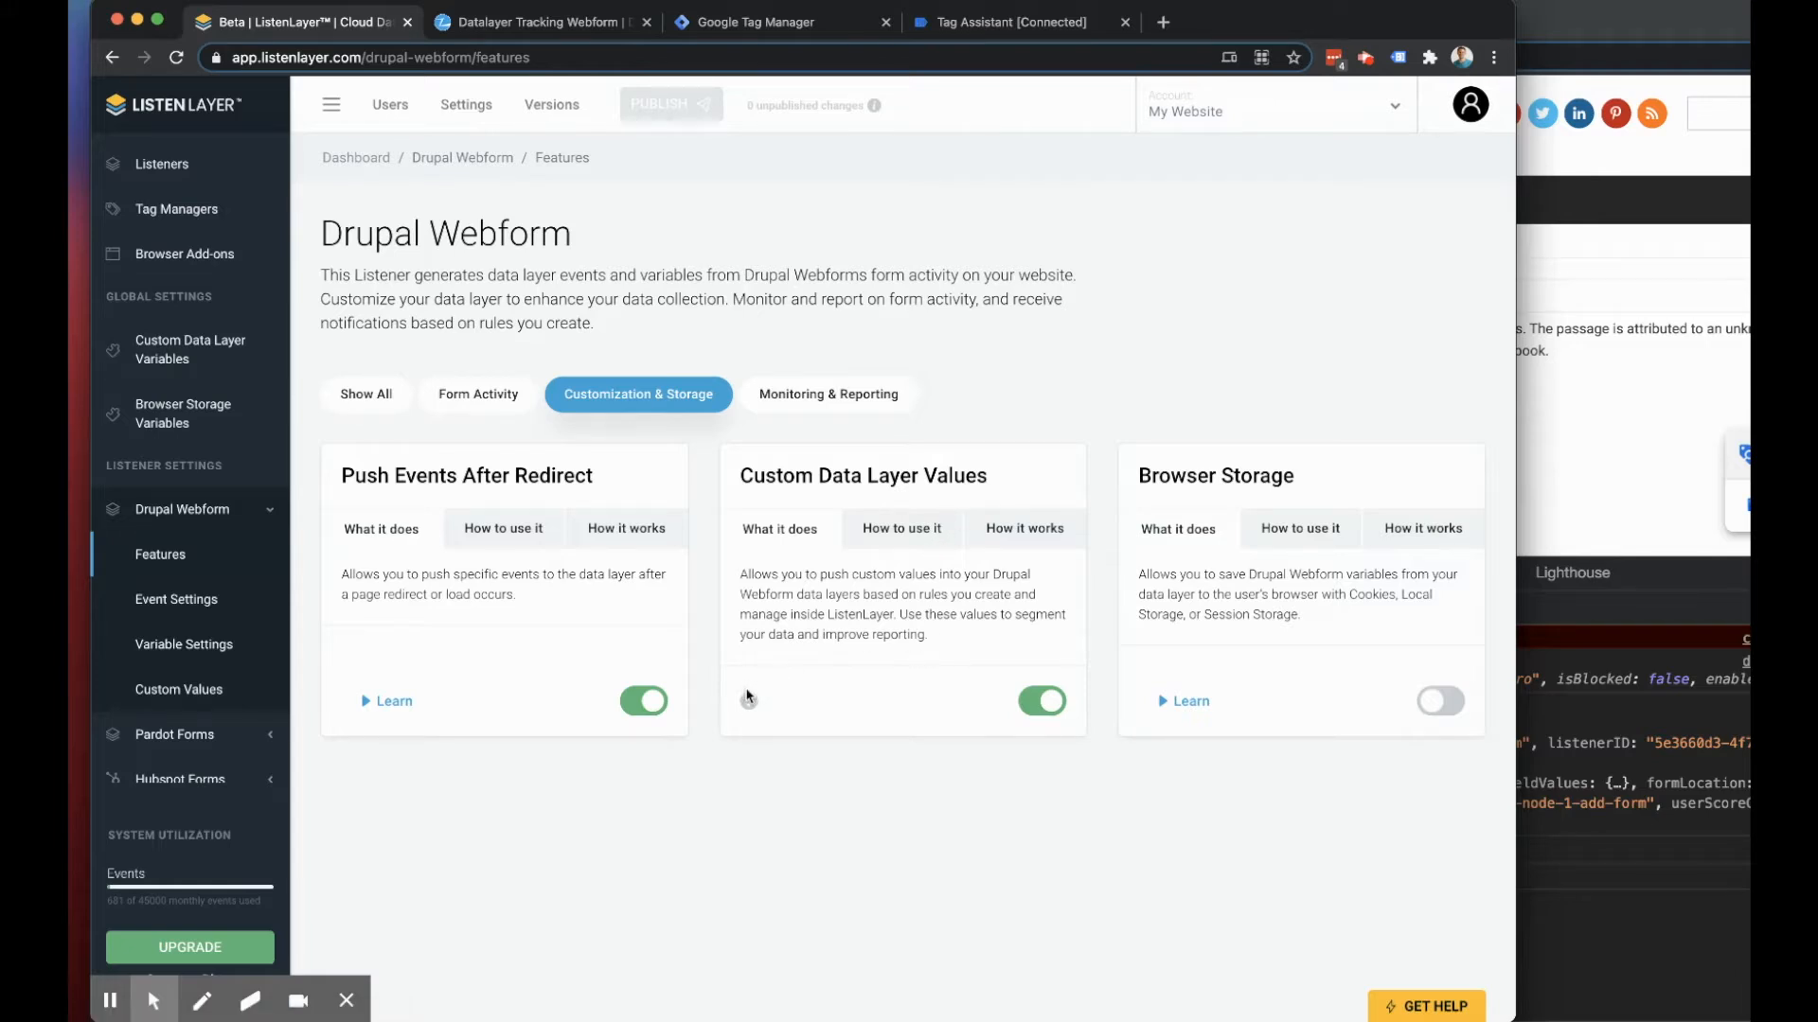
Step: Preview the code for the Custom Data Layer Values feature, highlight its sample custom variables, and close the preview
click(749, 700)
scroll(931, 758, down, 1)
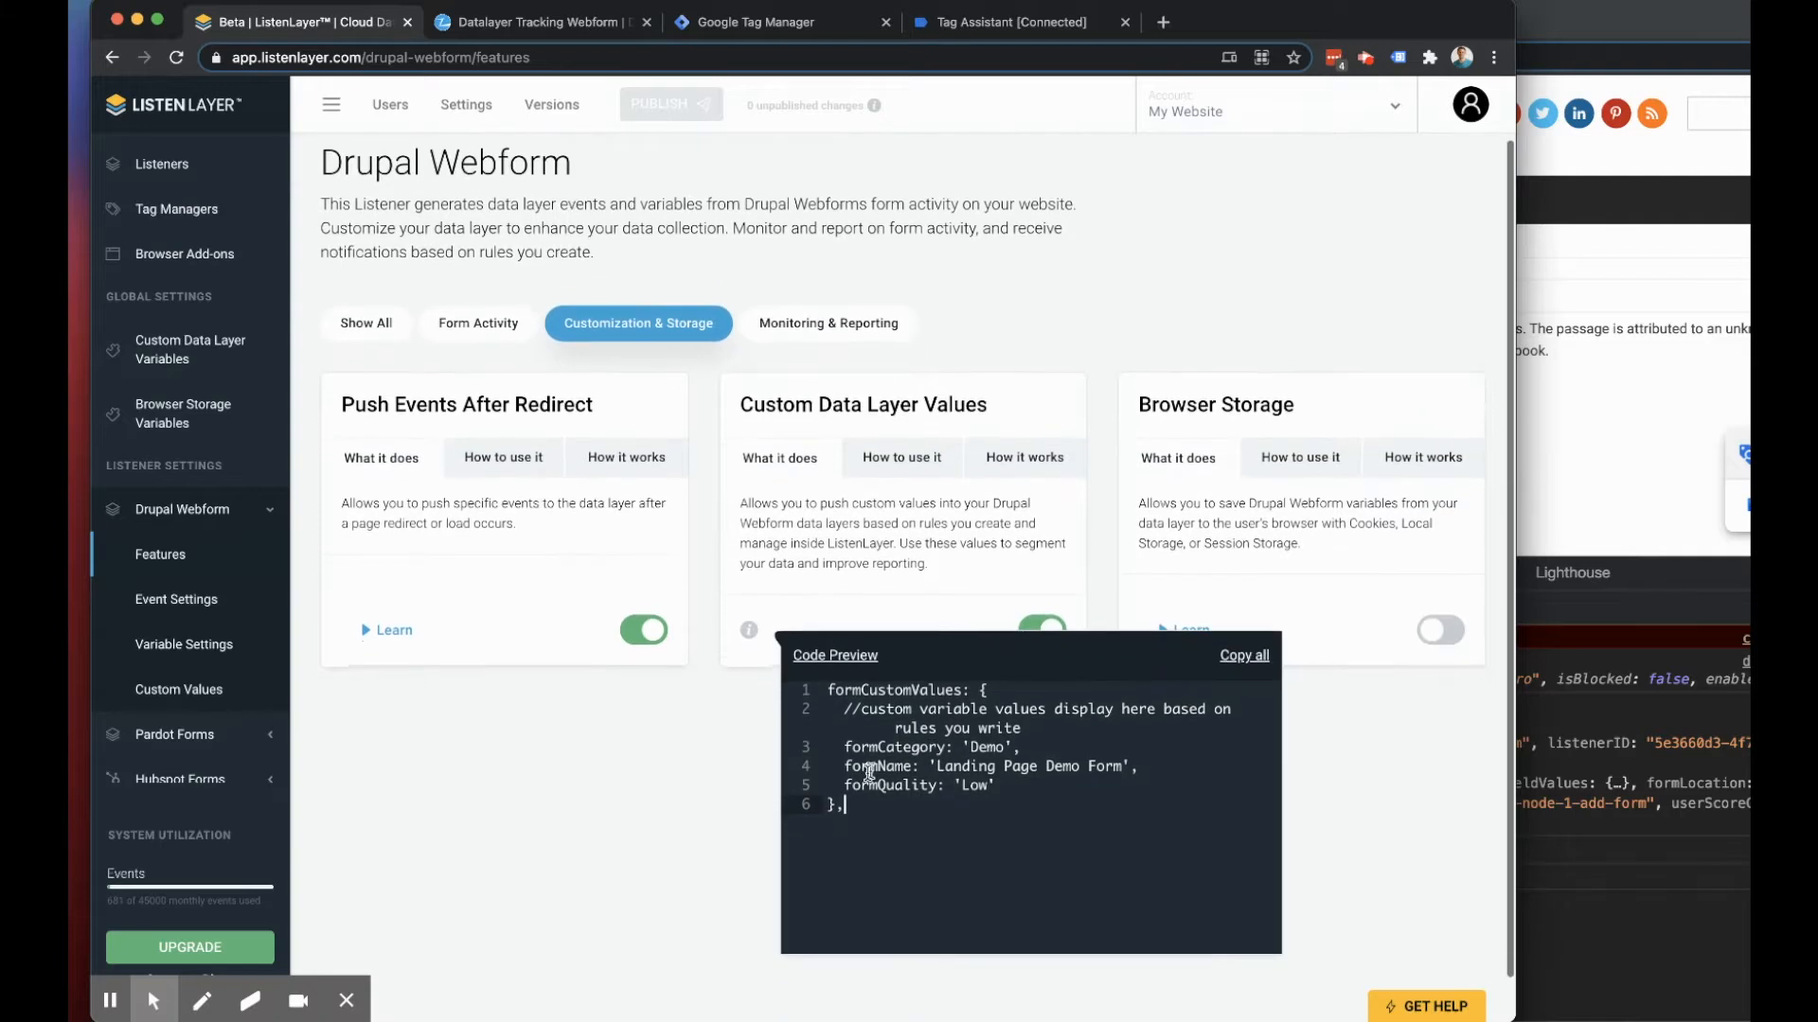
drag(995, 786, 806, 709)
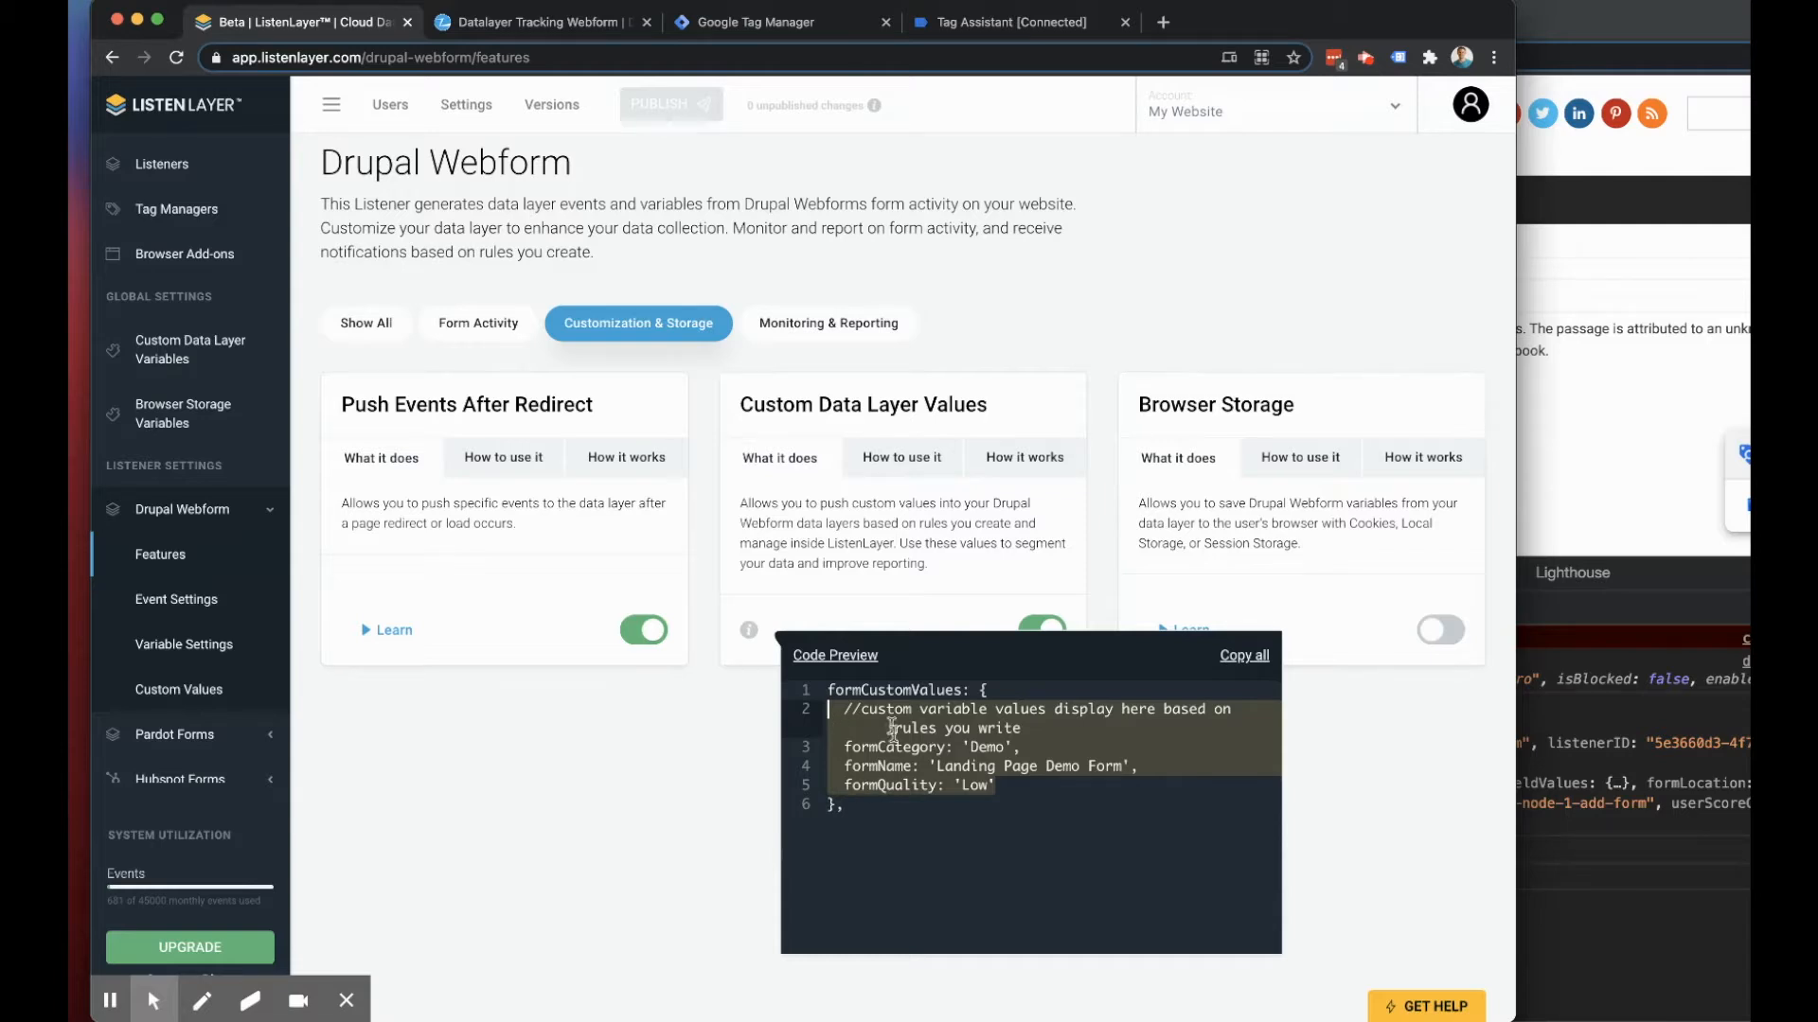
click(1114, 326)
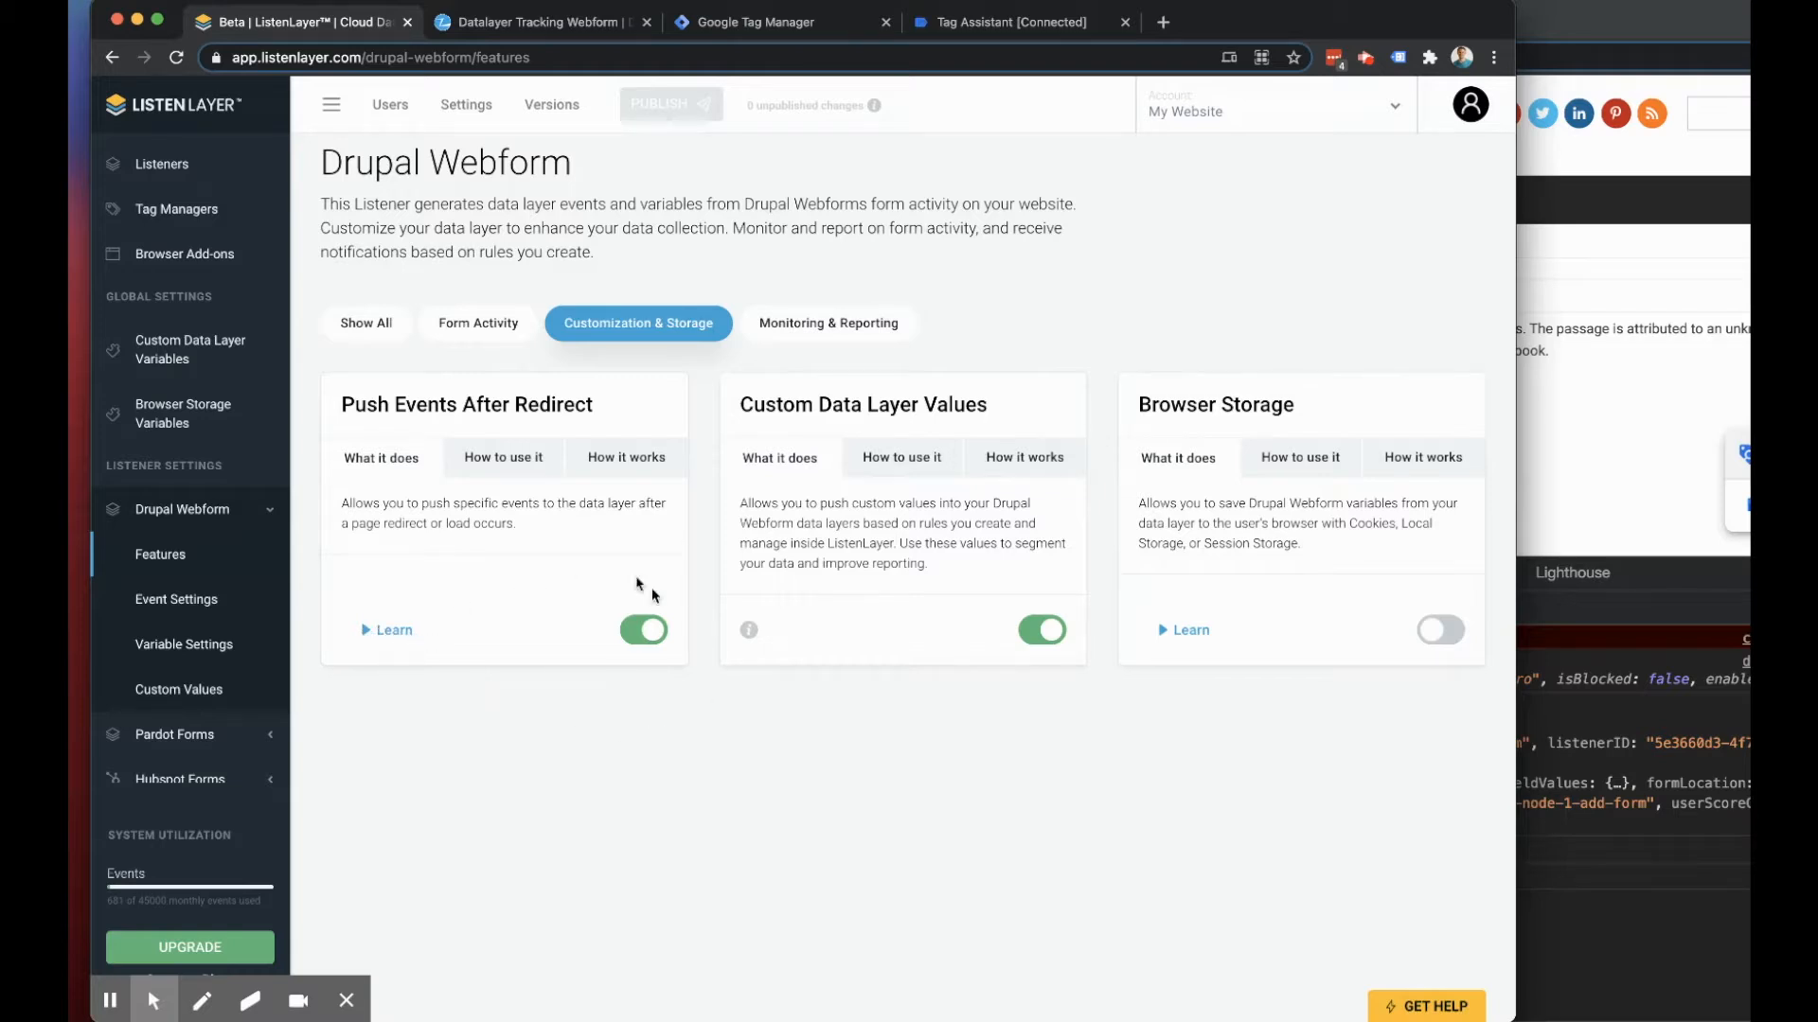
Step: Open the global Custom Data Layer Variables and review the list of defined custom variables
click(189, 349)
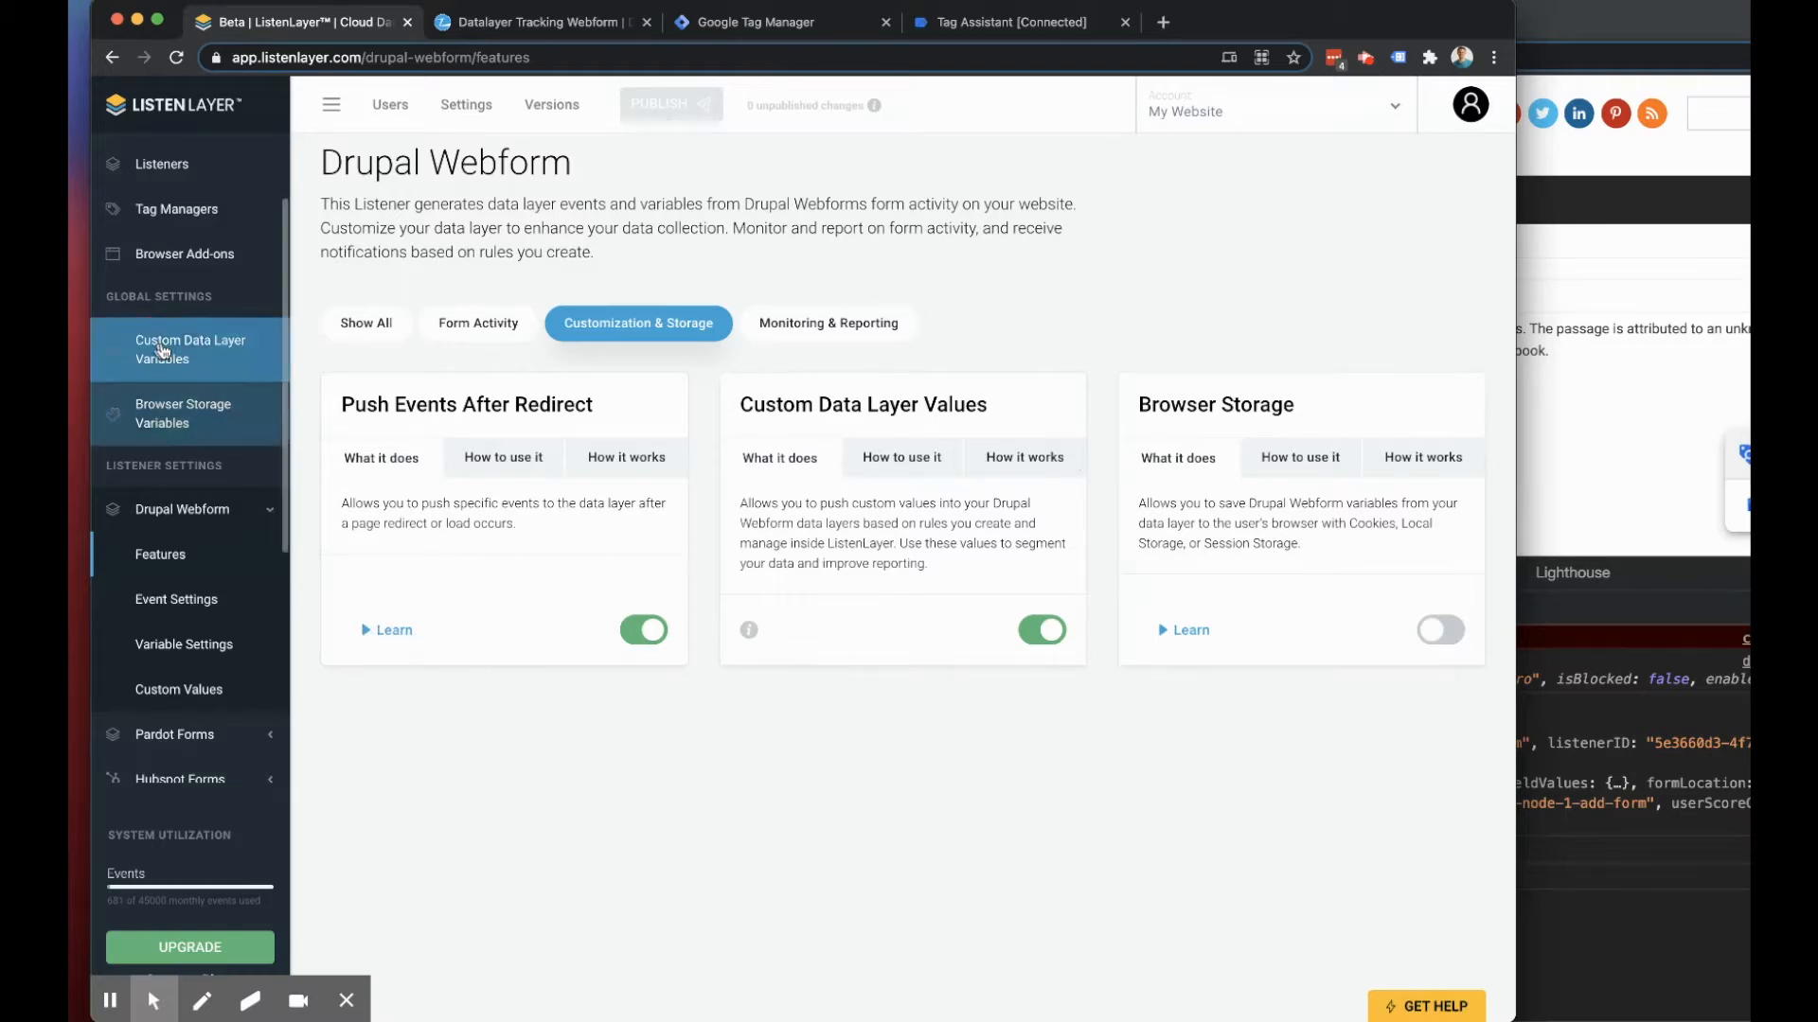
scroll(728, 587, down, 5)
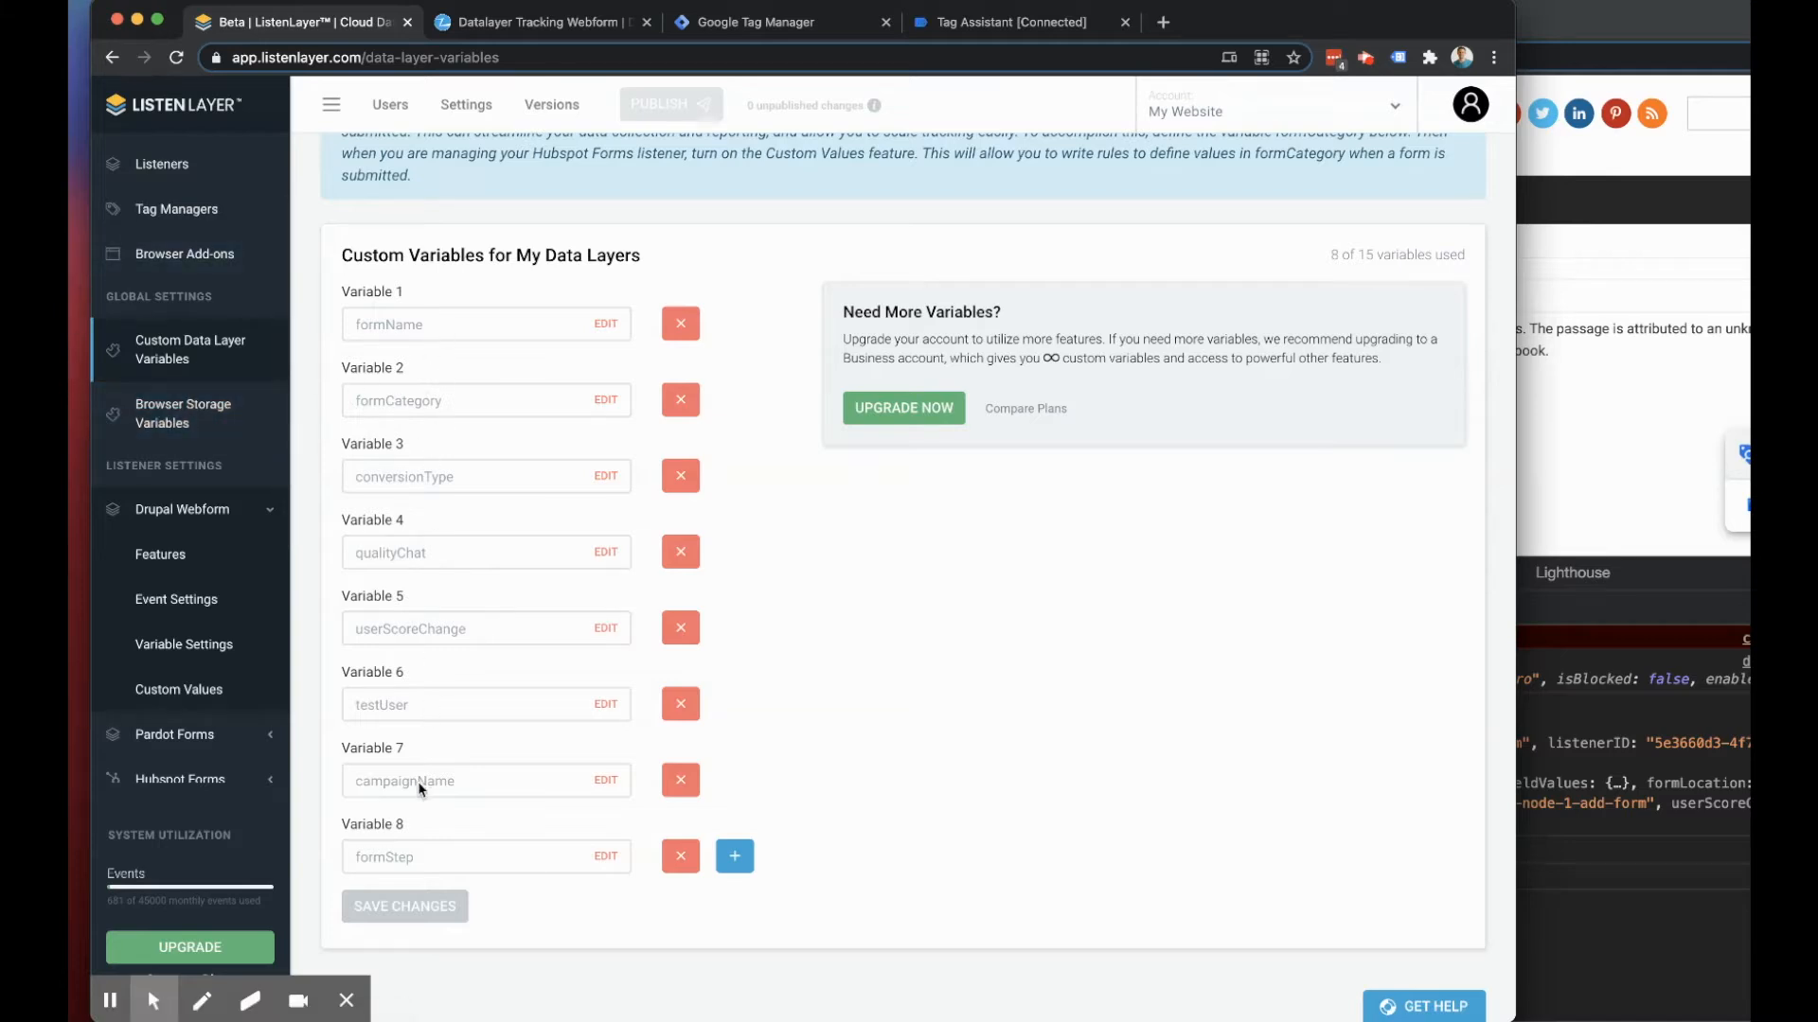
scroll(196, 610, down, 5)
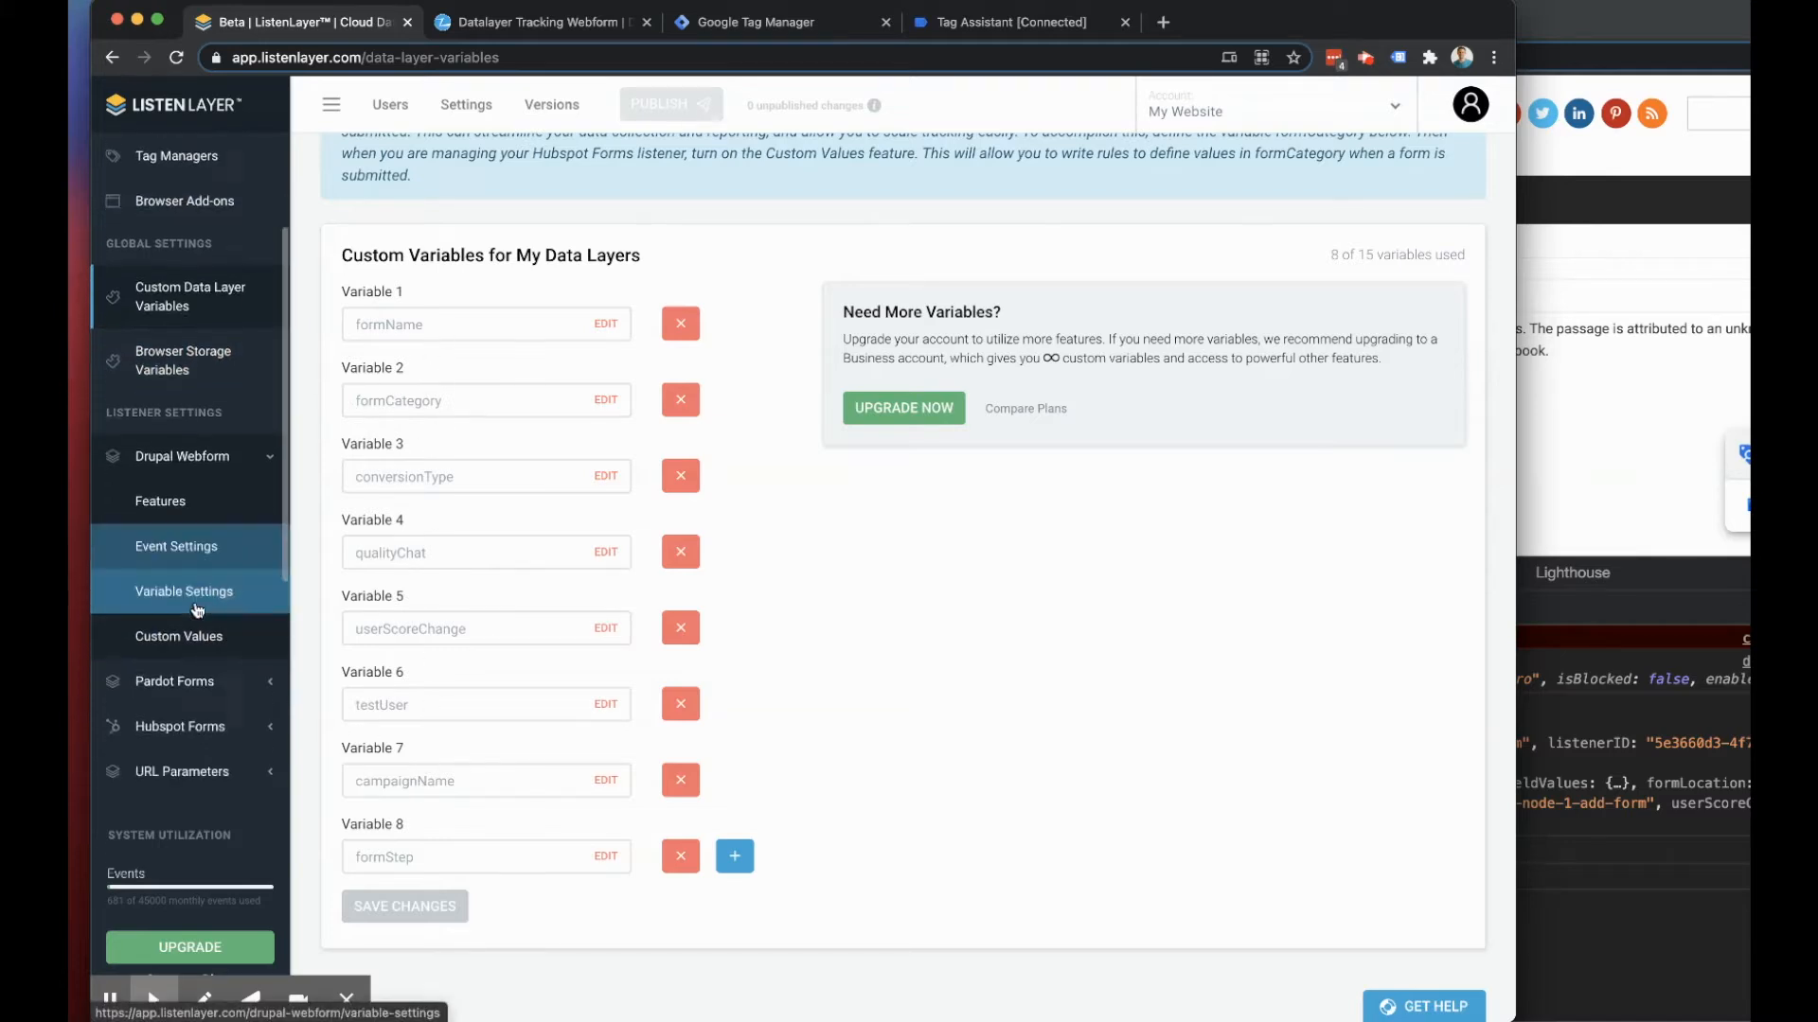
scroll(197, 610, up, 5)
scroll(455, 568, up, 1)
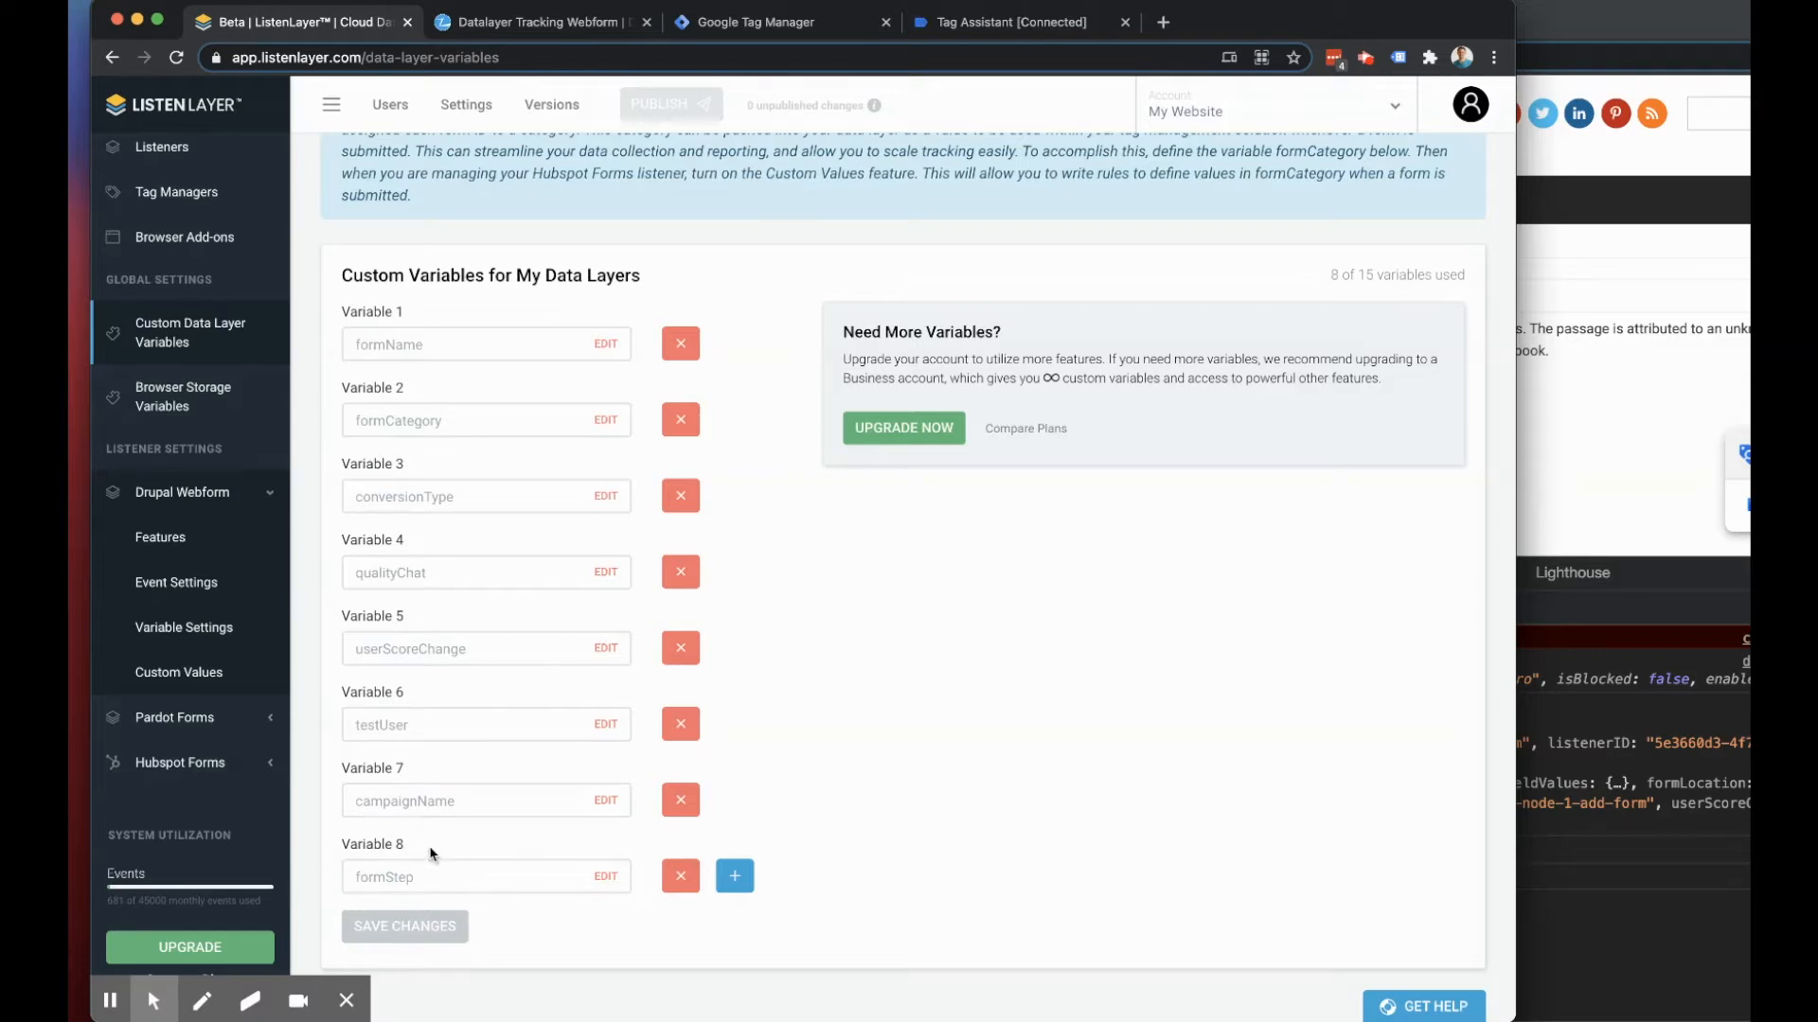
Step: Open the Drupal Webform custom value rule Name Step 1 for editing and advance to its matching conditions
click(176, 680)
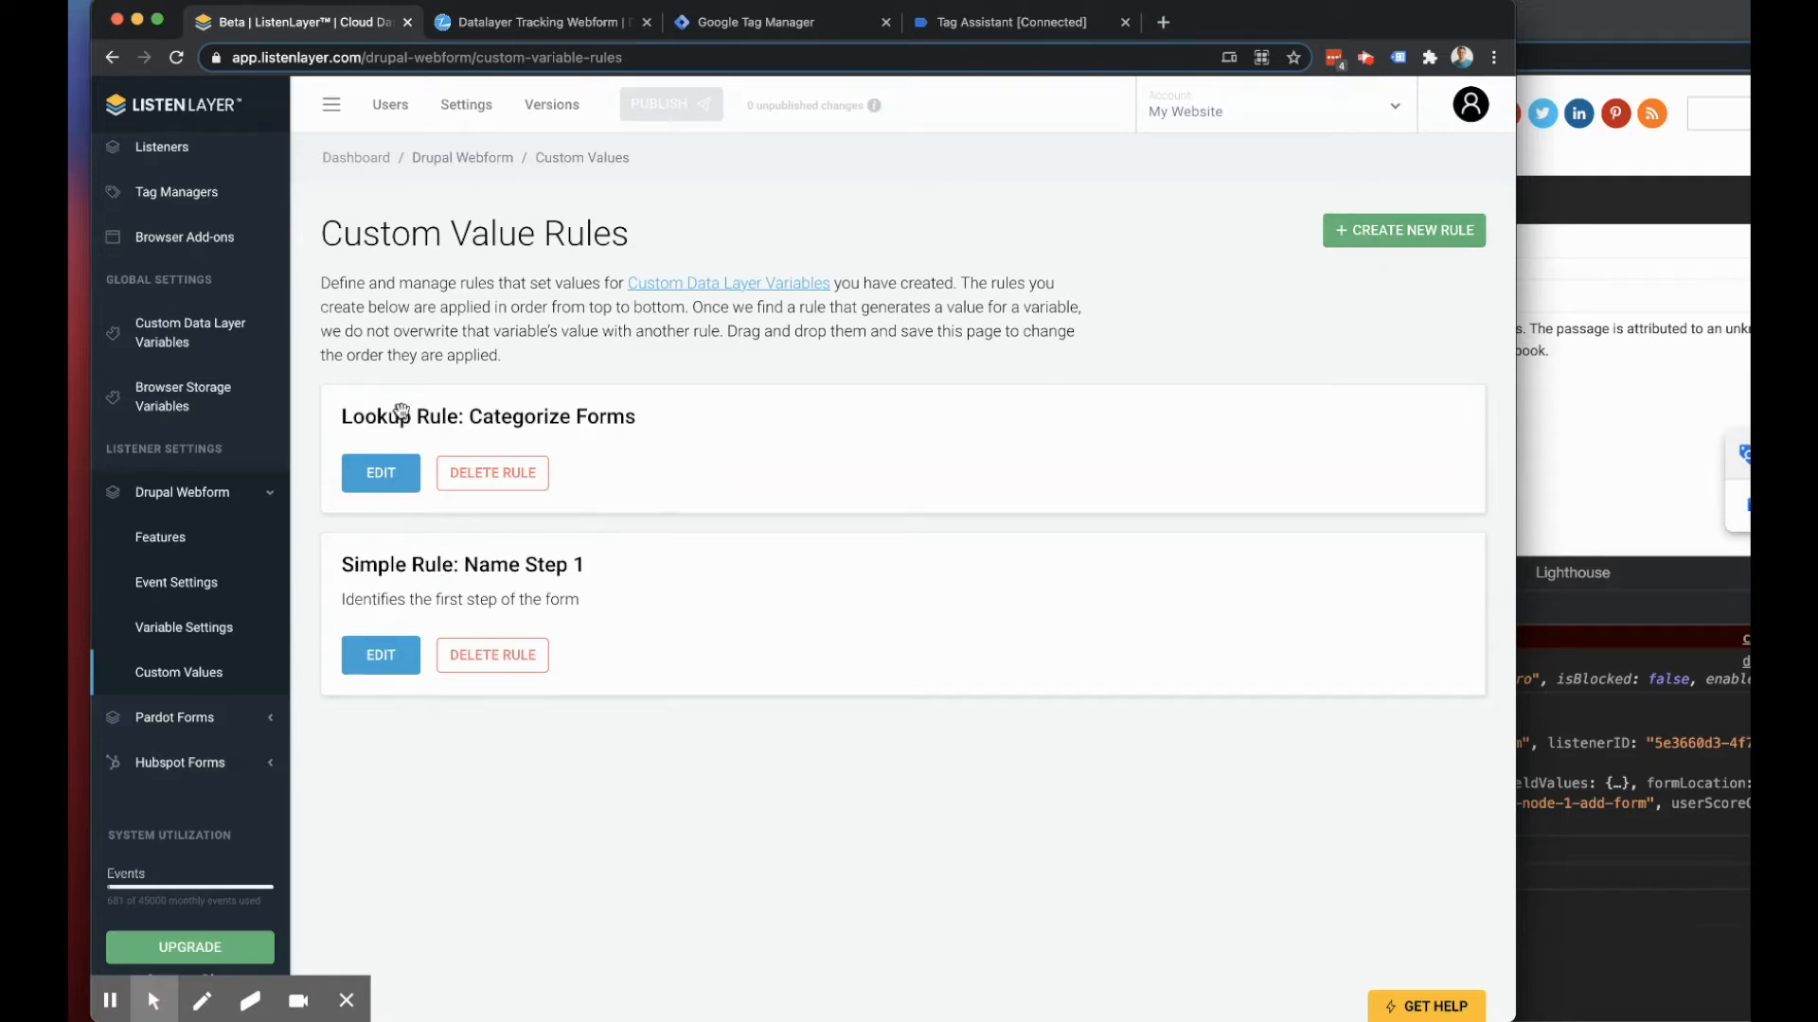
click(380, 655)
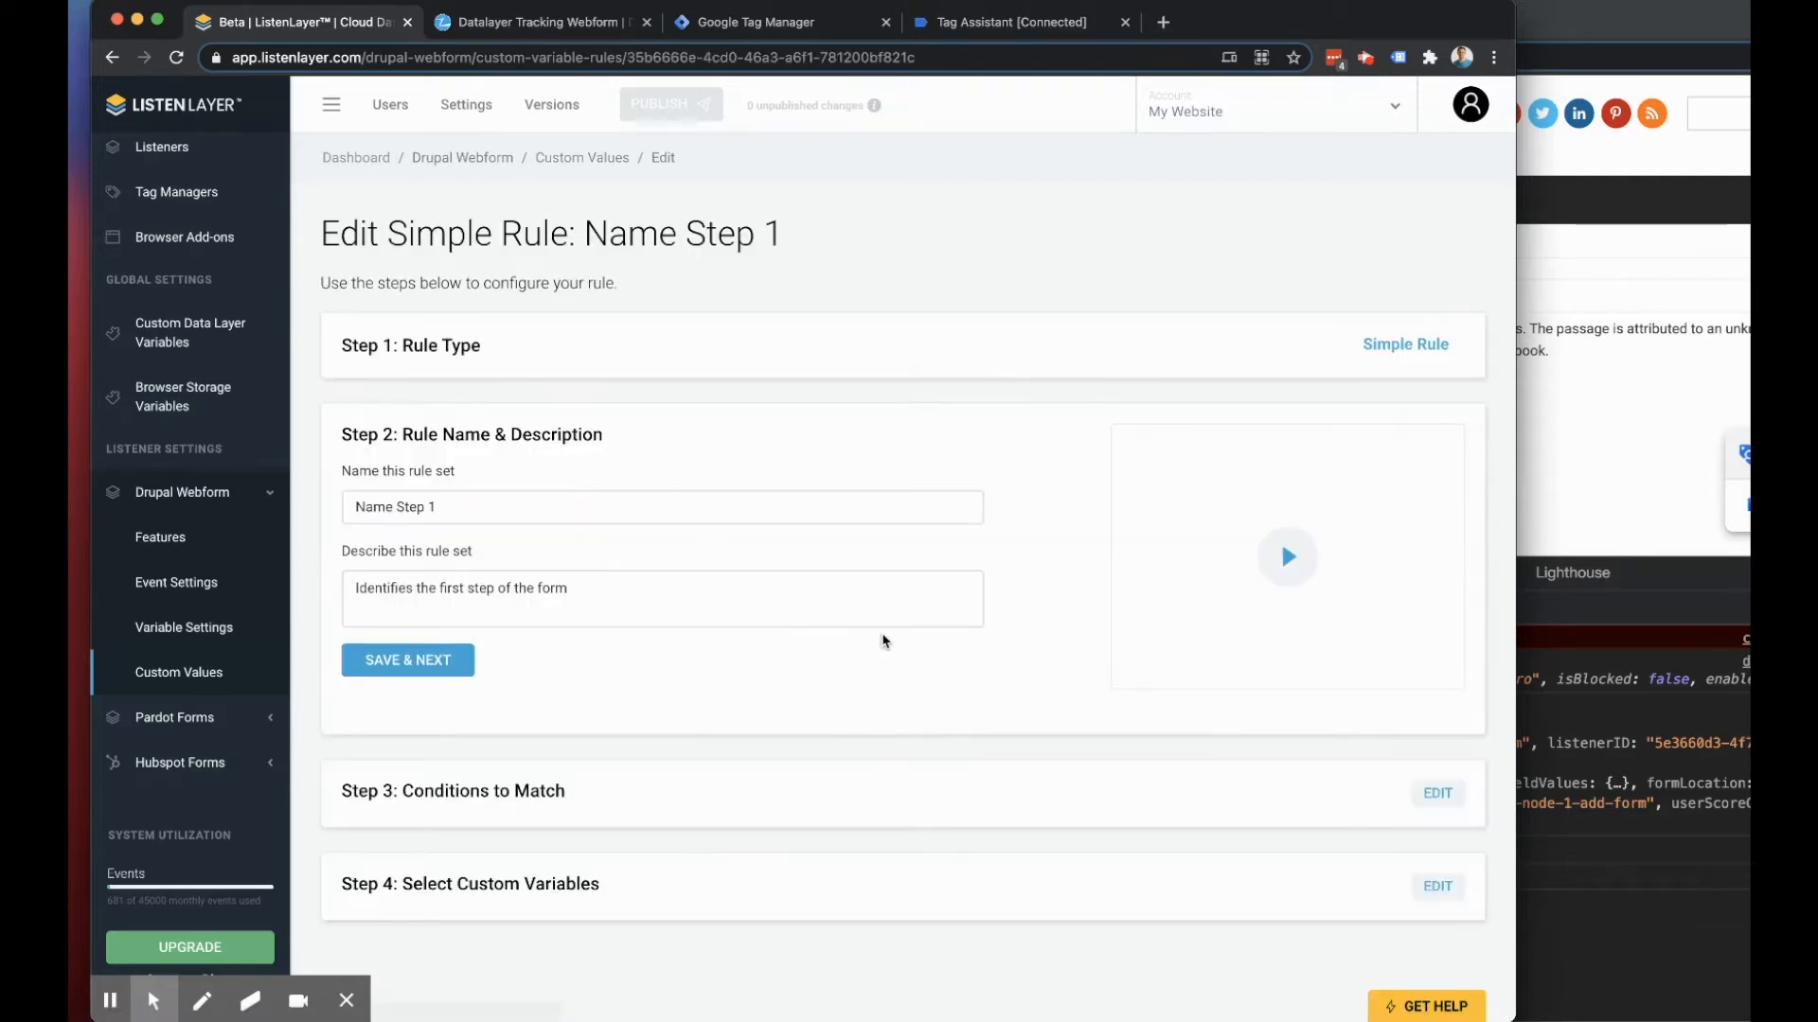
click(558, 603)
click(402, 659)
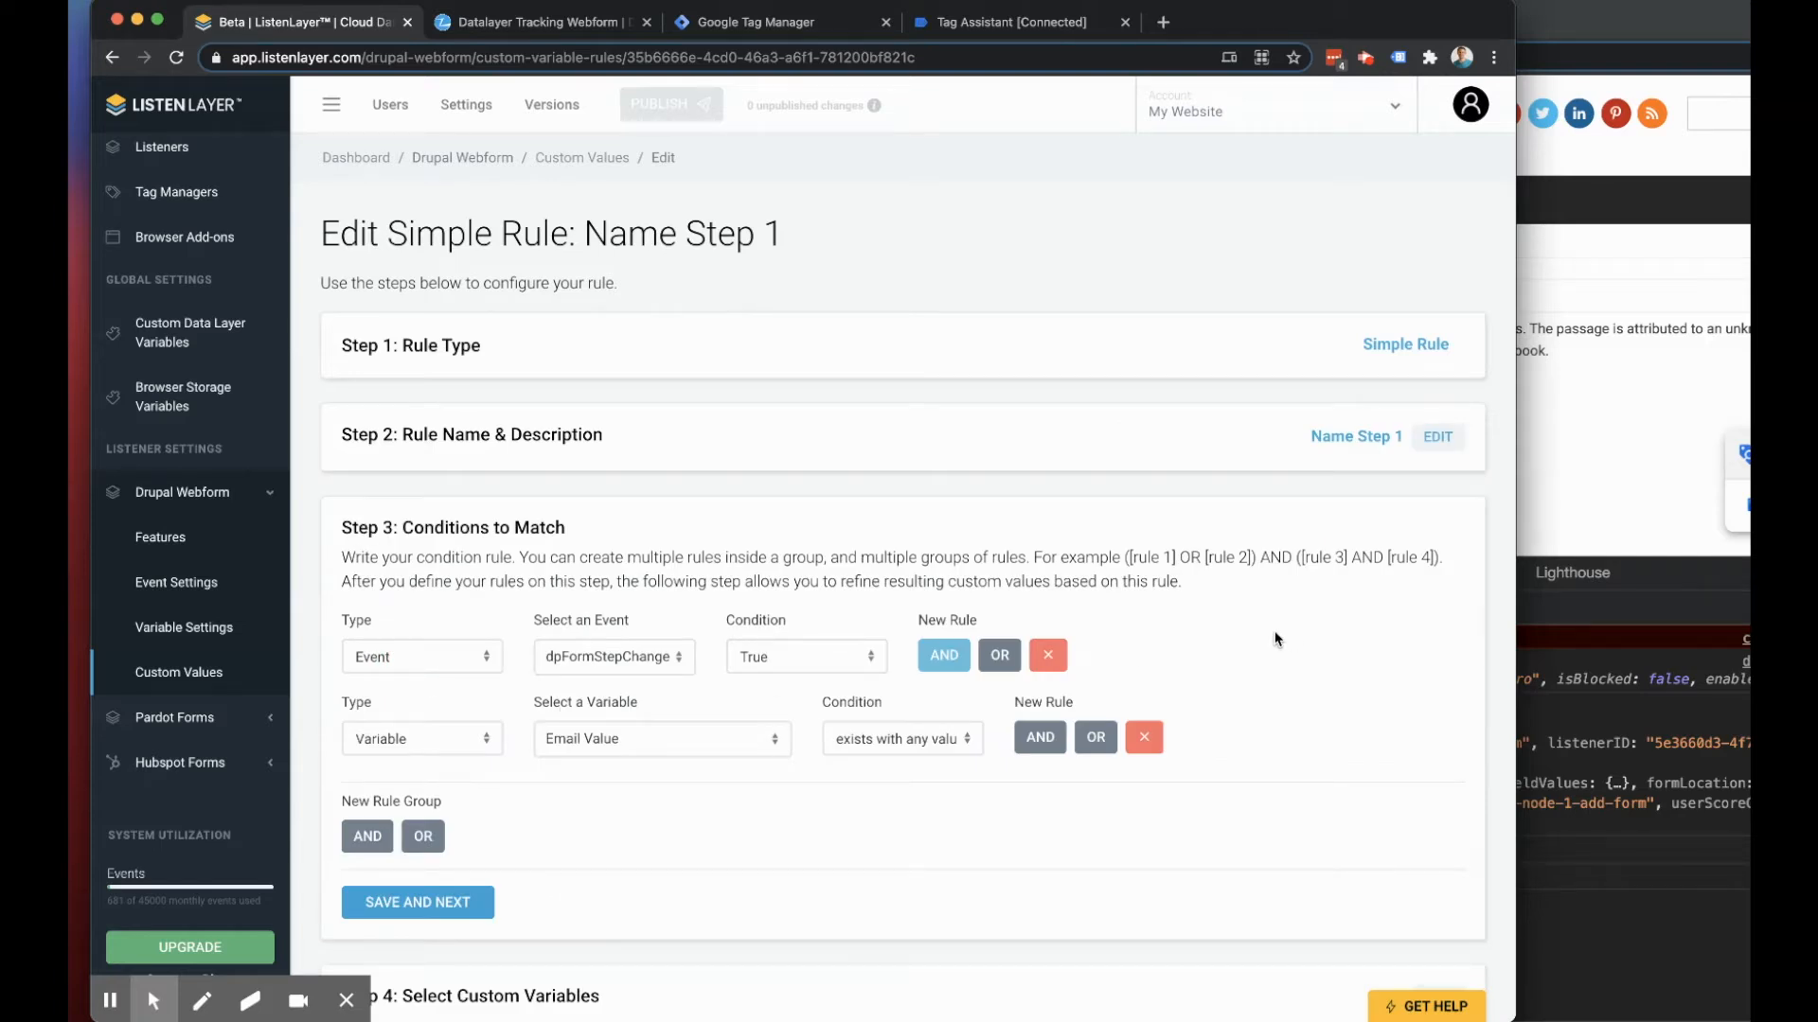
Step: Switch to the demo site's web form and return the multi-step form from its second step to For Me
click(1562, 458)
scroll(1145, 469, down, 10)
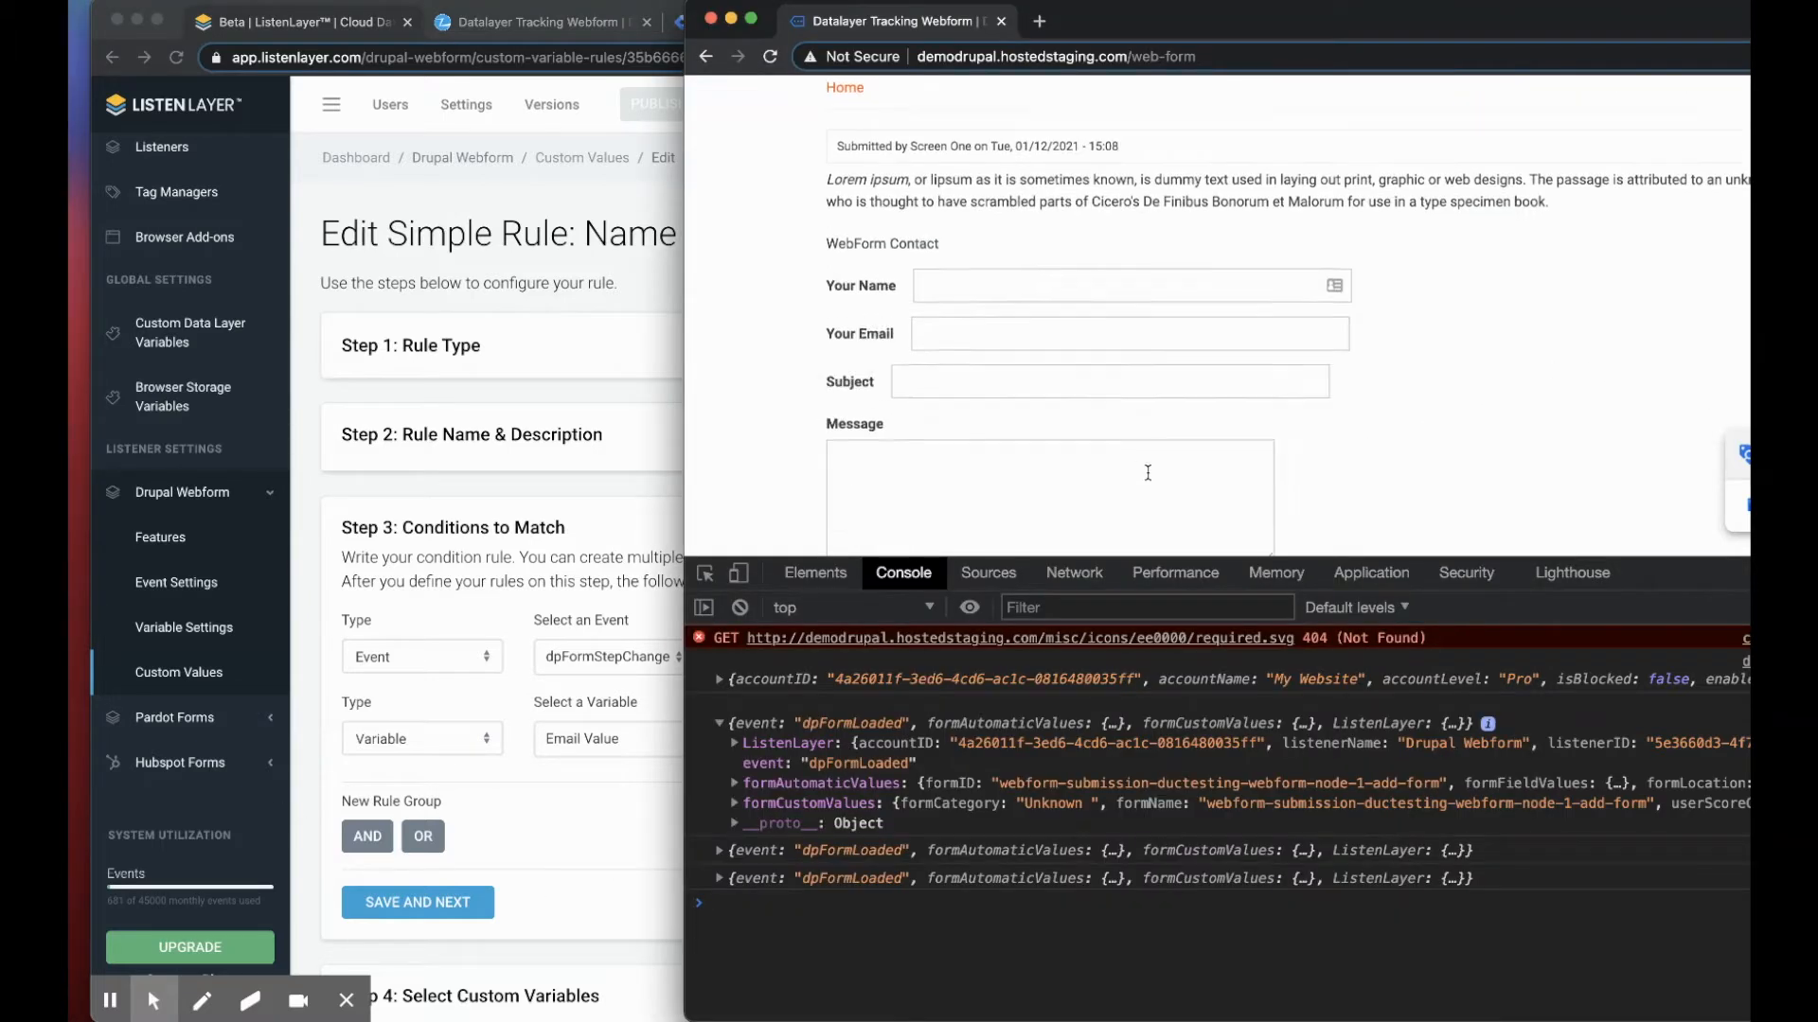
scroll(1144, 469, down, 8)
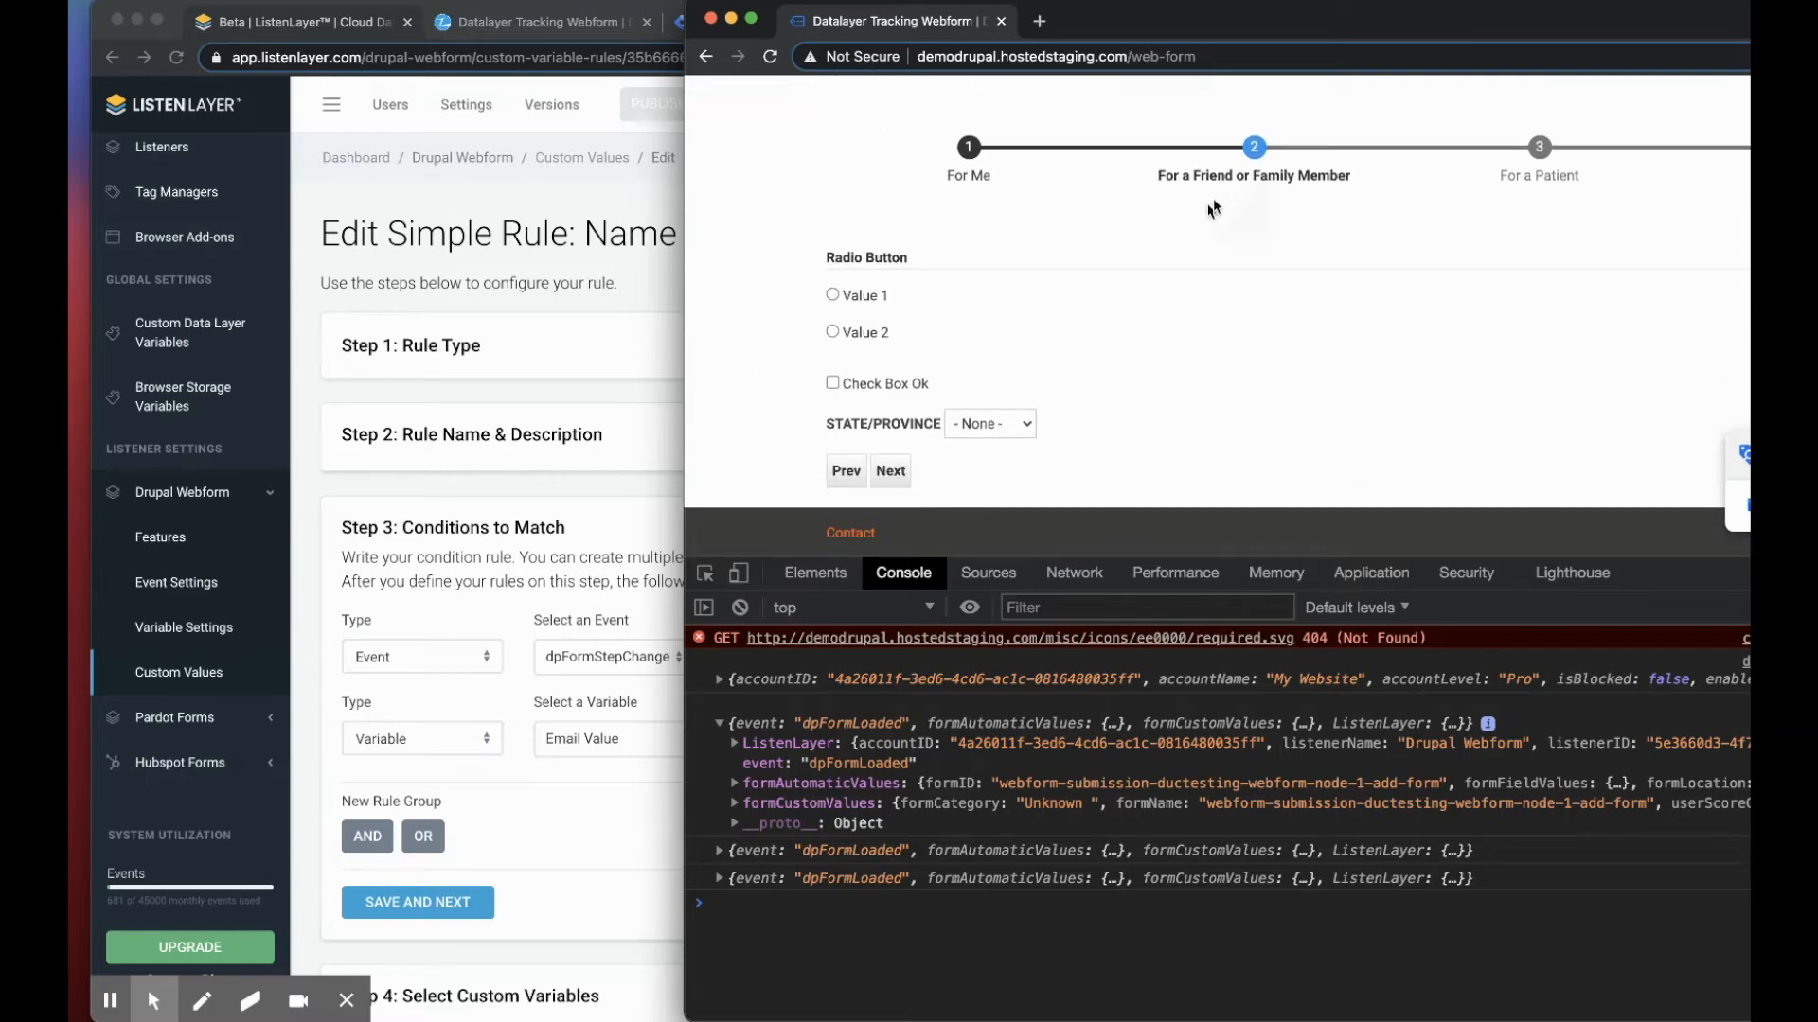
click(845, 470)
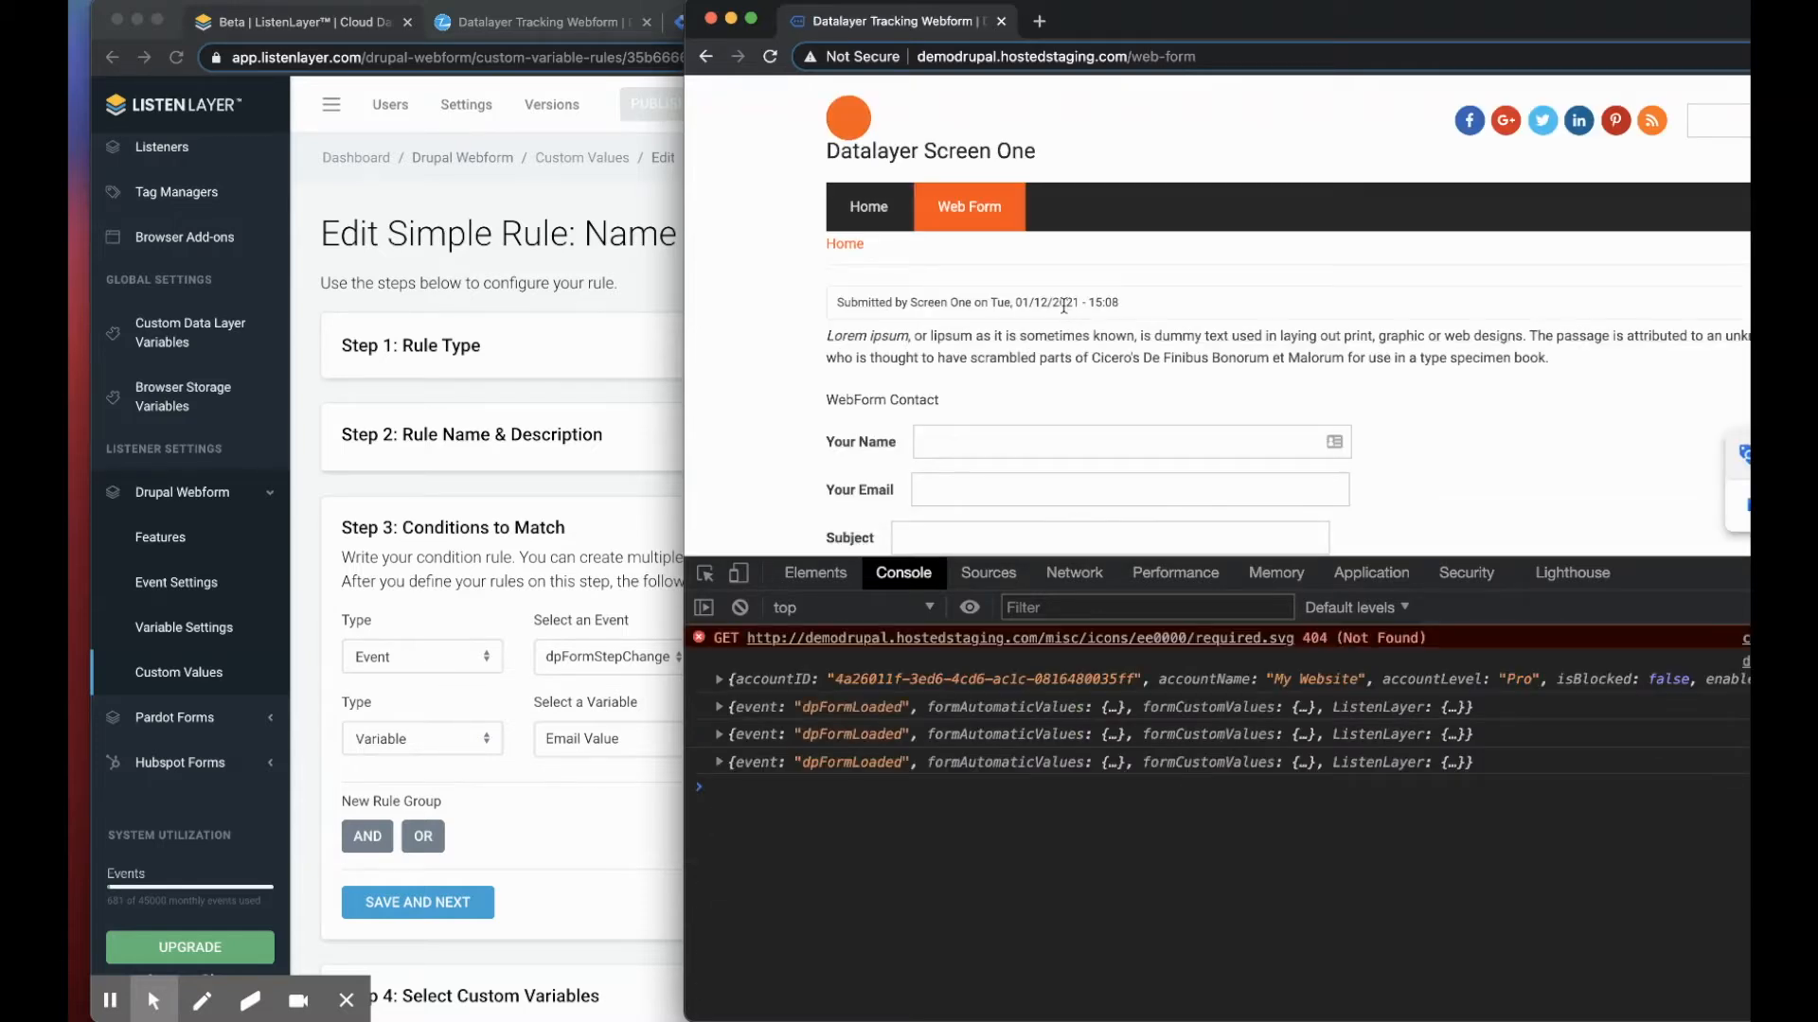
Step: Highlight the email entry in the multi-step form's For Me step and advance the form to its second step
scroll(1062, 295, down, 10)
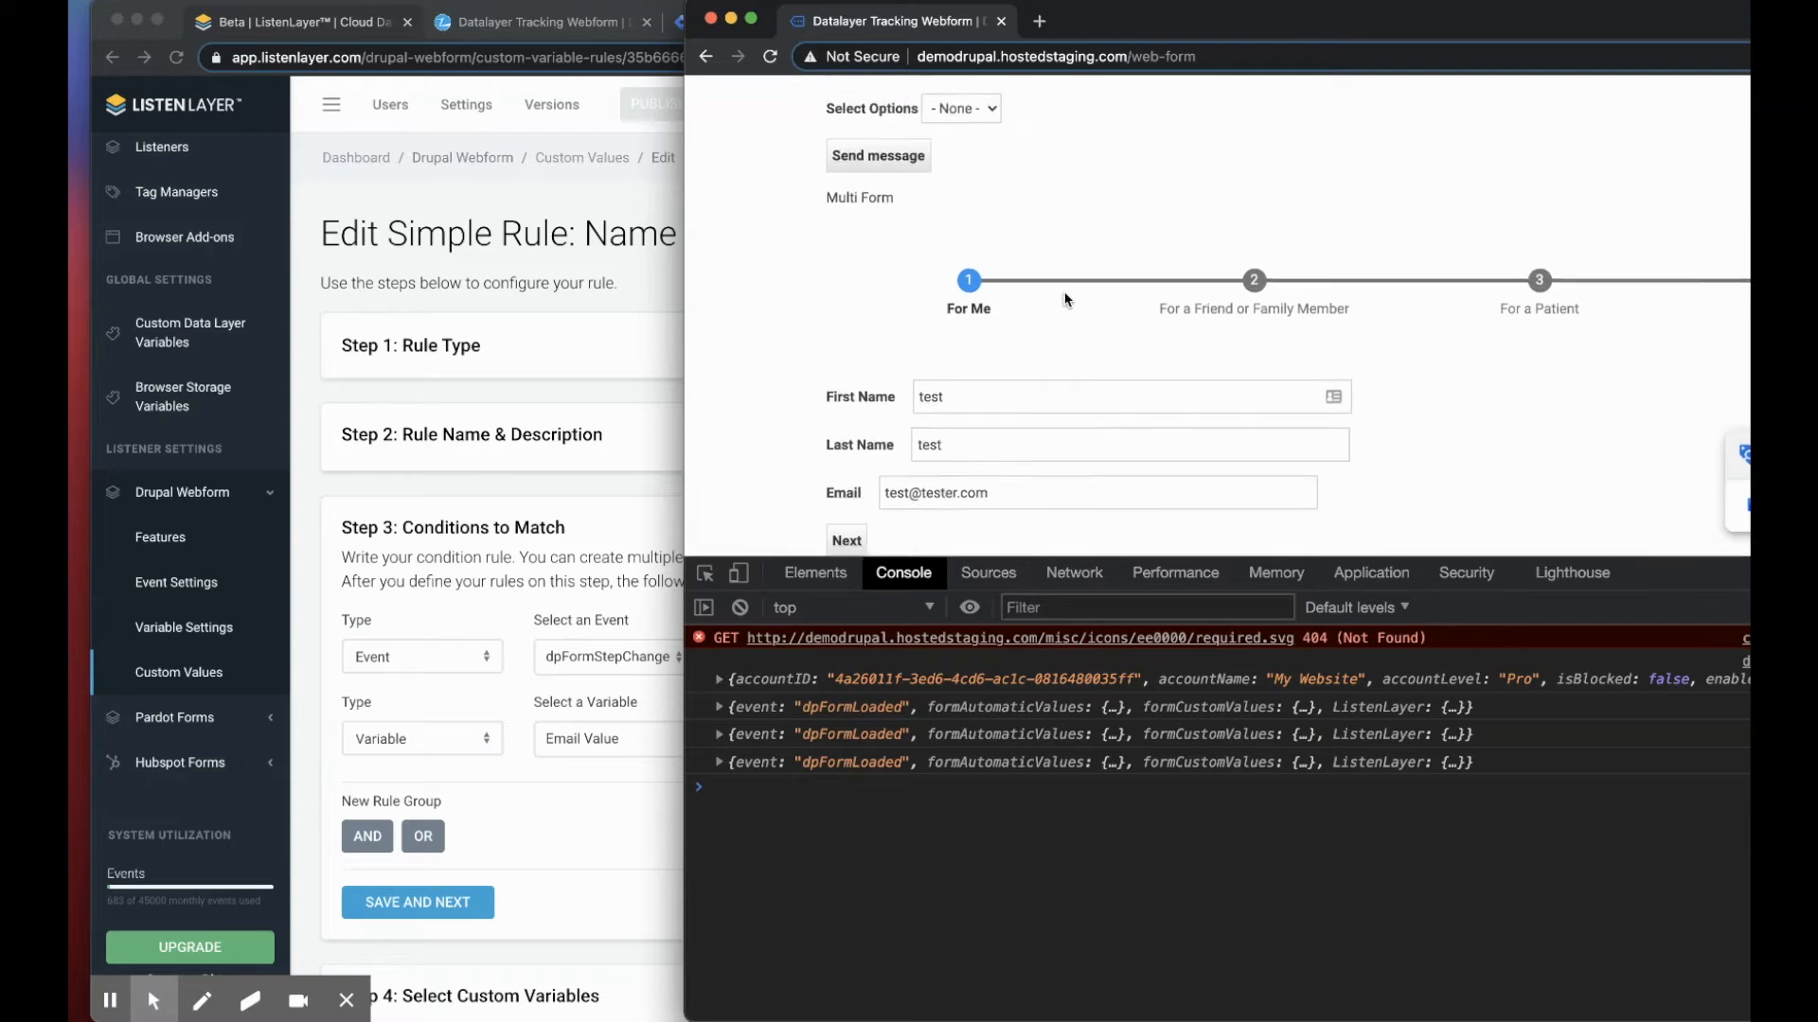
scroll(977, 349, down, 1)
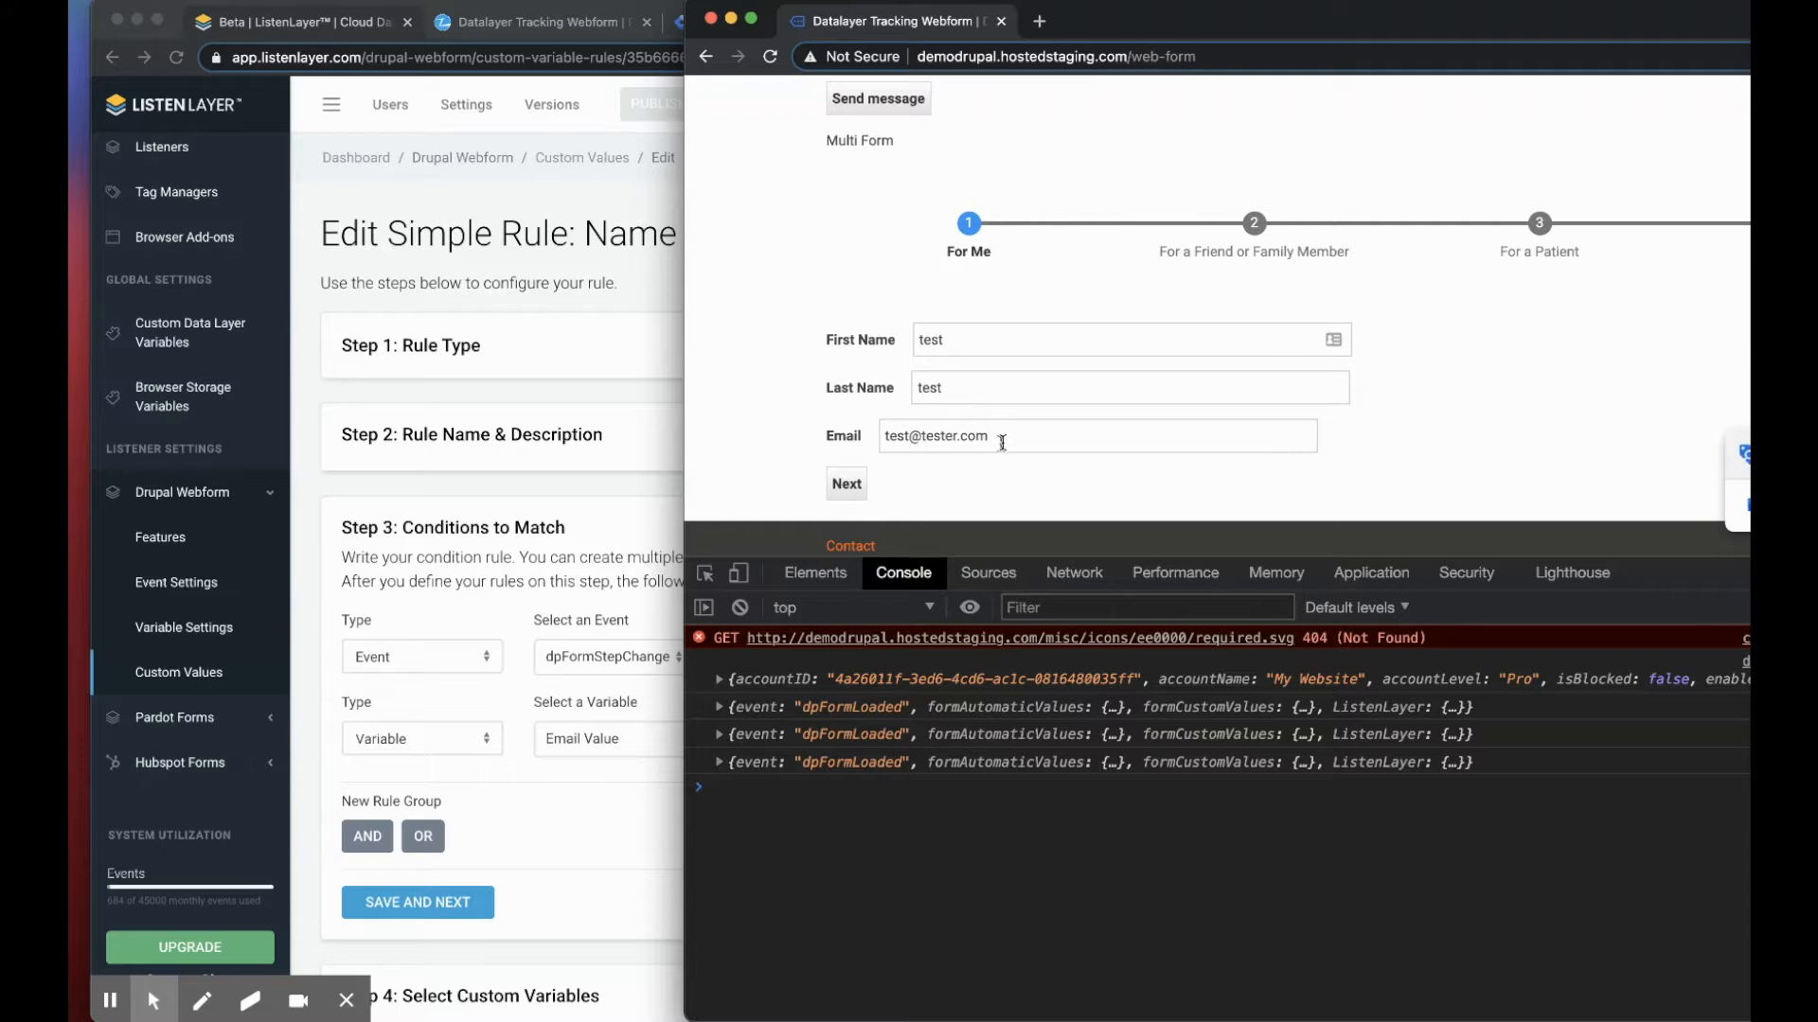
triple_click(999, 444)
scroll(852, 313, down, 1)
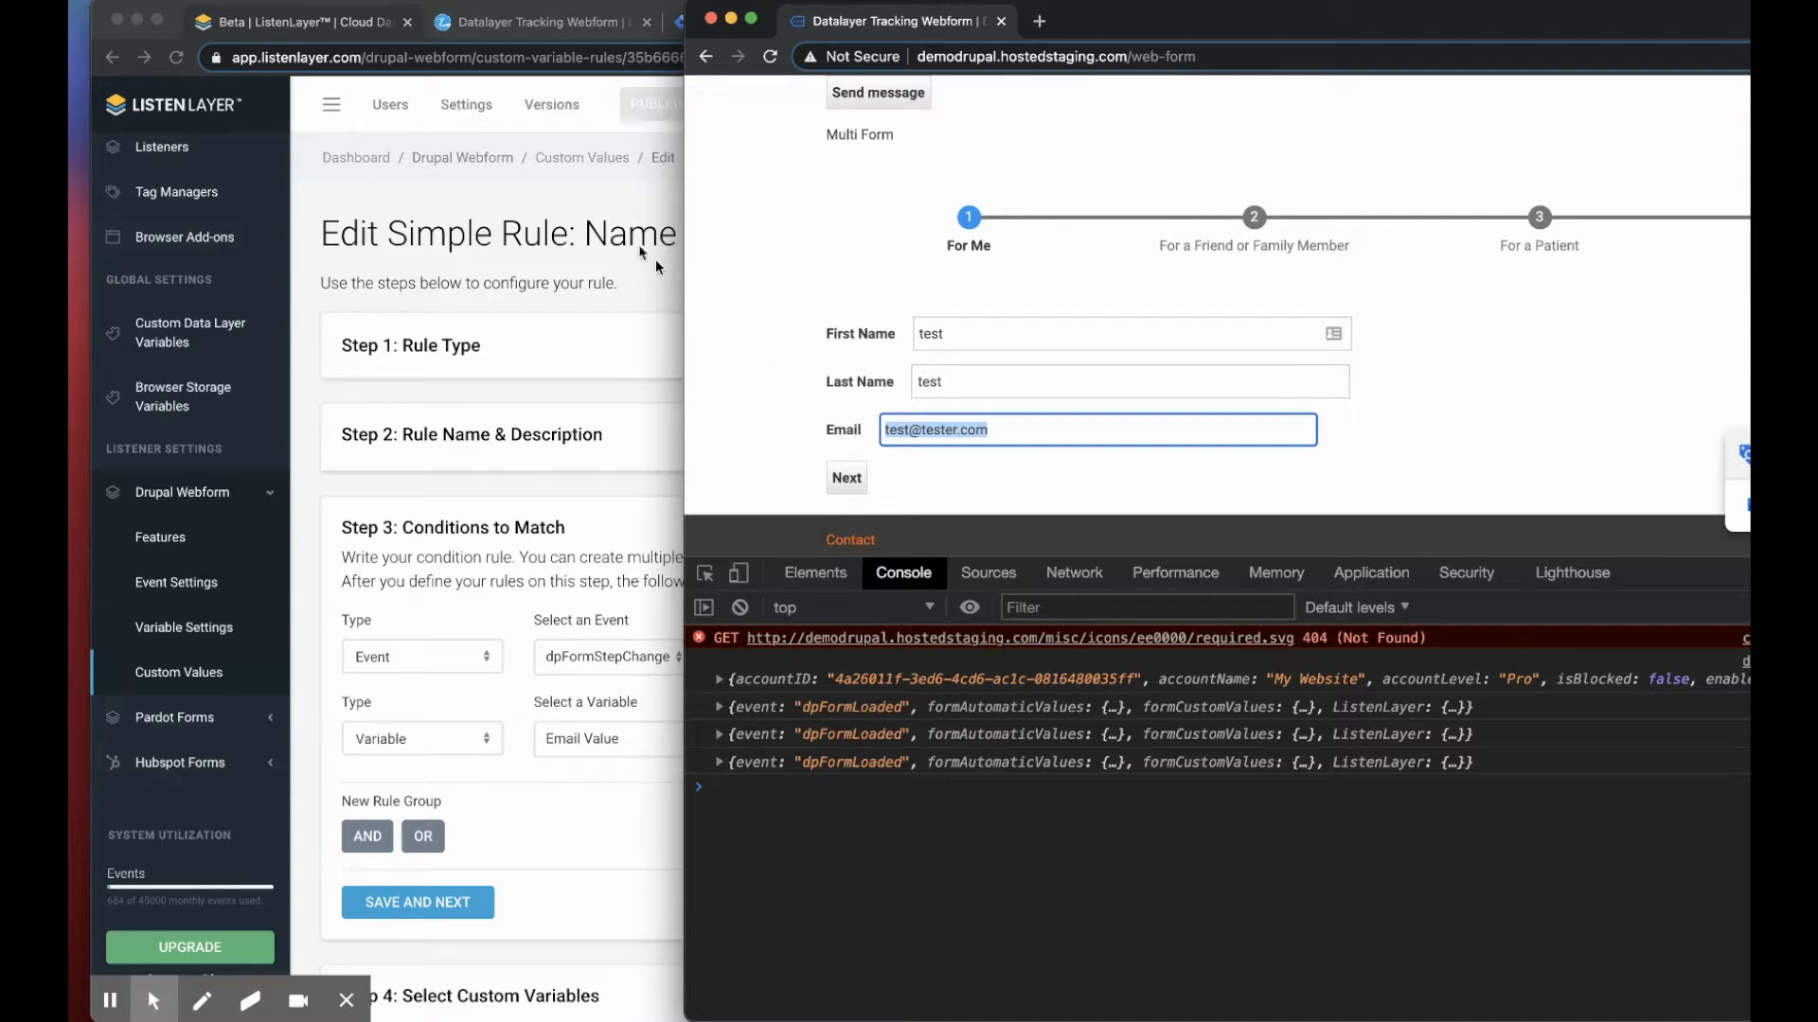
click(846, 477)
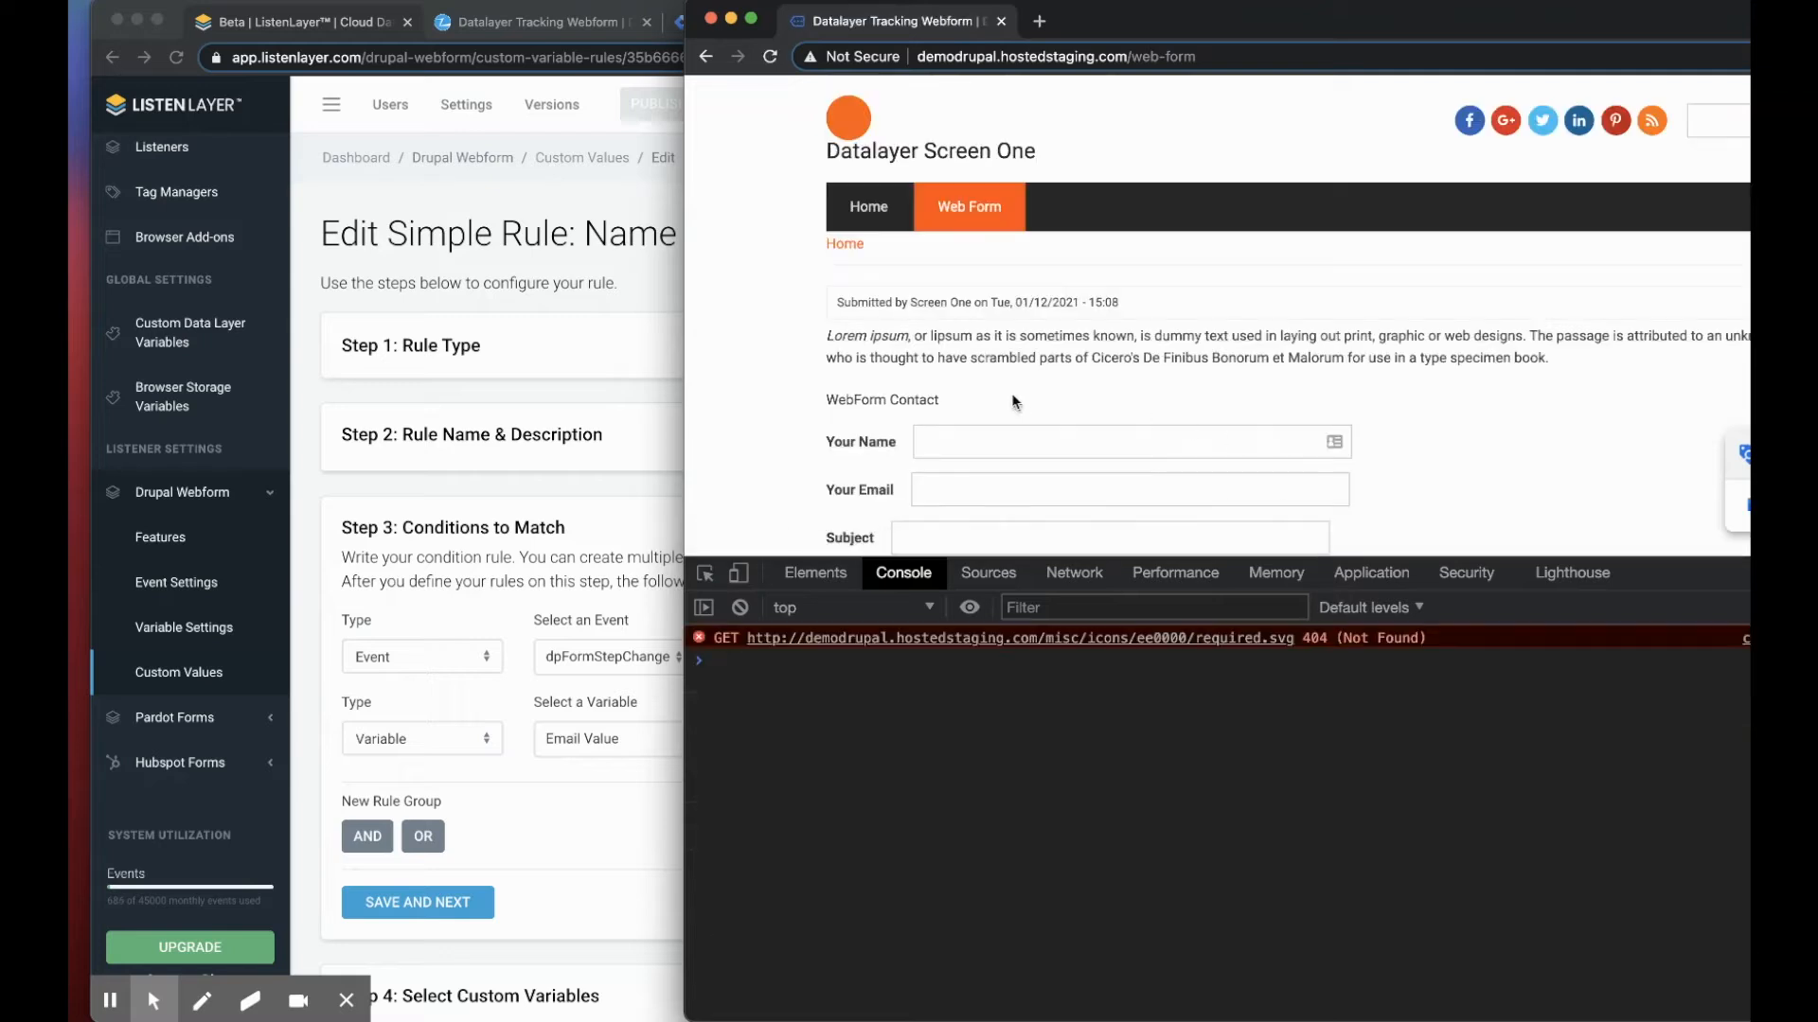
Step: Switch to Tag Assistant and examine the form ID and email value in the latest dpFormStepChange event's data layer
click(648, 319)
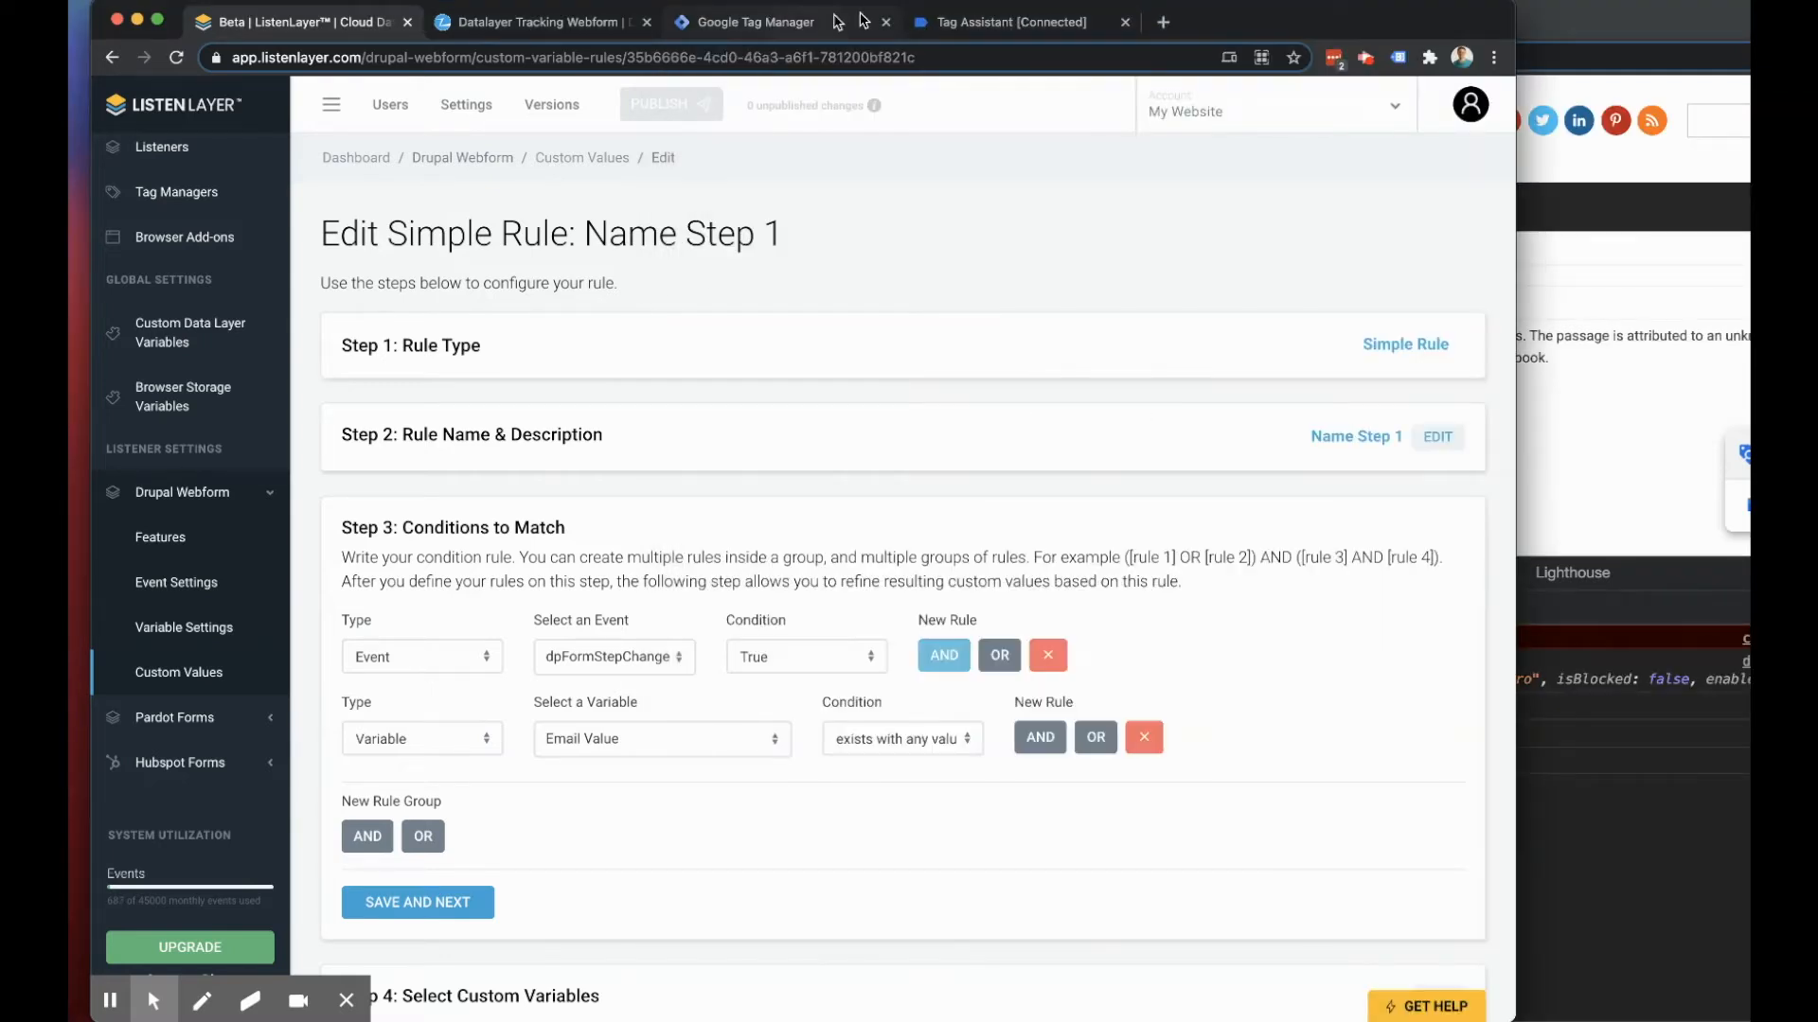
click(933, 24)
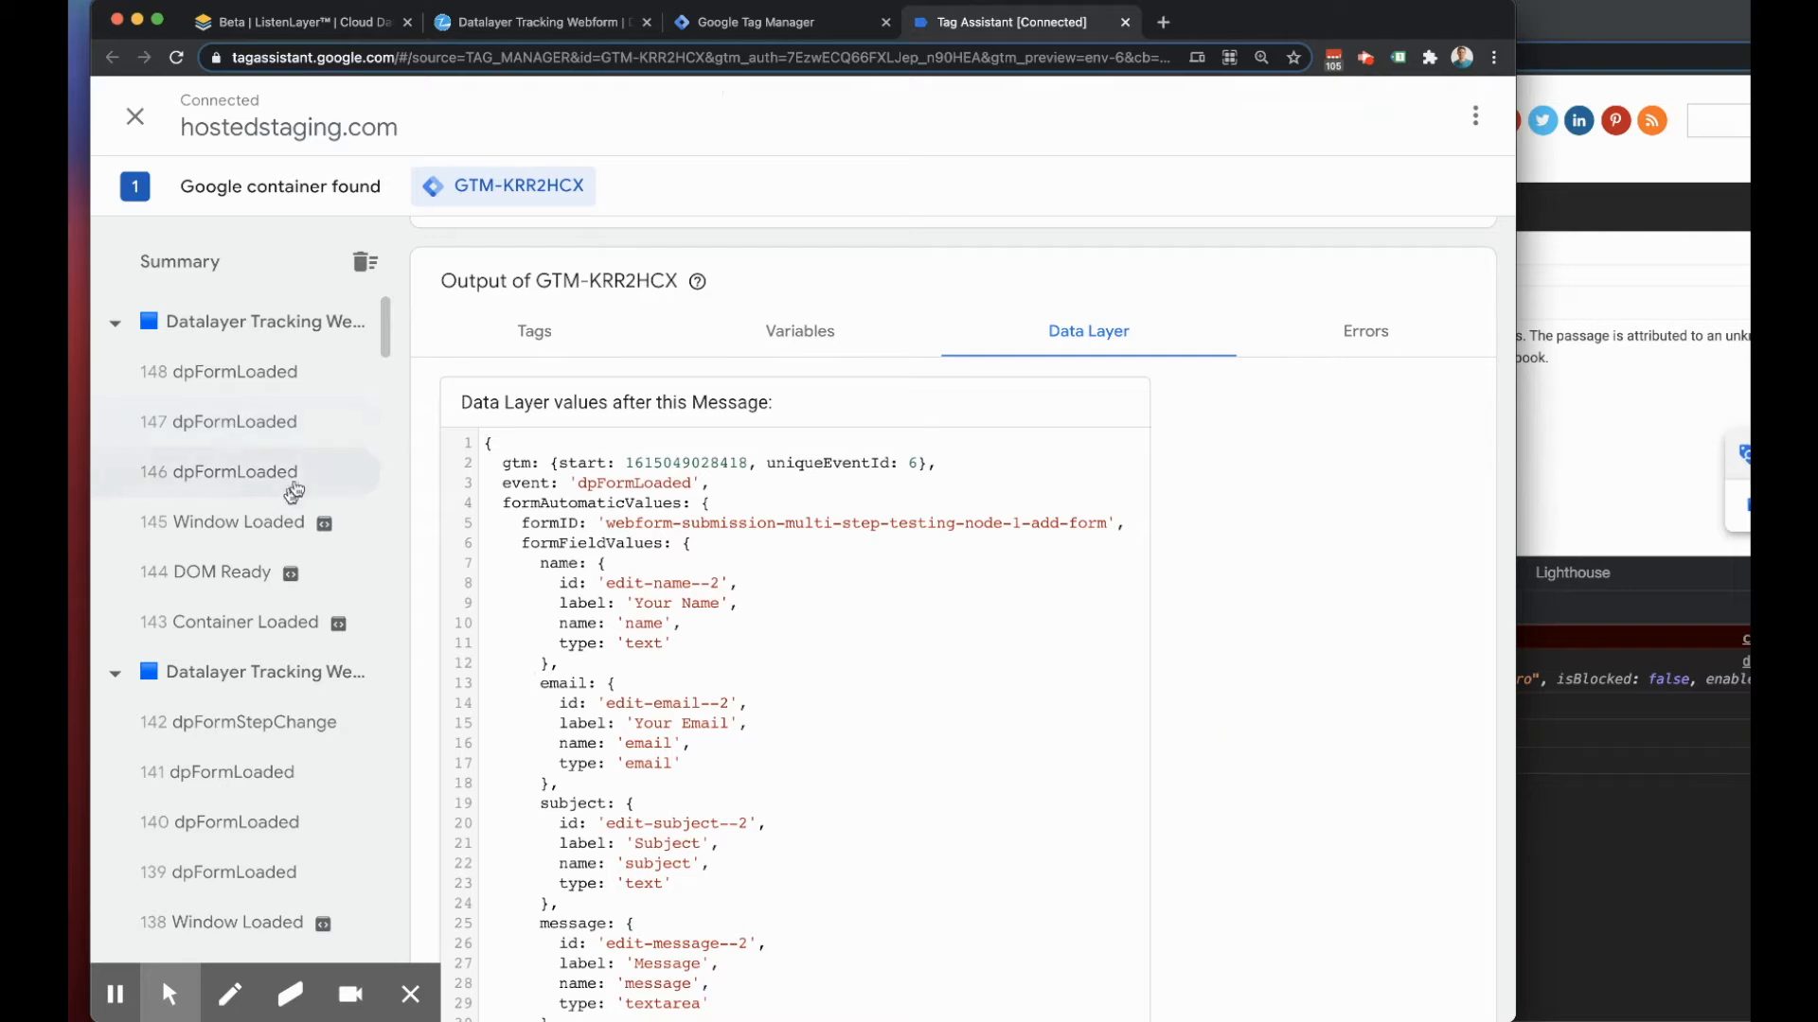
click(286, 708)
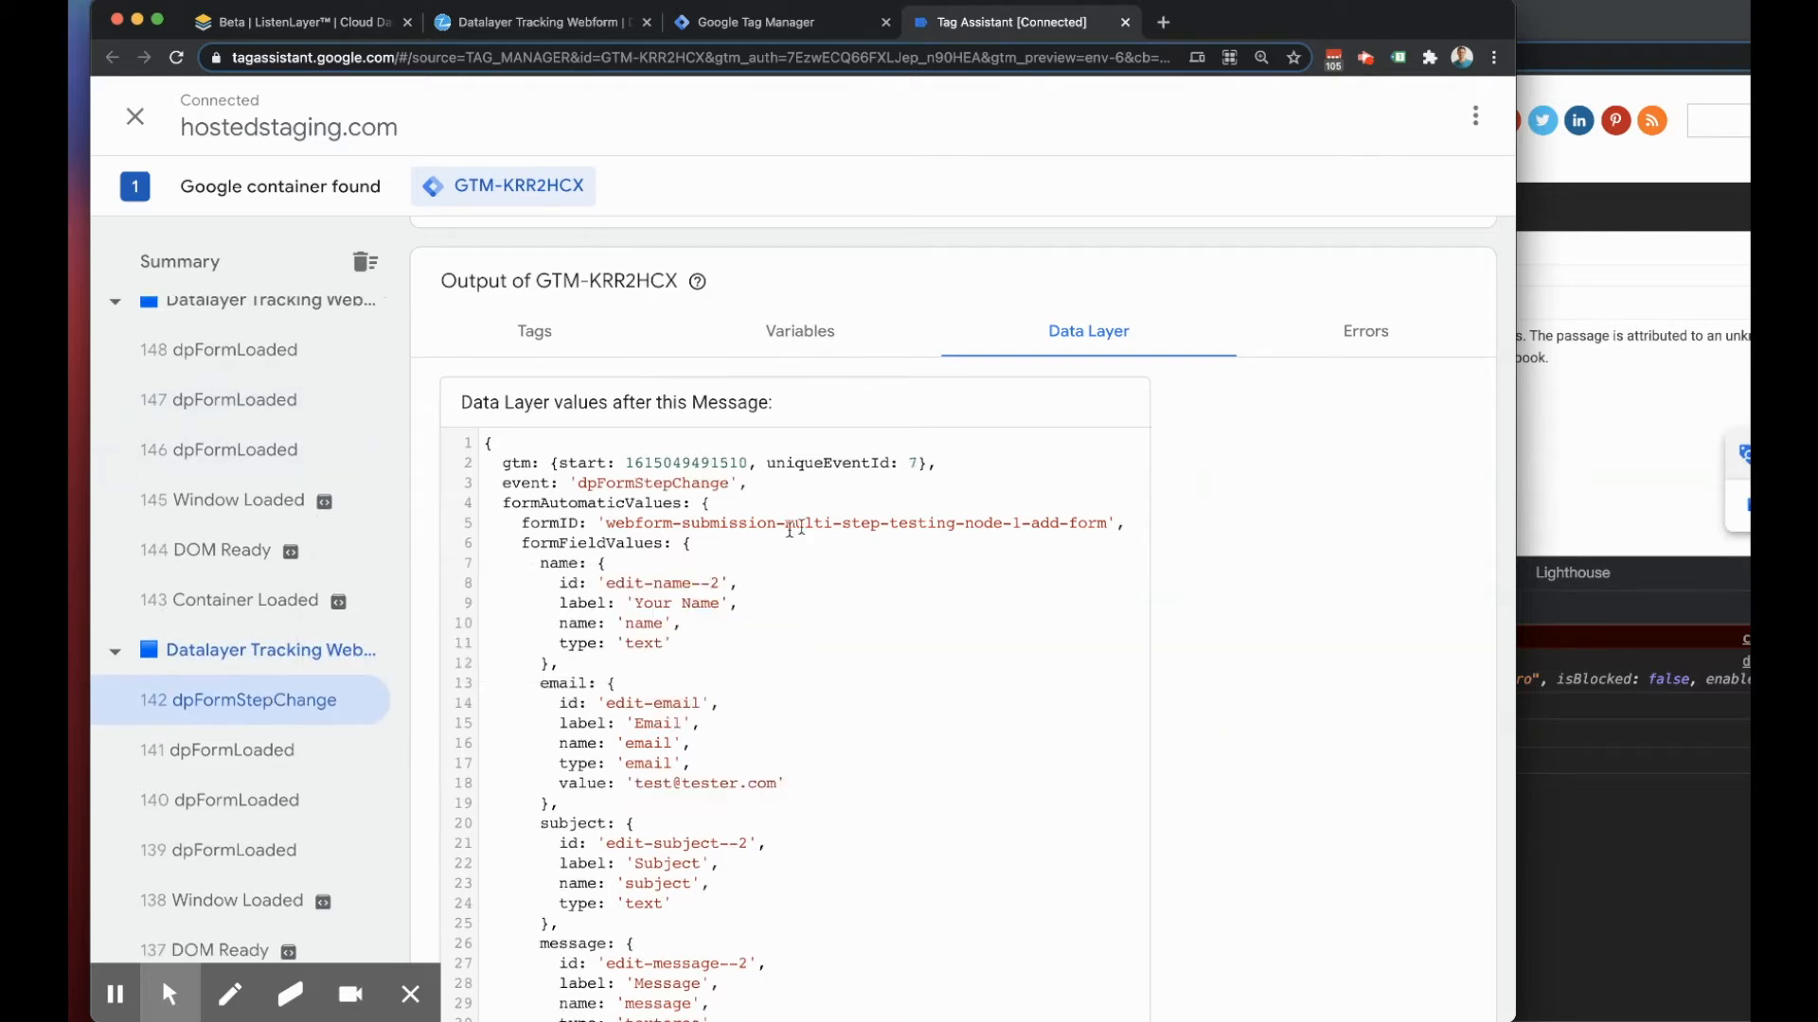
scroll(663, 473, down, 2)
drag(608, 451, 1141, 433)
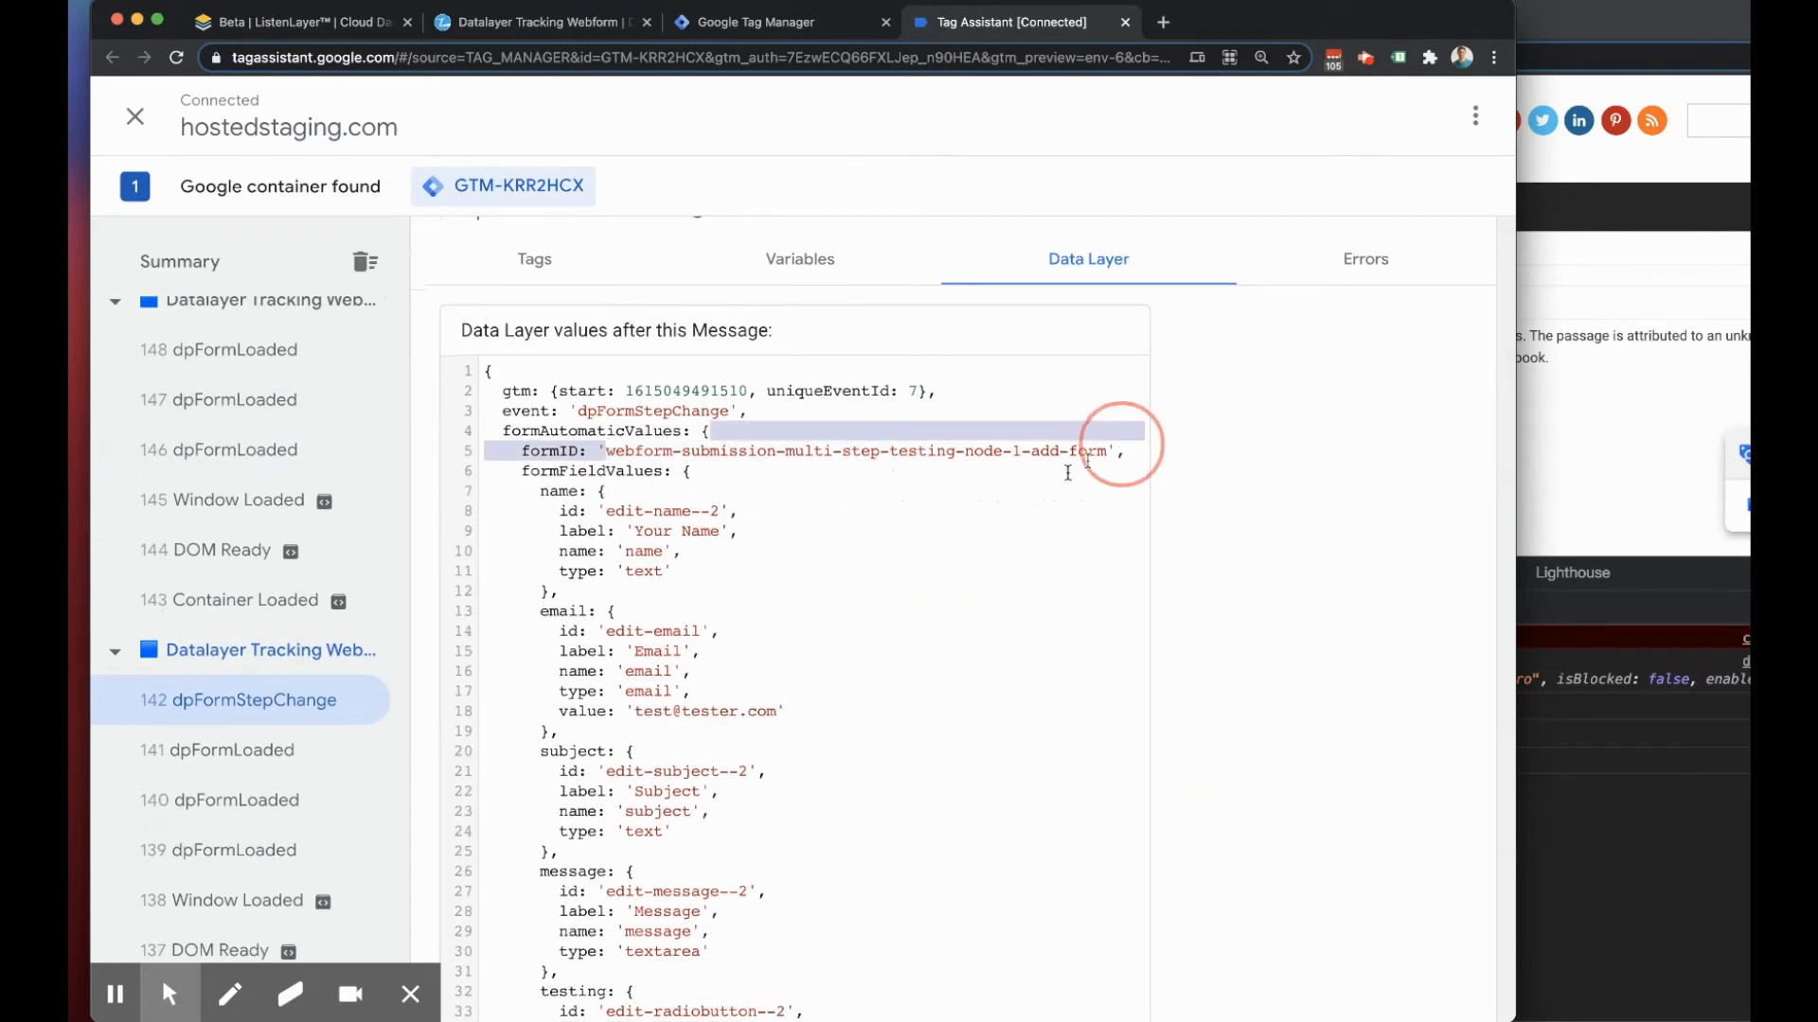
drag(654, 452, 917, 451)
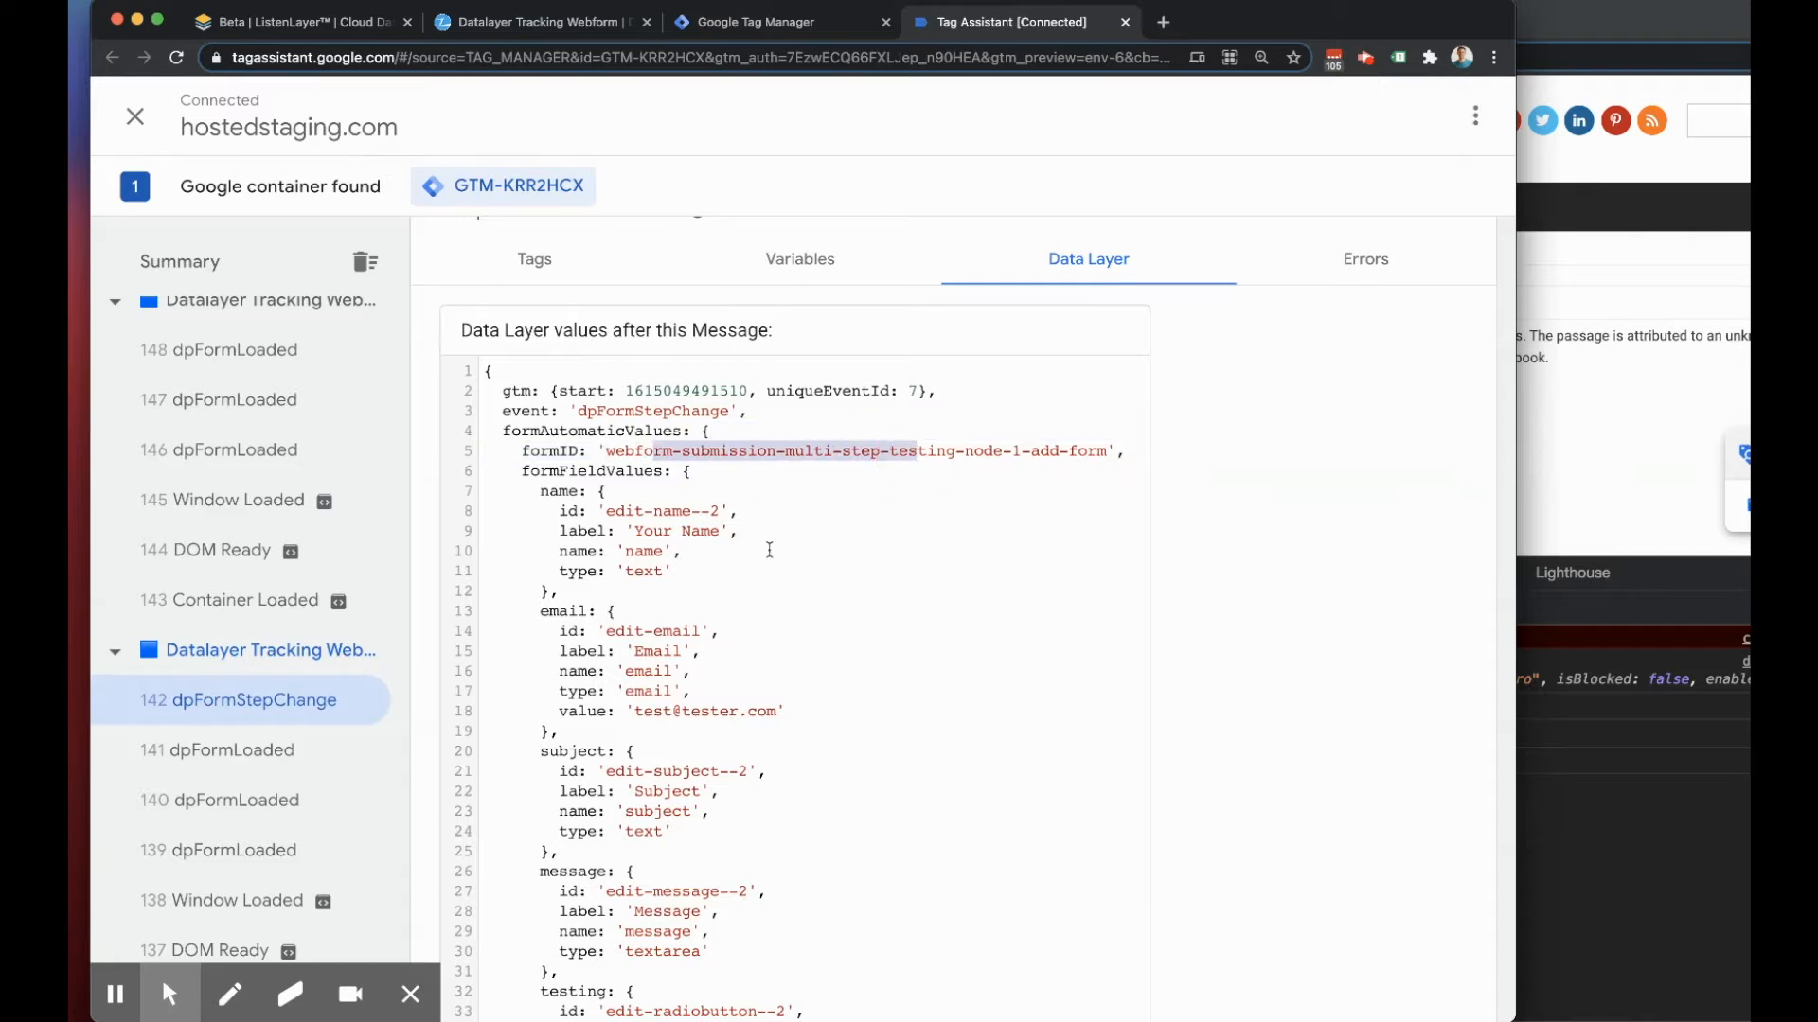
scroll(663, 615, down, 2)
drag(635, 625, 783, 625)
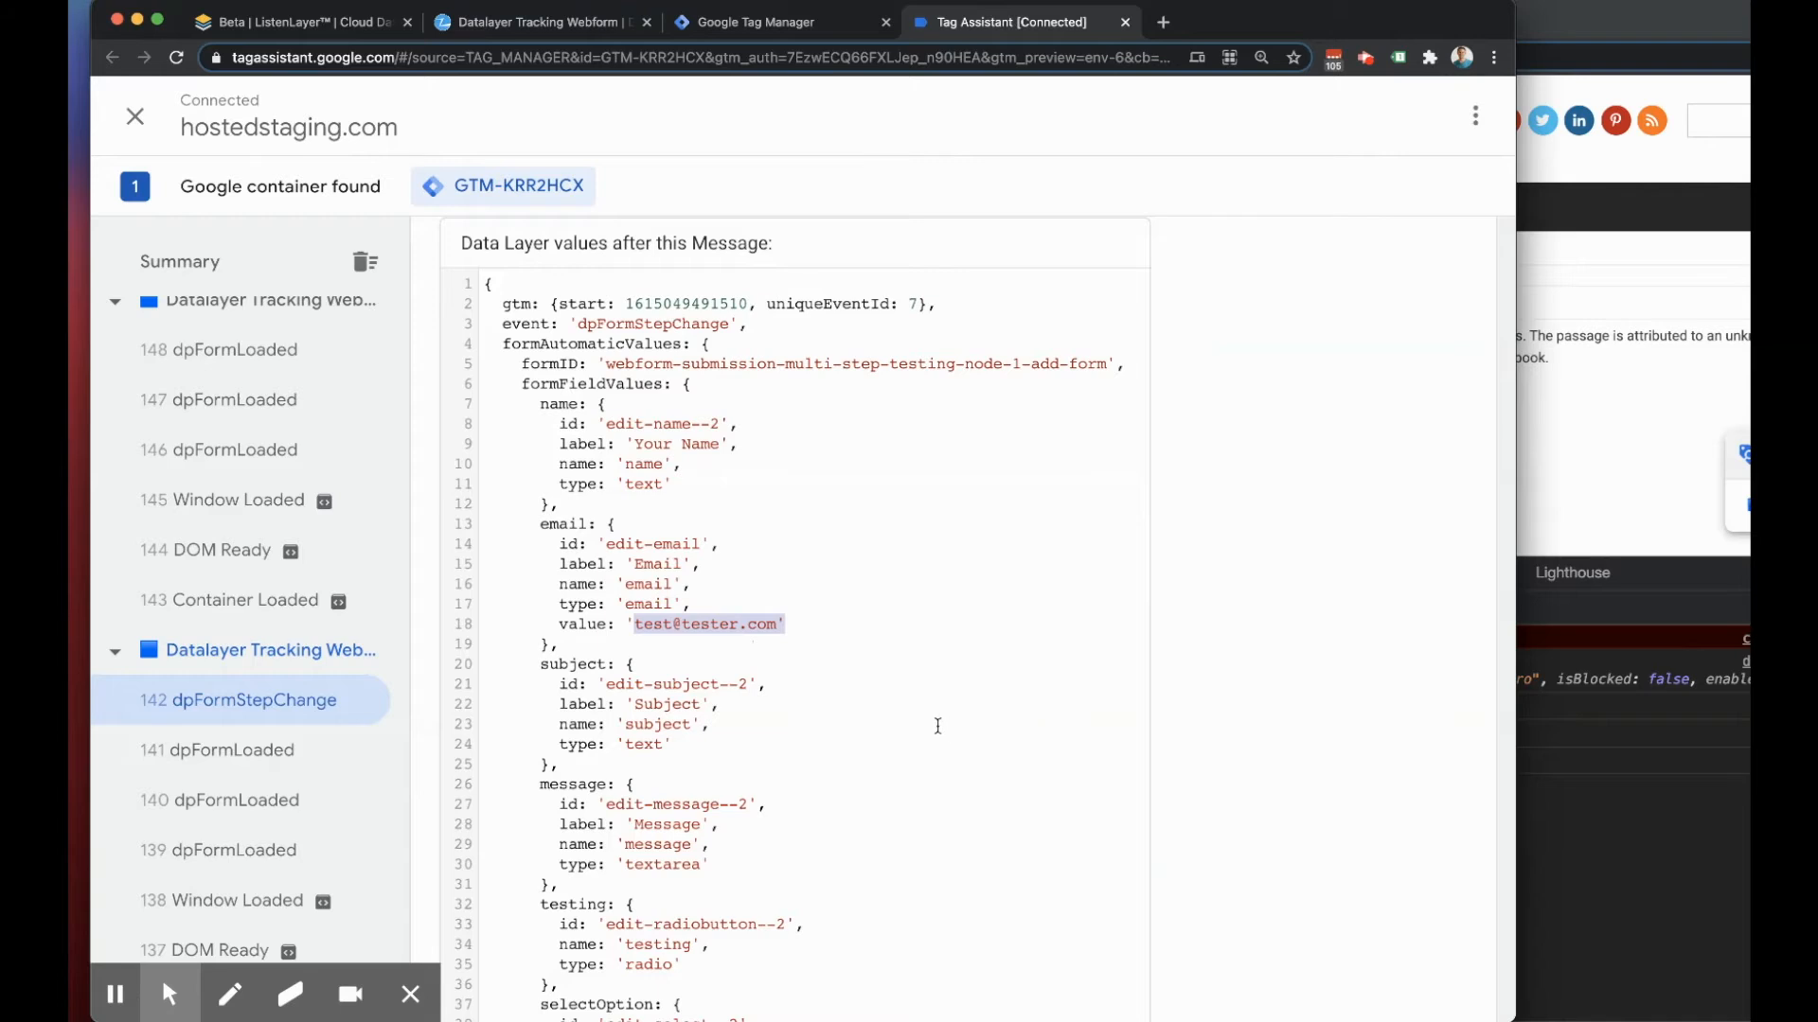
Step: Expand the dpFormStepChange API call and examine its form ID and email field values
scroll(929, 725, up, 5)
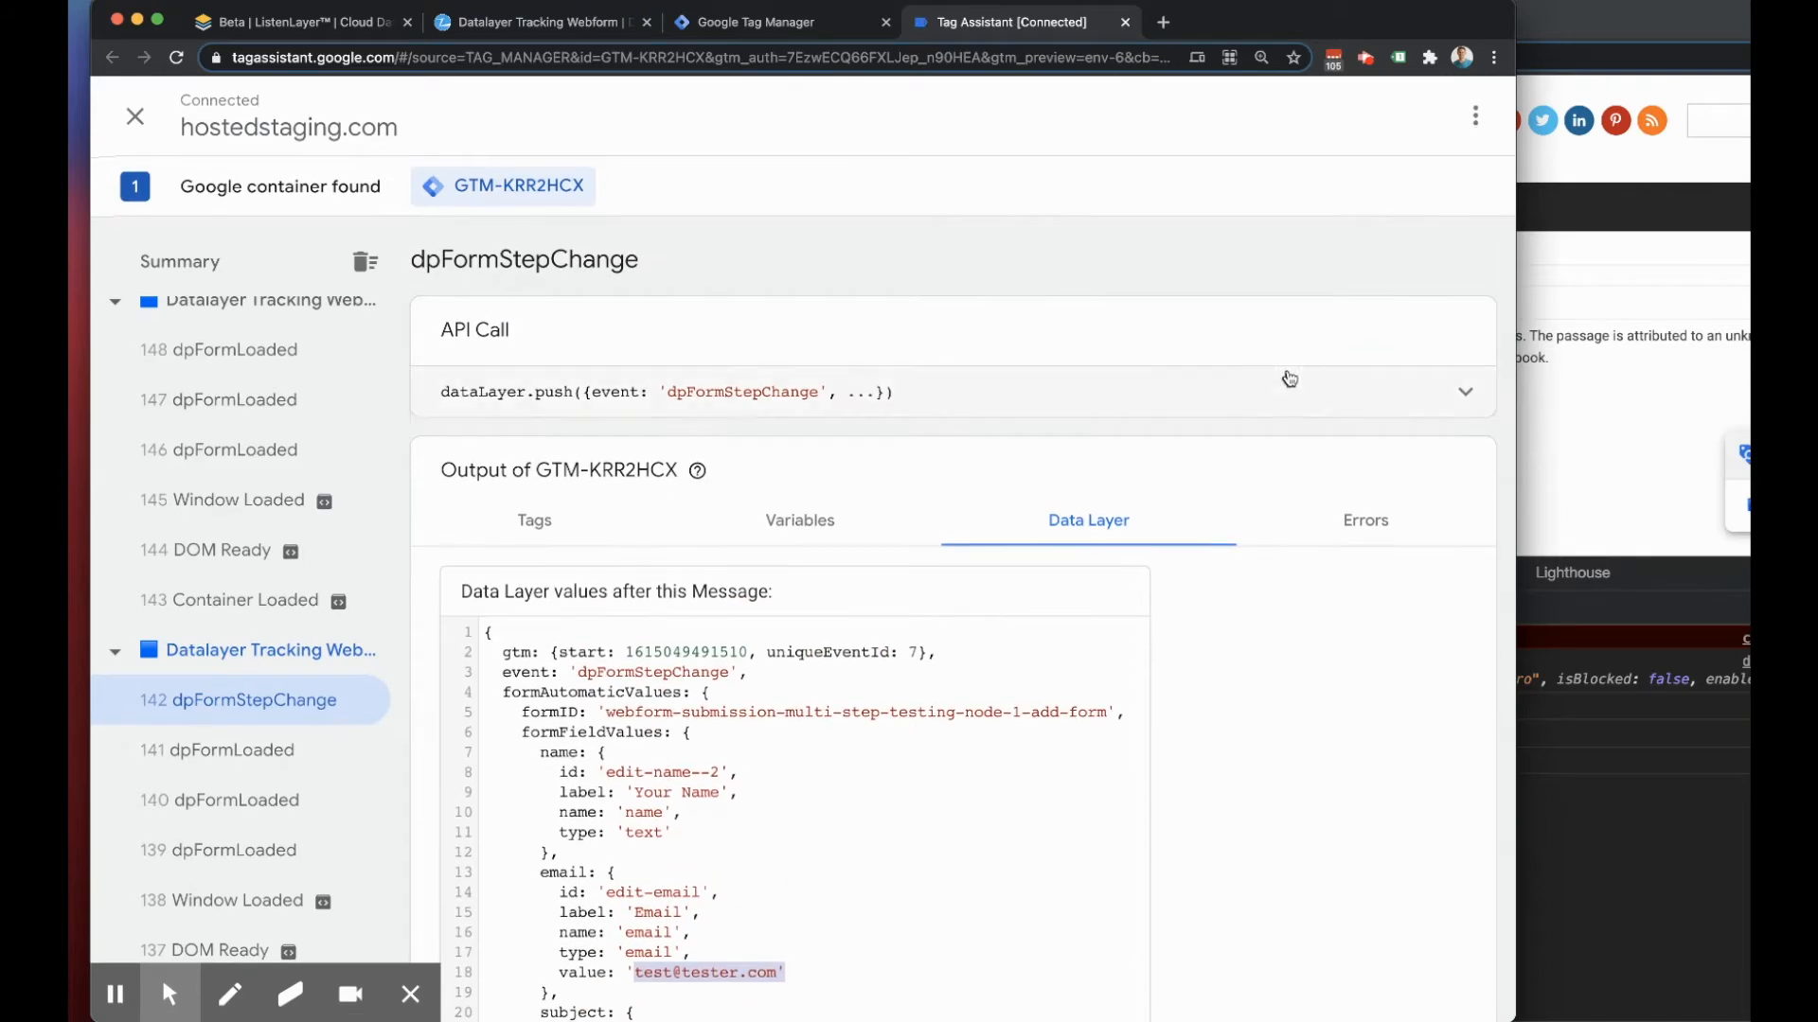
click(1168, 388)
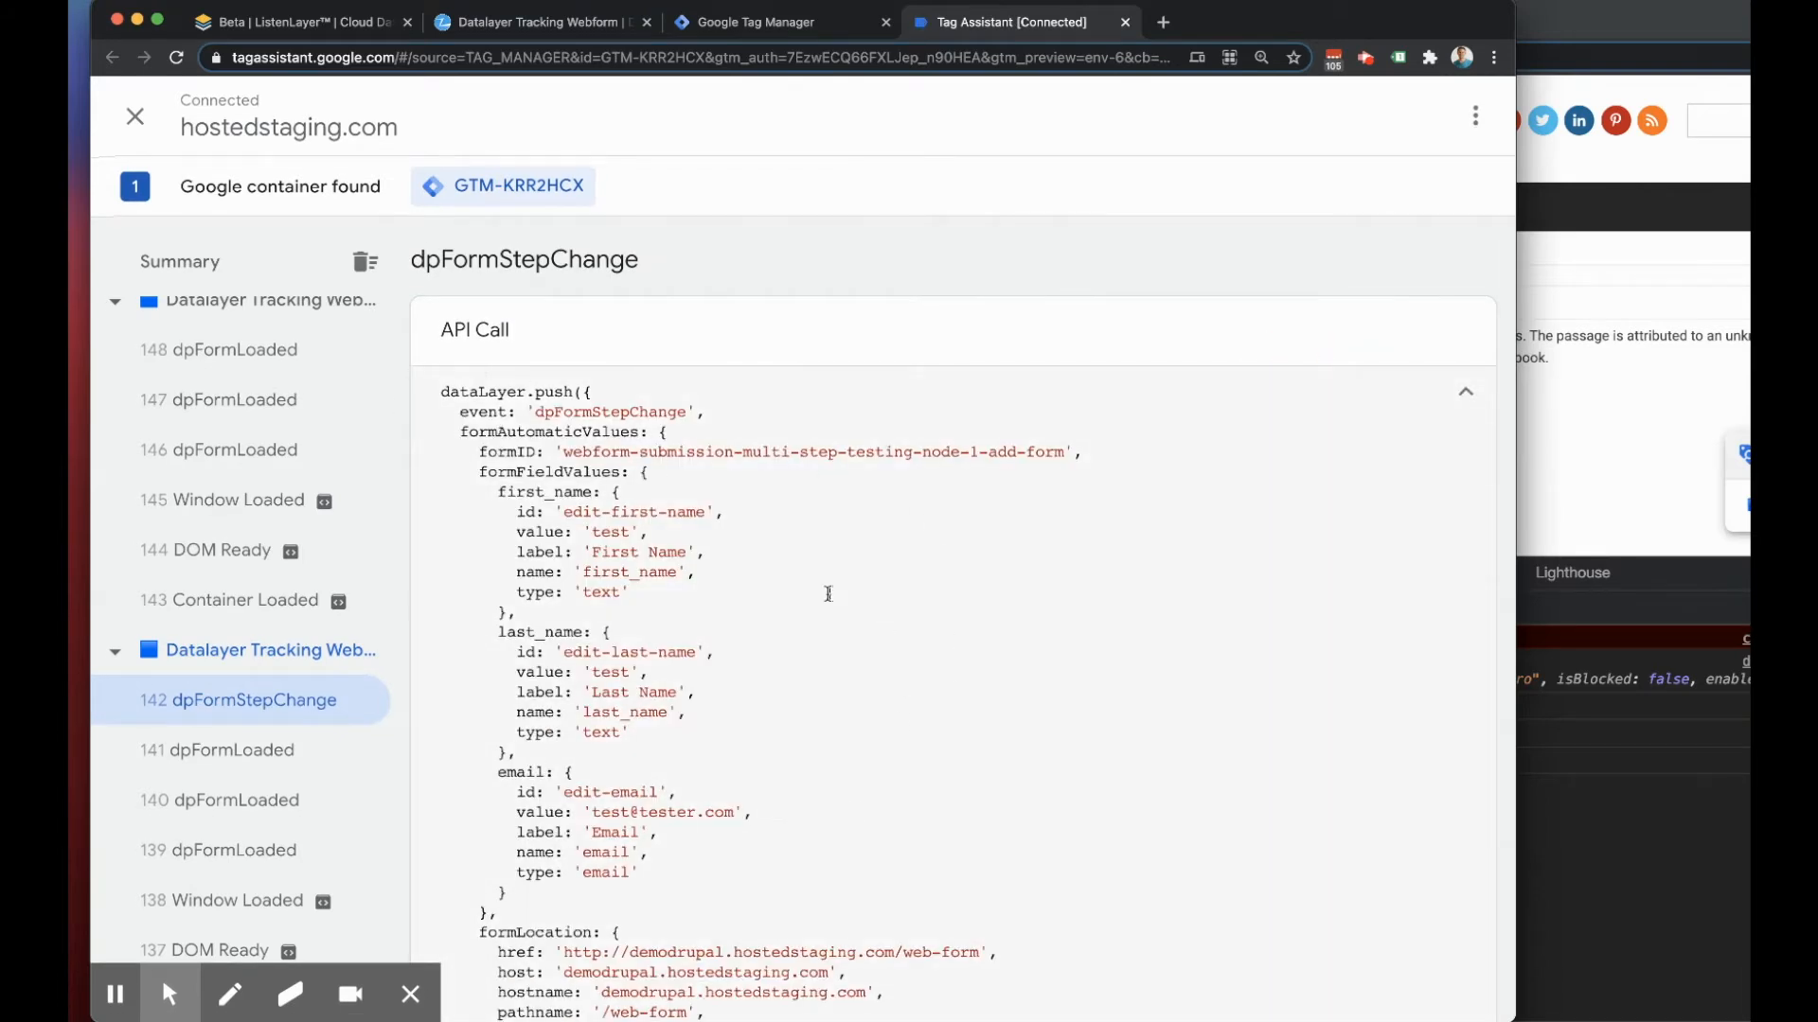
scroll(810, 596, down, 1)
scroll(809, 596, down, 2)
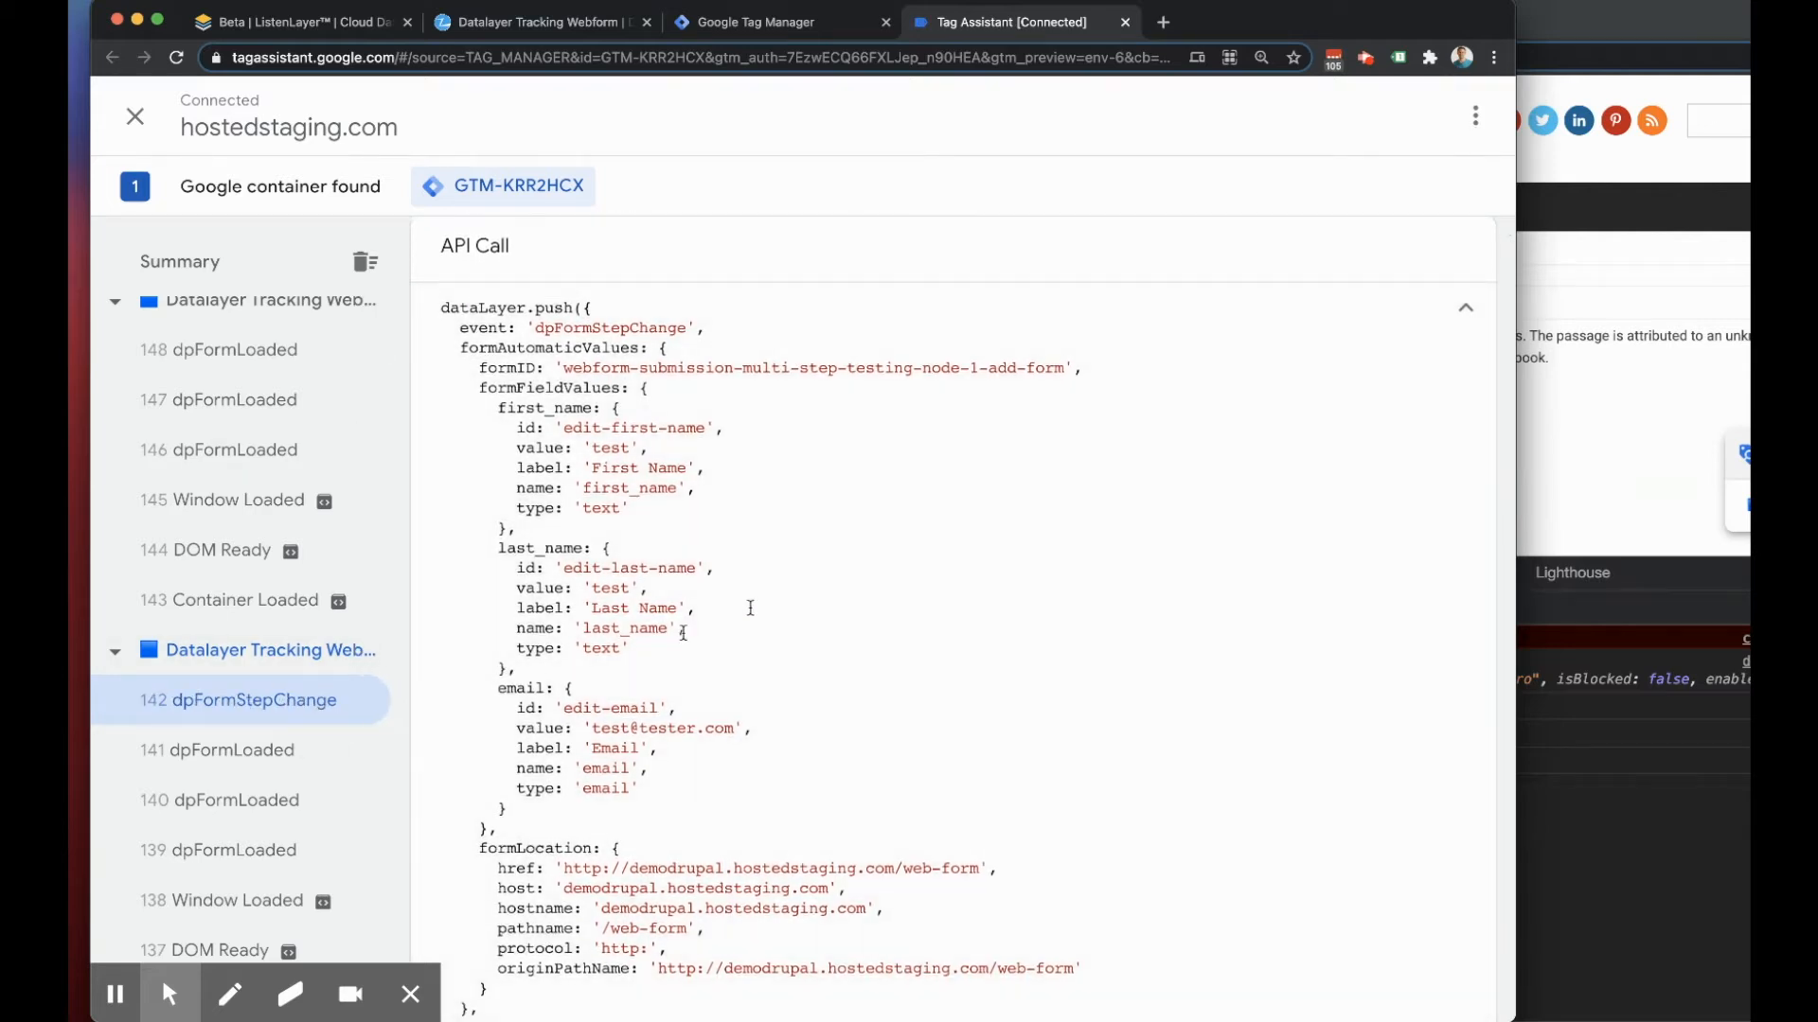
scroll(656, 595, up, 1)
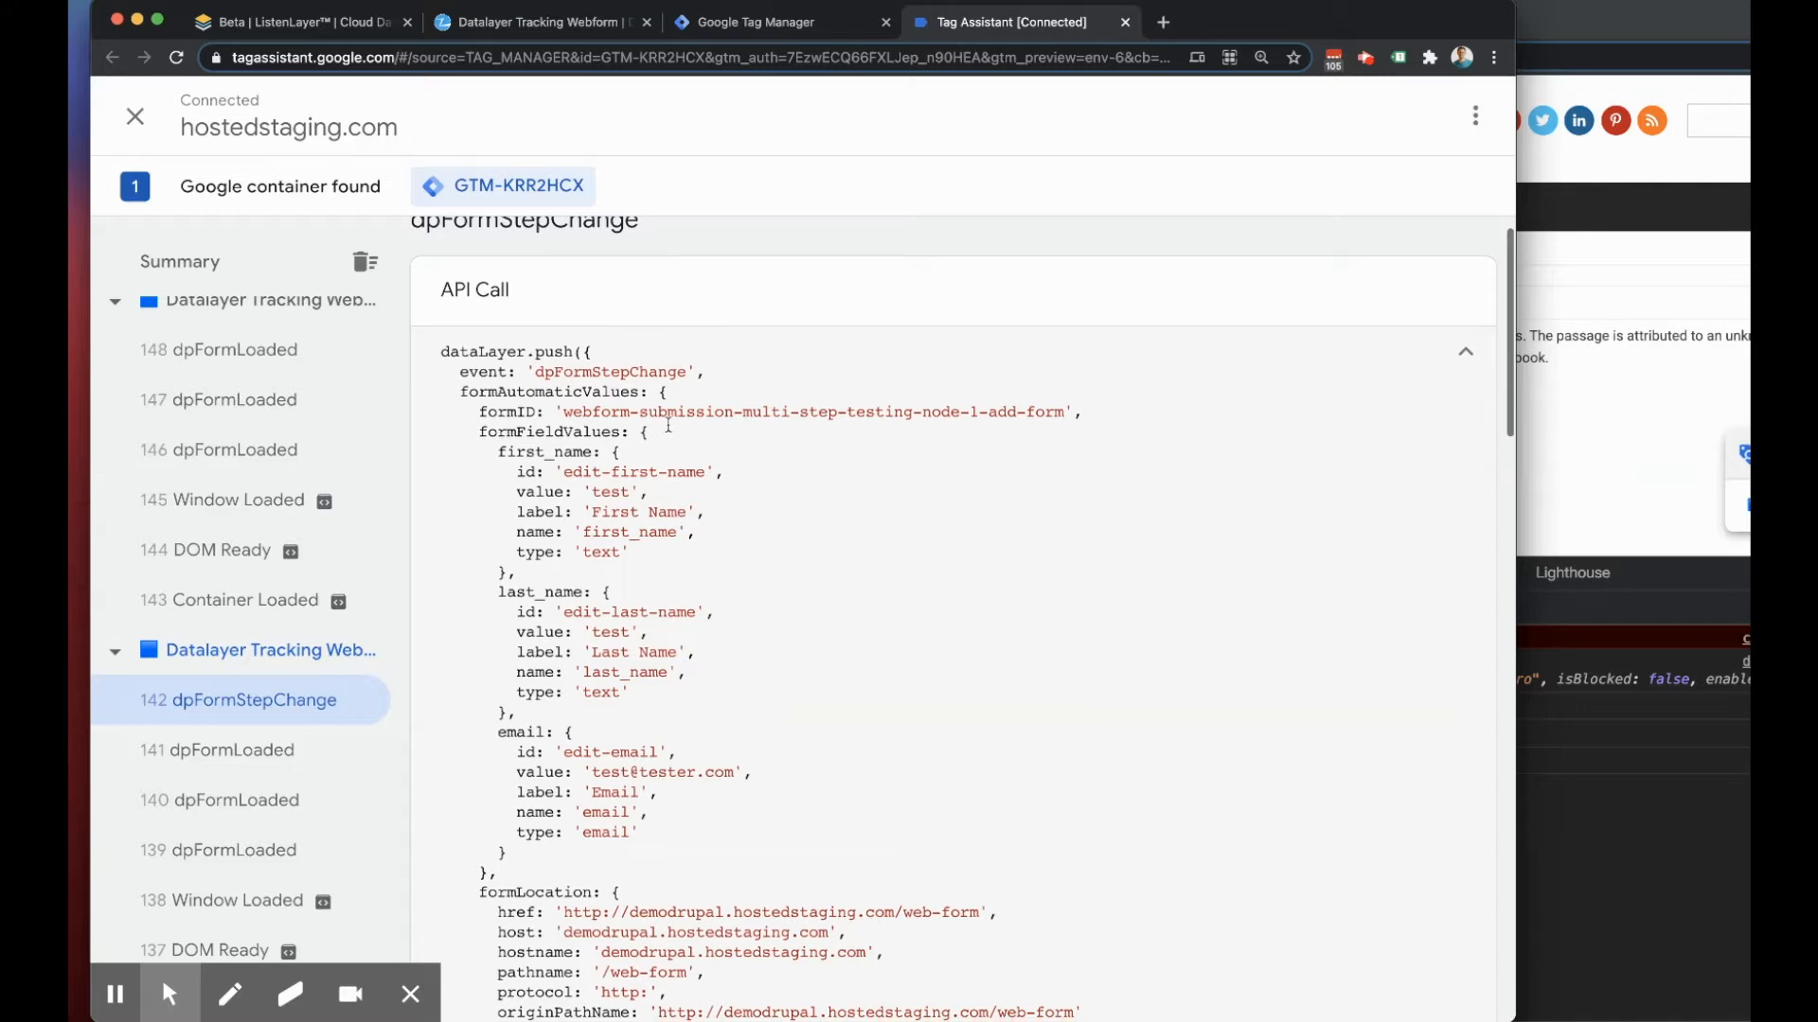
drag(639, 413, 959, 414)
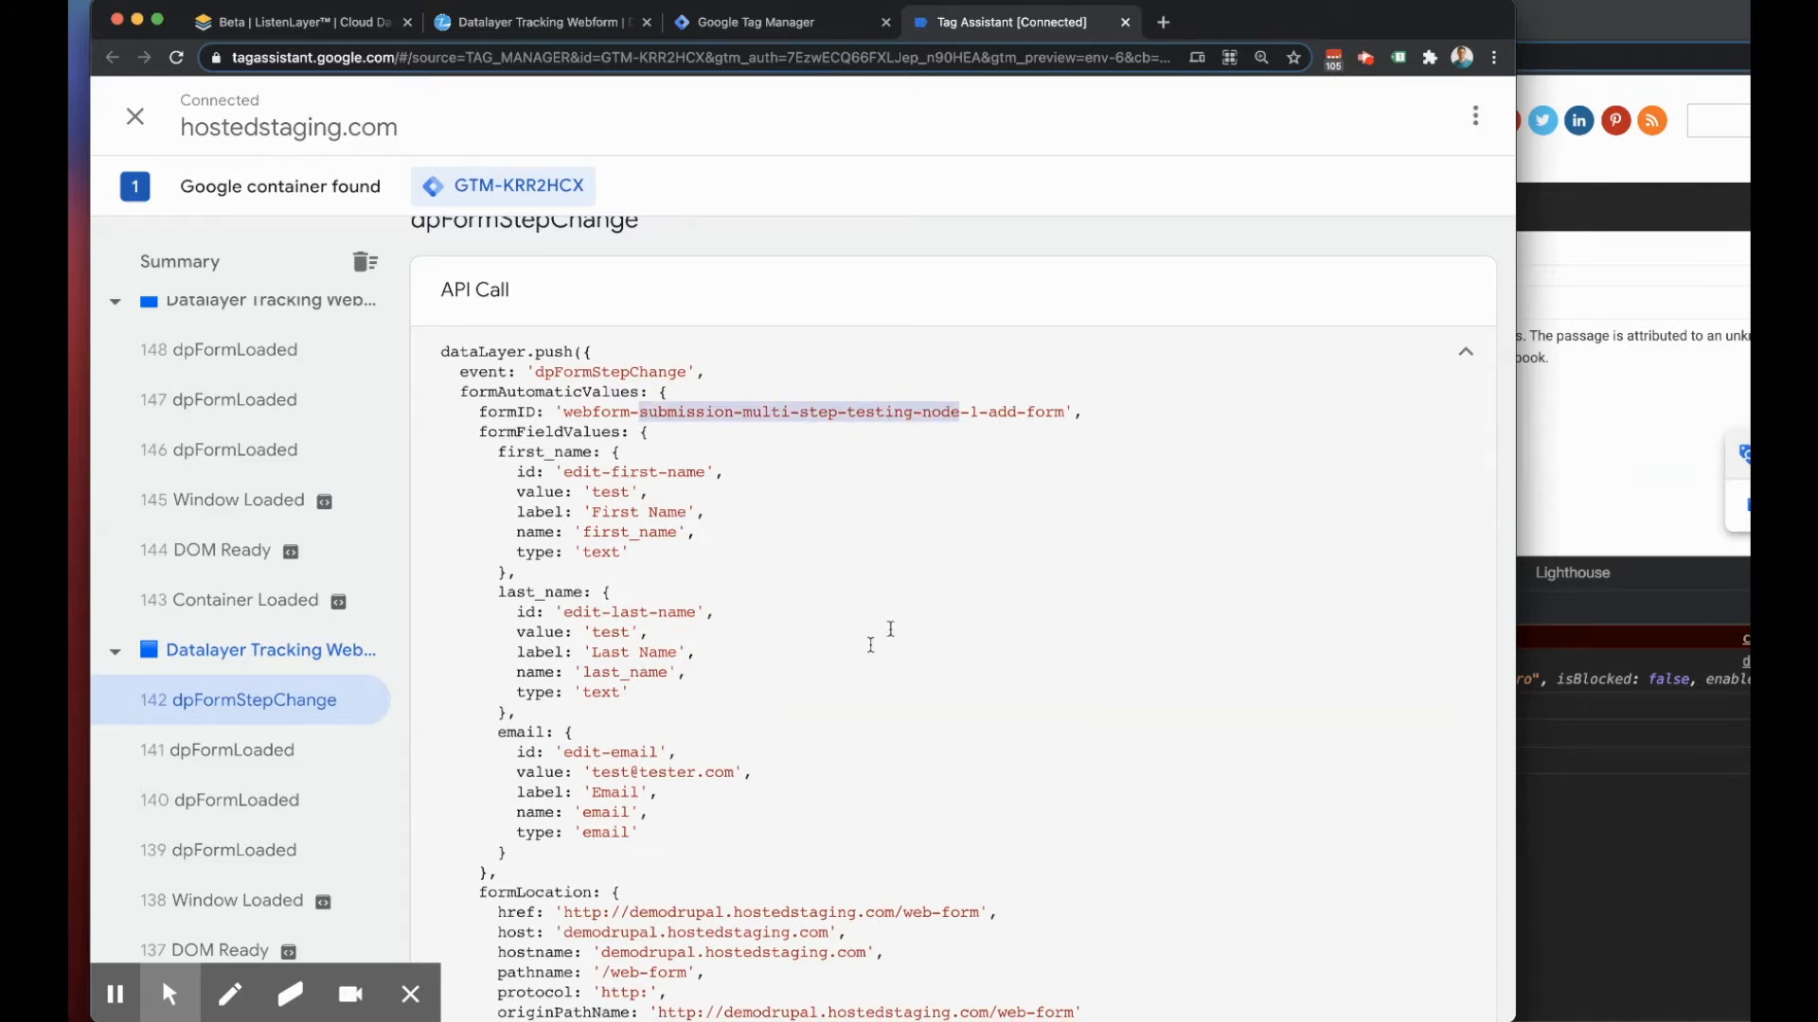
drag(507, 734, 679, 868)
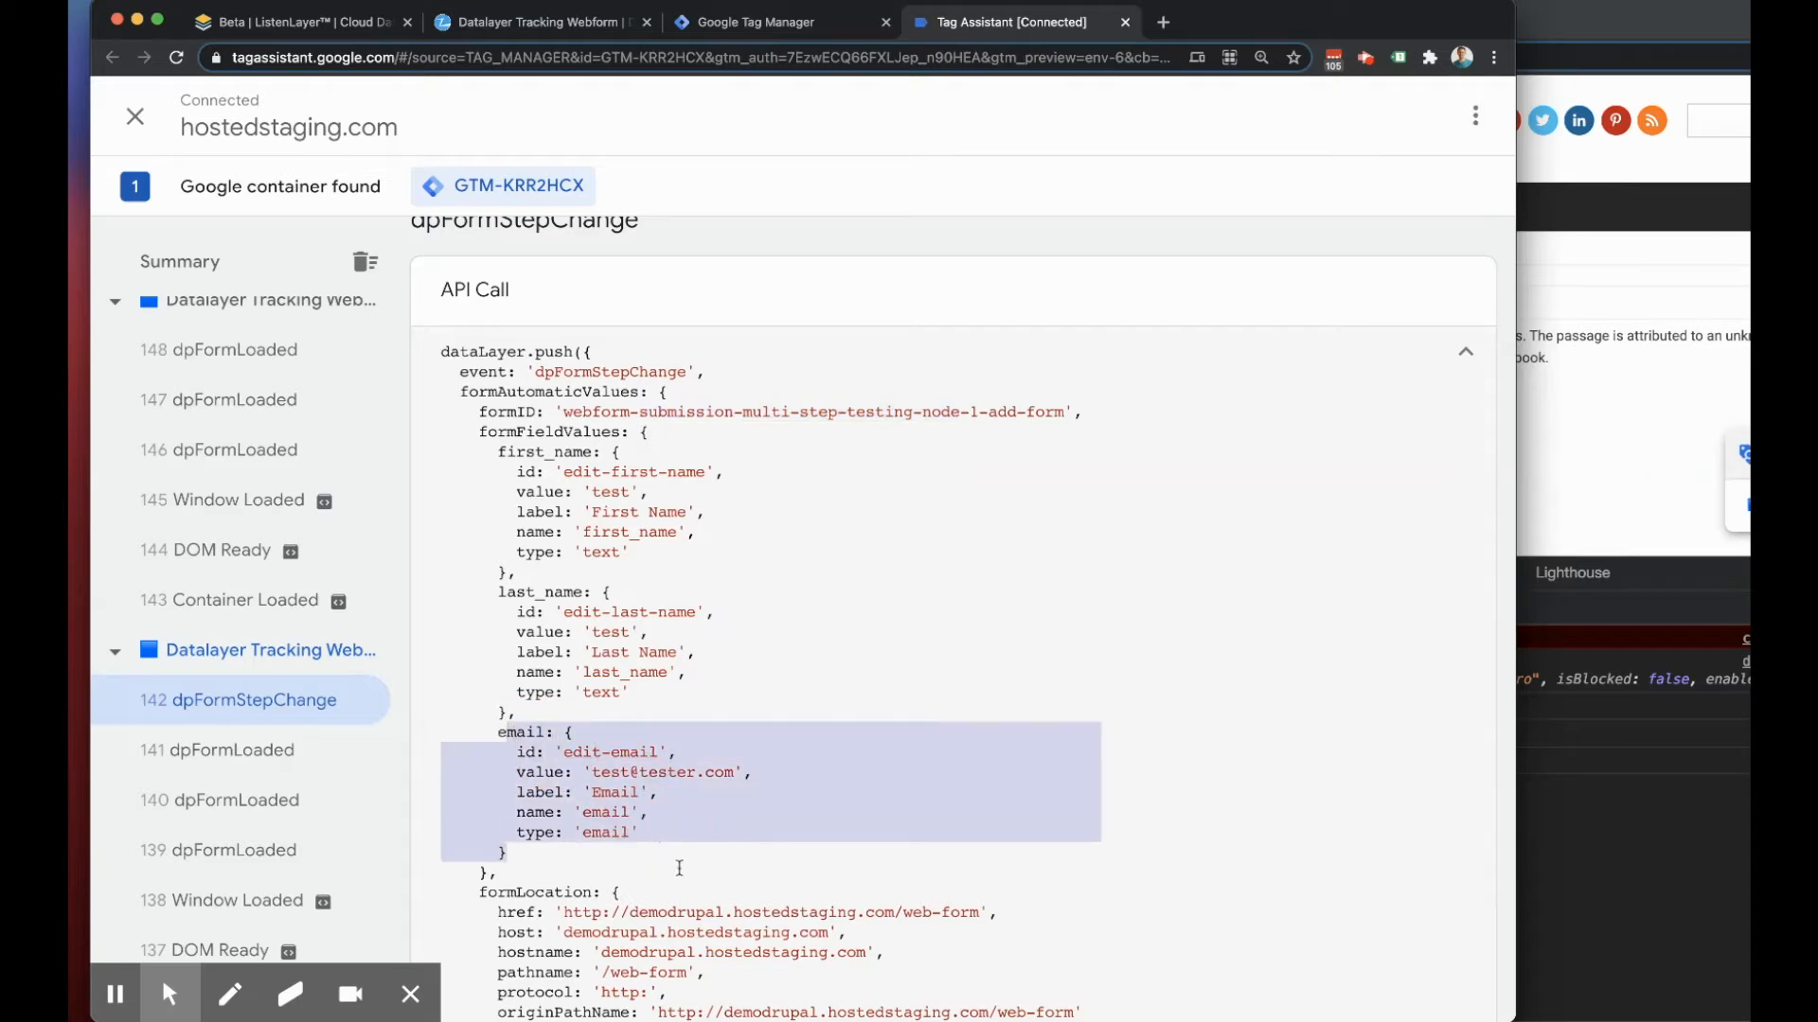
Step: Return to the Name Step 1 rule in ListenLayer and review the event and variable choices in its matching conditions
click(294, 29)
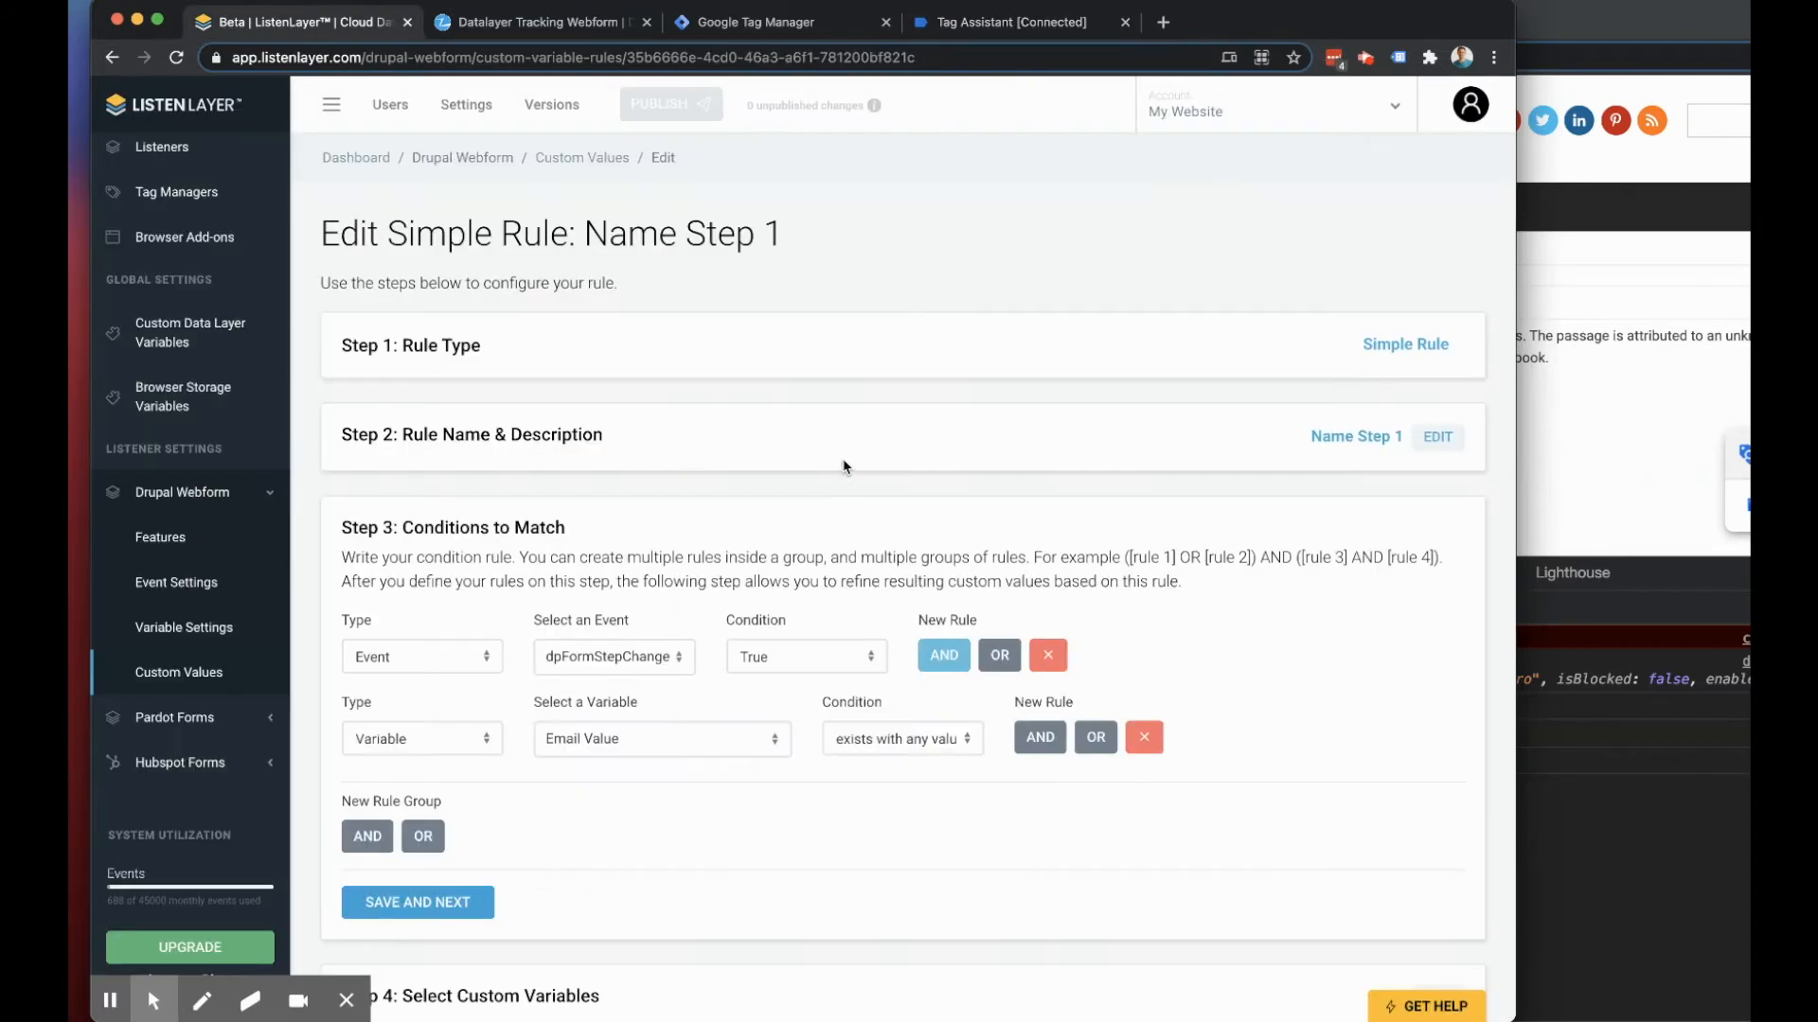
click(628, 667)
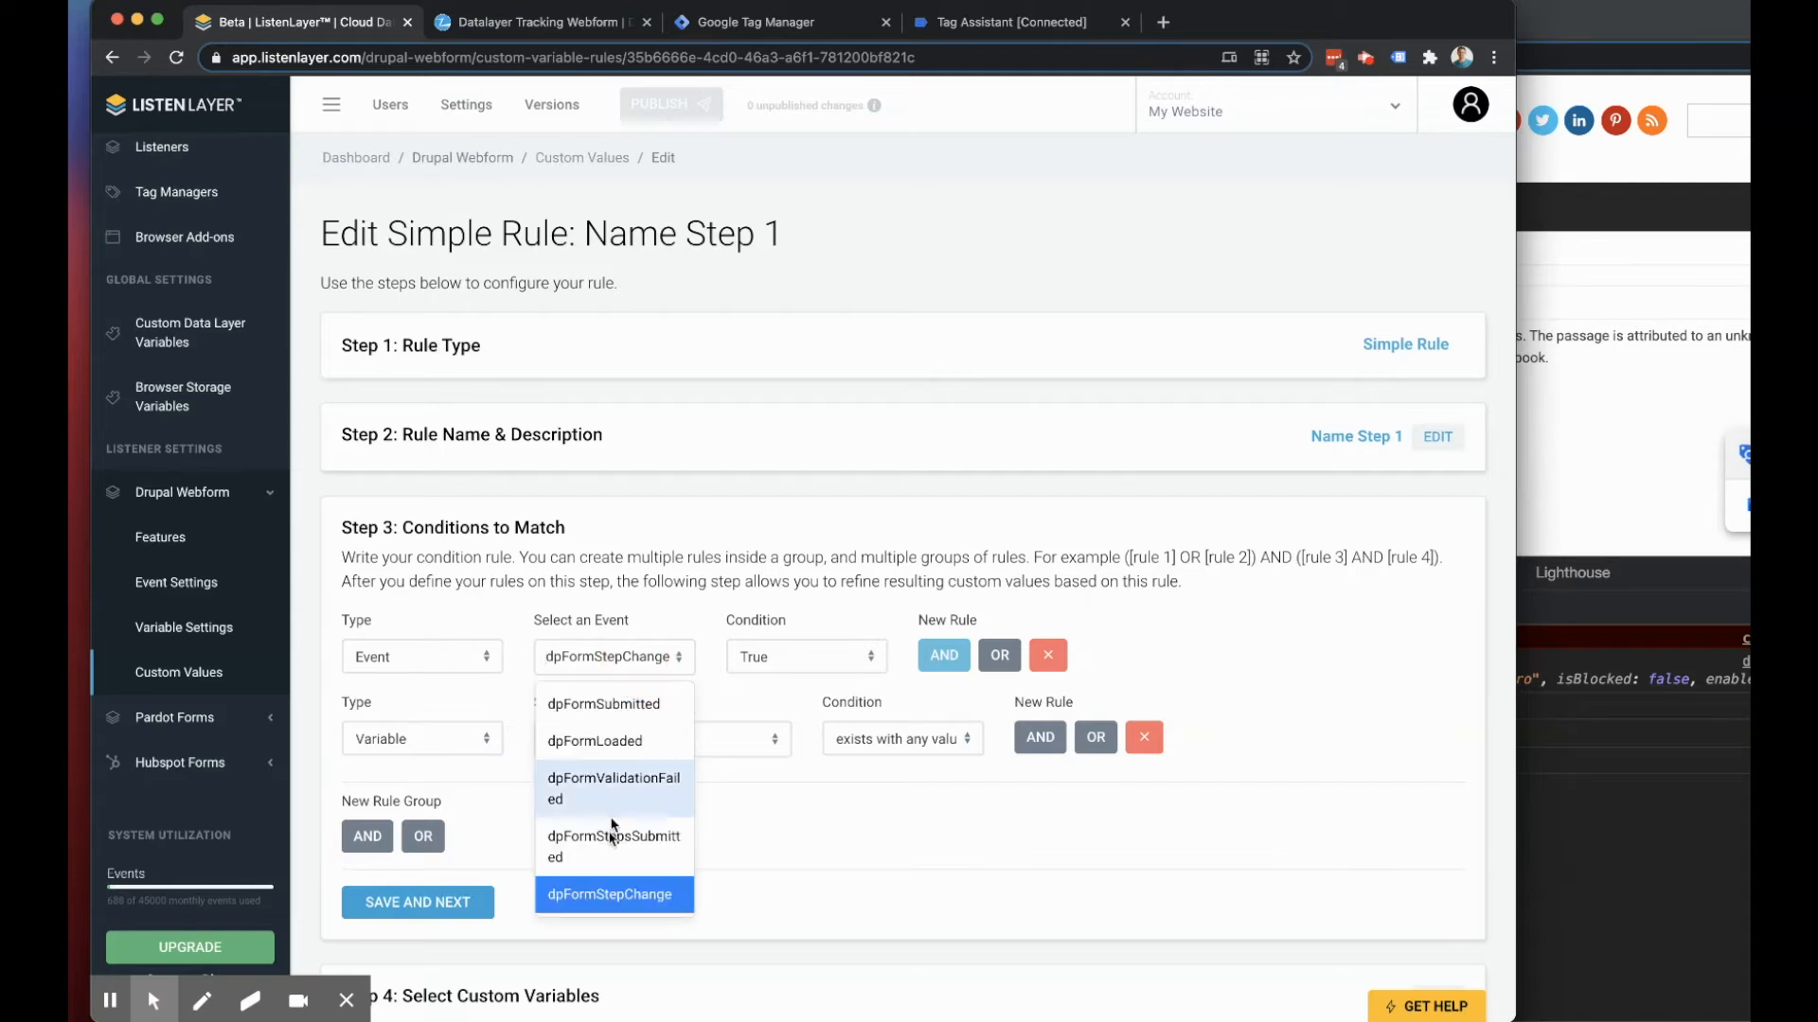
click(637, 904)
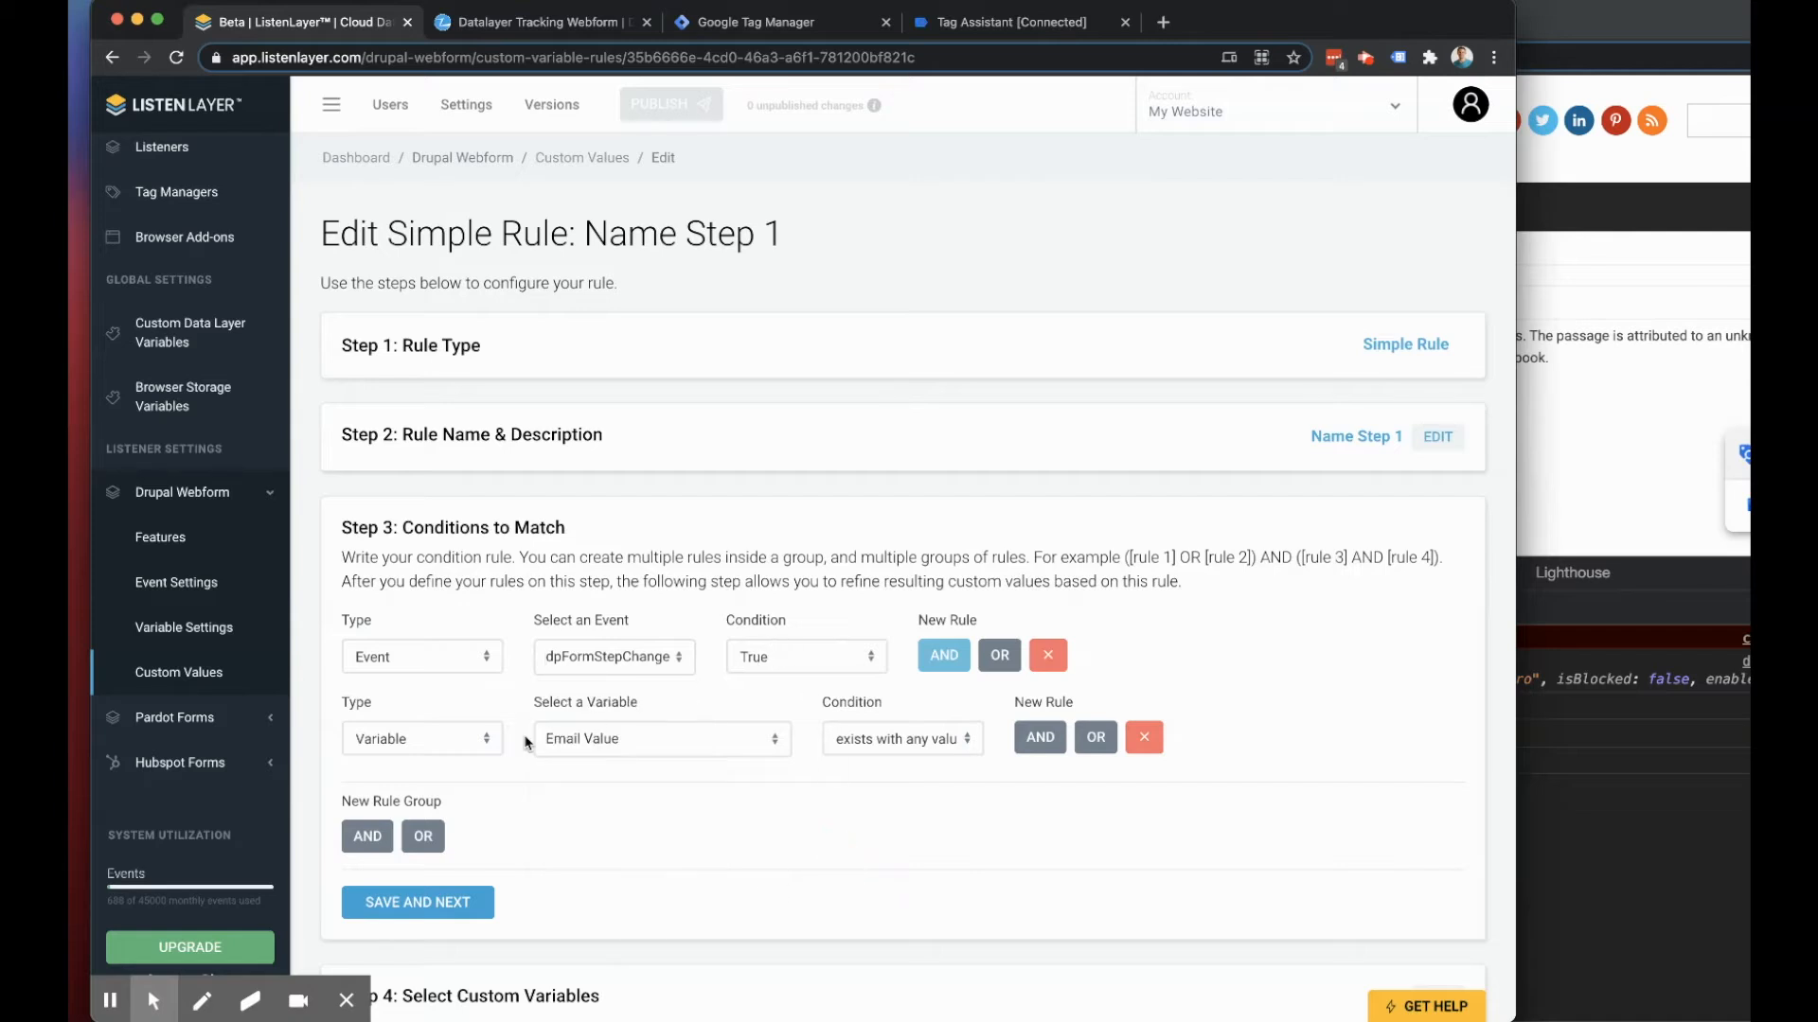
click(628, 741)
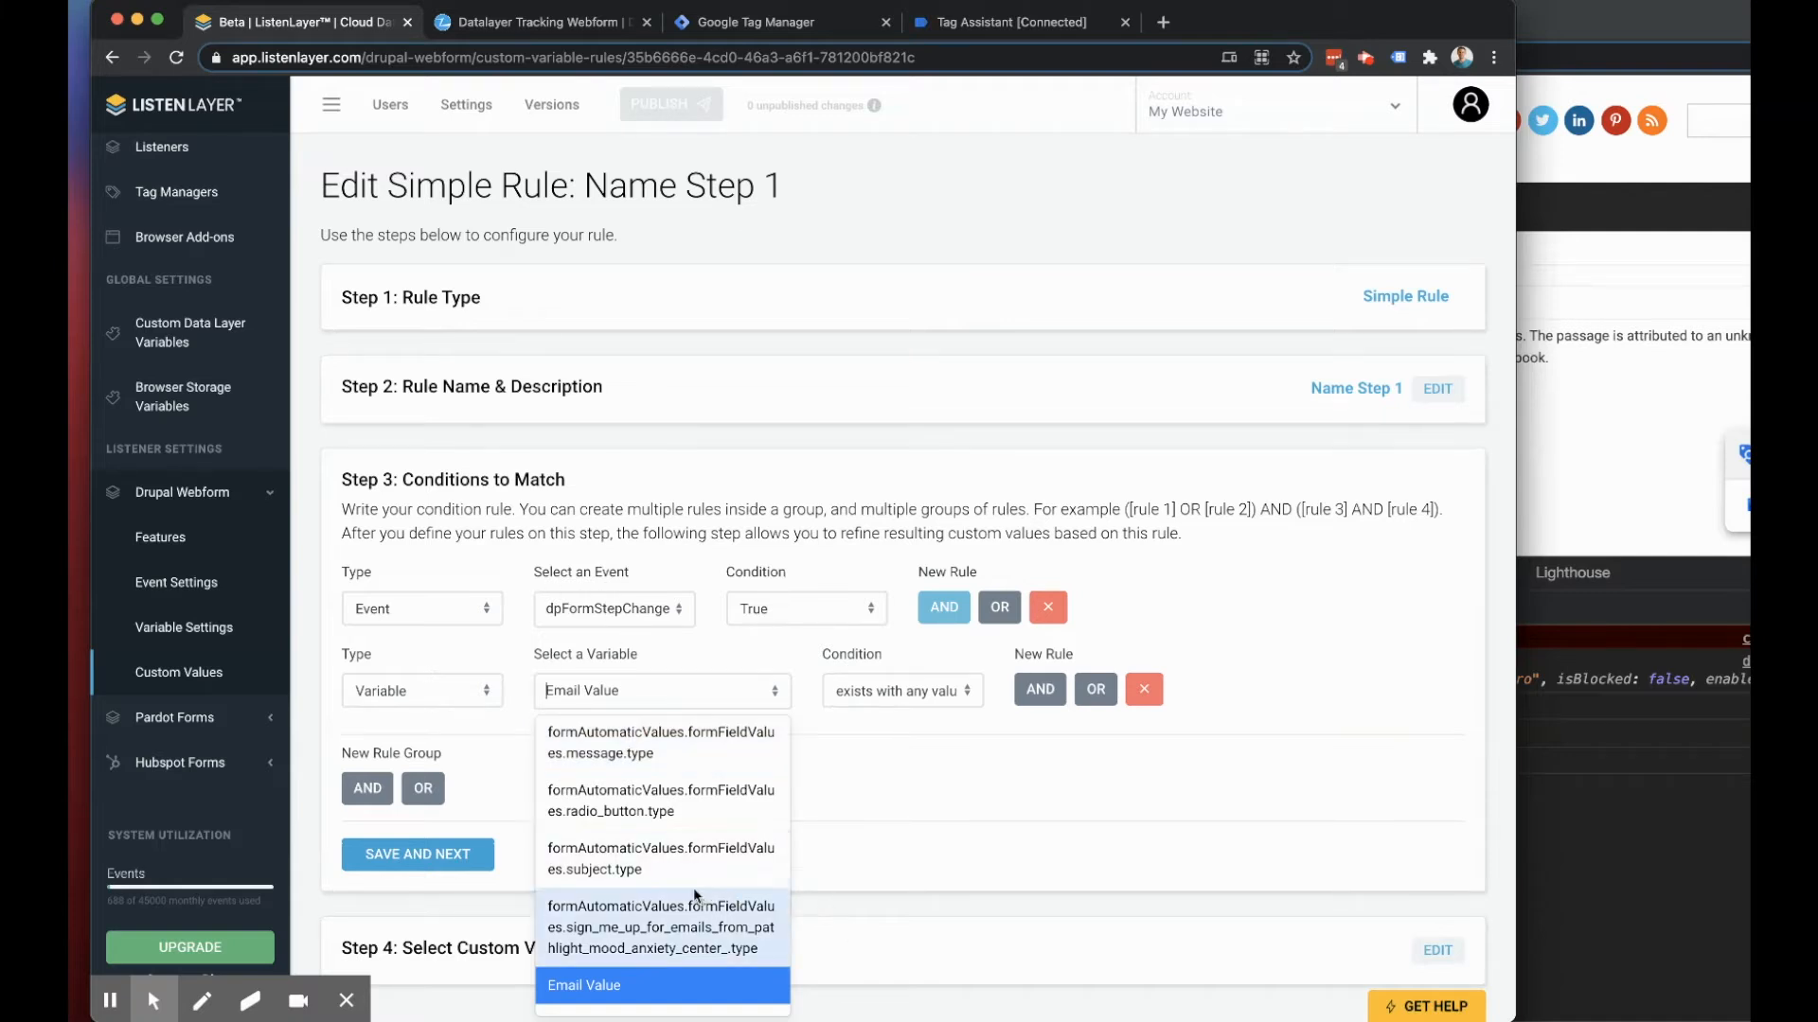
click(980, 784)
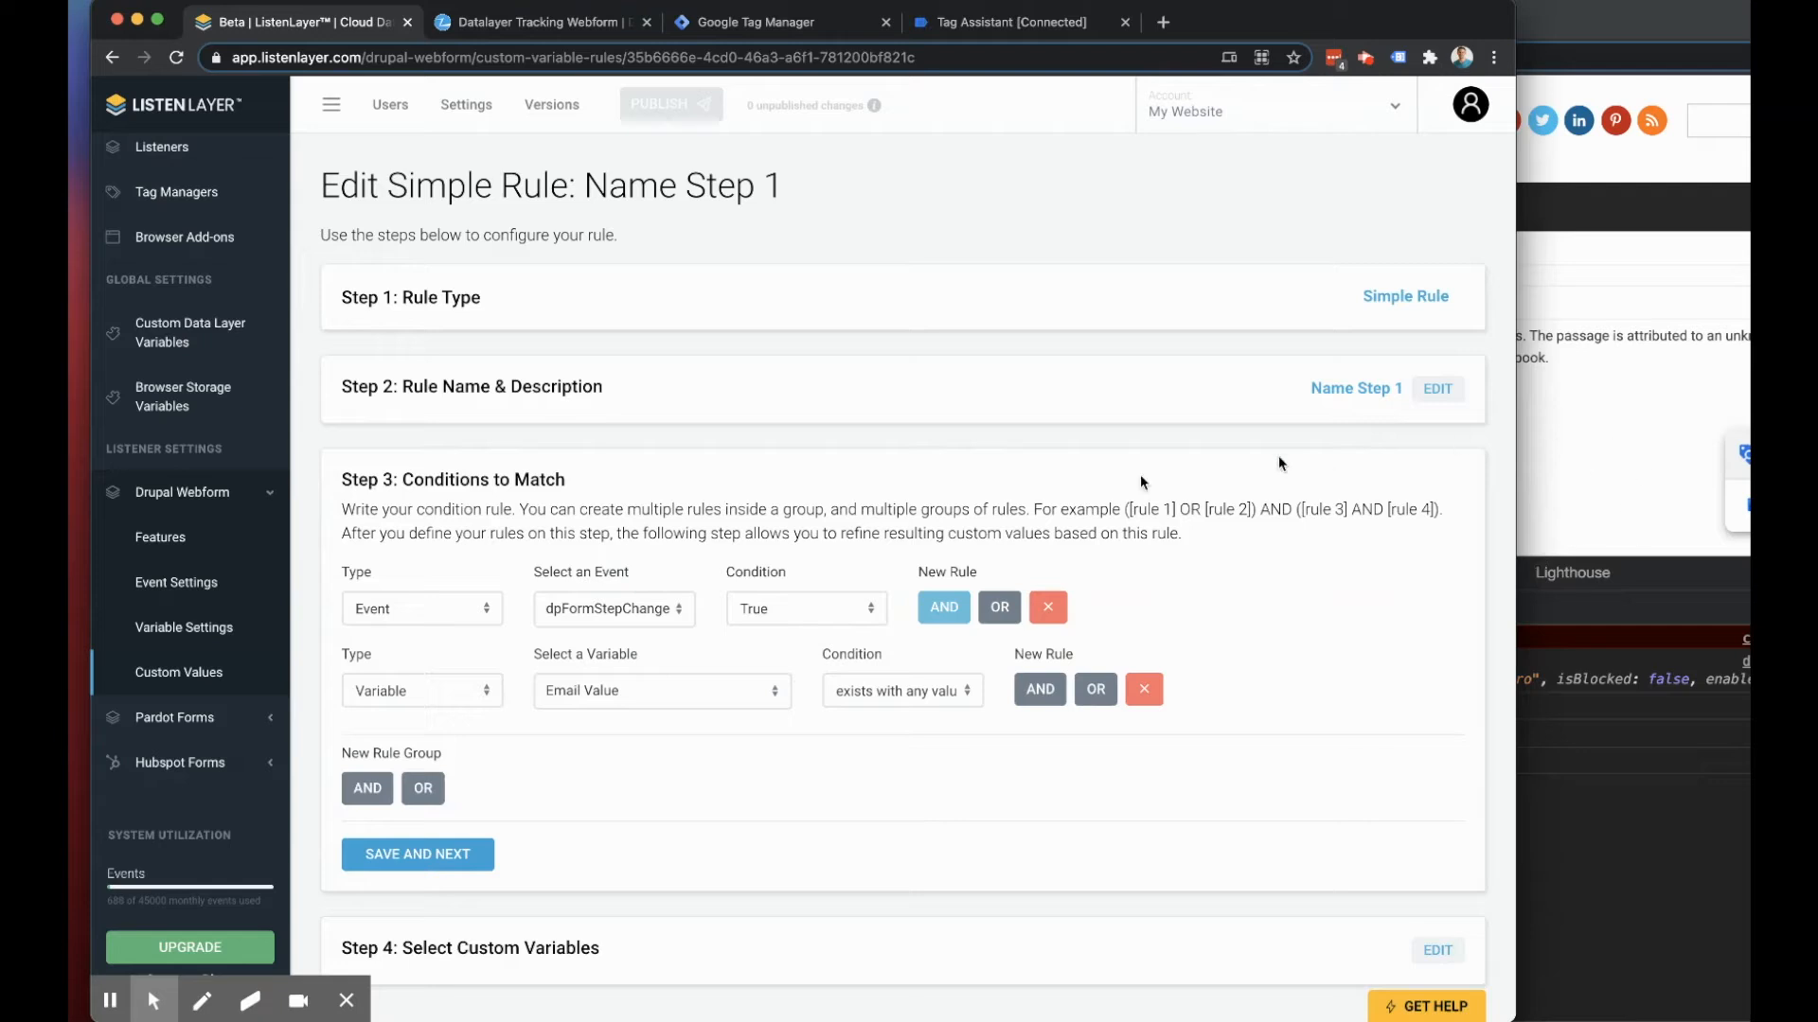
Step: Try adding an AND variable condition on formAutomaticValues.formID to the Name Step 1 rule and open its comparison choices
click(1040, 691)
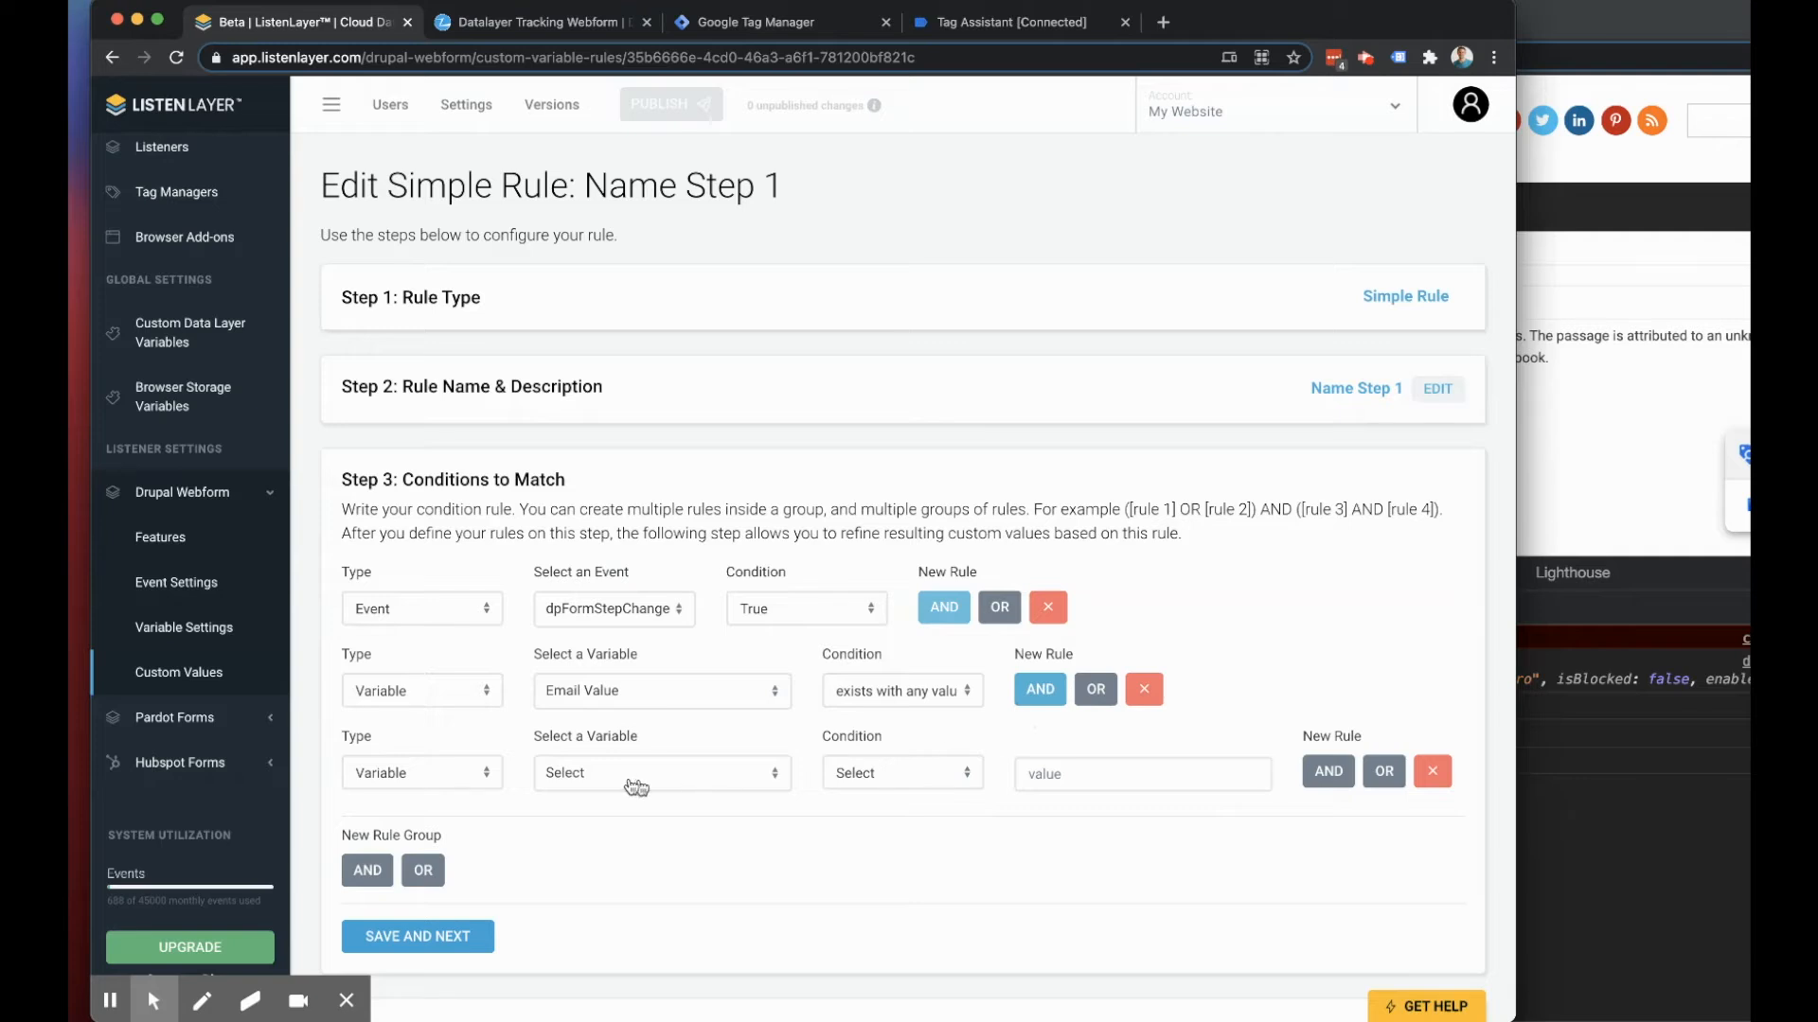
click(703, 781)
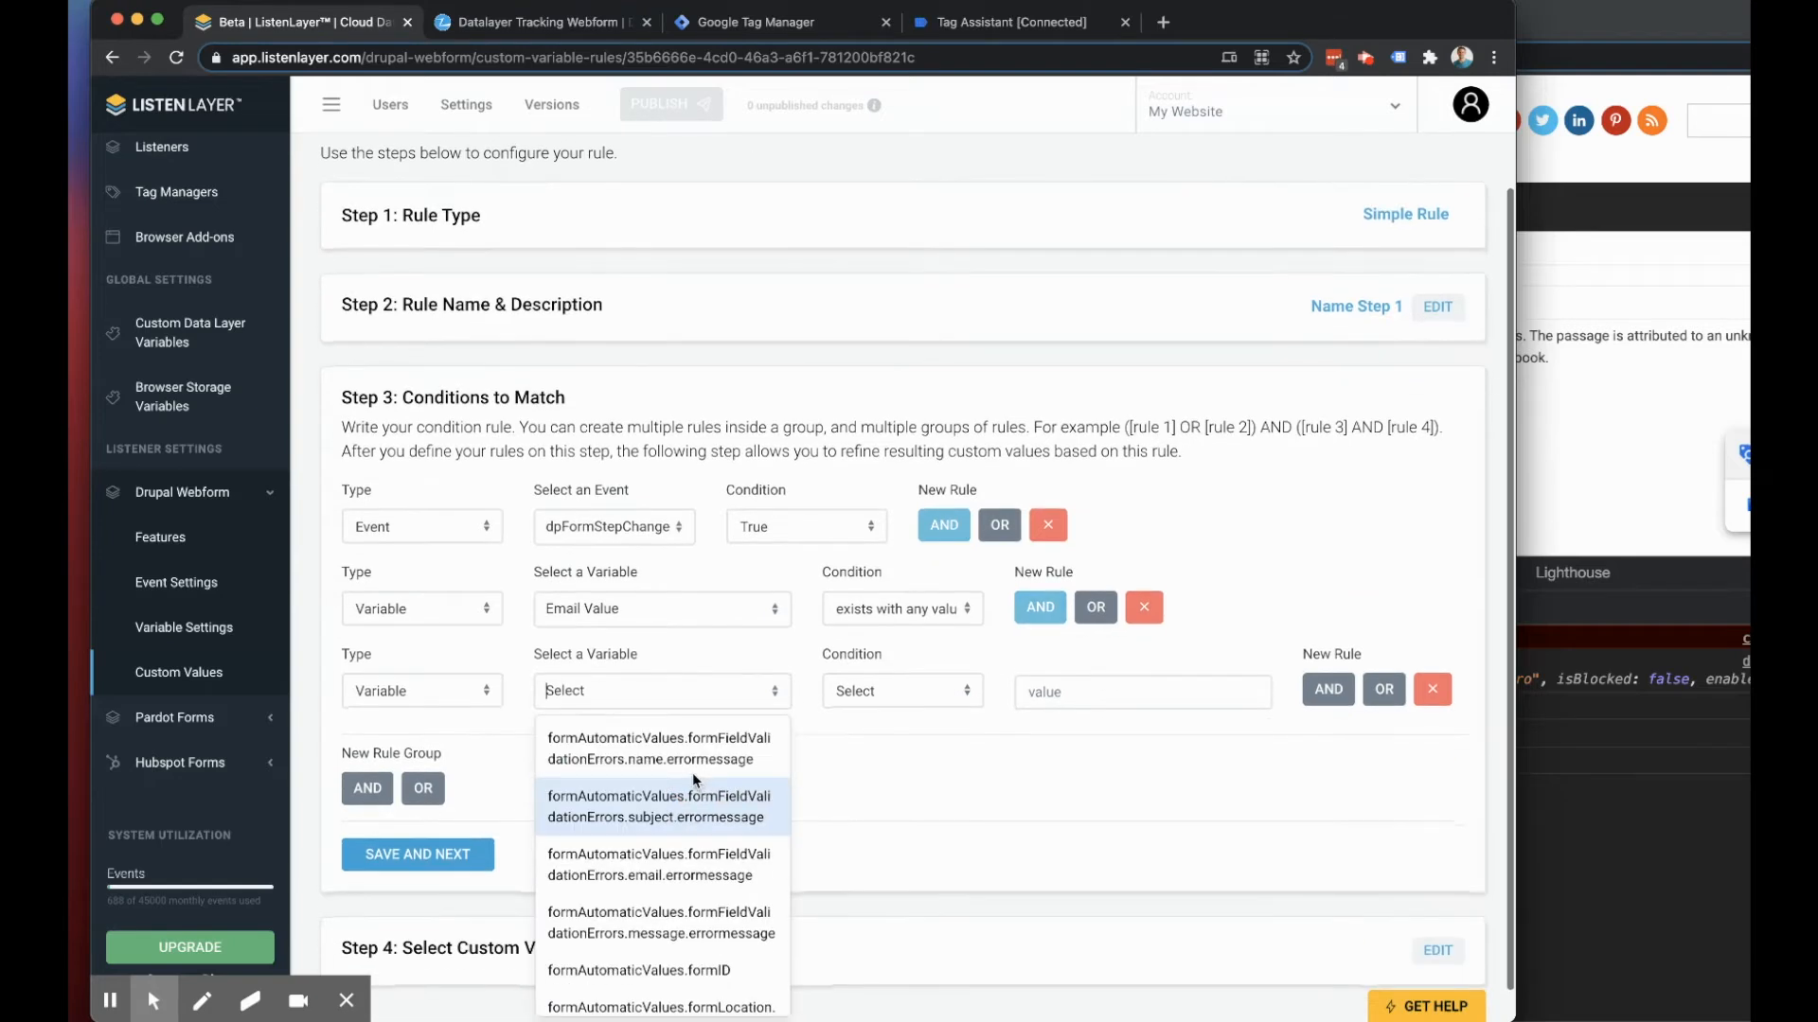
click(672, 700)
text(Formid)
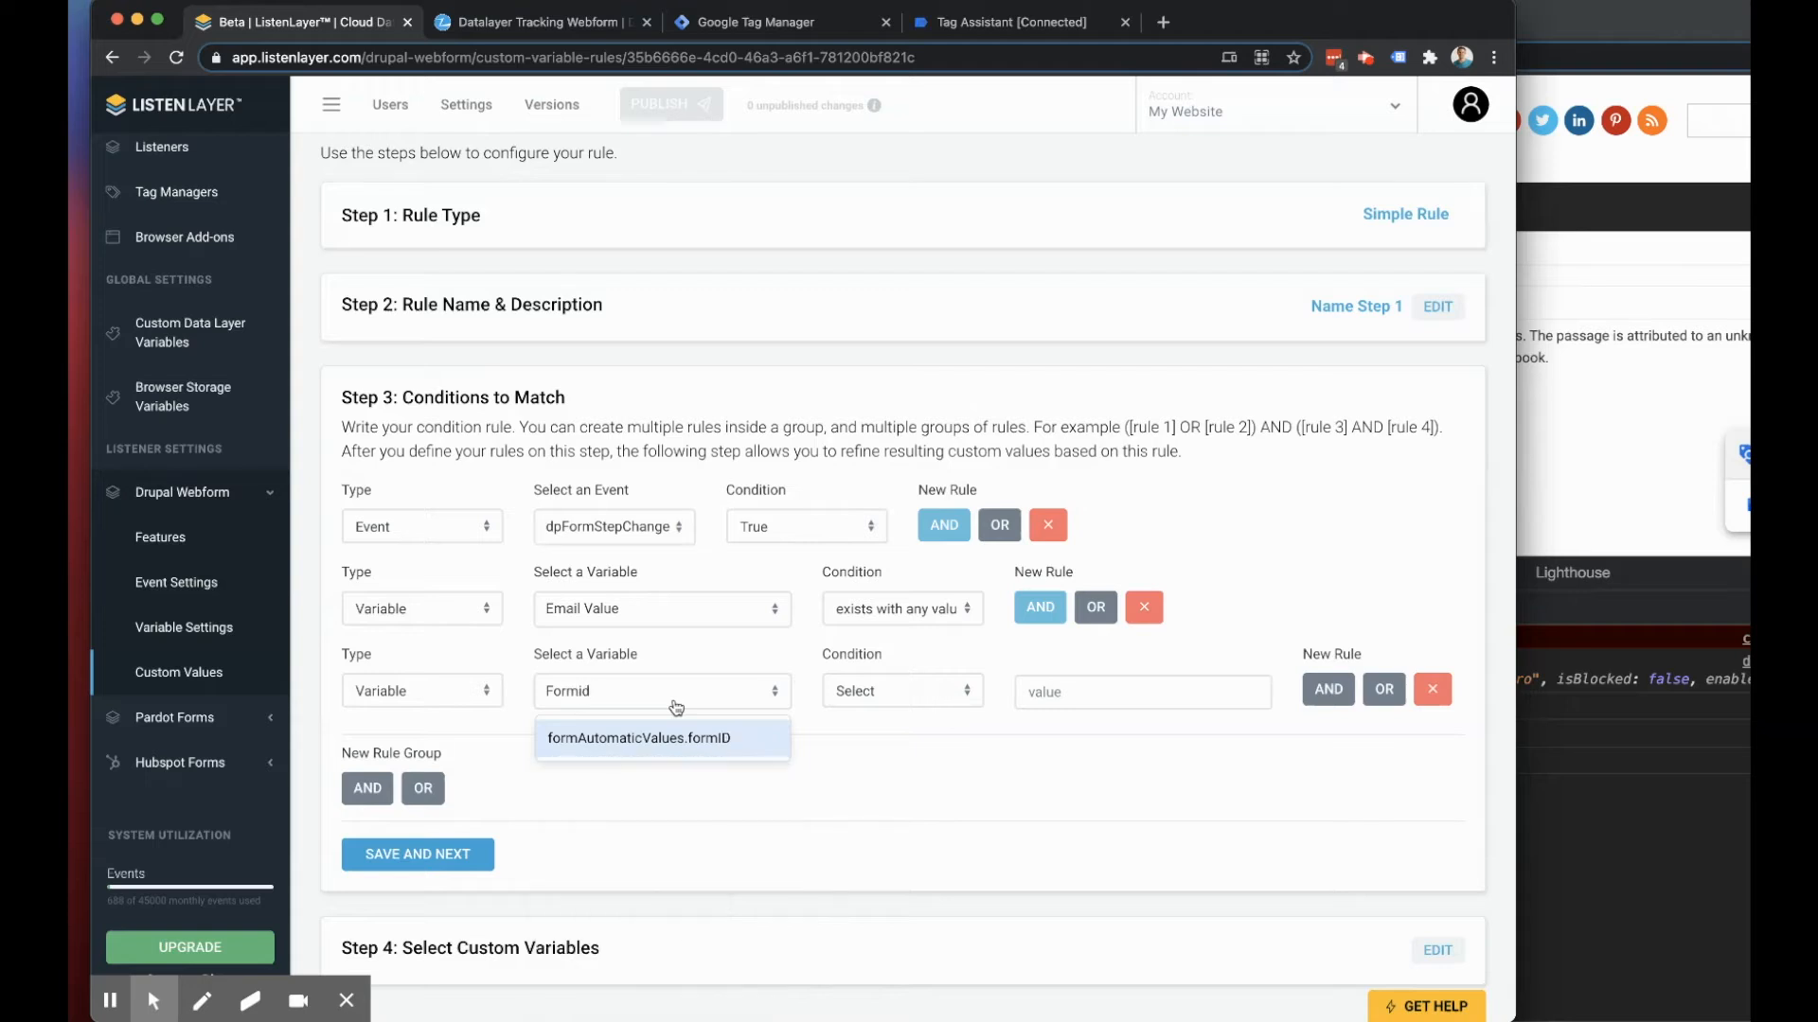
click(667, 744)
click(896, 689)
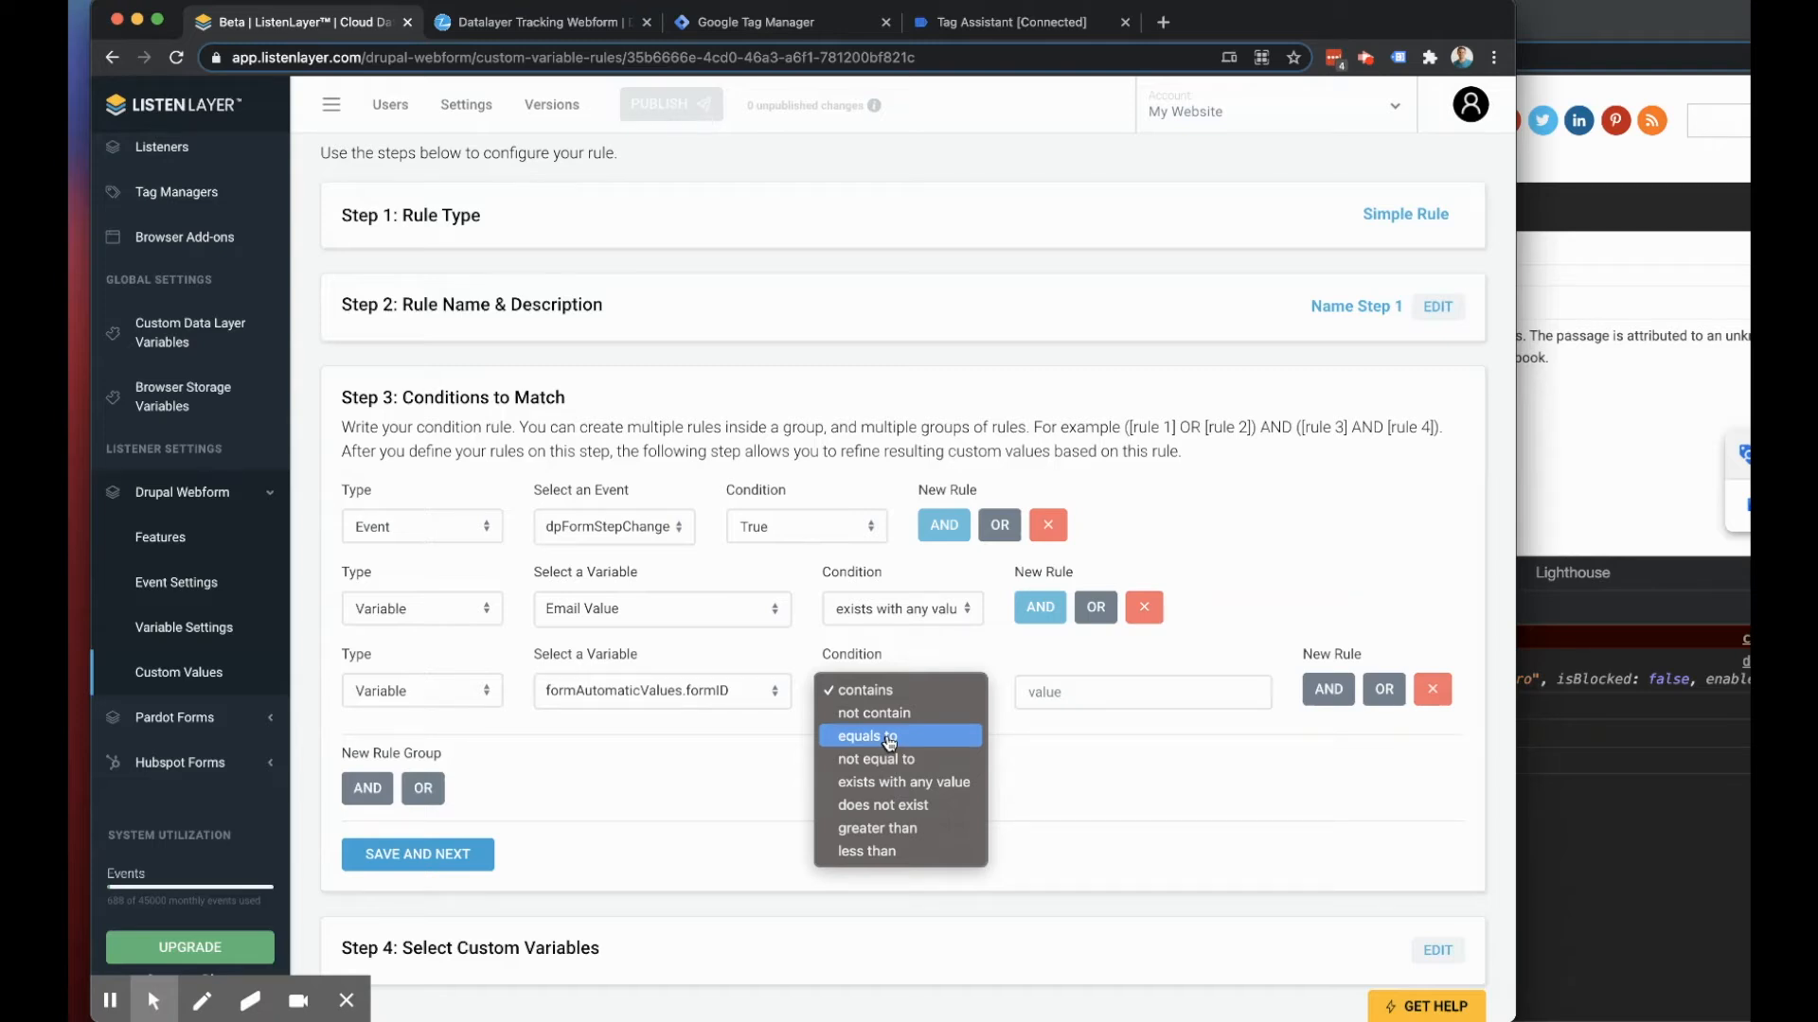
Step: Switch to Tag Assistant and highlight the part of the dpFormStepChange form ID that identifies the multi-step form
click(1651, 511)
click(1603, 480)
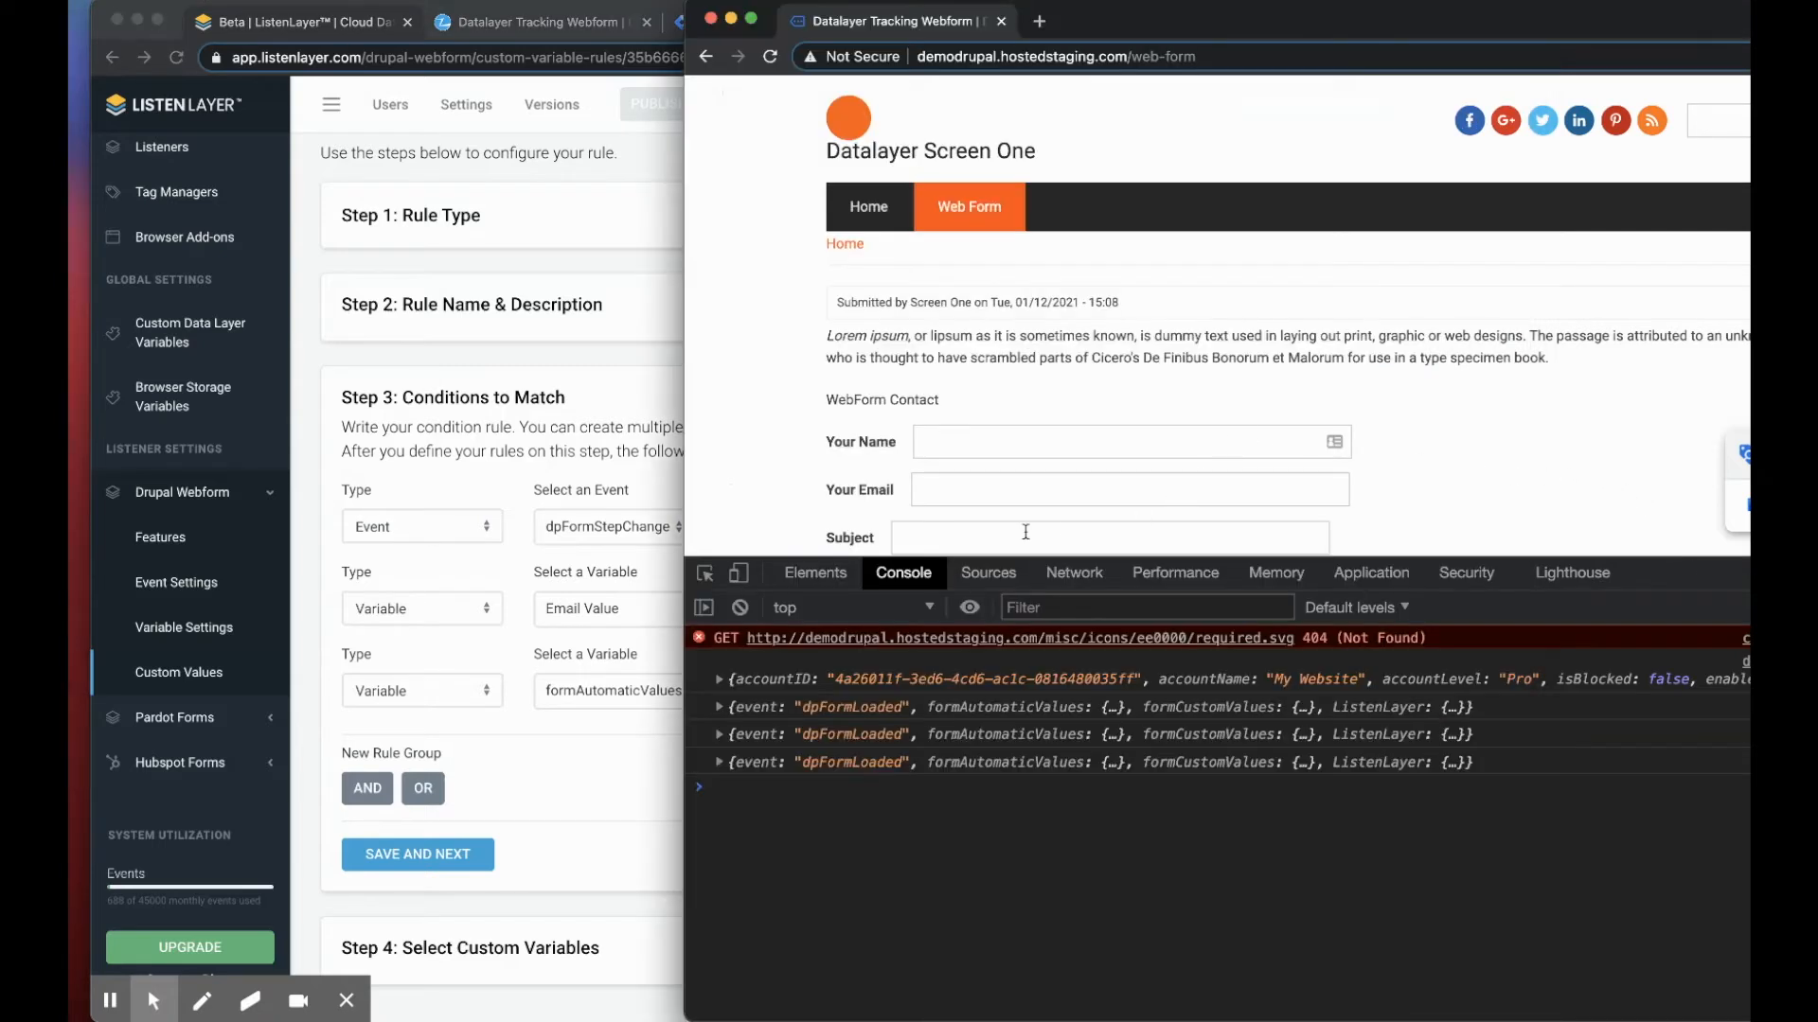
click(606, 304)
click(1004, 22)
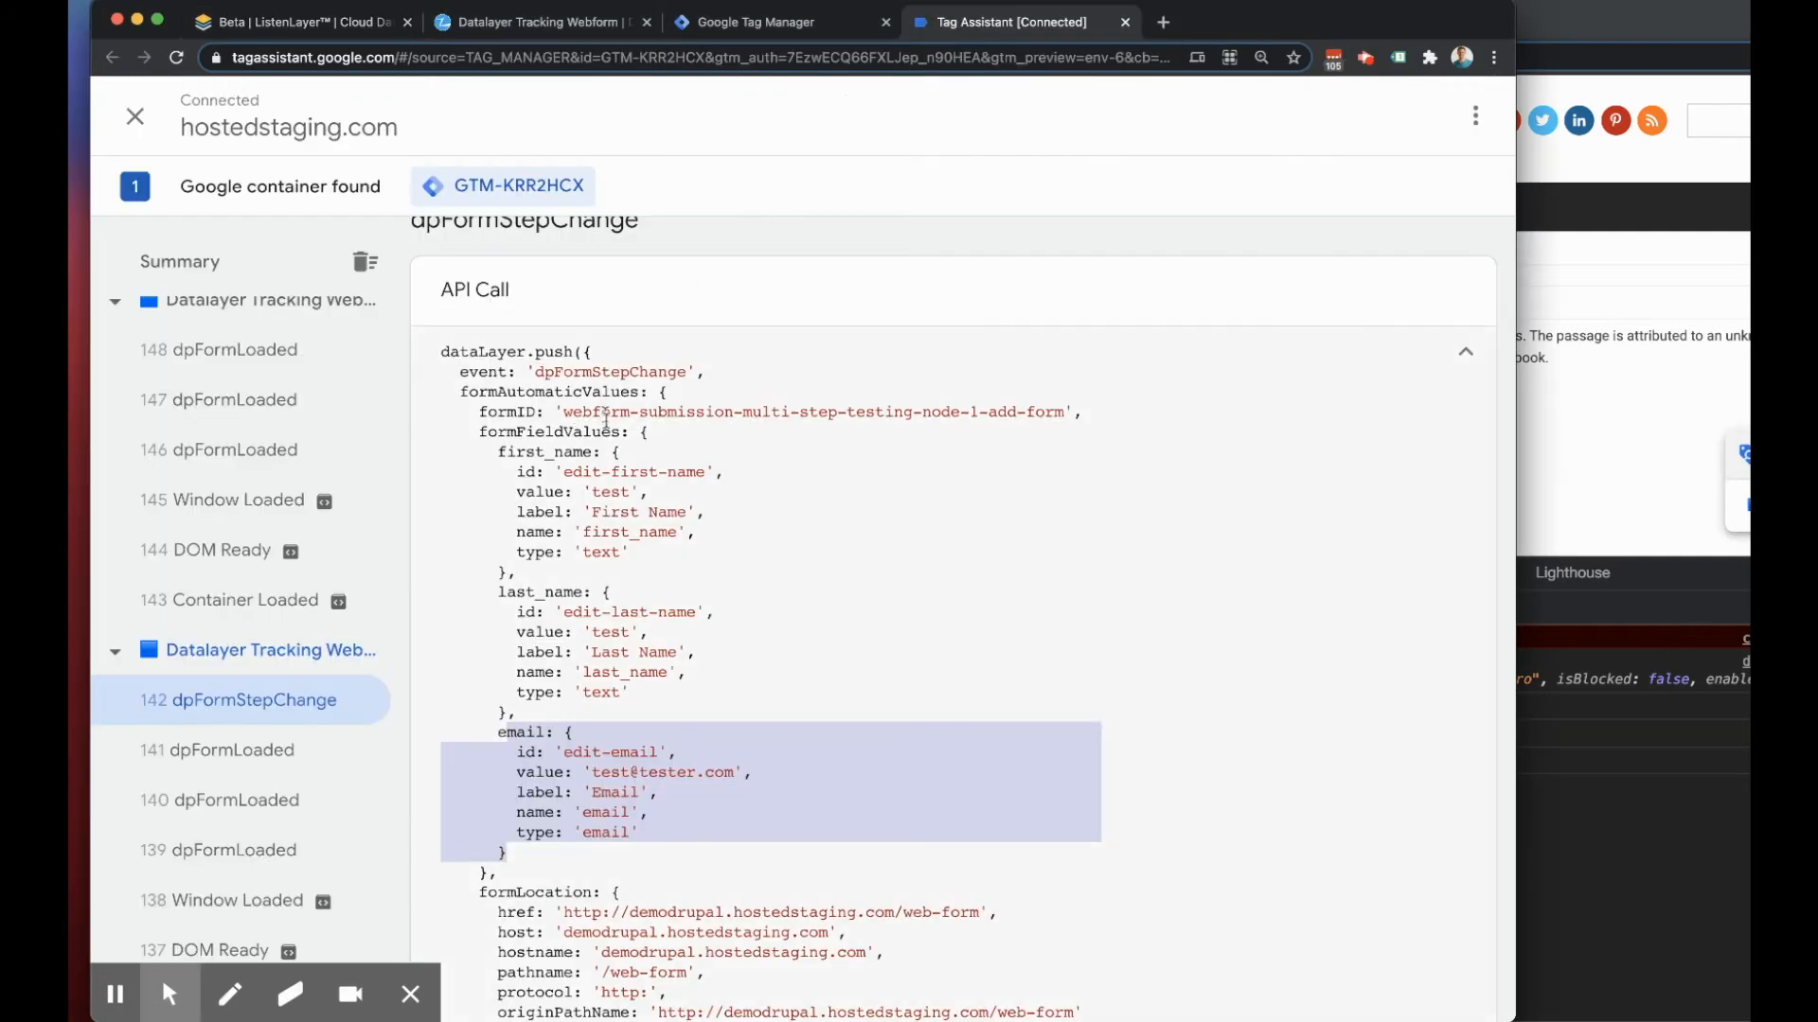
drag(641, 412, 912, 413)
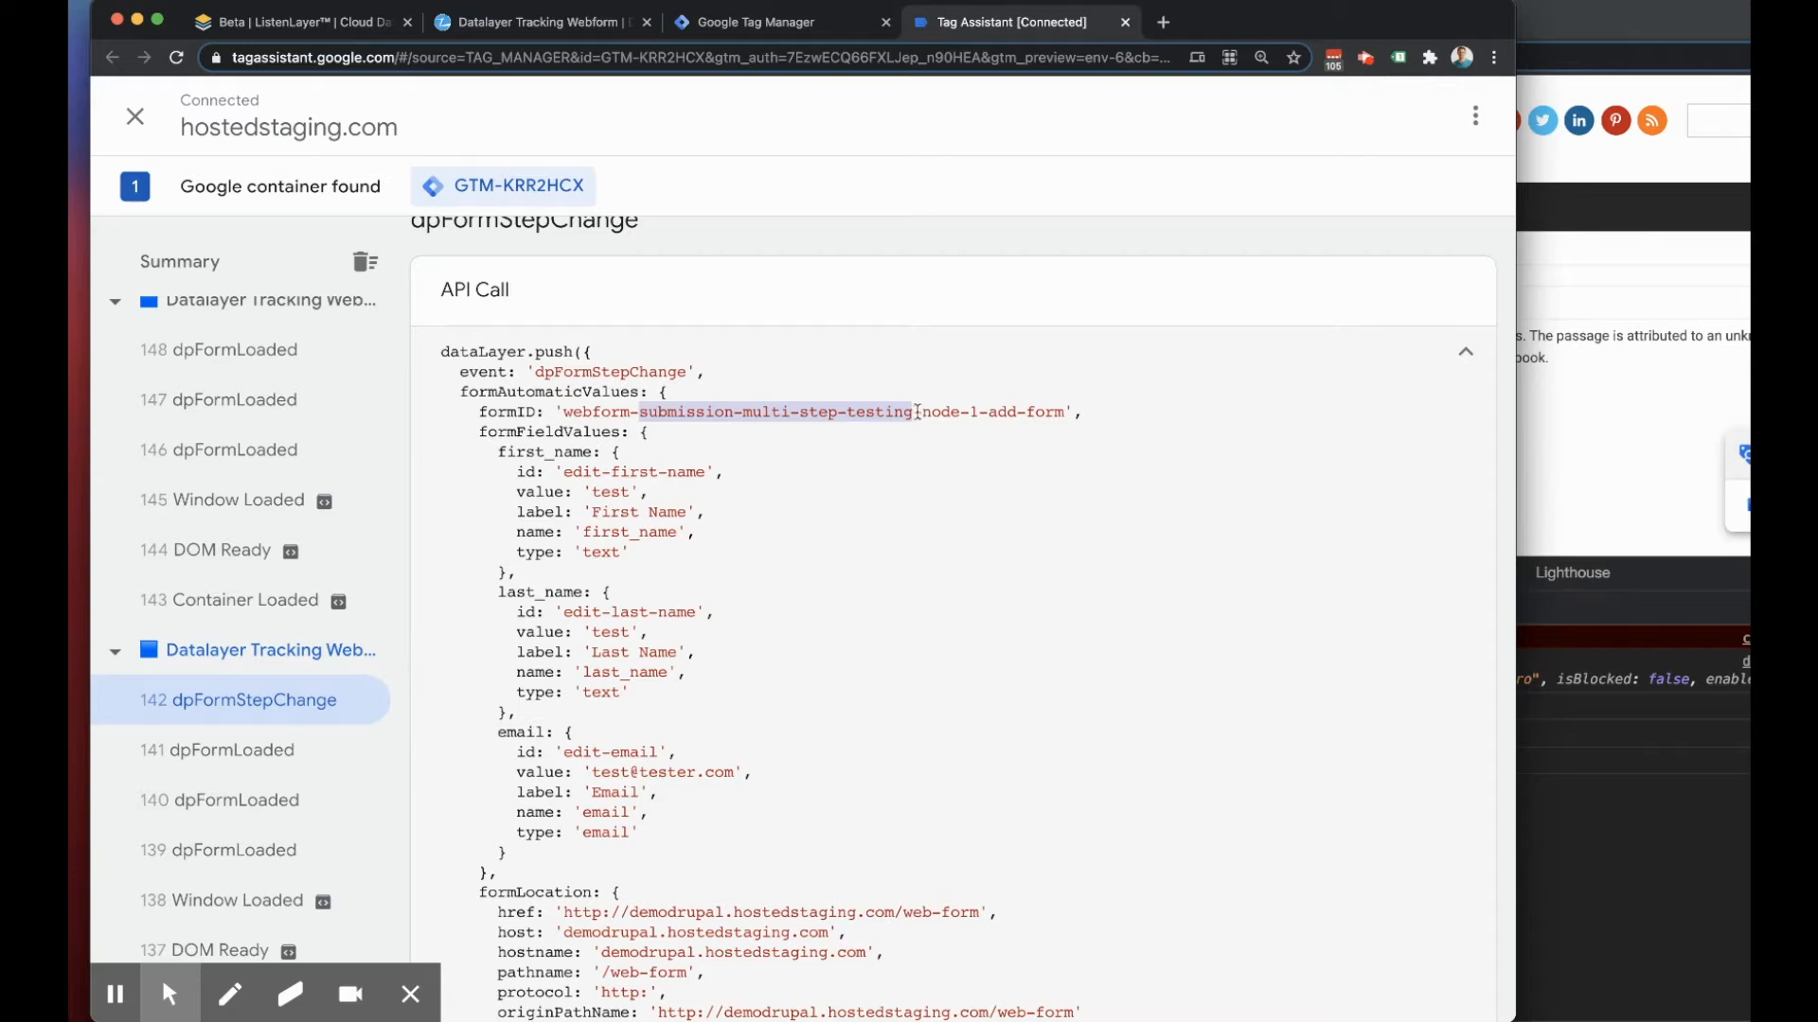
drag(1067, 413, 565, 413)
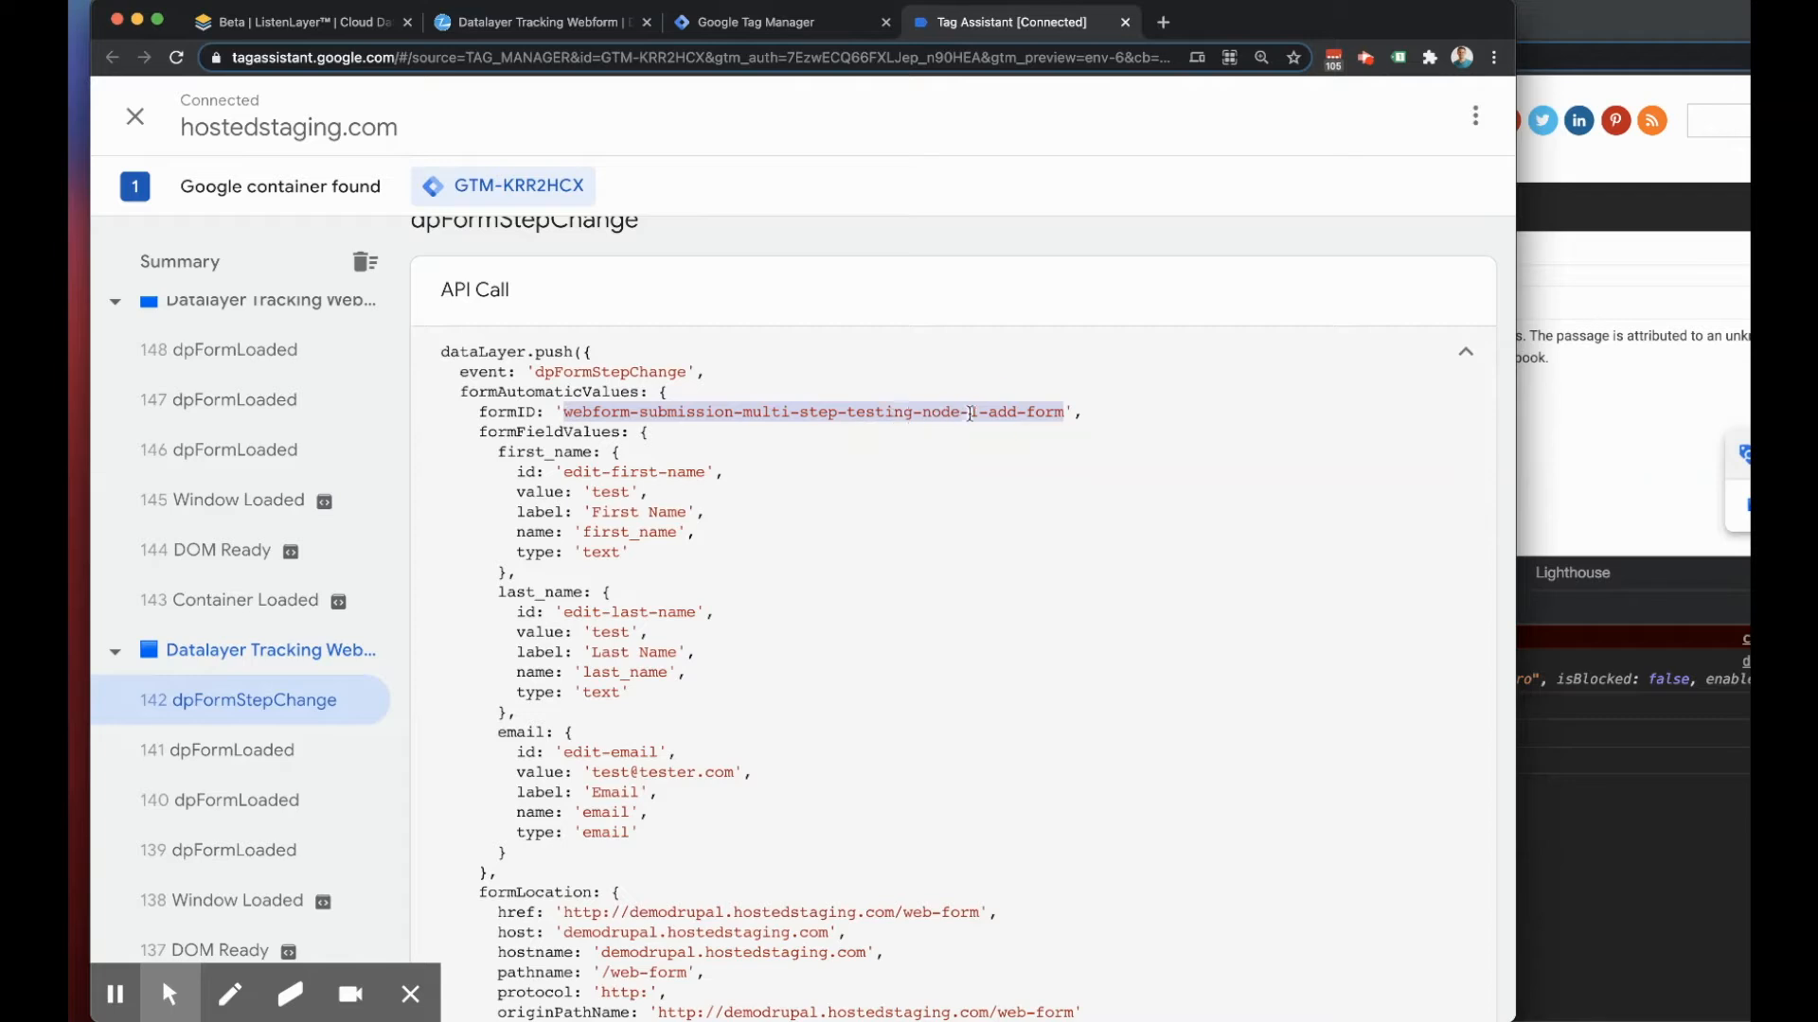
click(970, 413)
drag(633, 414, 912, 413)
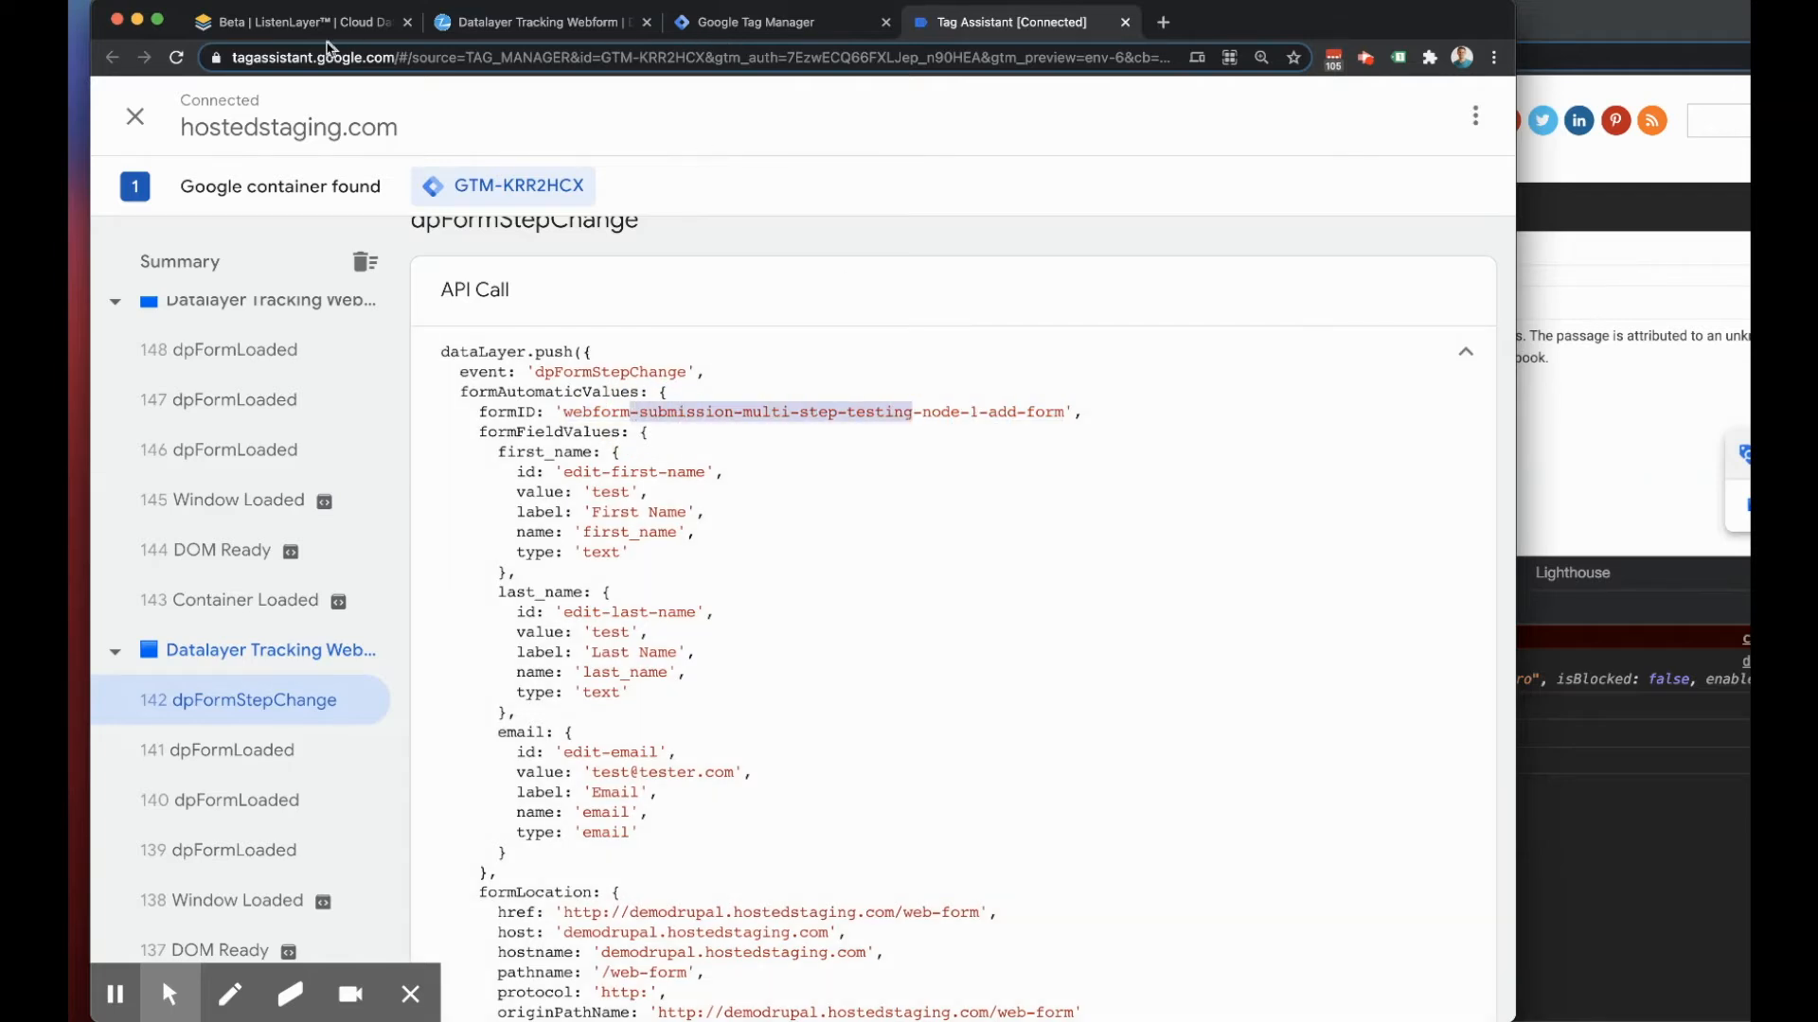
Step: Return to ListenLayer and remove the formAutomaticValues.formID condition from the Name Step 1 rule
click(295, 22)
click(1433, 694)
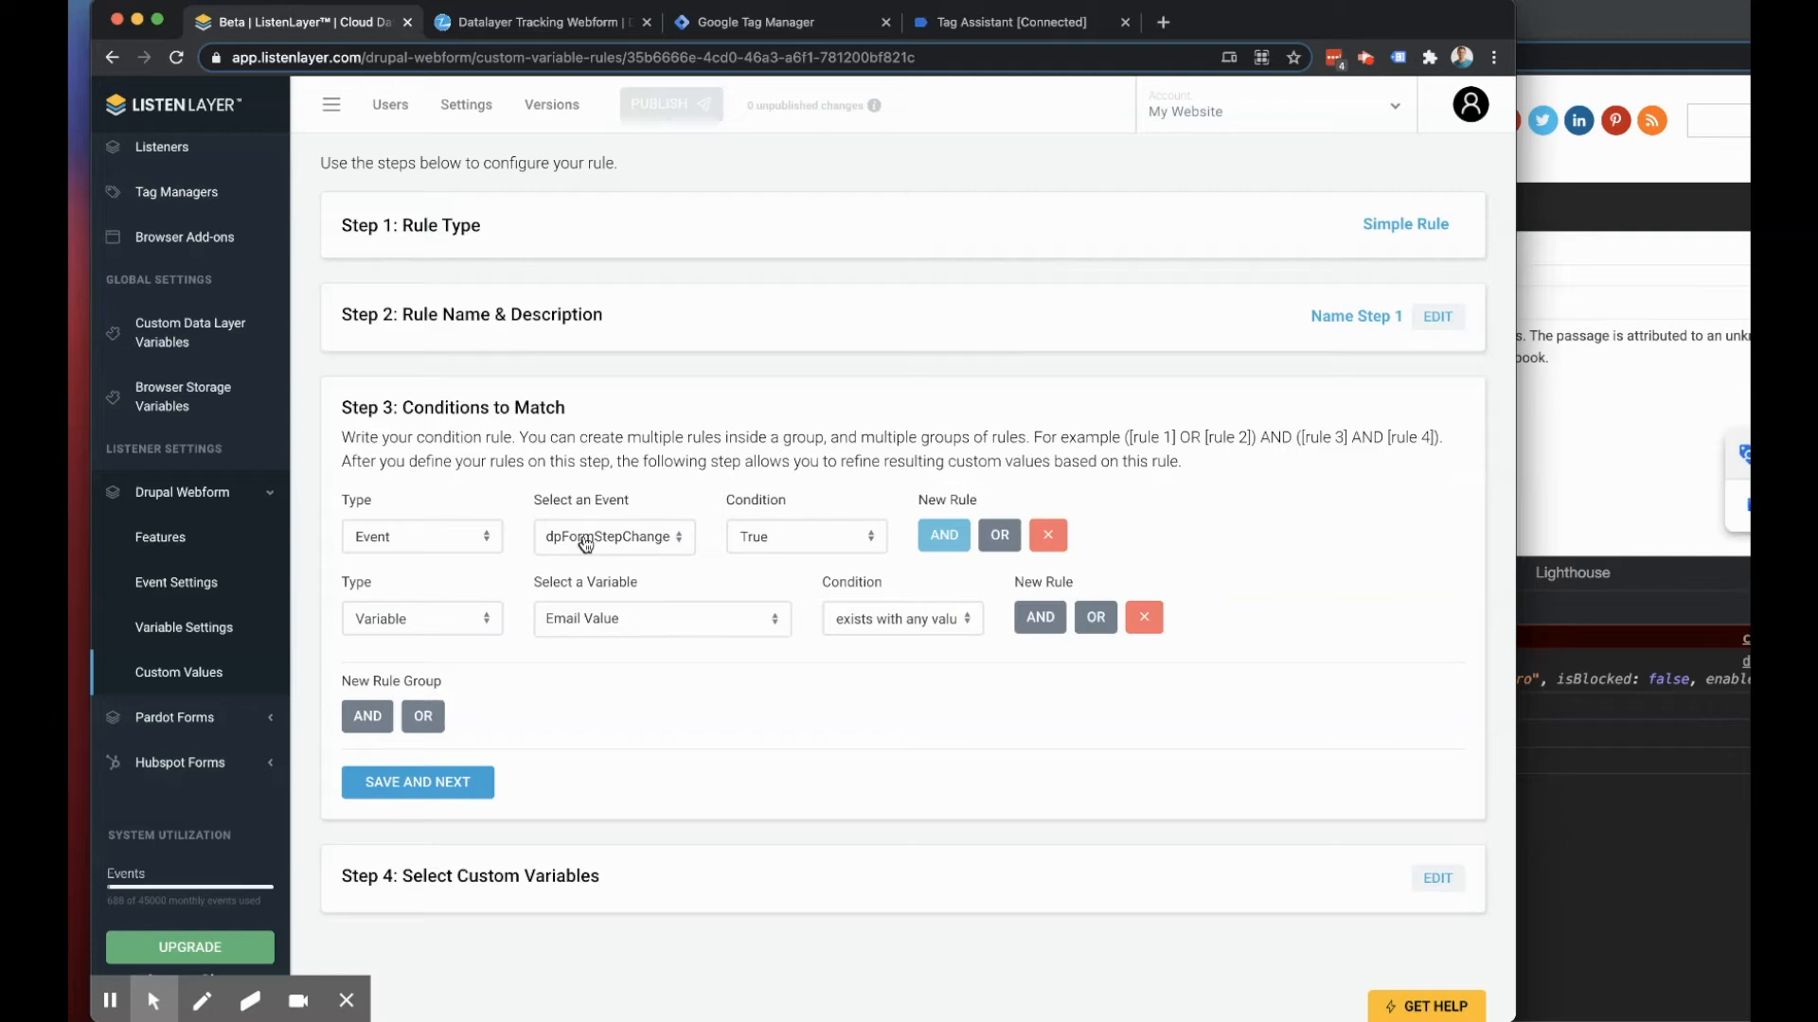
Step: Browse the variables available for the rule's Email Value condition and keep the current selection
click(708, 620)
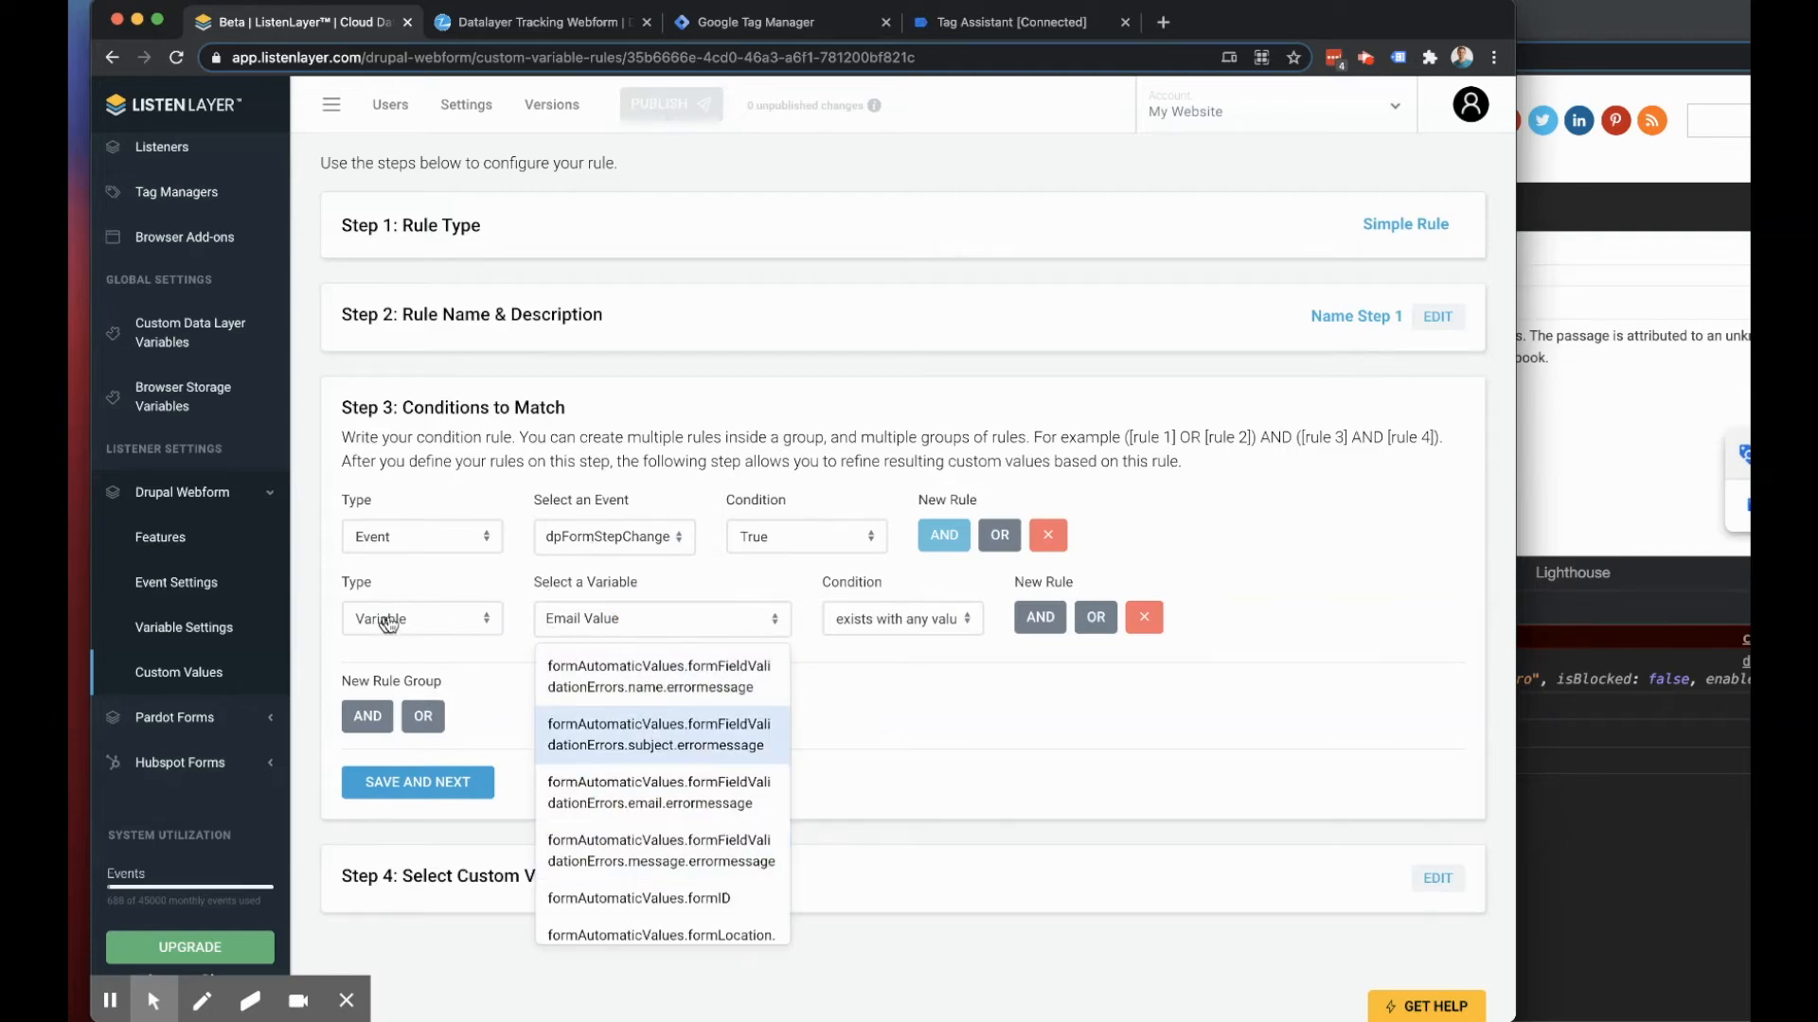
scroll(719, 729, down, 3)
scroll(719, 728, down, 6)
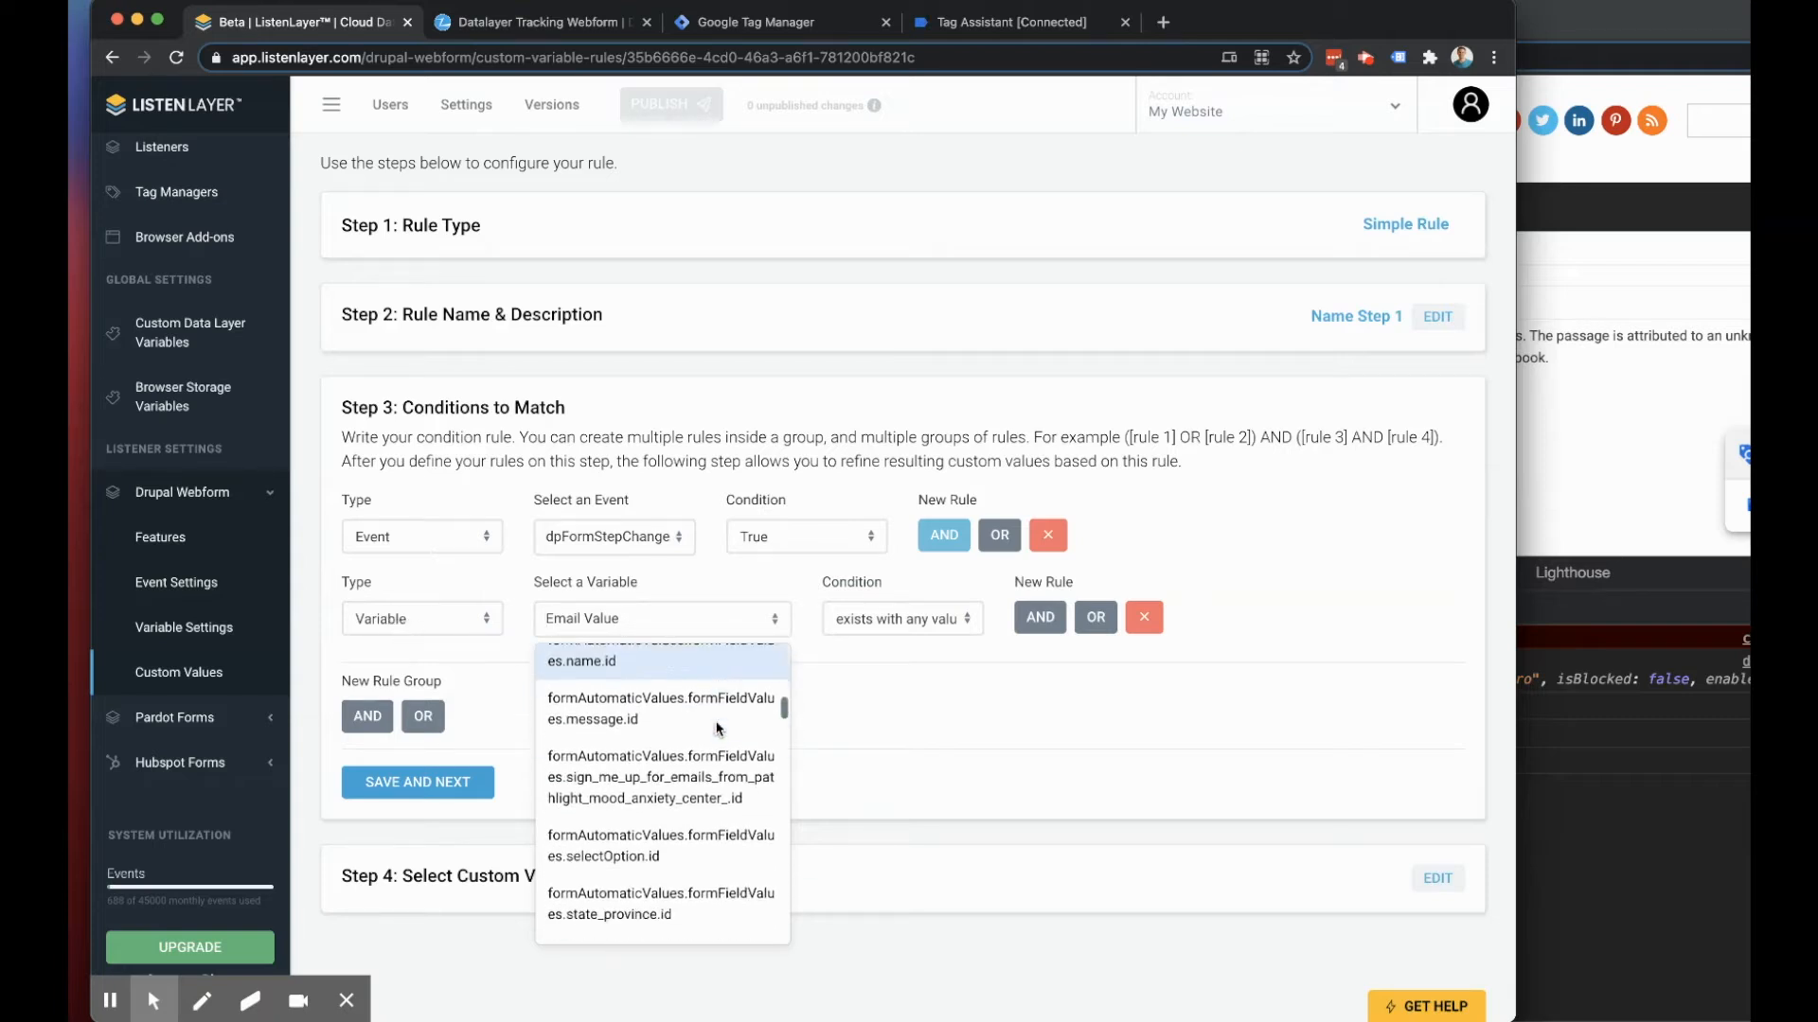
scroll(717, 727, down, 10)
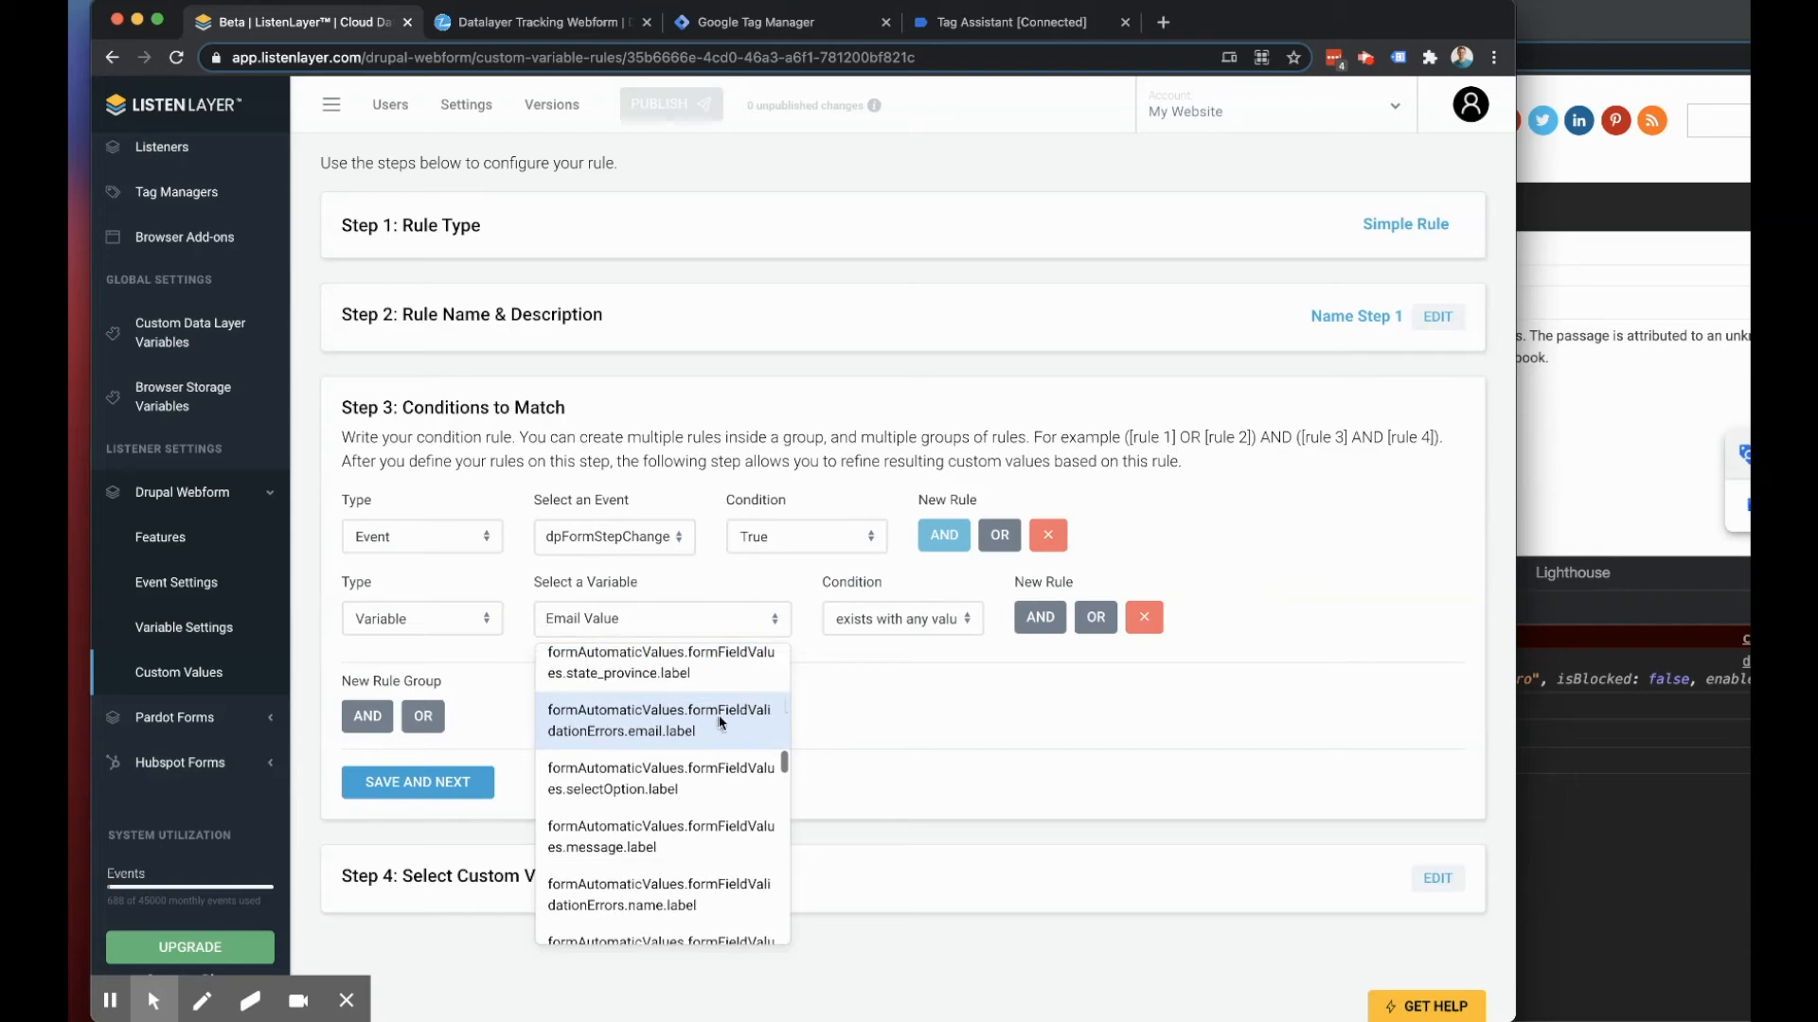
click(925, 698)
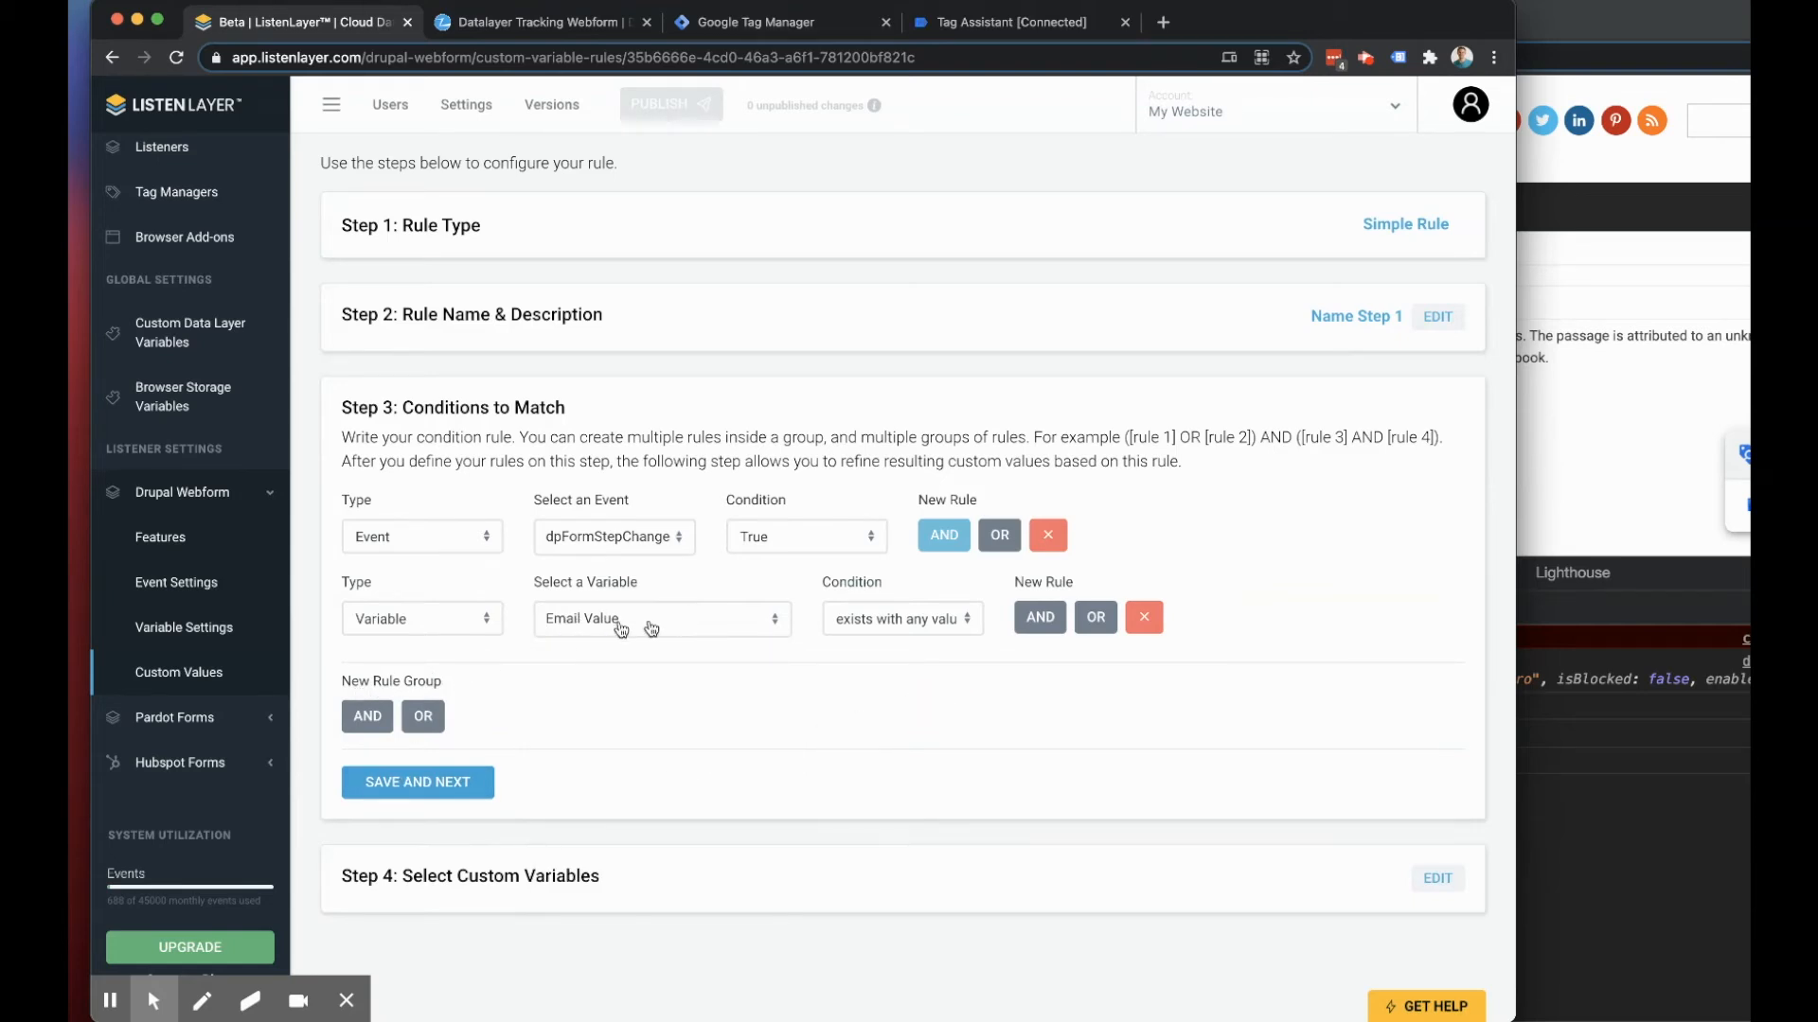
Step: Open the Drupal Webform variable settings and examine the friendly names for the email variables within formFieldValues
click(180, 628)
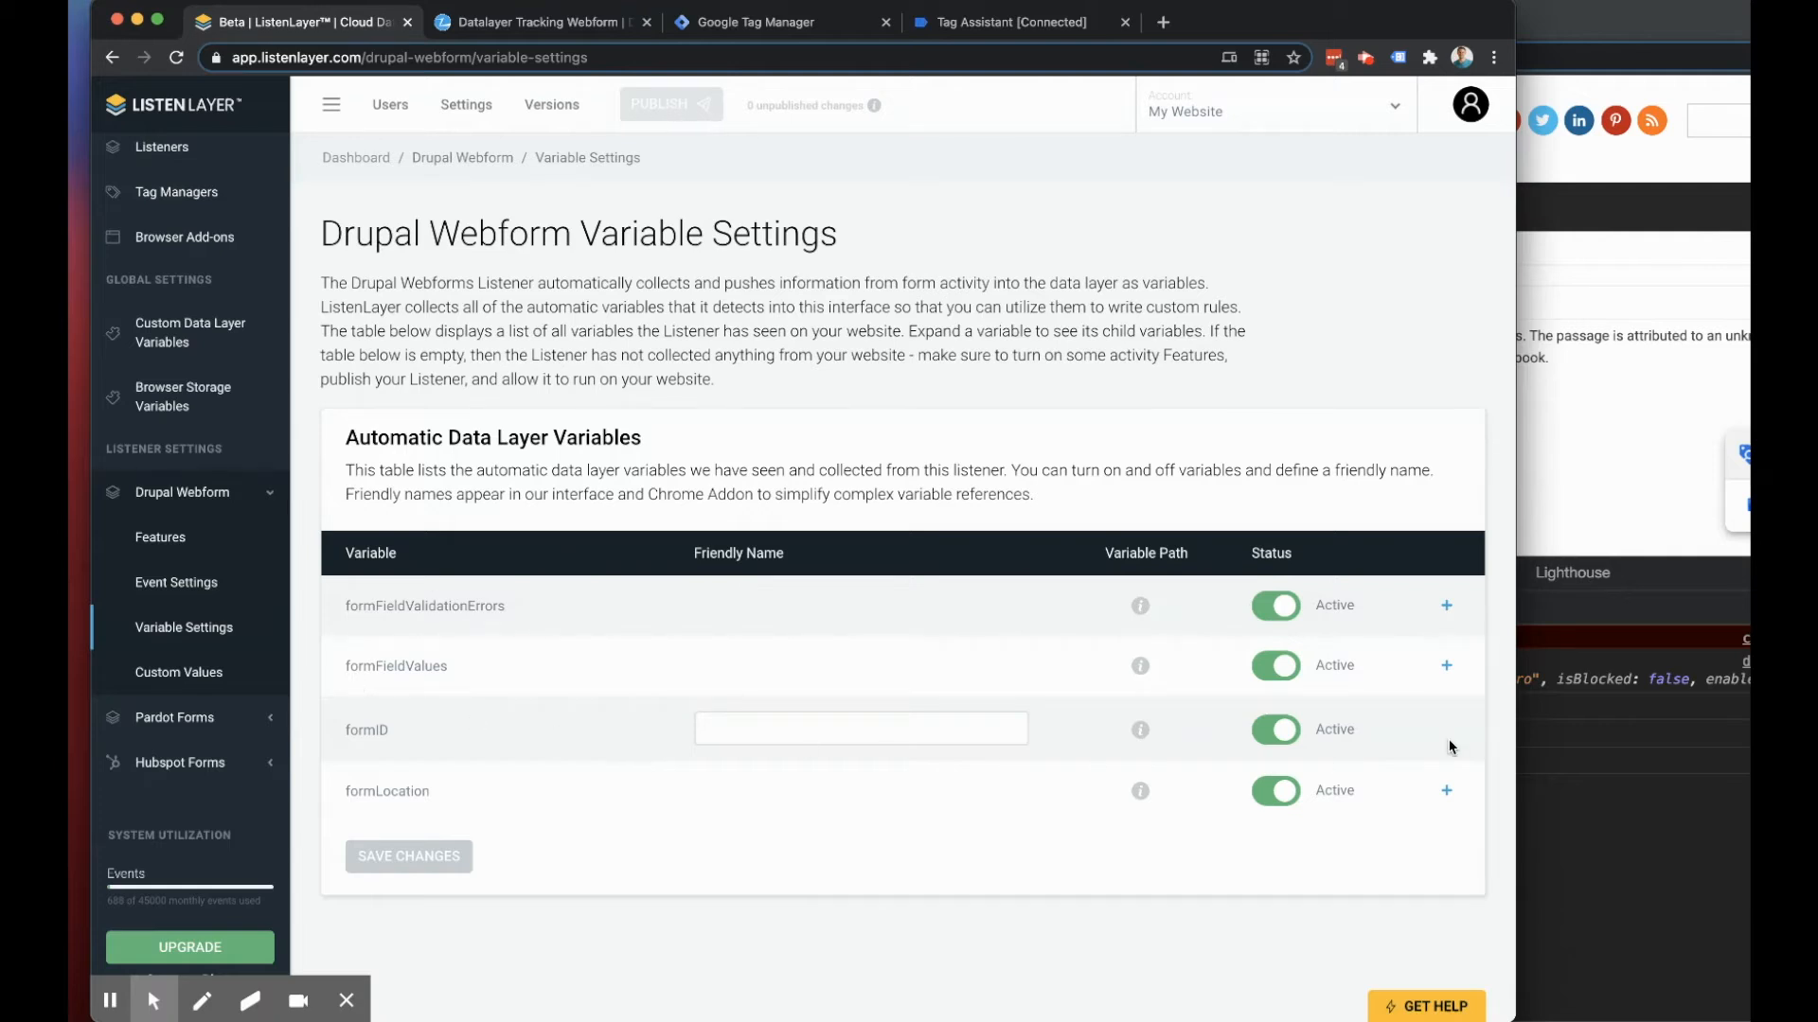
click(1447, 666)
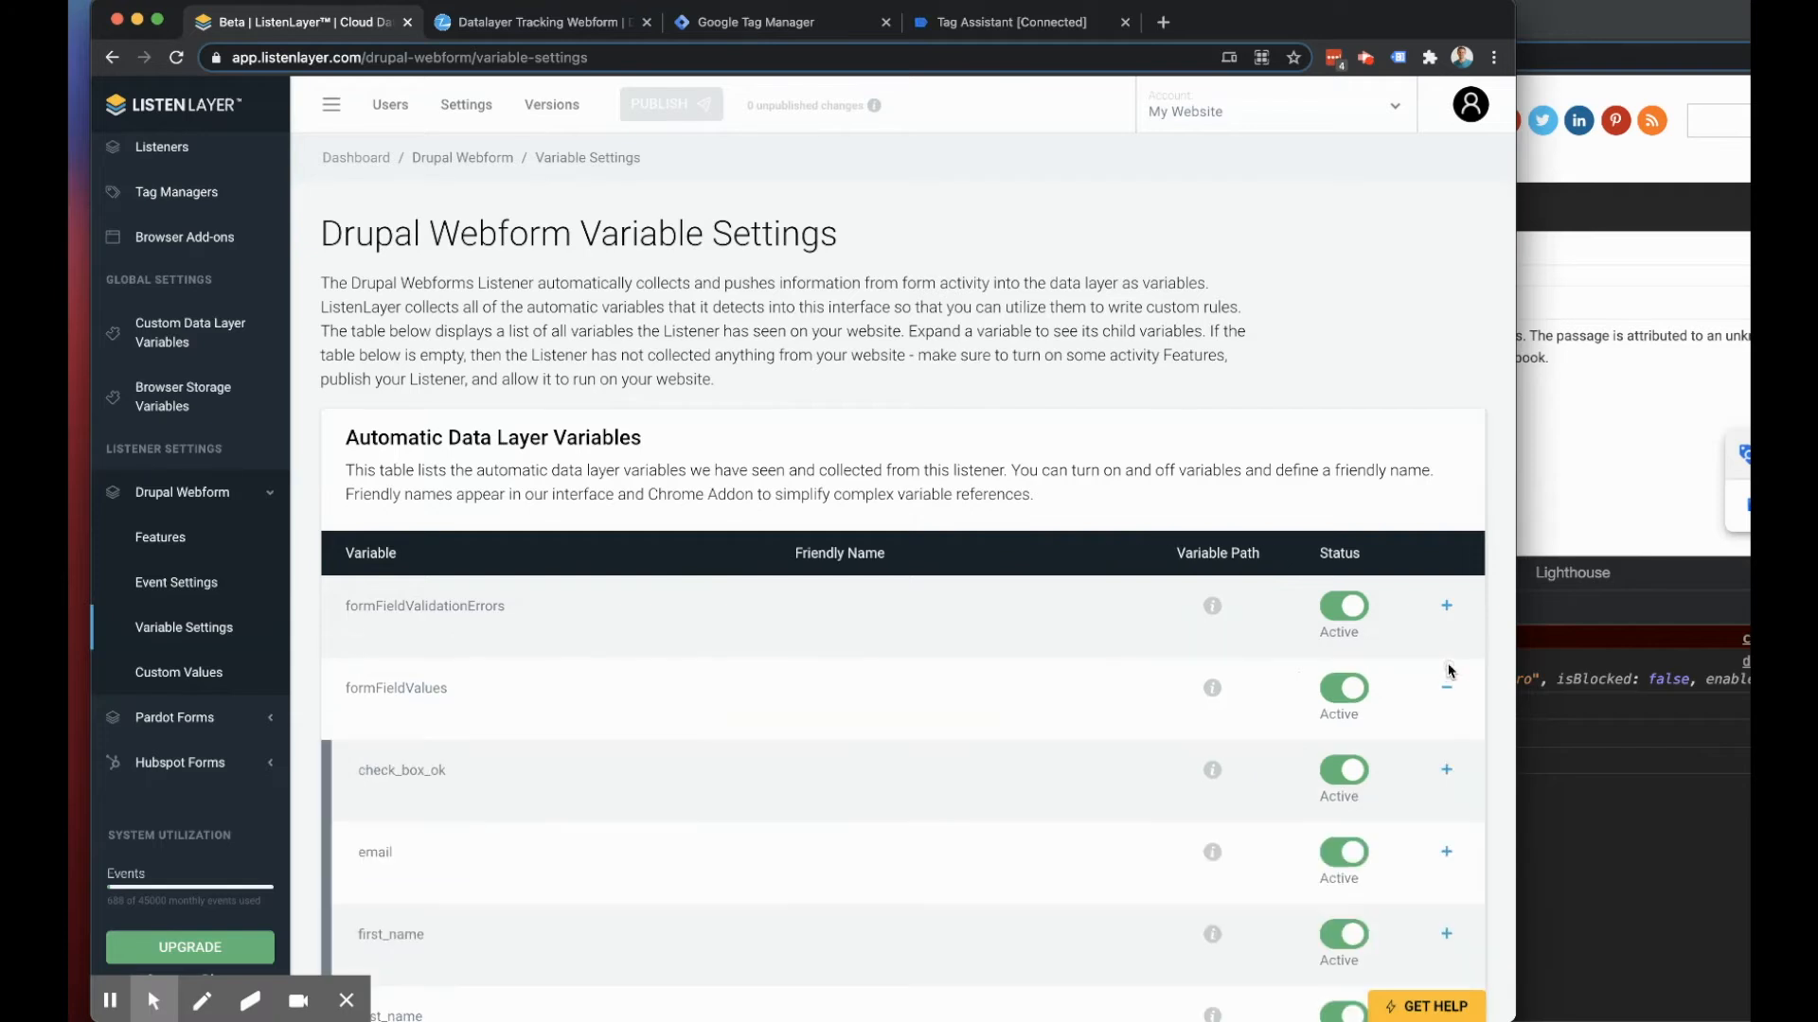
scroll(404, 710, down, 3)
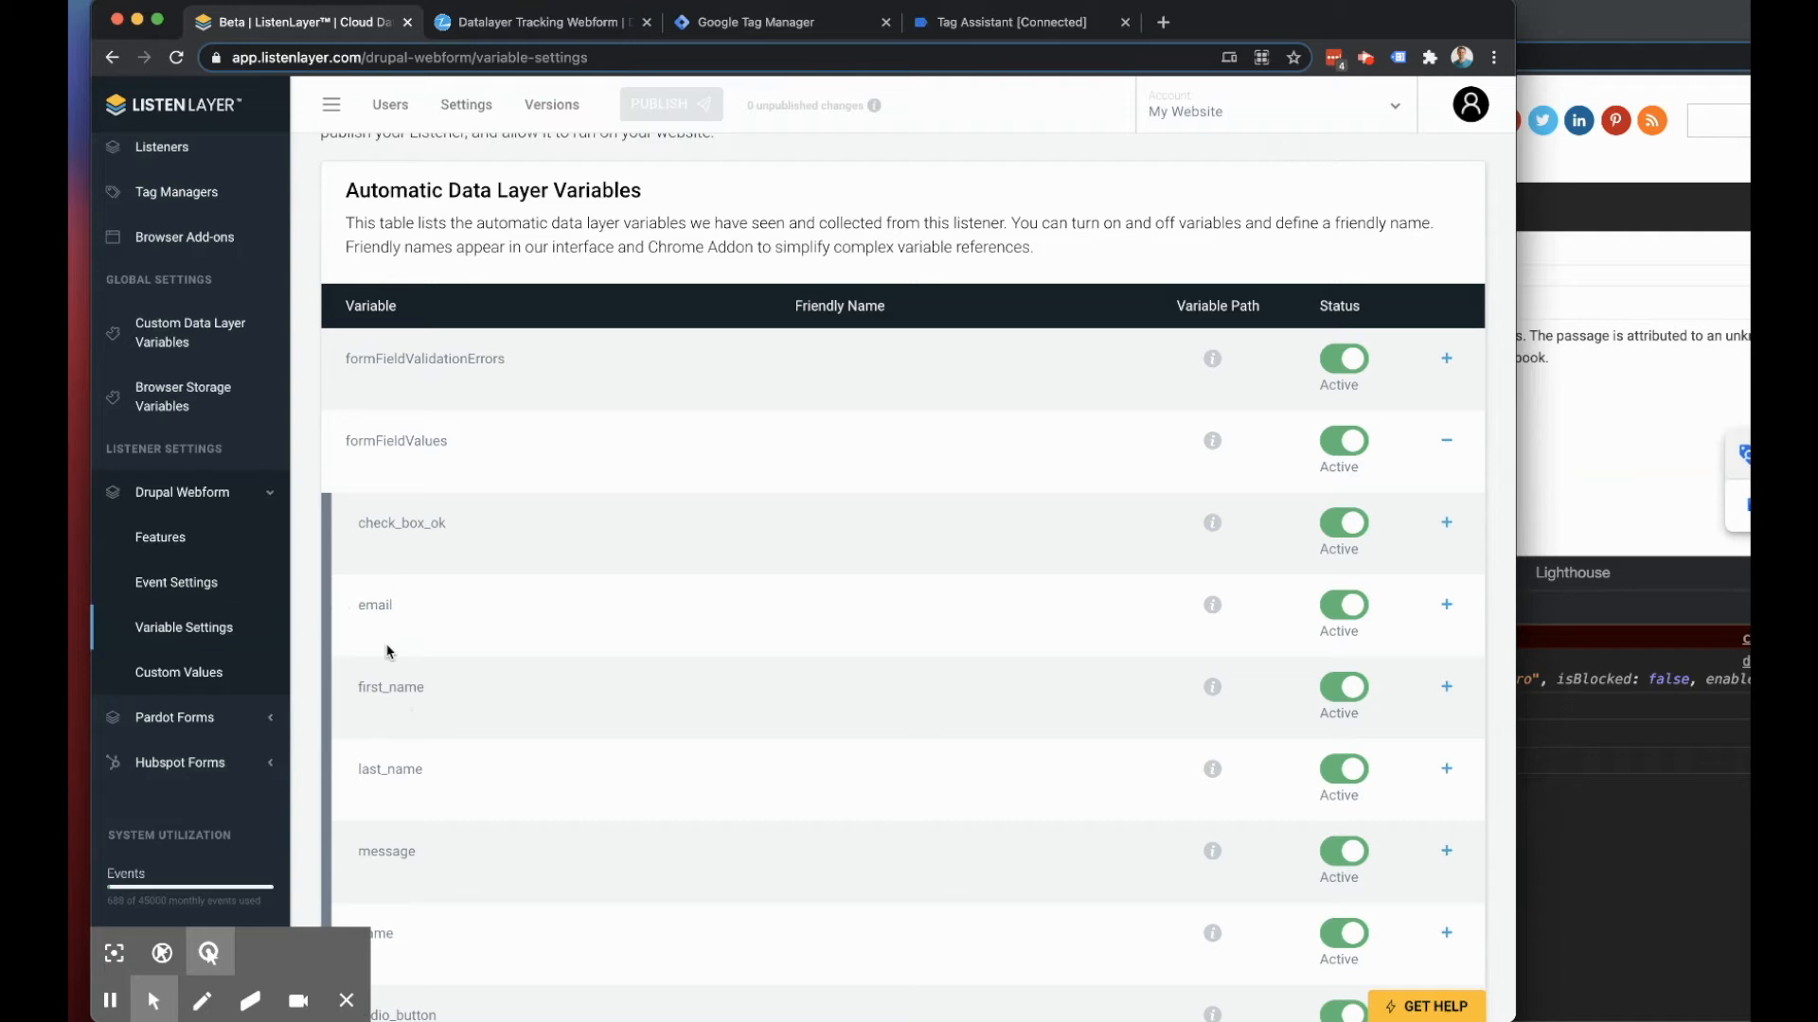
click(1446, 604)
scroll(568, 644, down, 1)
scroll(520, 700, down, 3)
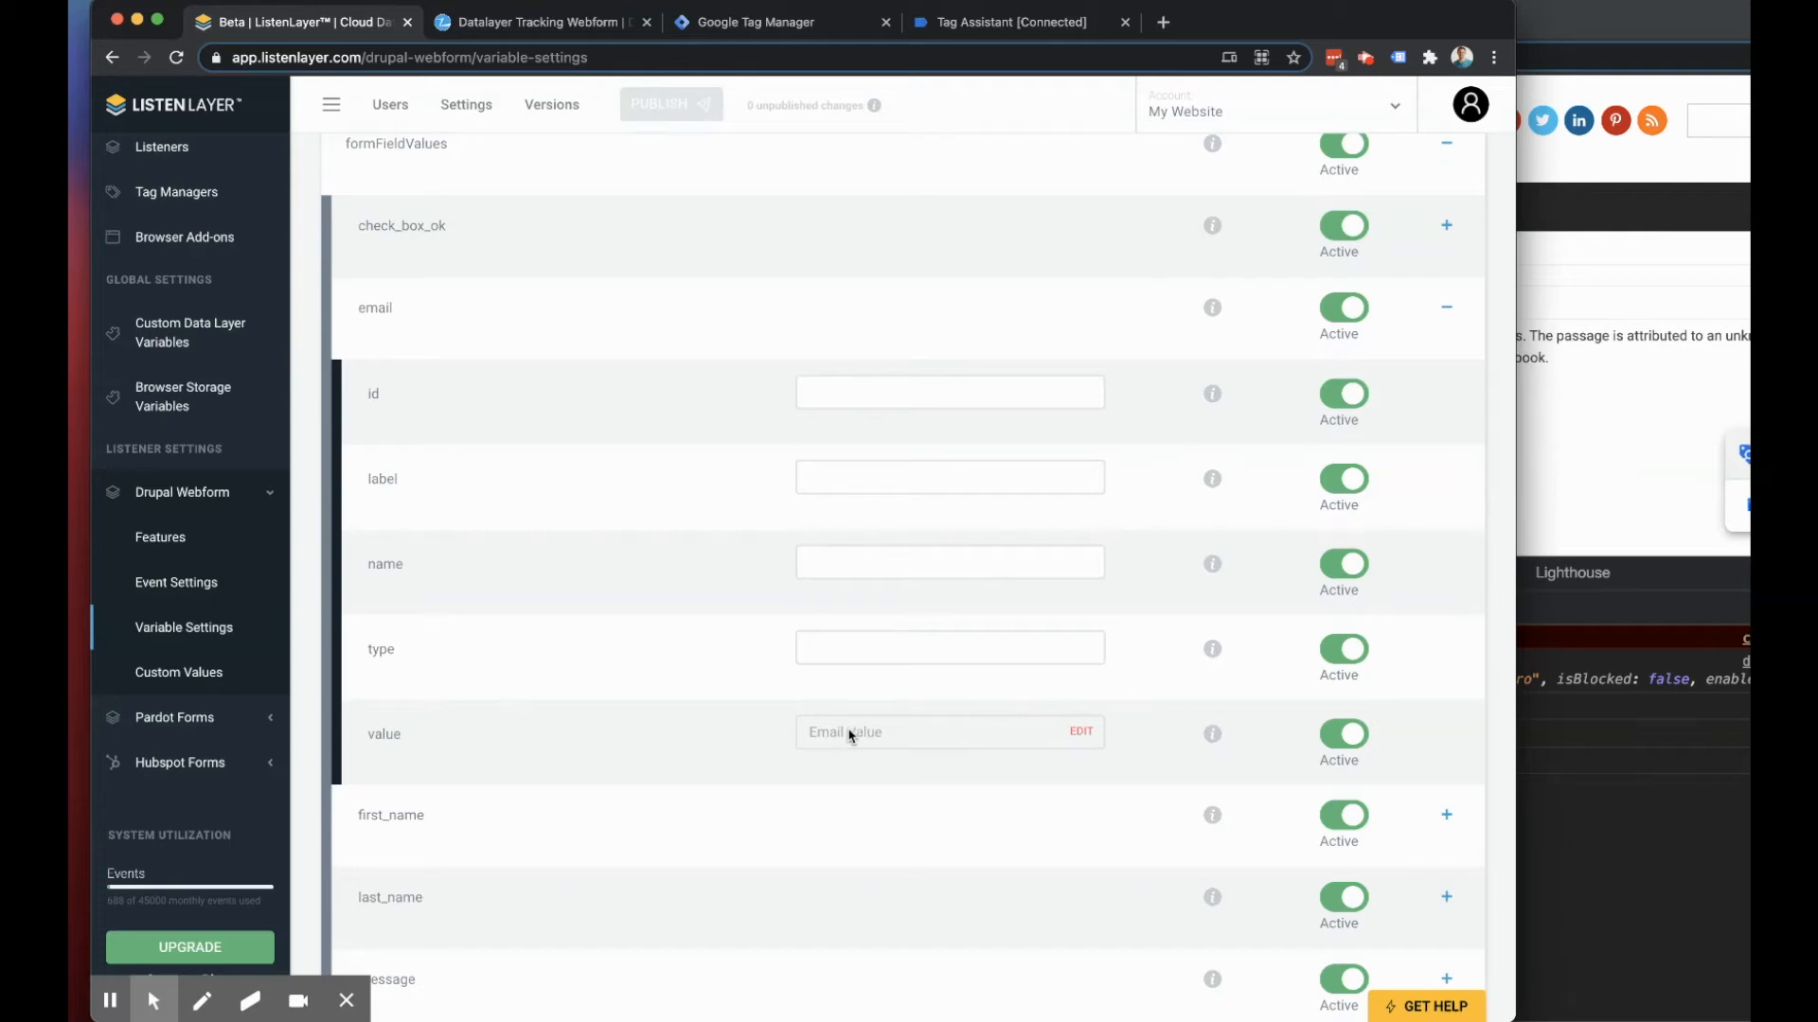
scroll(846, 732, down, 15)
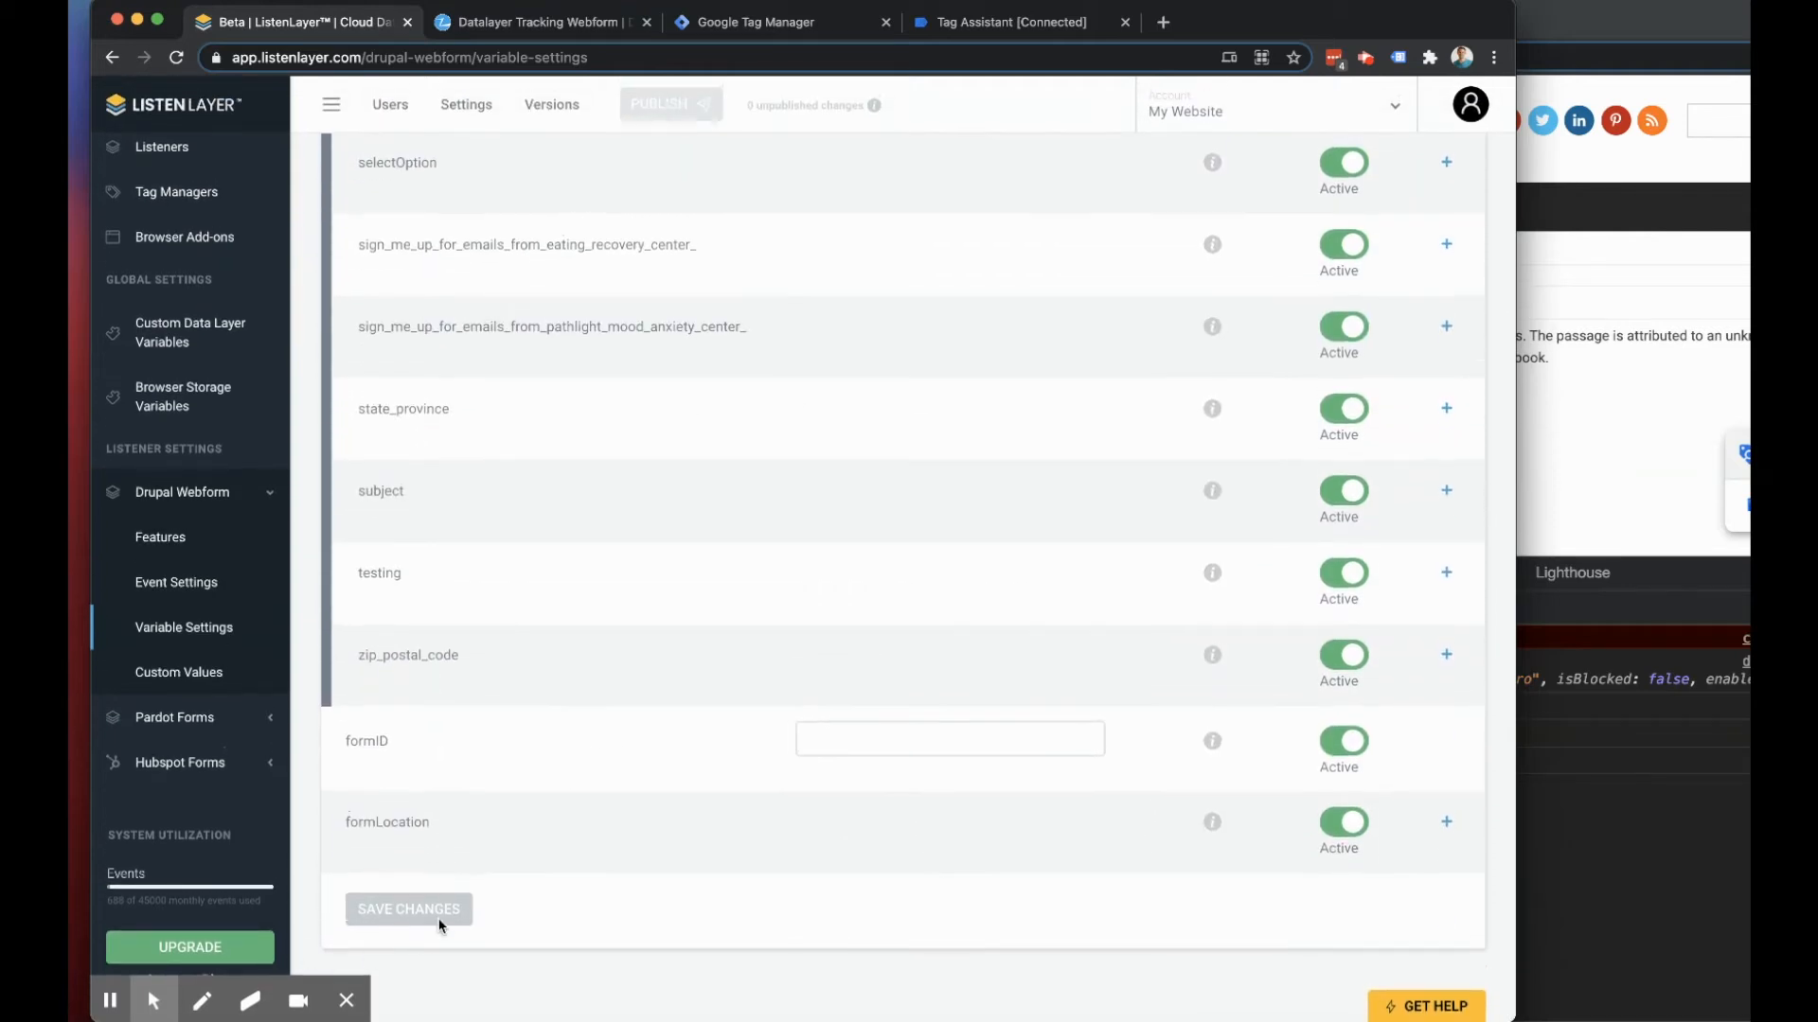
Step: Return to the custom value rules and open the matching conditions of the Name Step 1 rule for editing
click(209, 674)
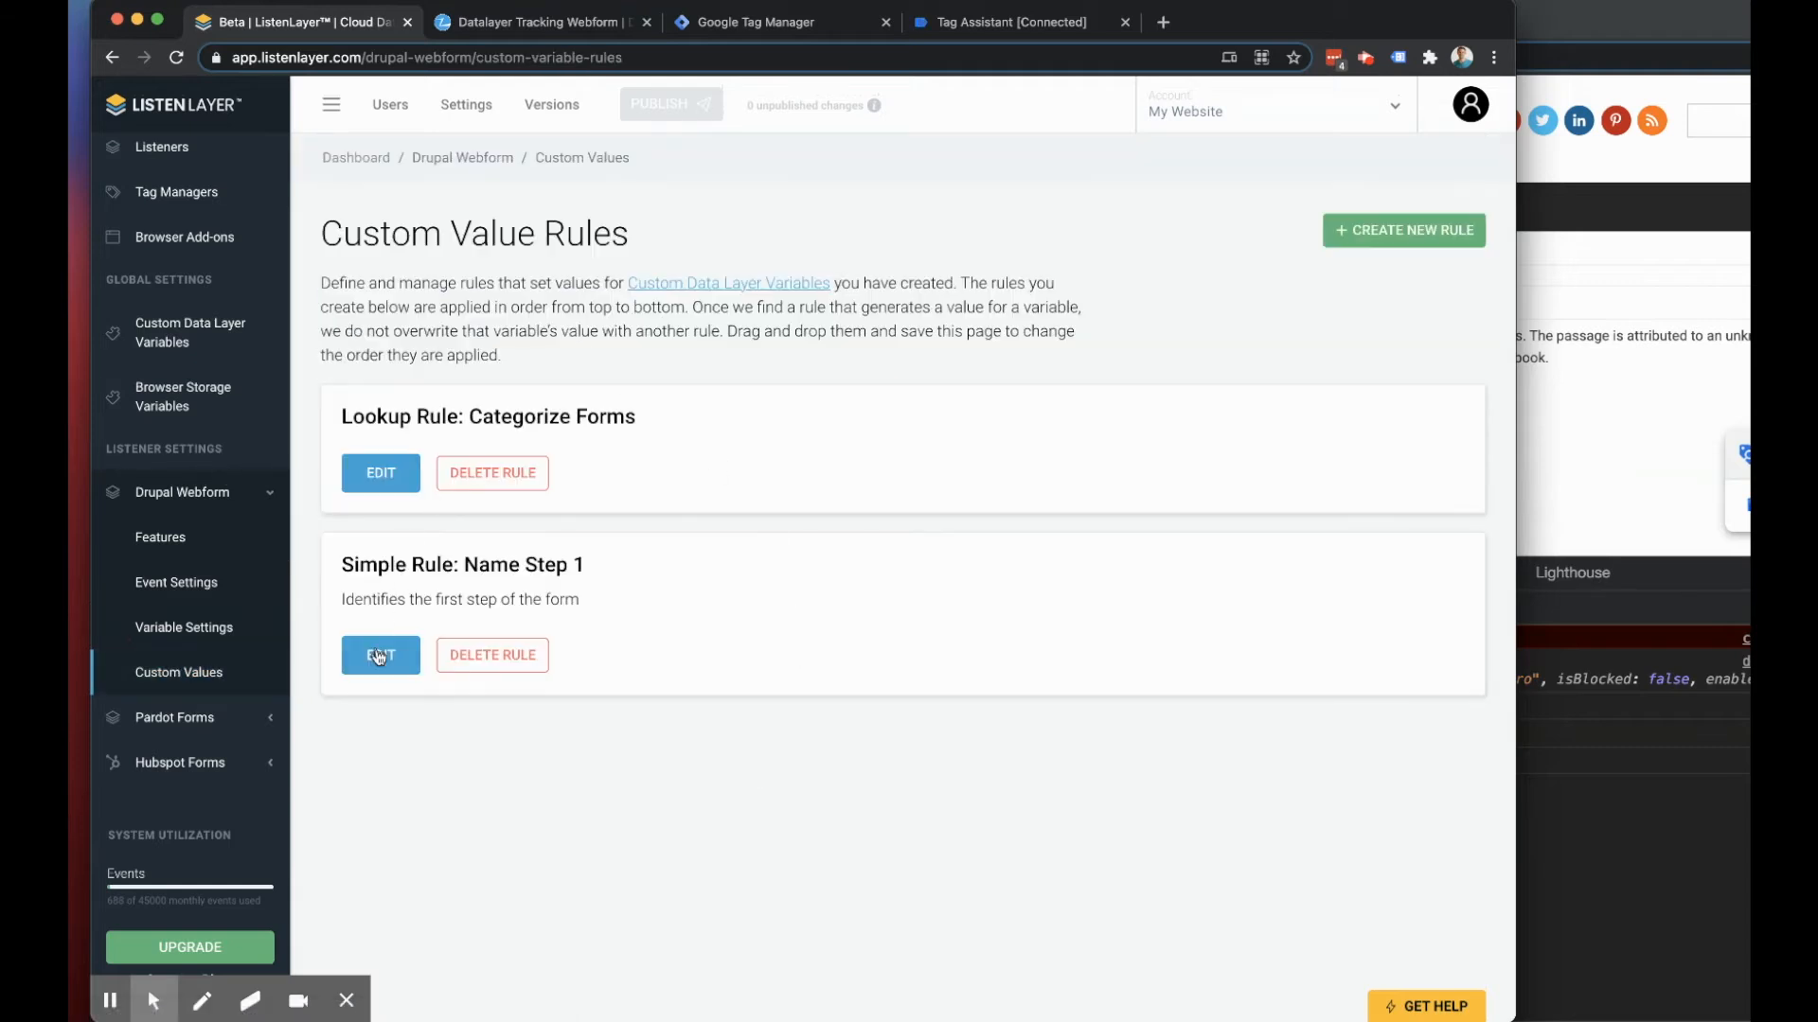
click(379, 650)
click(1435, 792)
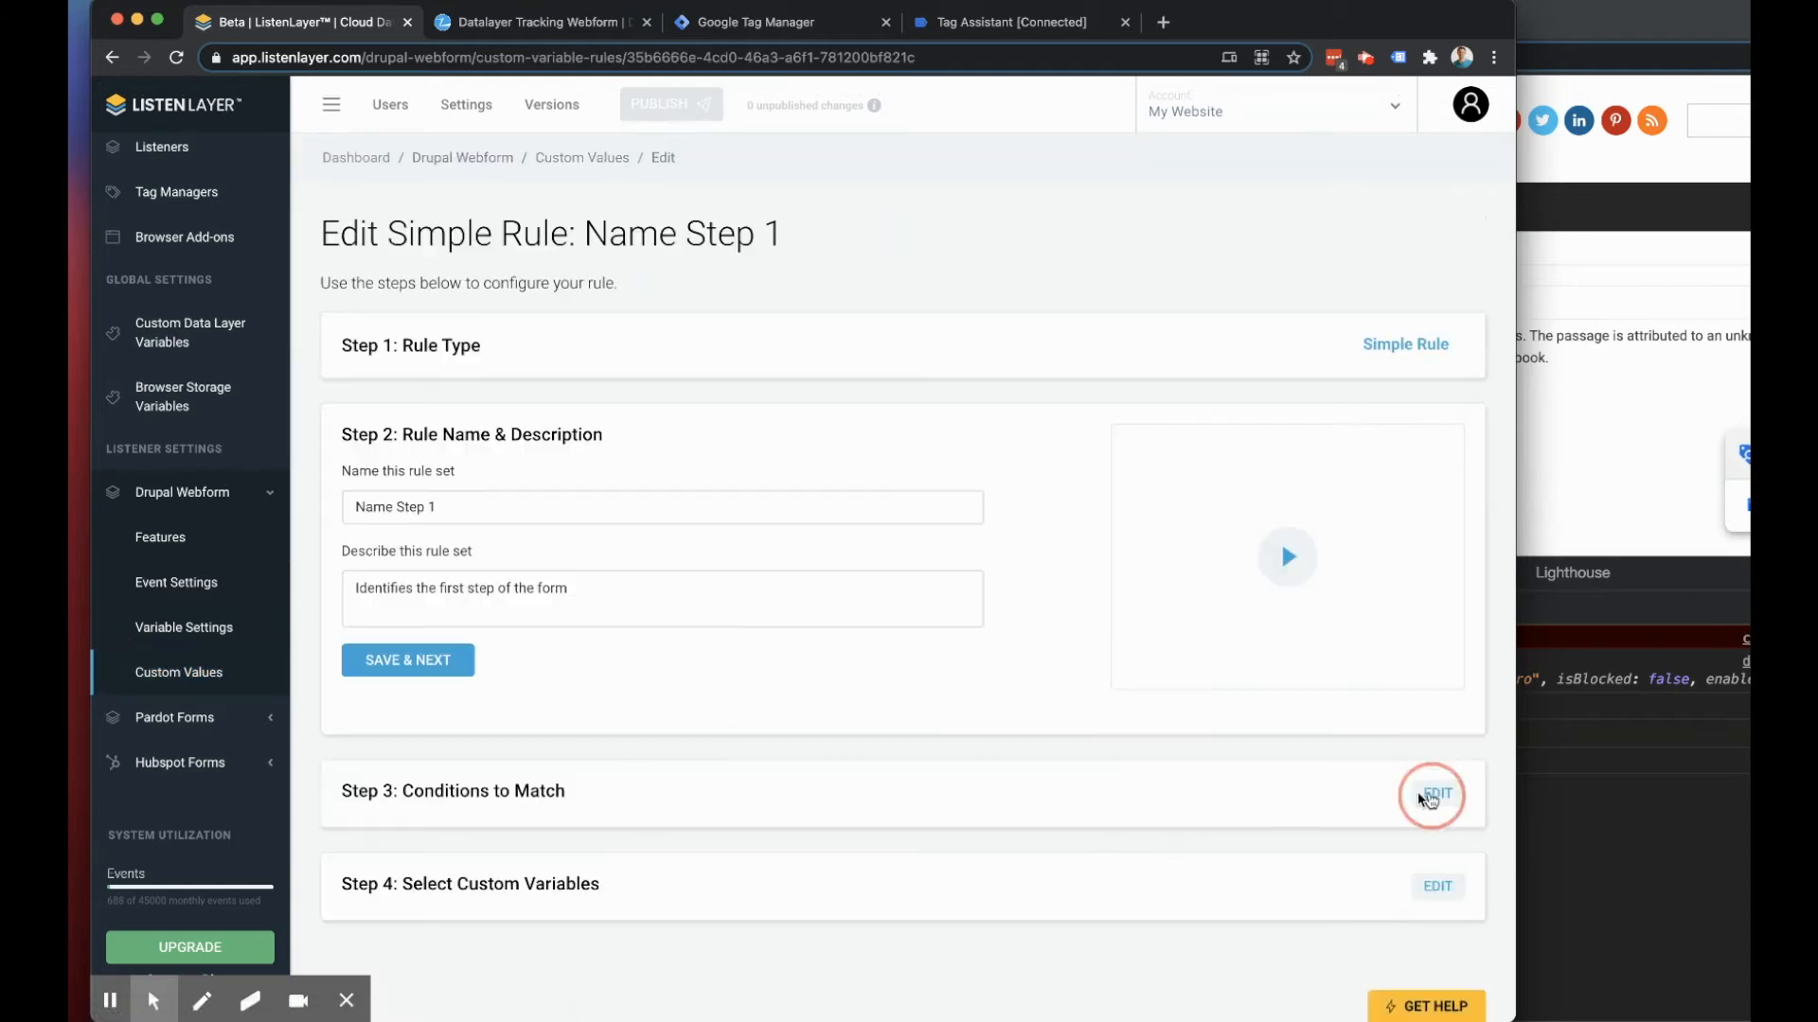
Step: Choose Email Value as the variable in the second matching condition and save the conditions to continue to the custom variables
click(611, 632)
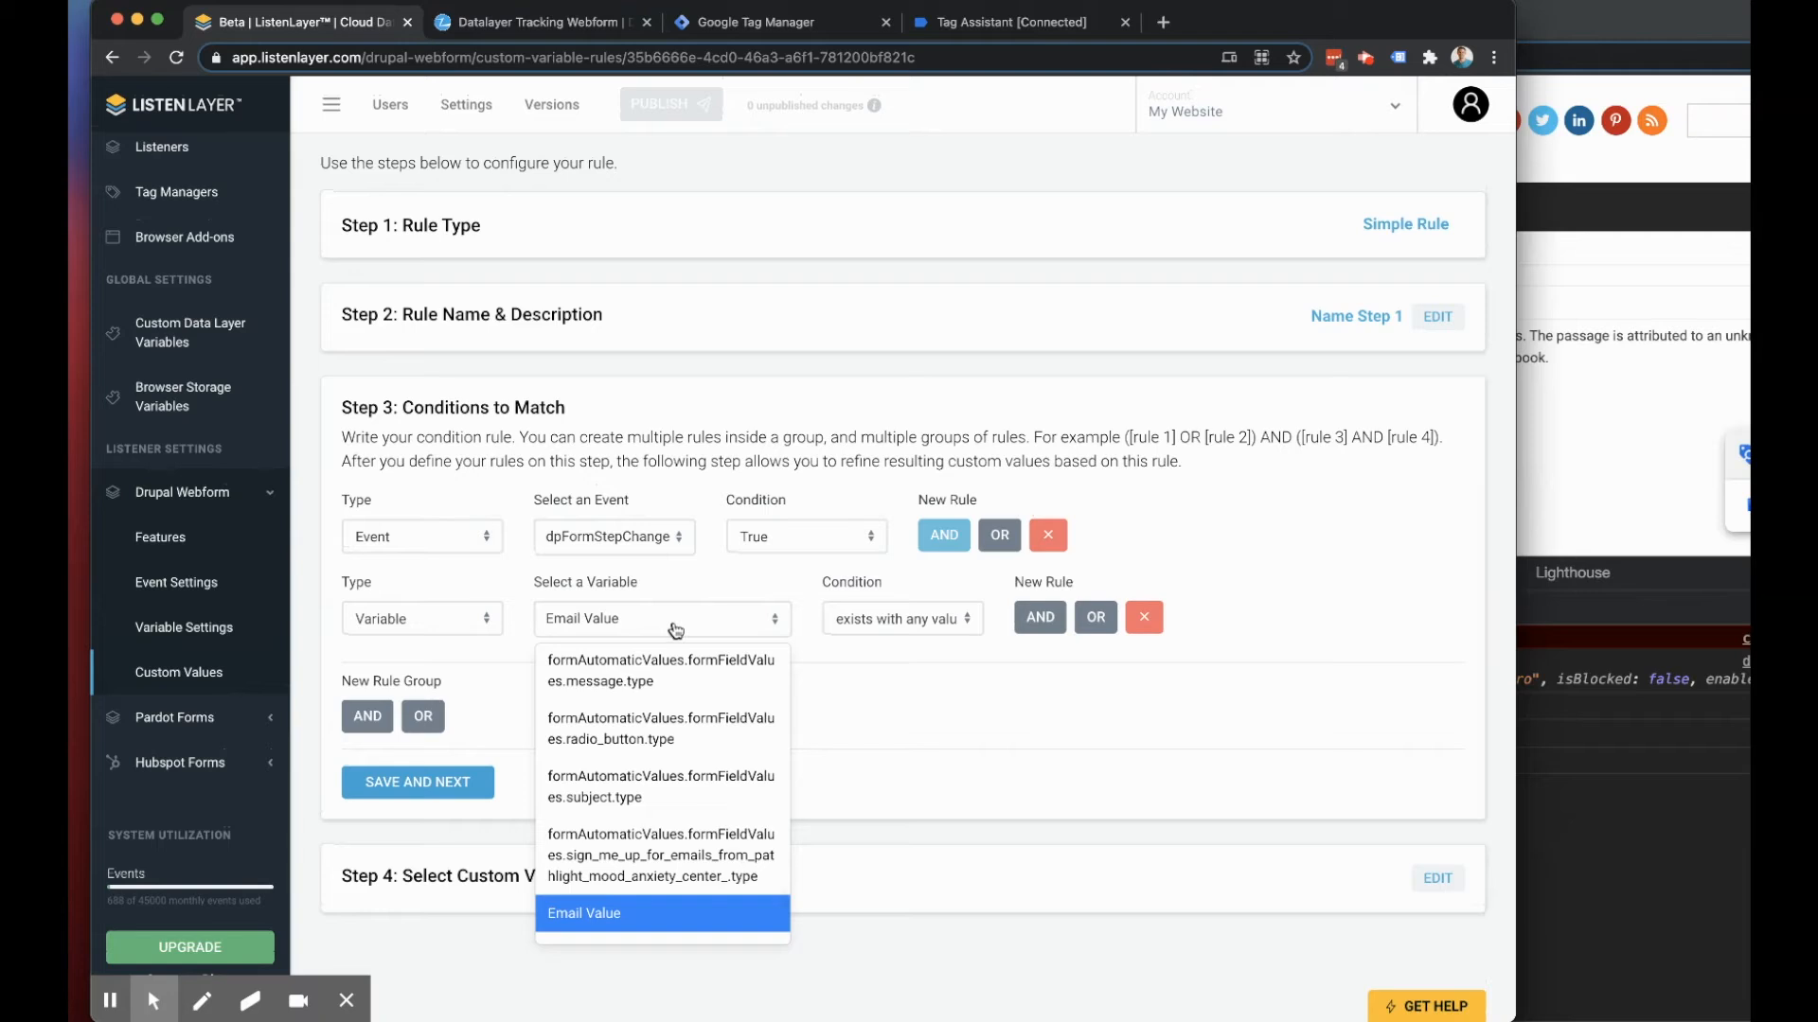
text(Emasil)
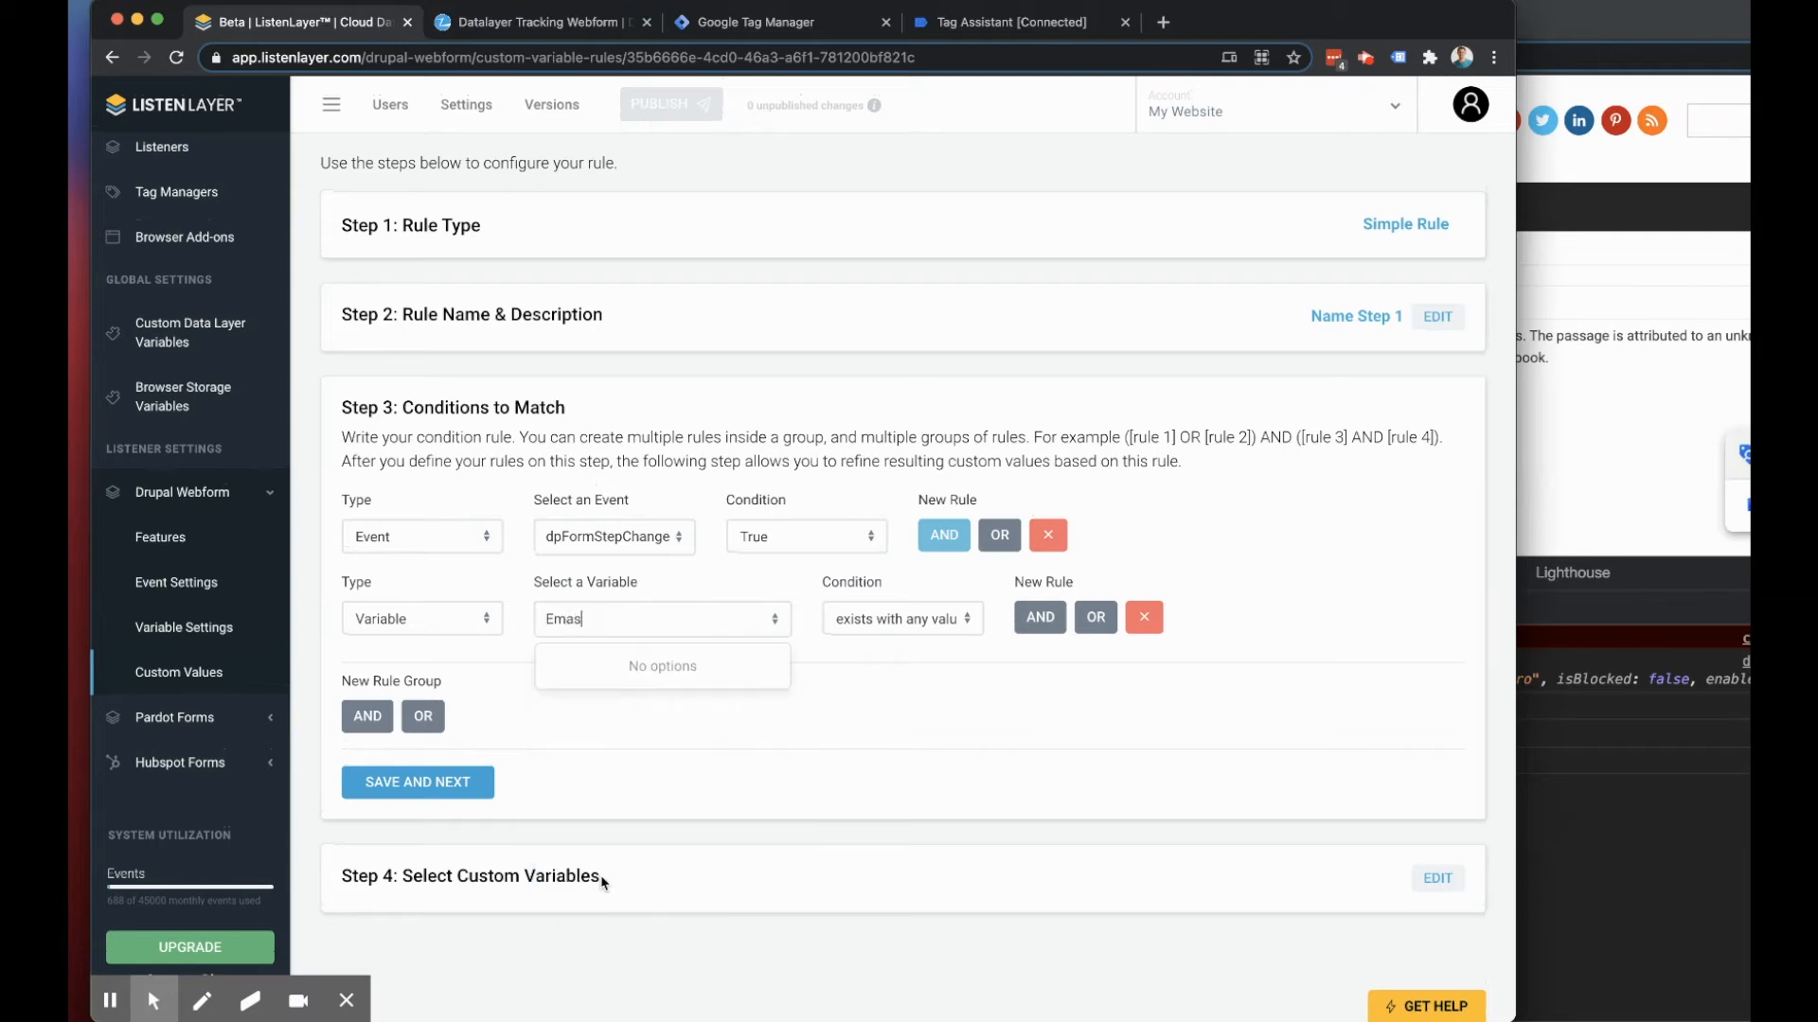
key(BackSpace)
key(BackSpace)
key(BackSpace)
text(il)
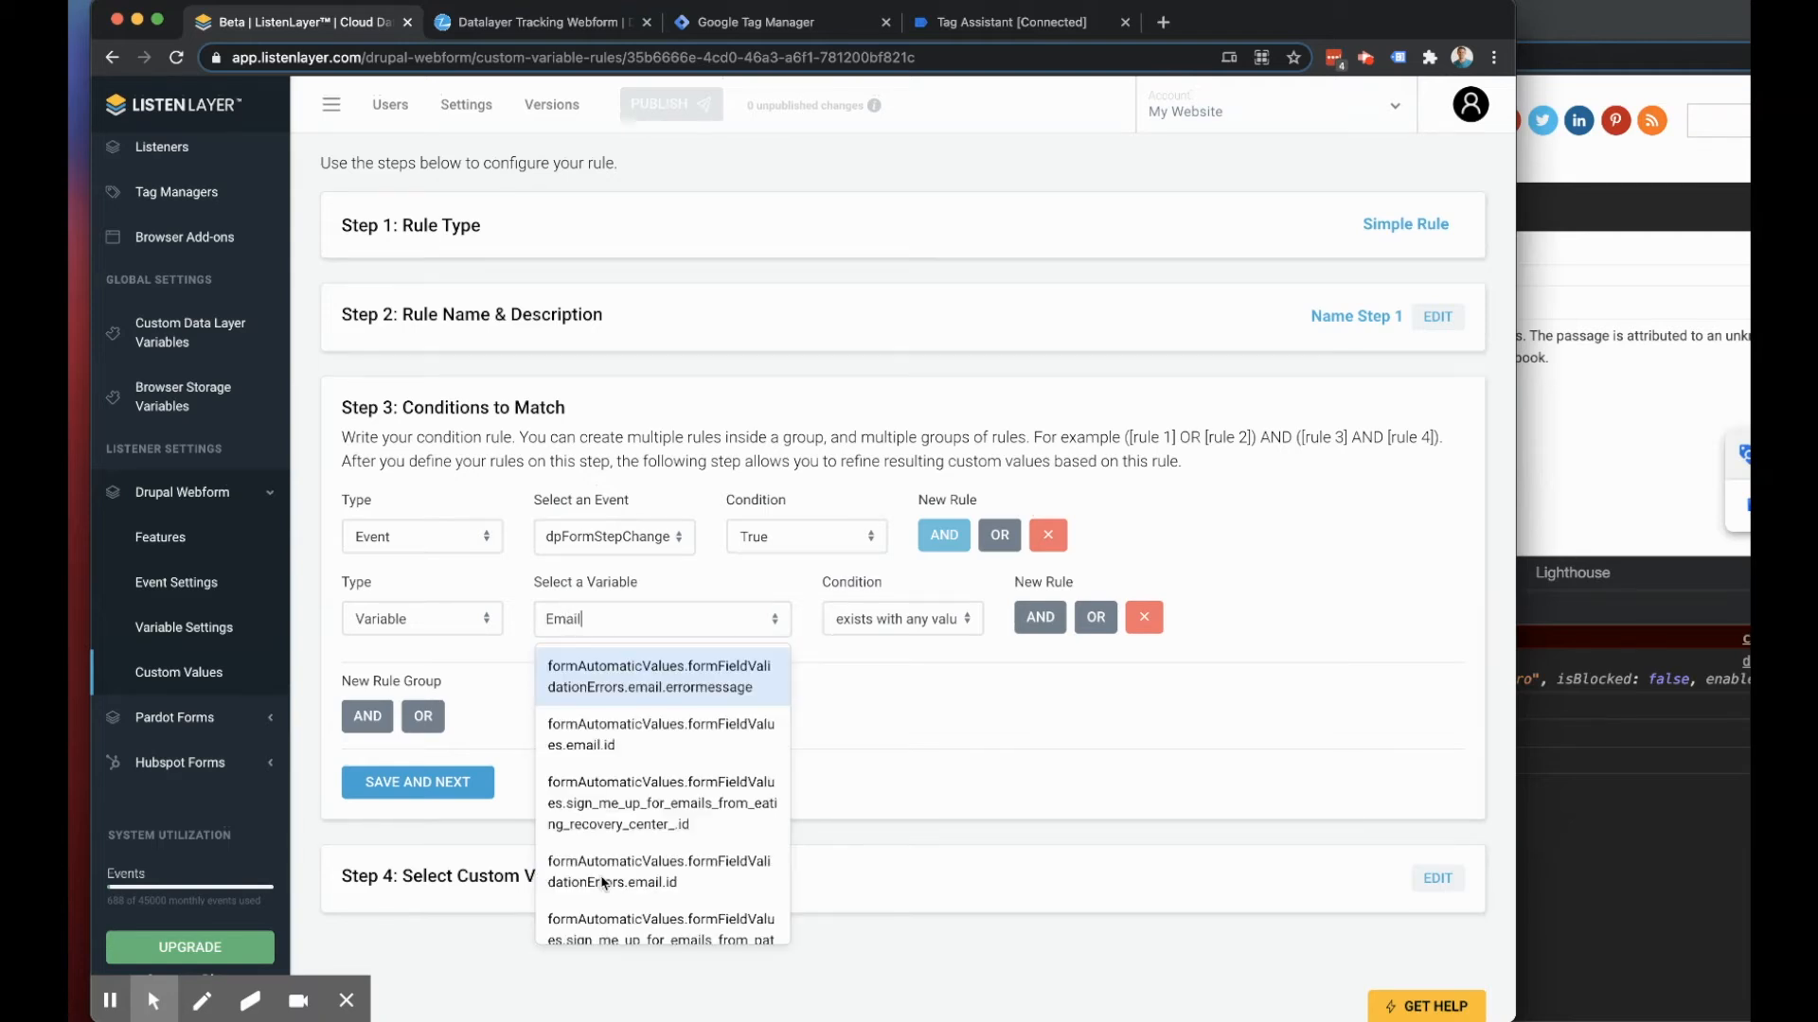
text( Value)
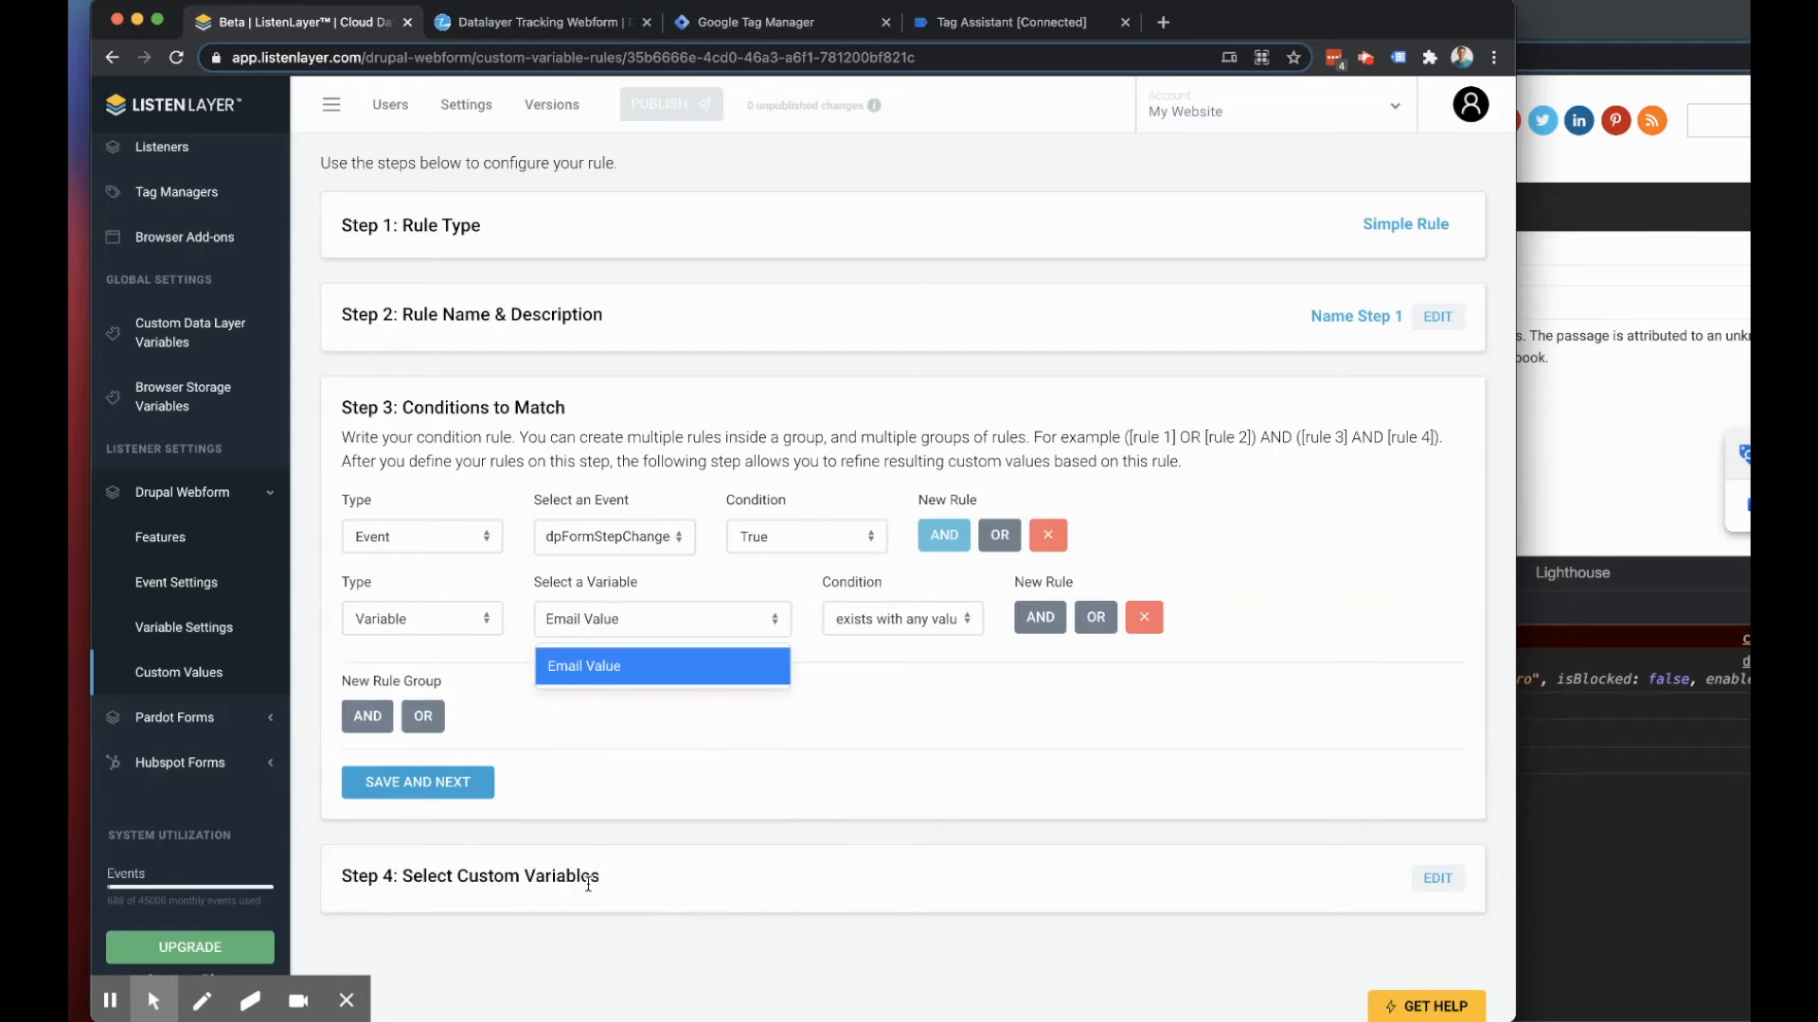
click(615, 667)
click(409, 776)
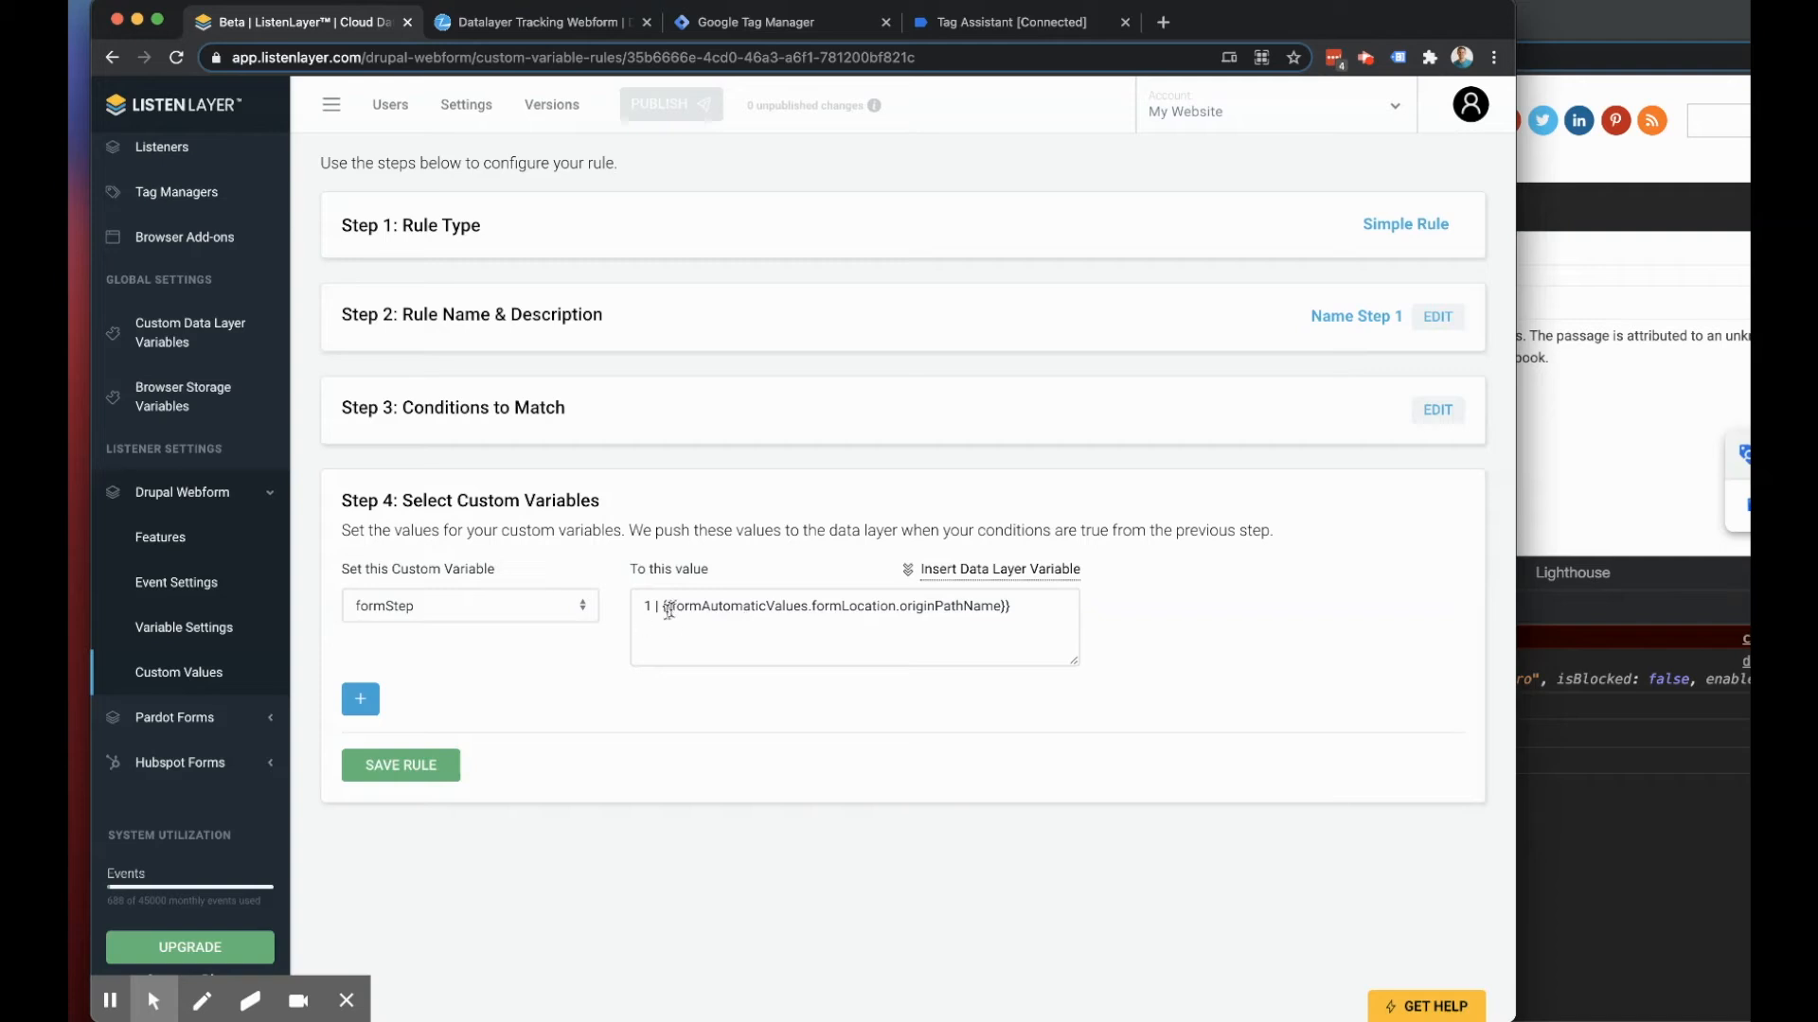
Step: Review the formStep value's parts and the insertable data layer variables, and save the Name Step 1 rule
drag(653, 607, 640, 607)
drag(1027, 606, 669, 606)
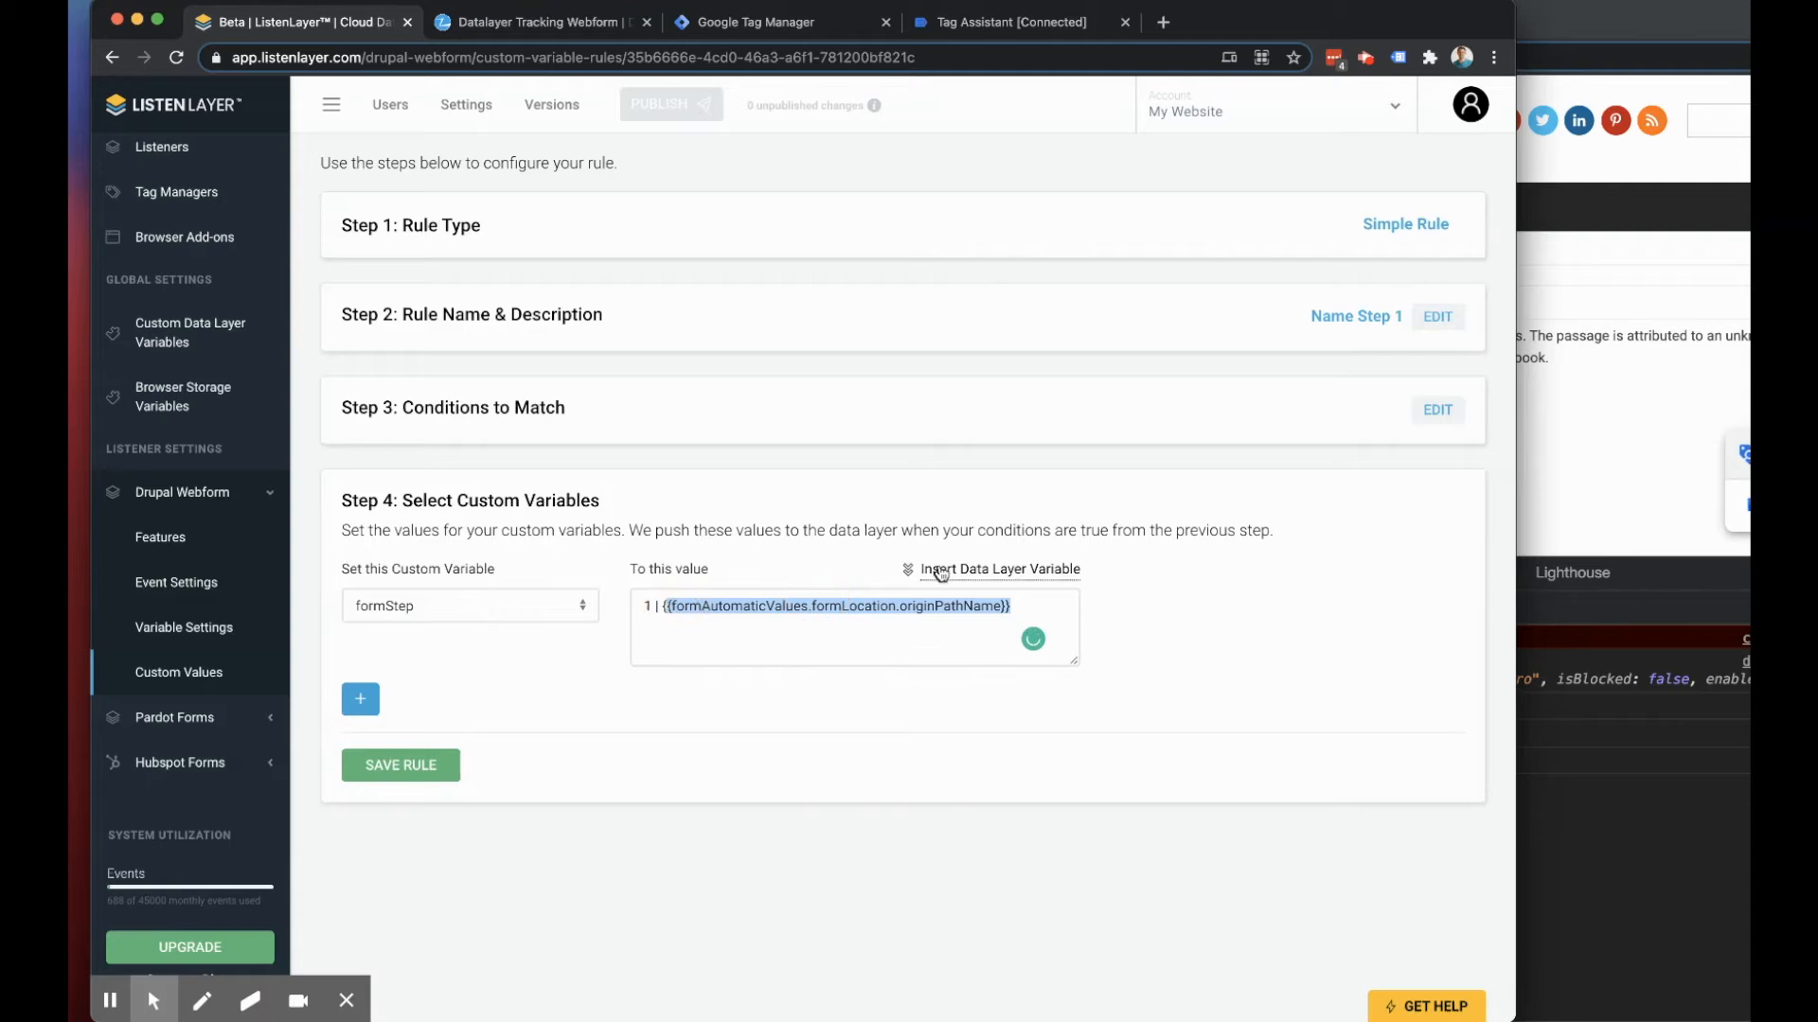
click(938, 570)
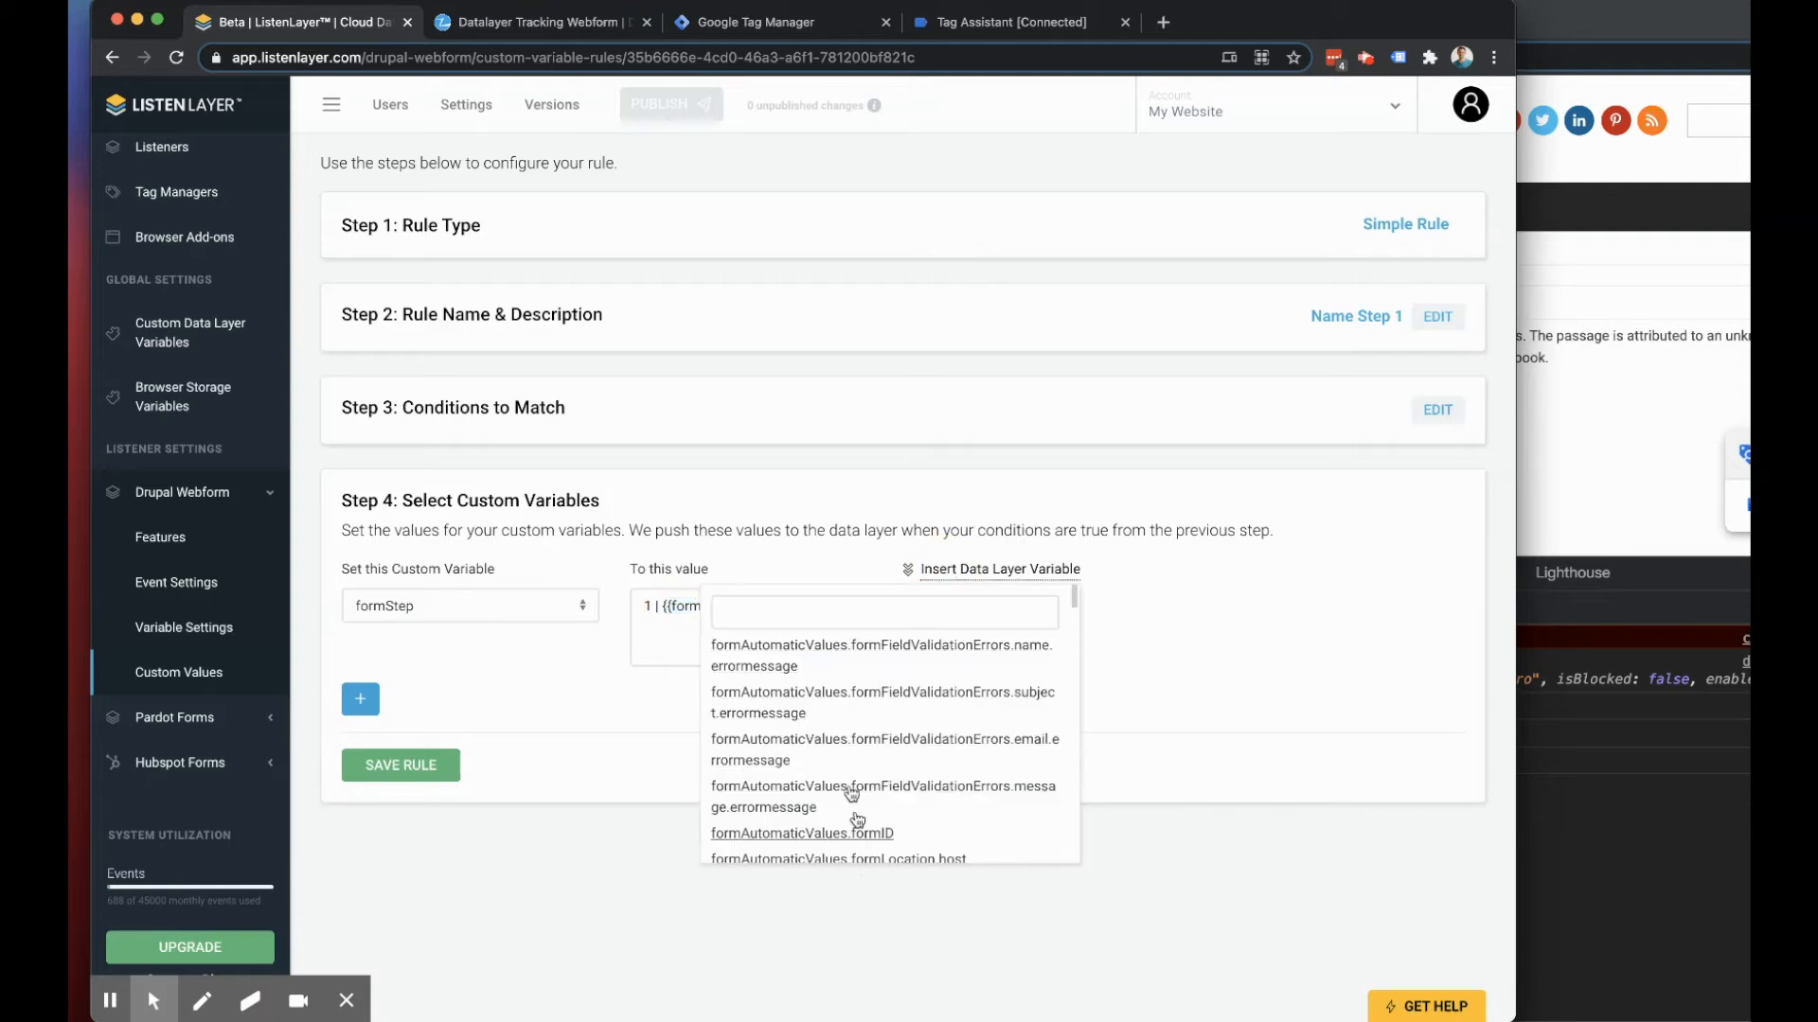
scroll(849, 696, down, 1)
scroll(849, 696, down, 10)
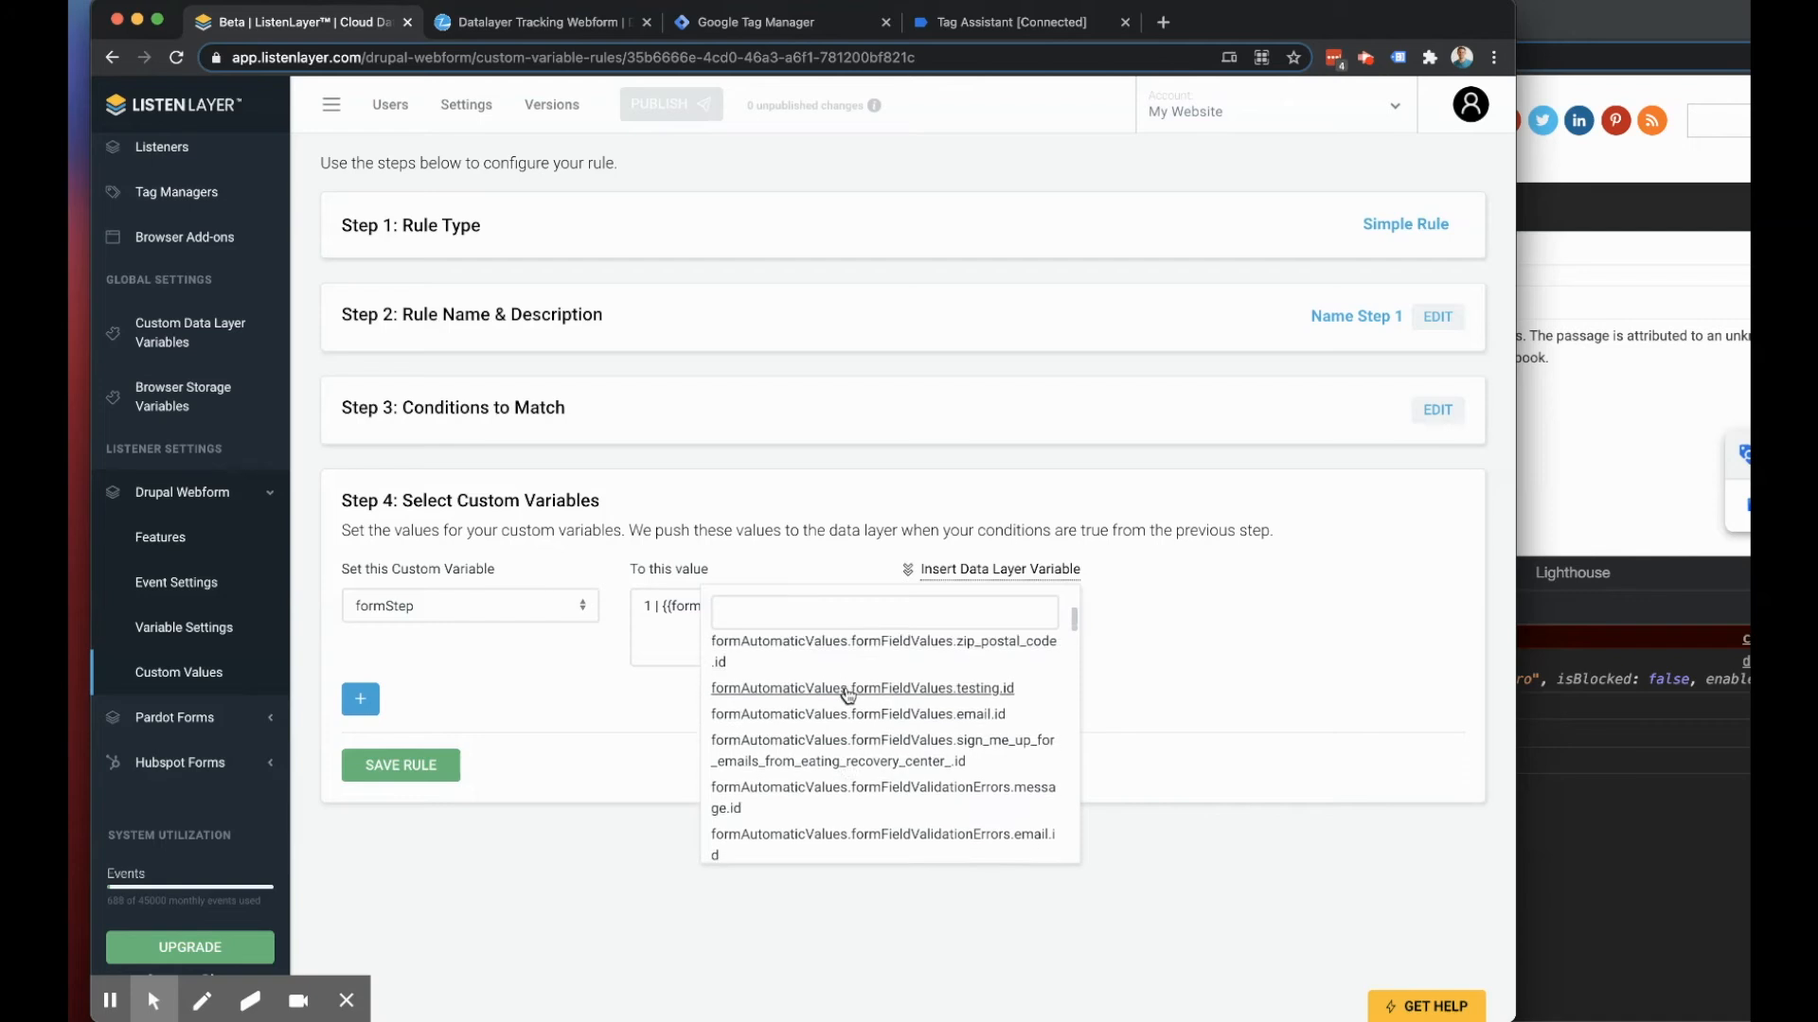
scroll(846, 698, down, 2)
click(617, 730)
drag(1021, 606, 662, 608)
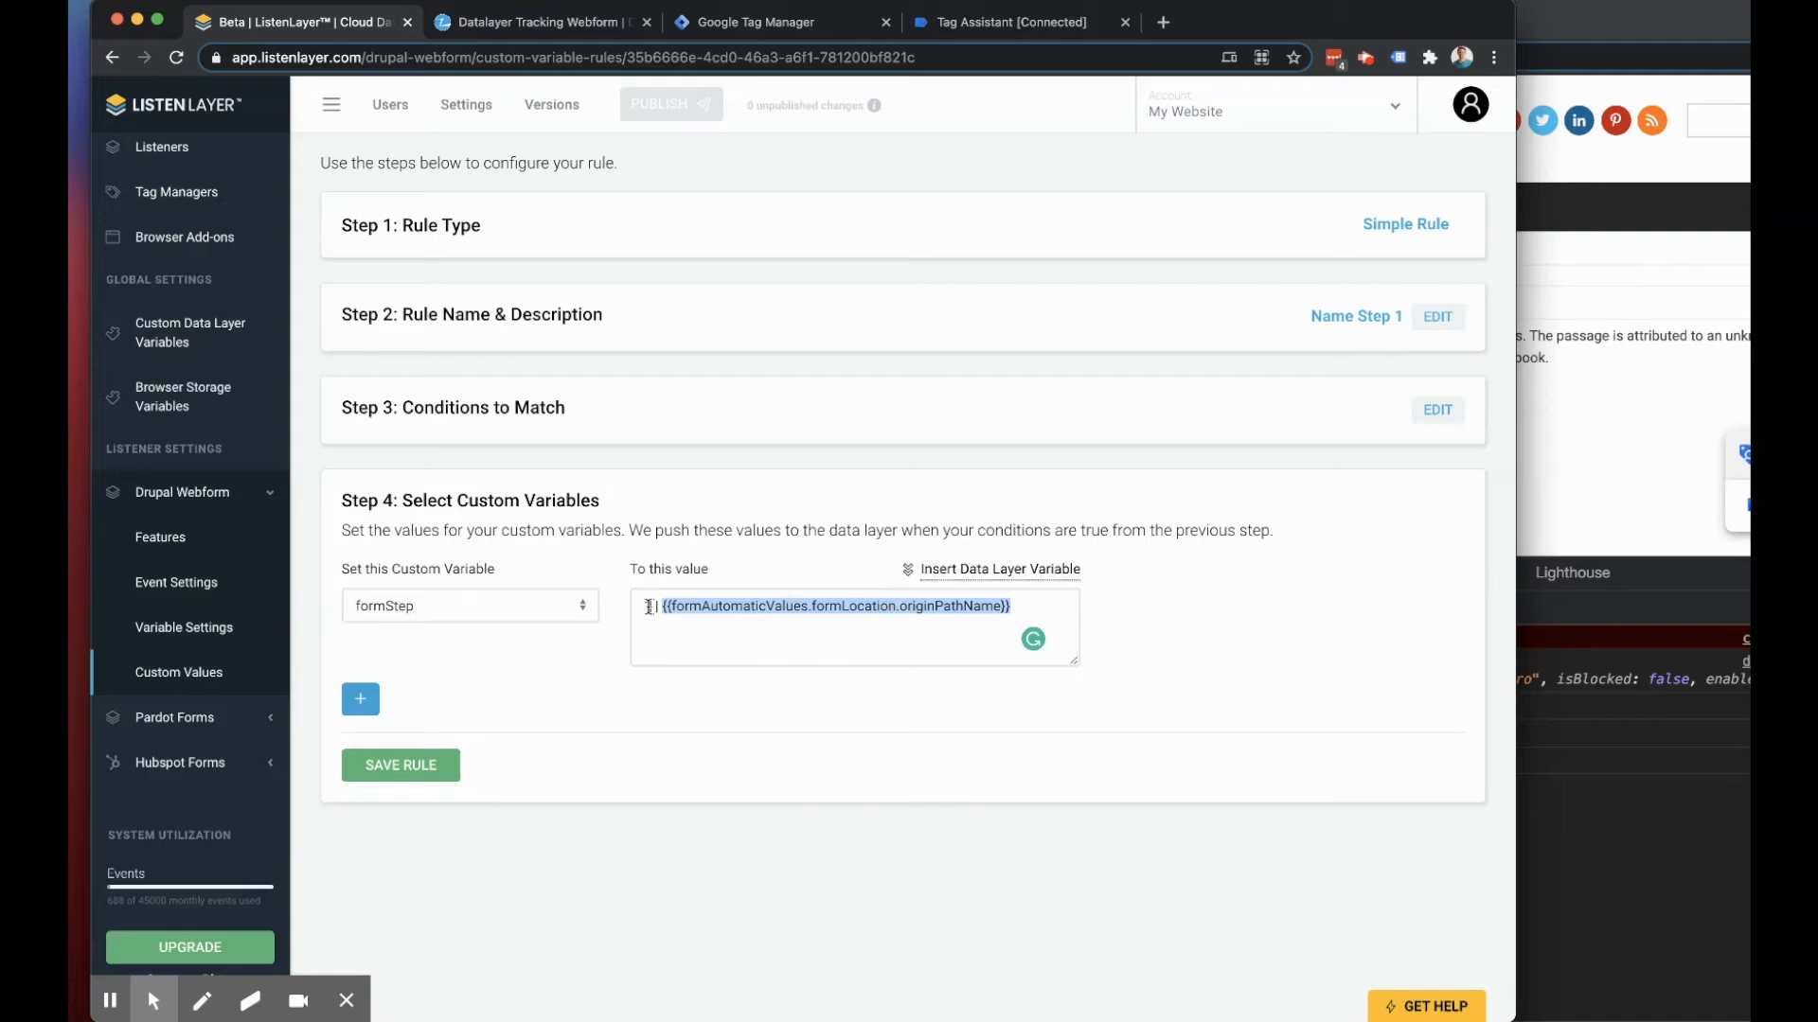
double_click(646, 605)
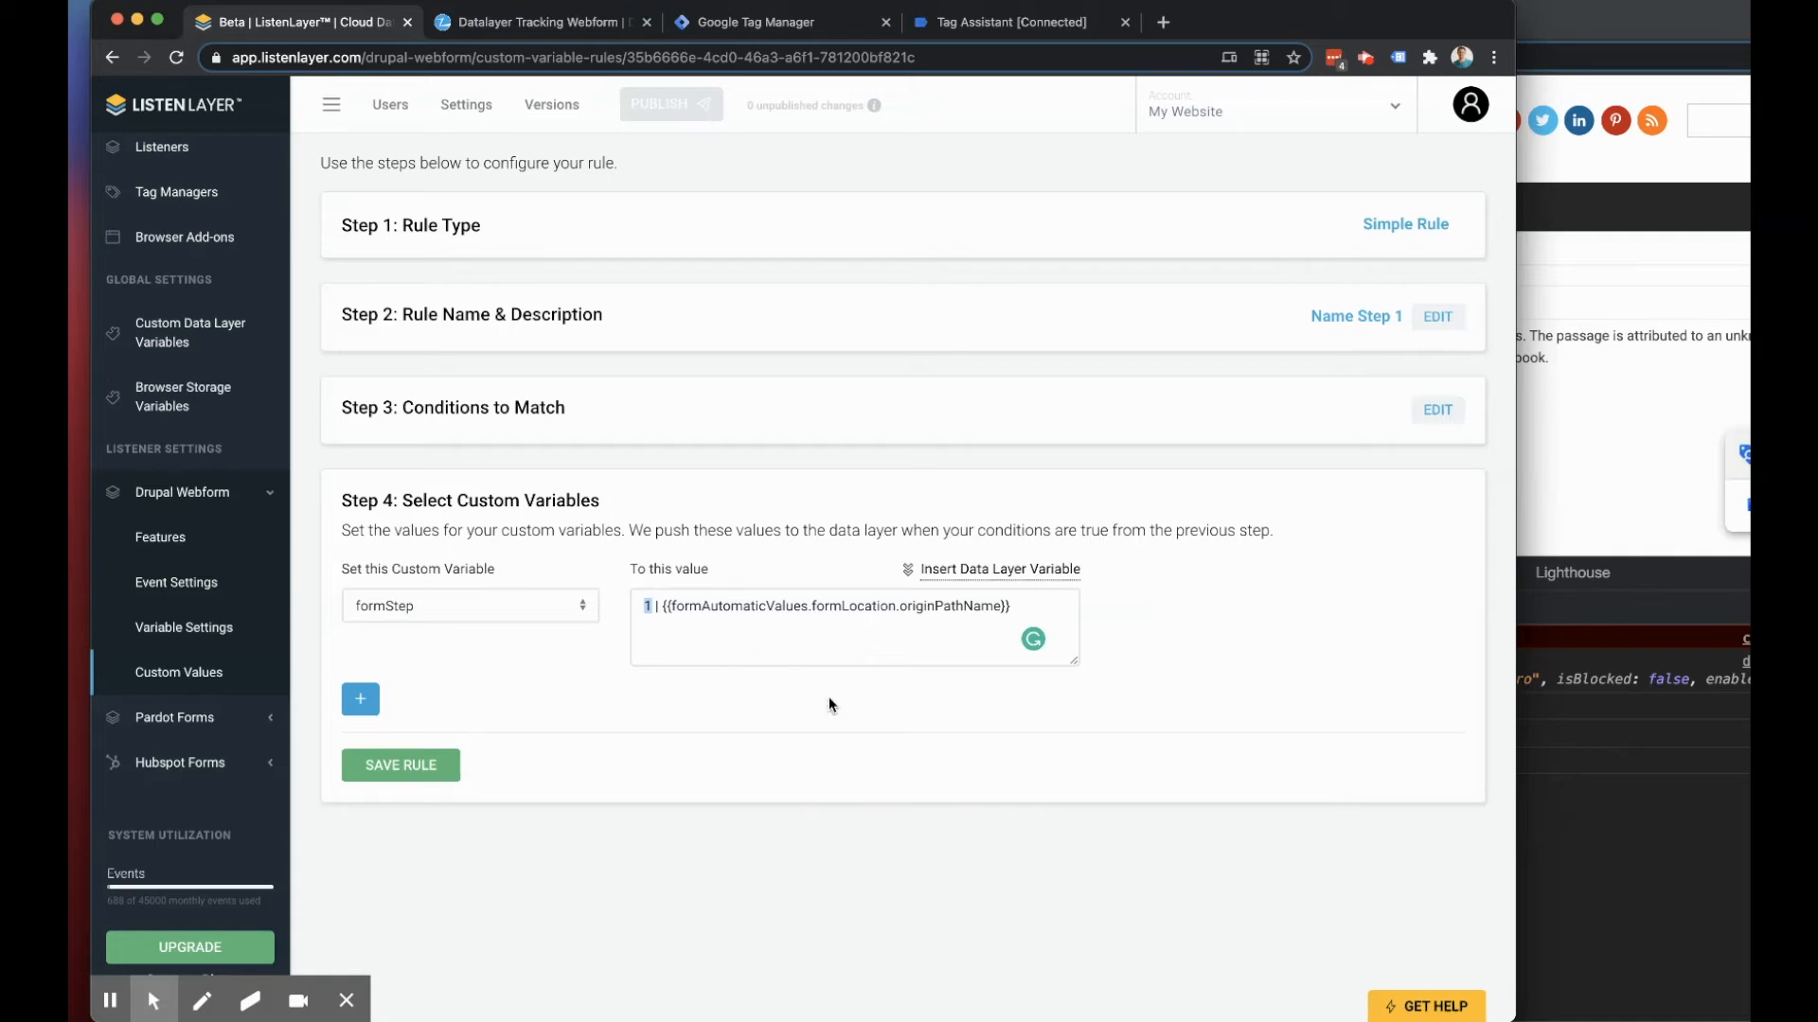
click(401, 765)
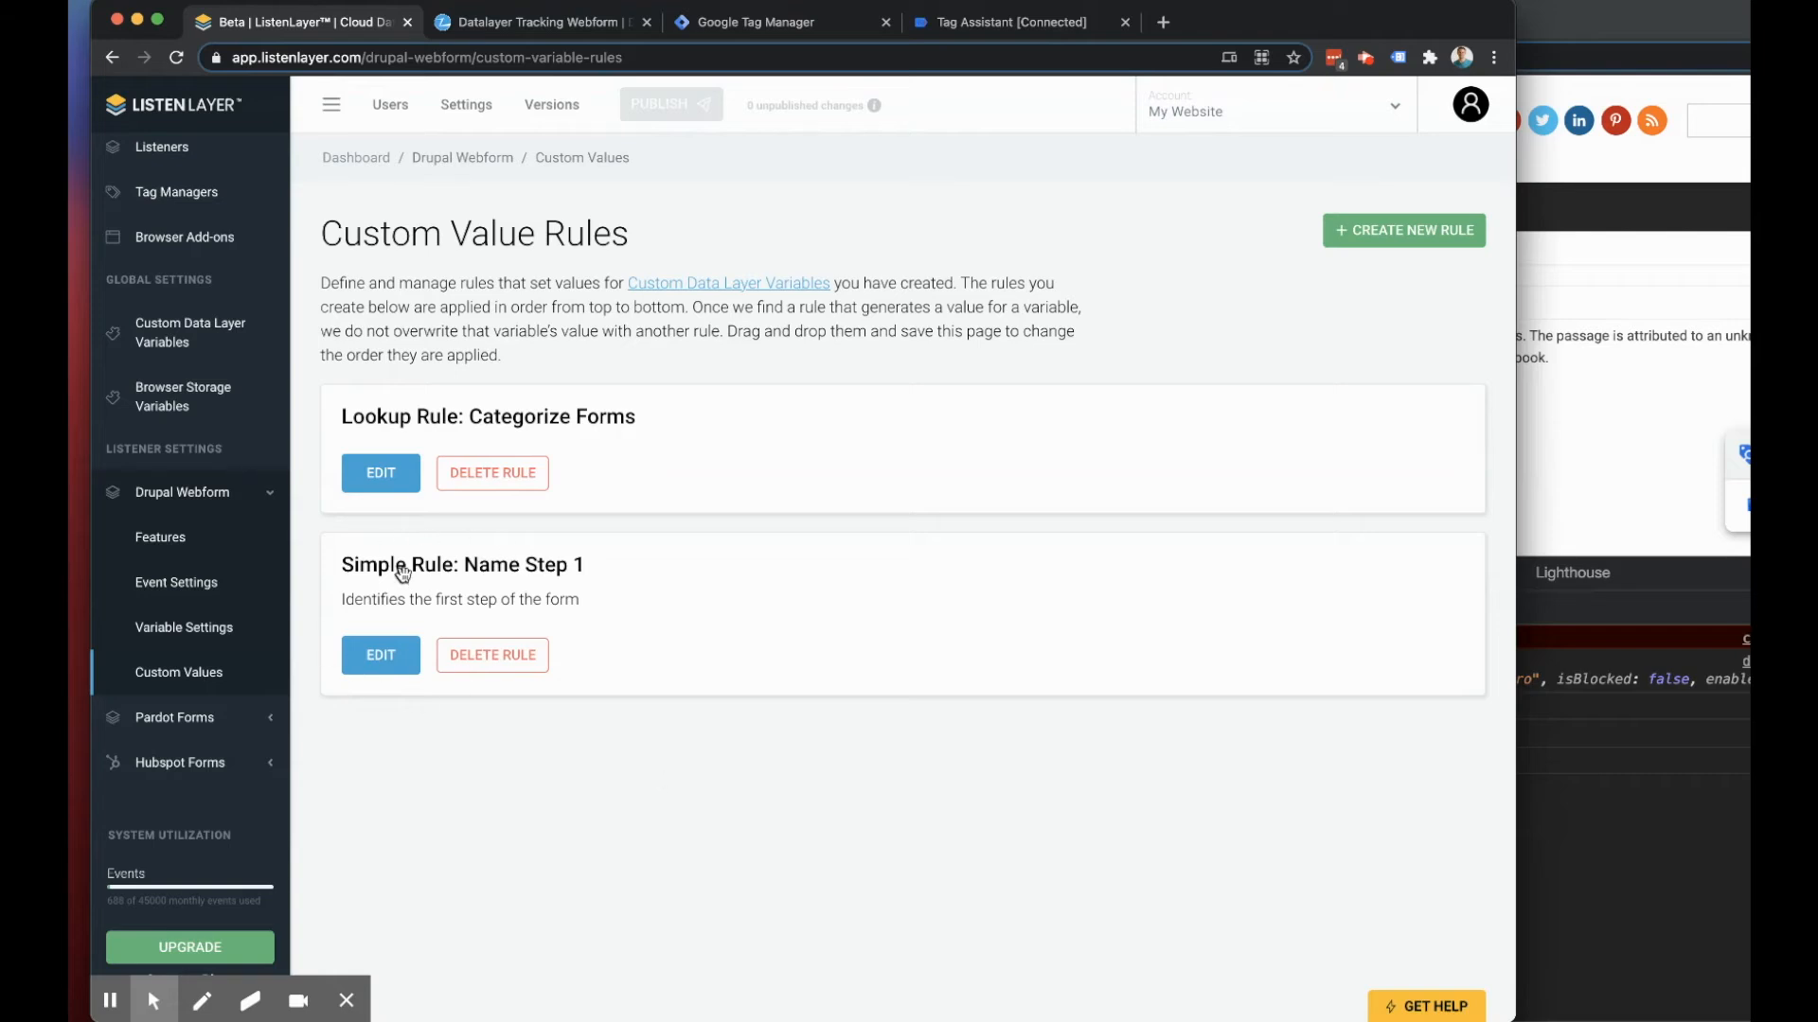
Step: Open the Categorize Forms lookup rule and bring up its rule settings
click(383, 475)
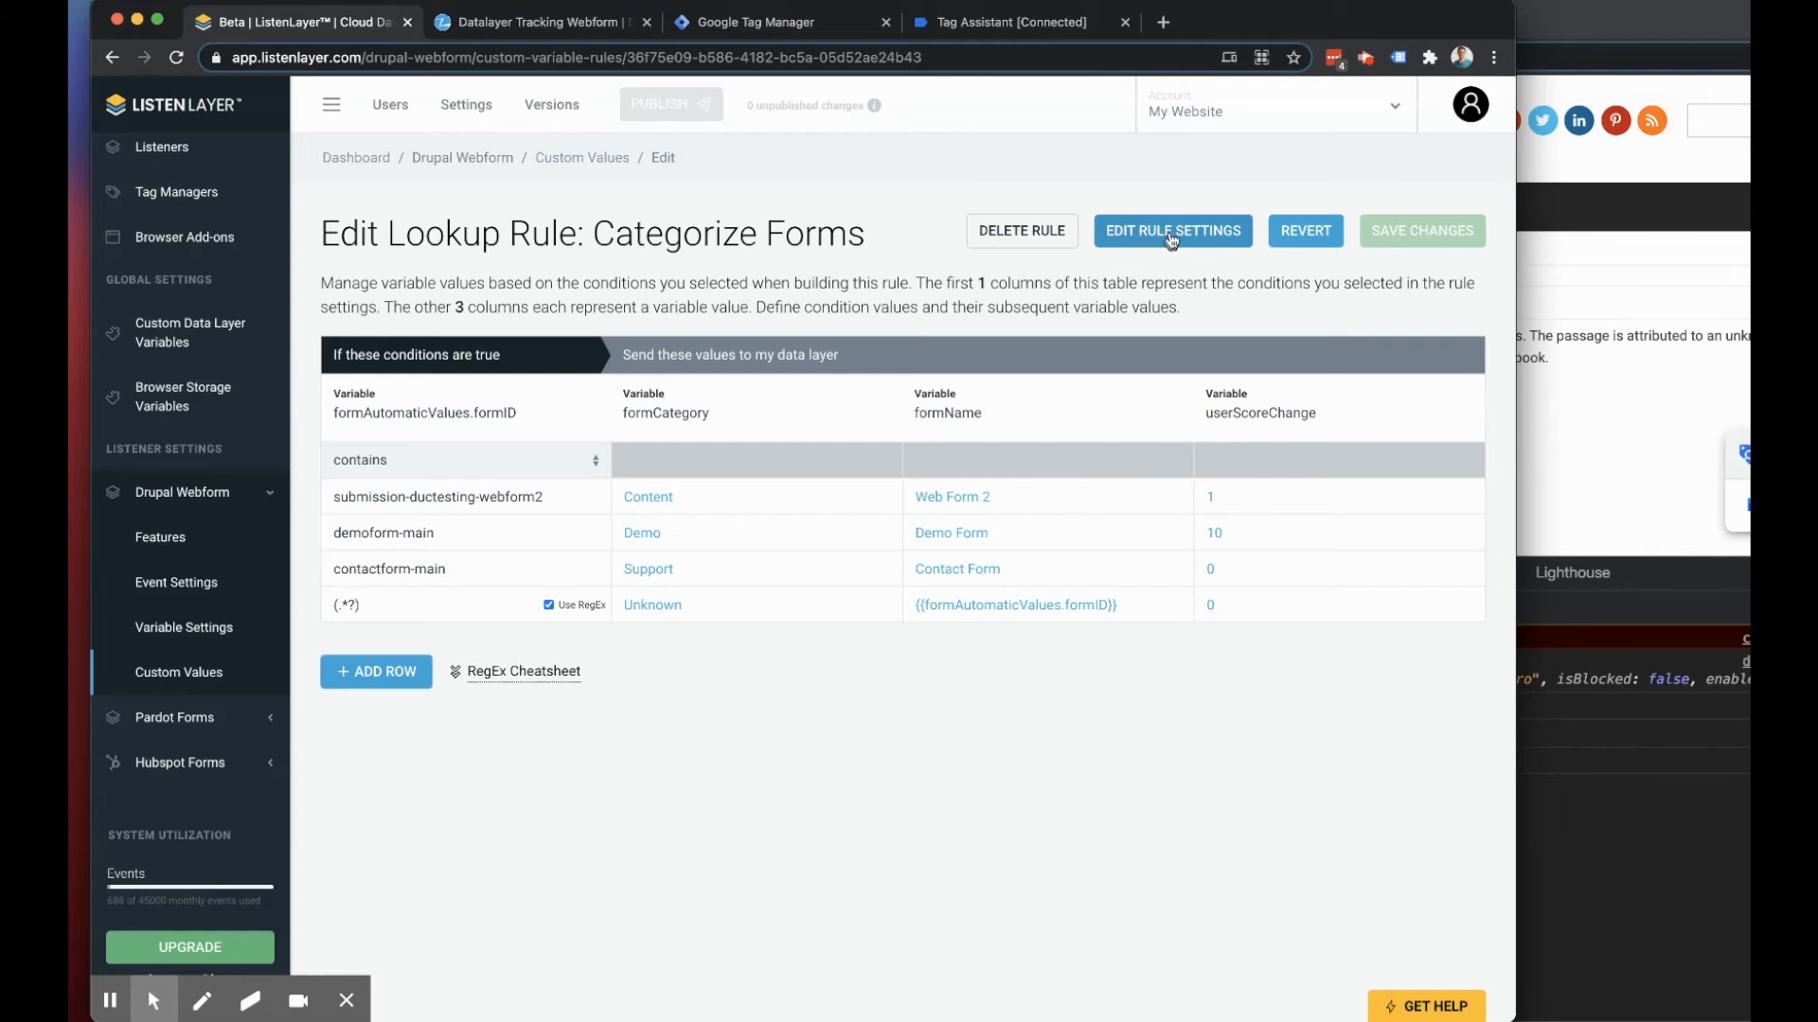
click(1171, 240)
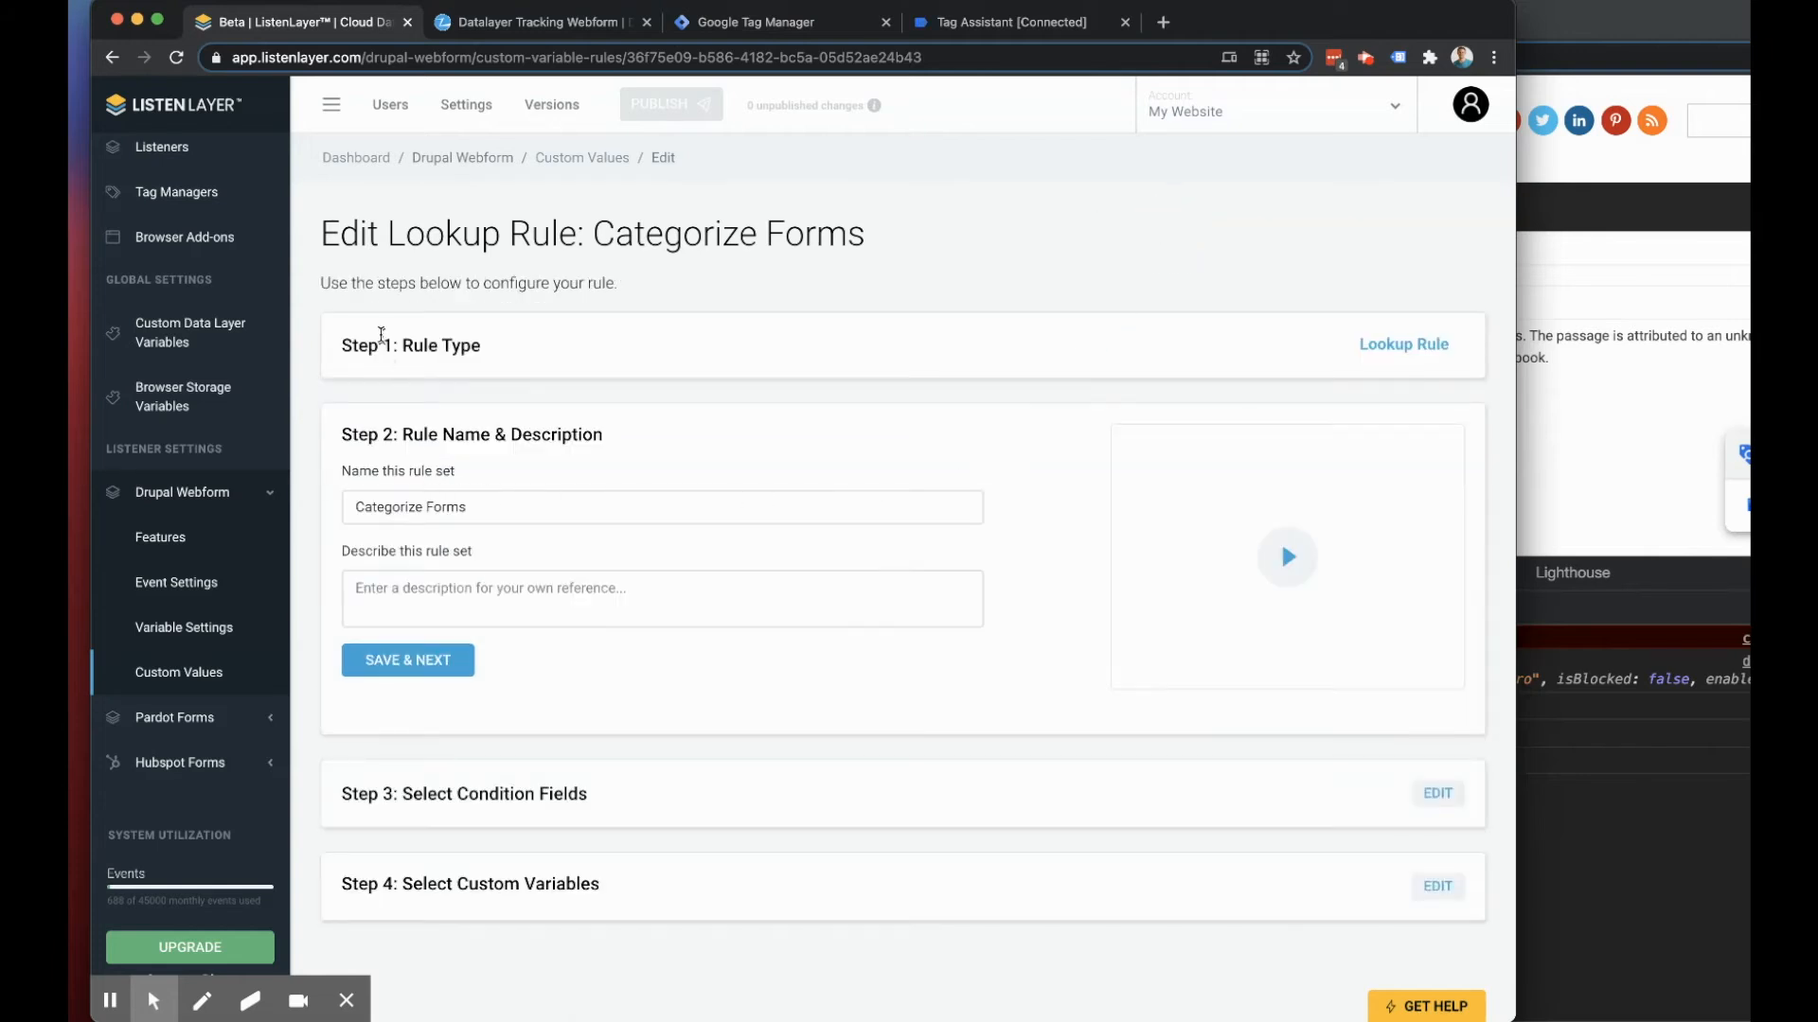
scroll(398, 568, down, 2)
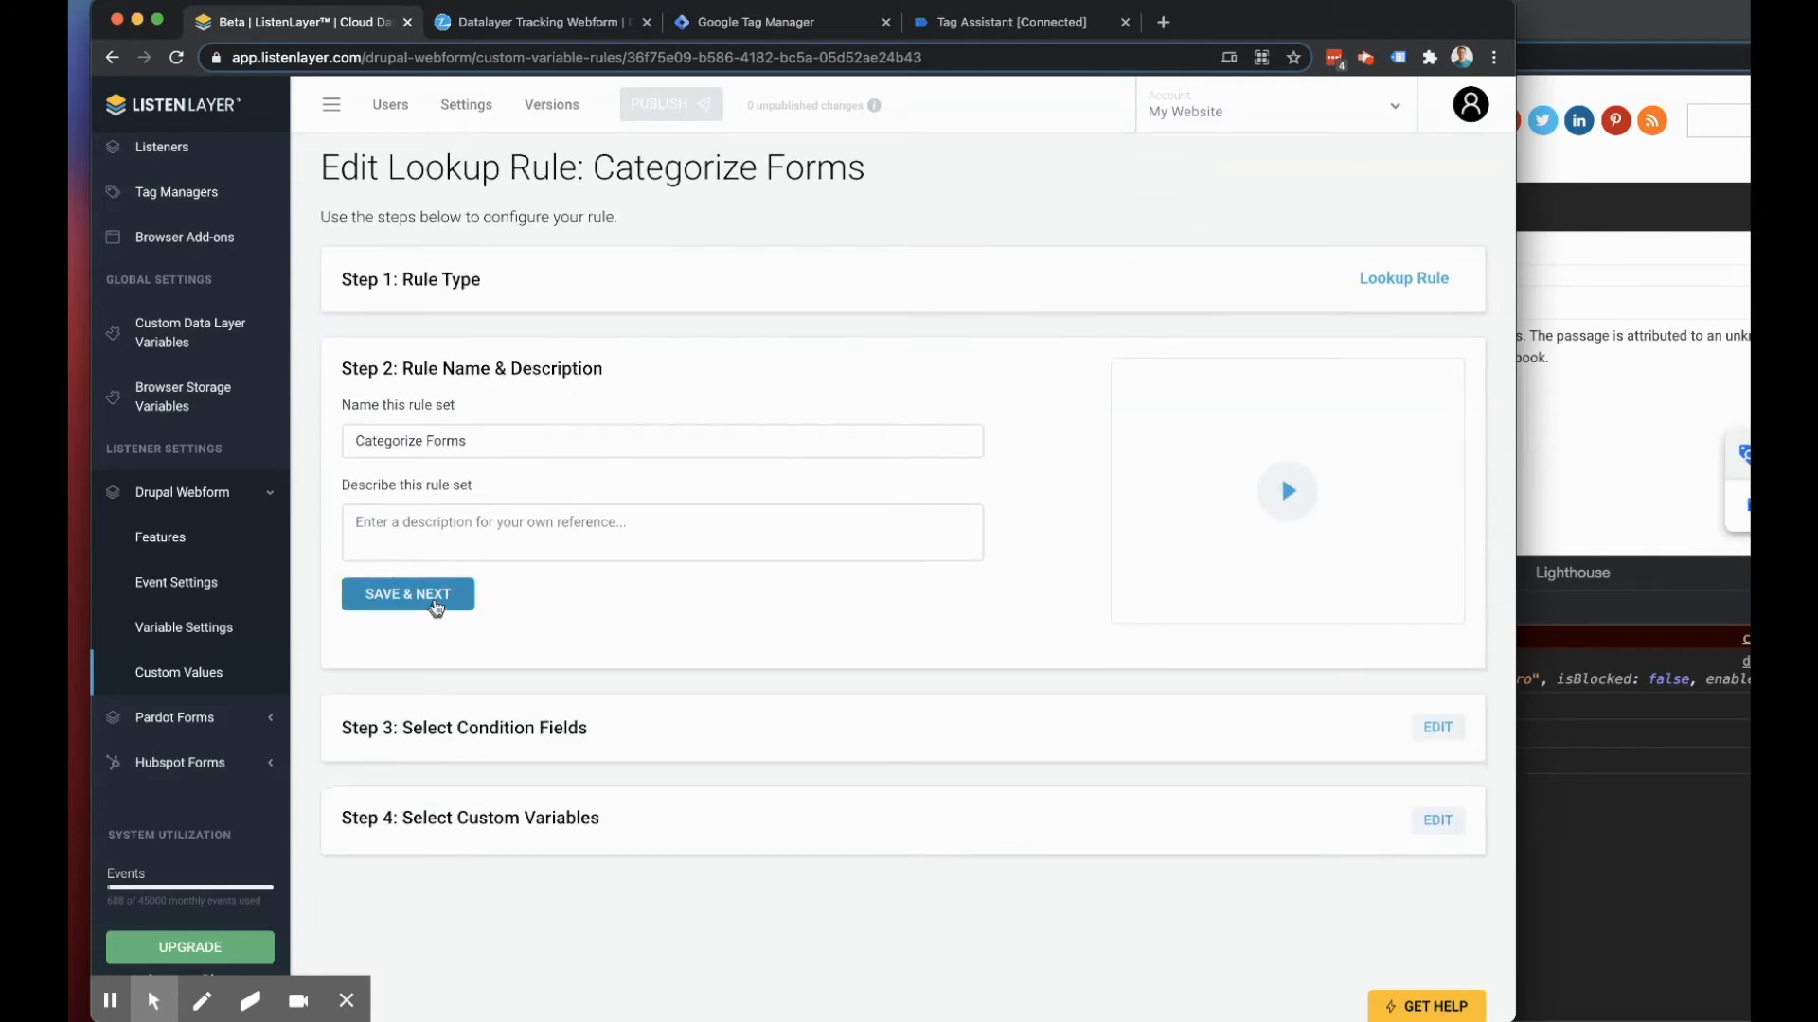
Step: Open the Categorize Forms rule's condition fields and review the events that can be selected as conditions
click(1437, 727)
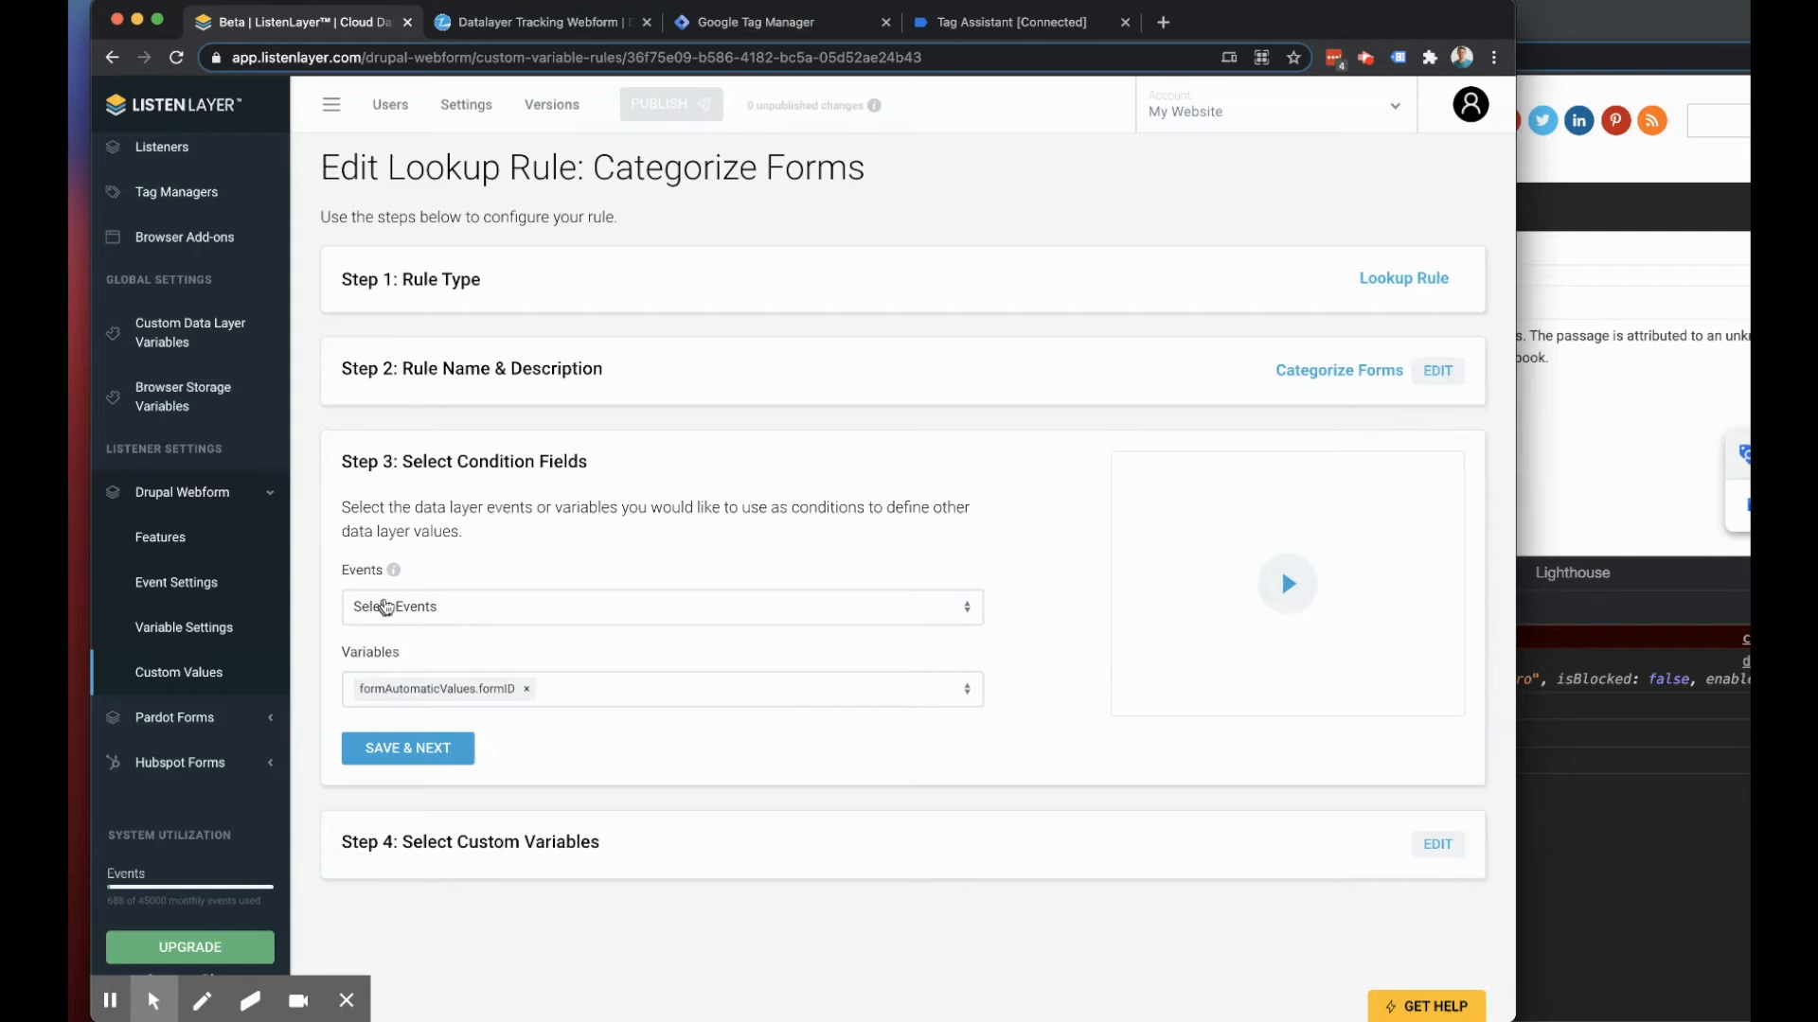
mouse_move(395, 574)
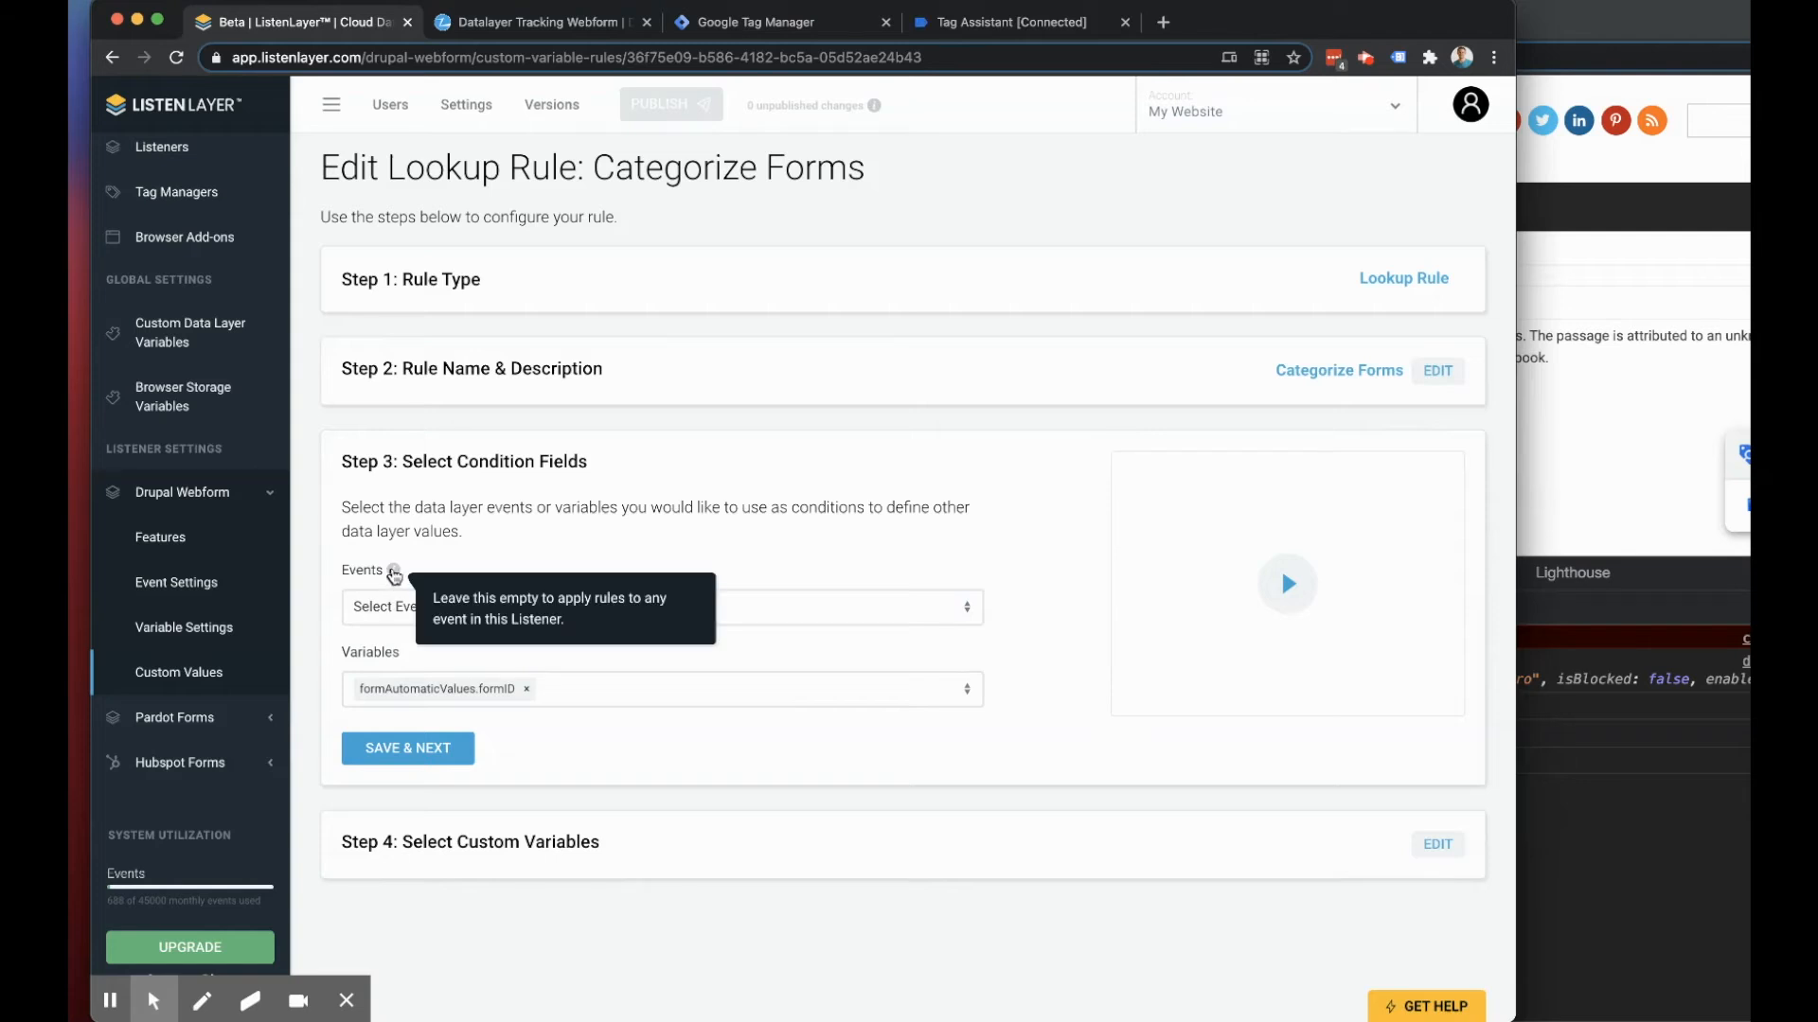
click(392, 606)
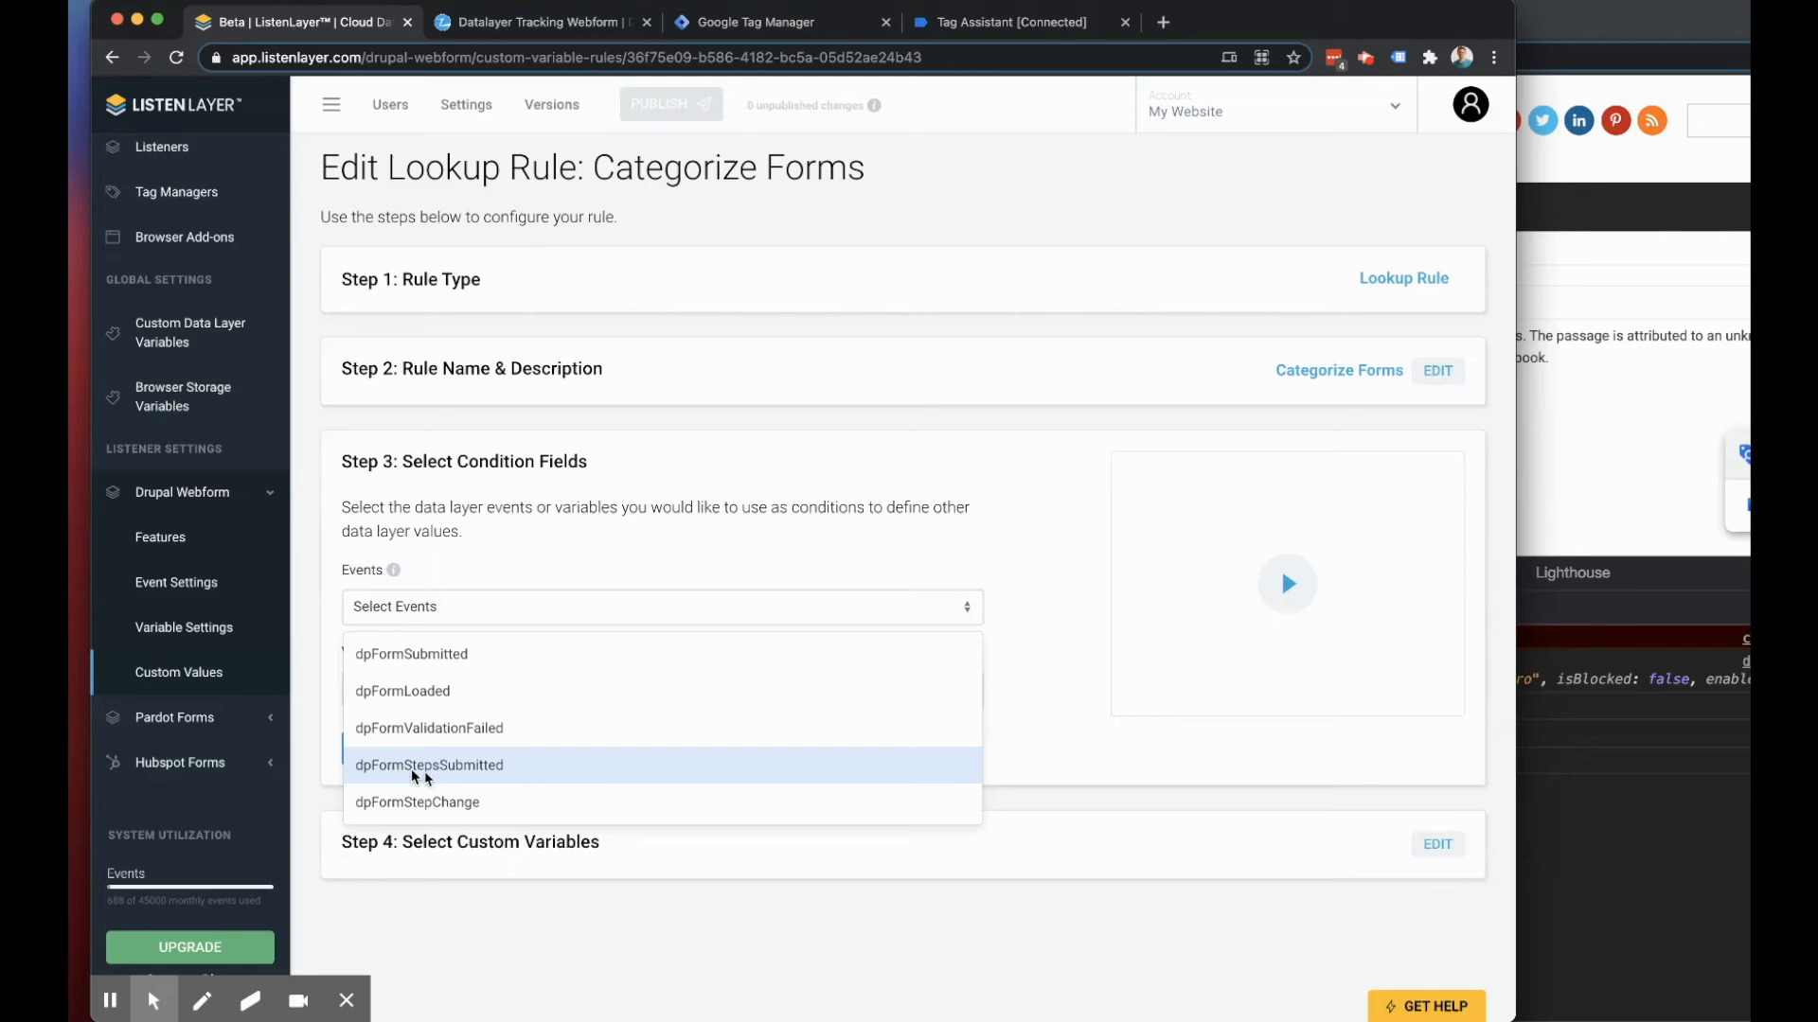
mouse_move(395, 577)
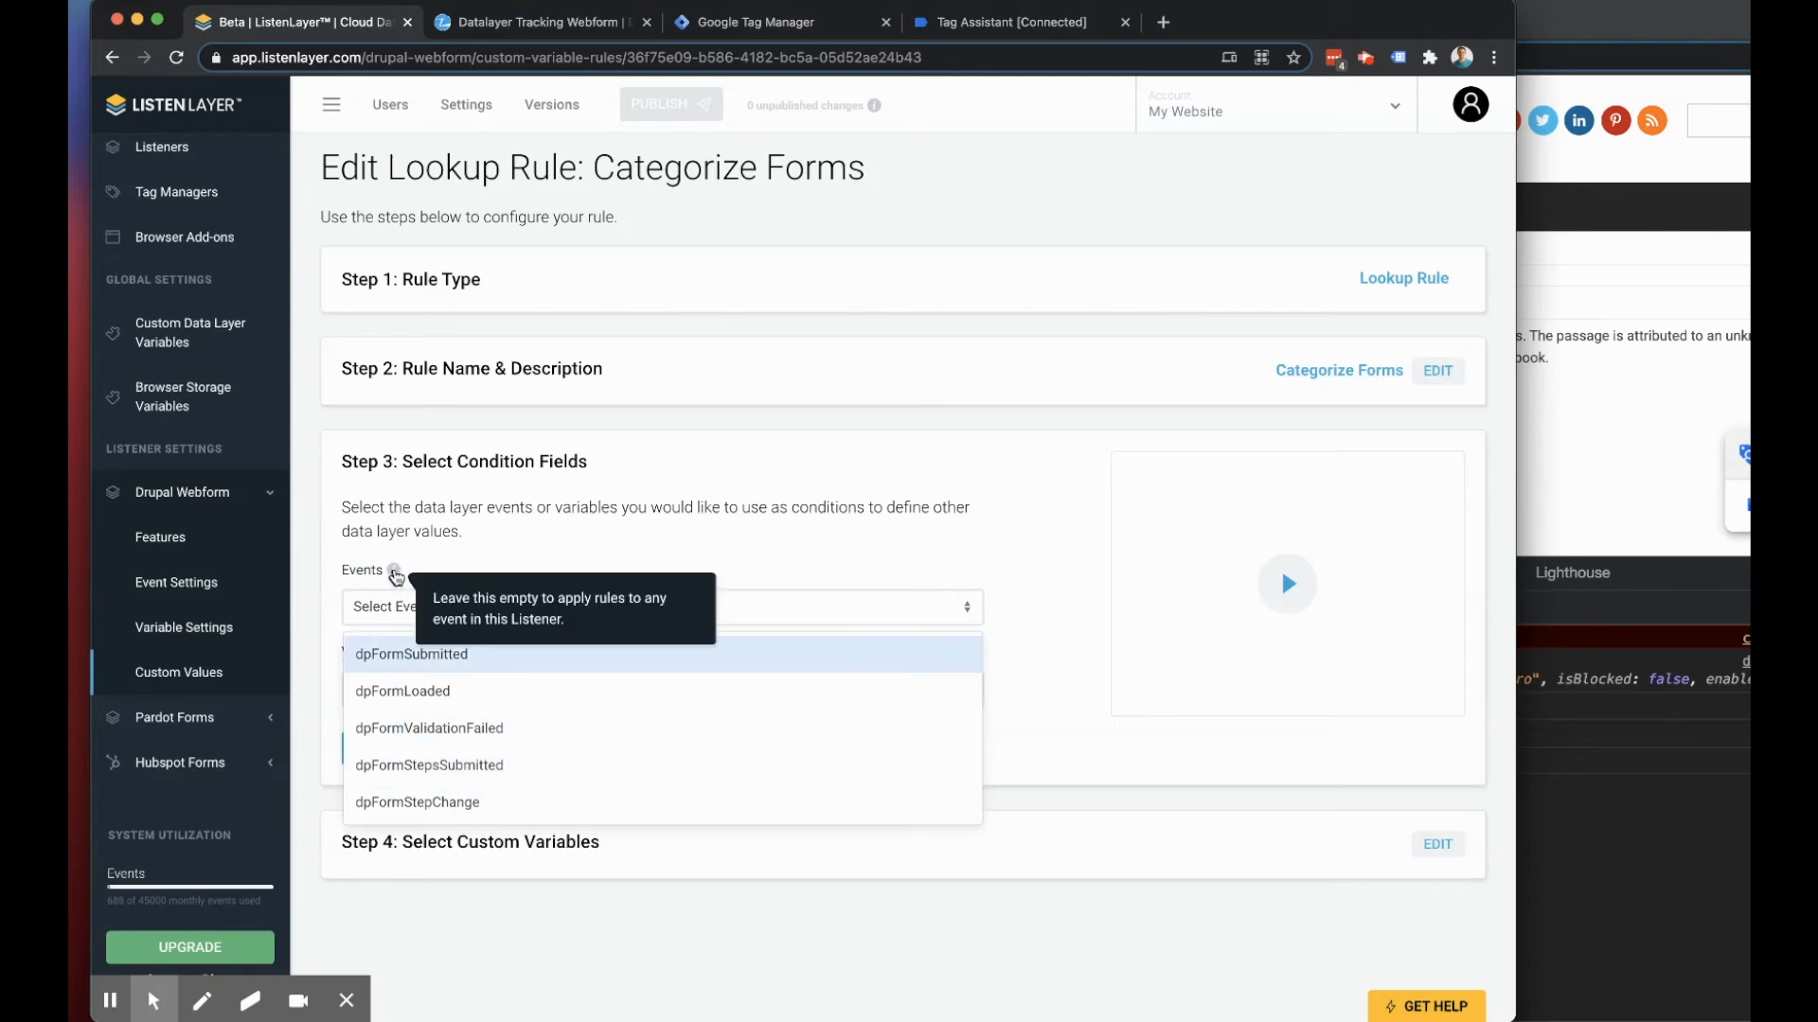
click(721, 541)
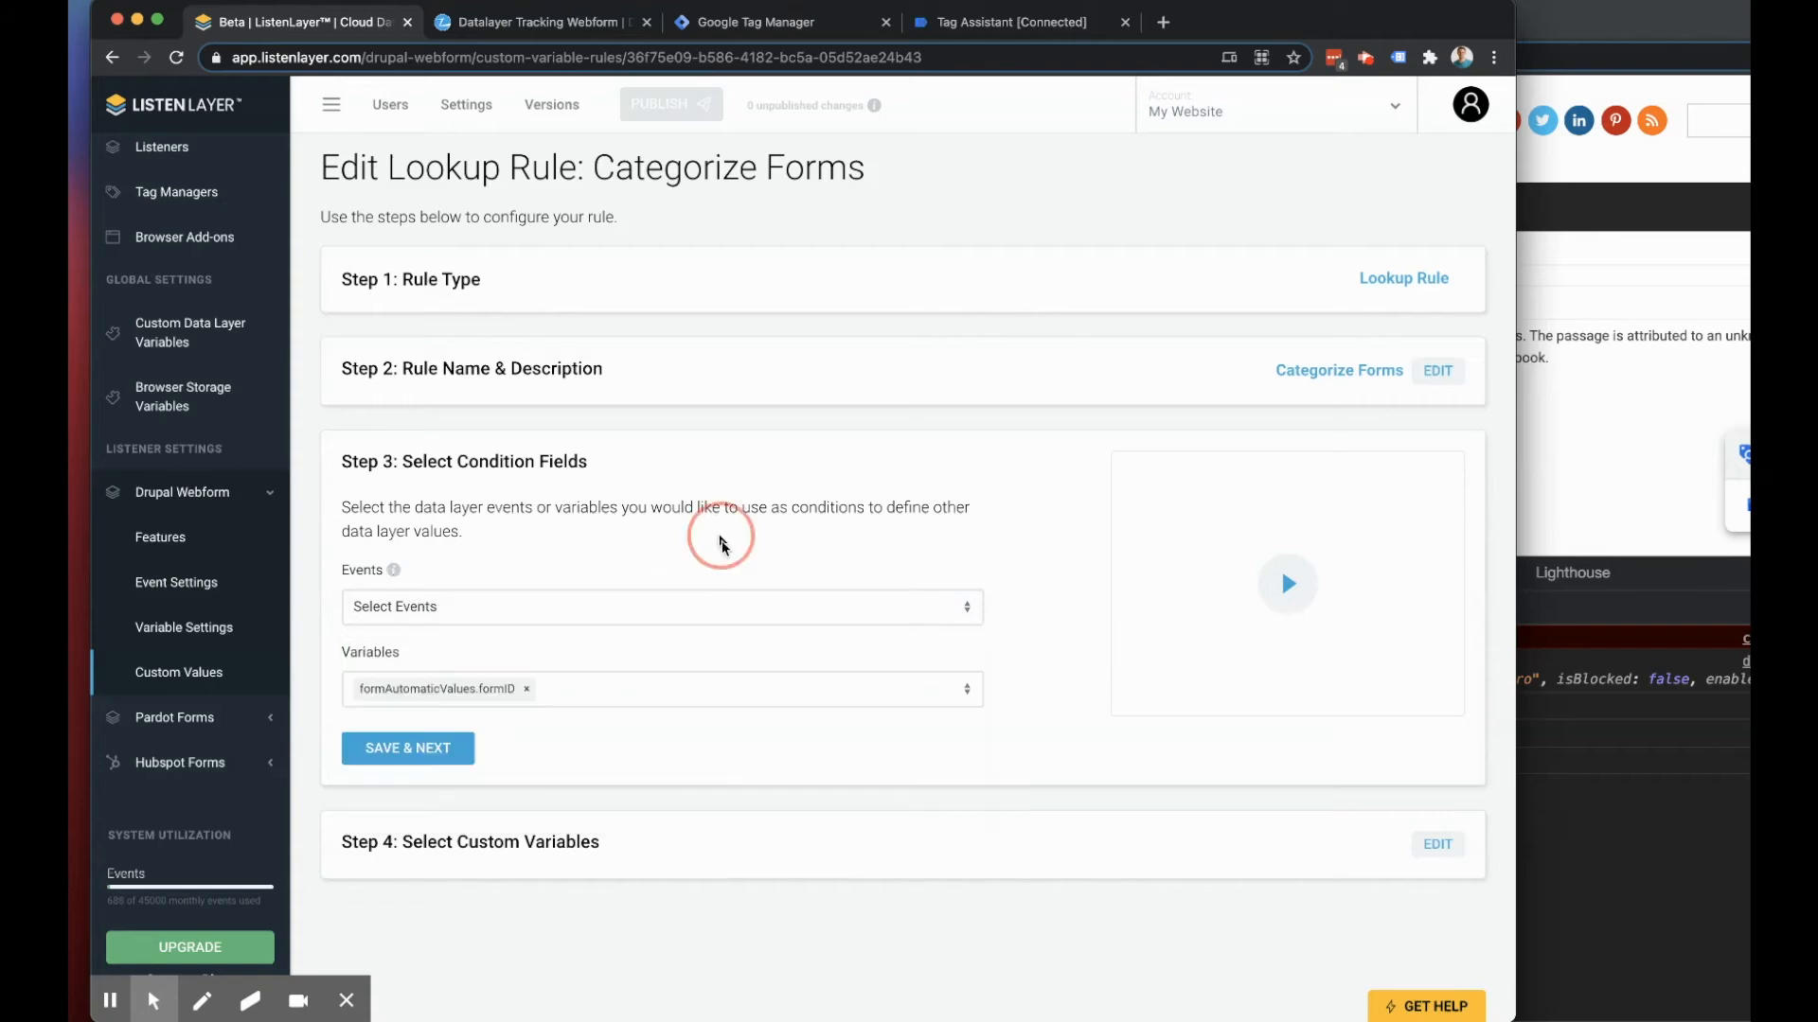
Step: Save the condition fields with formAutomaticValues.formID and the custom variables formCategory, formName and userScoreChange, continuing to the value table
scroll(1030, 591, down, 1)
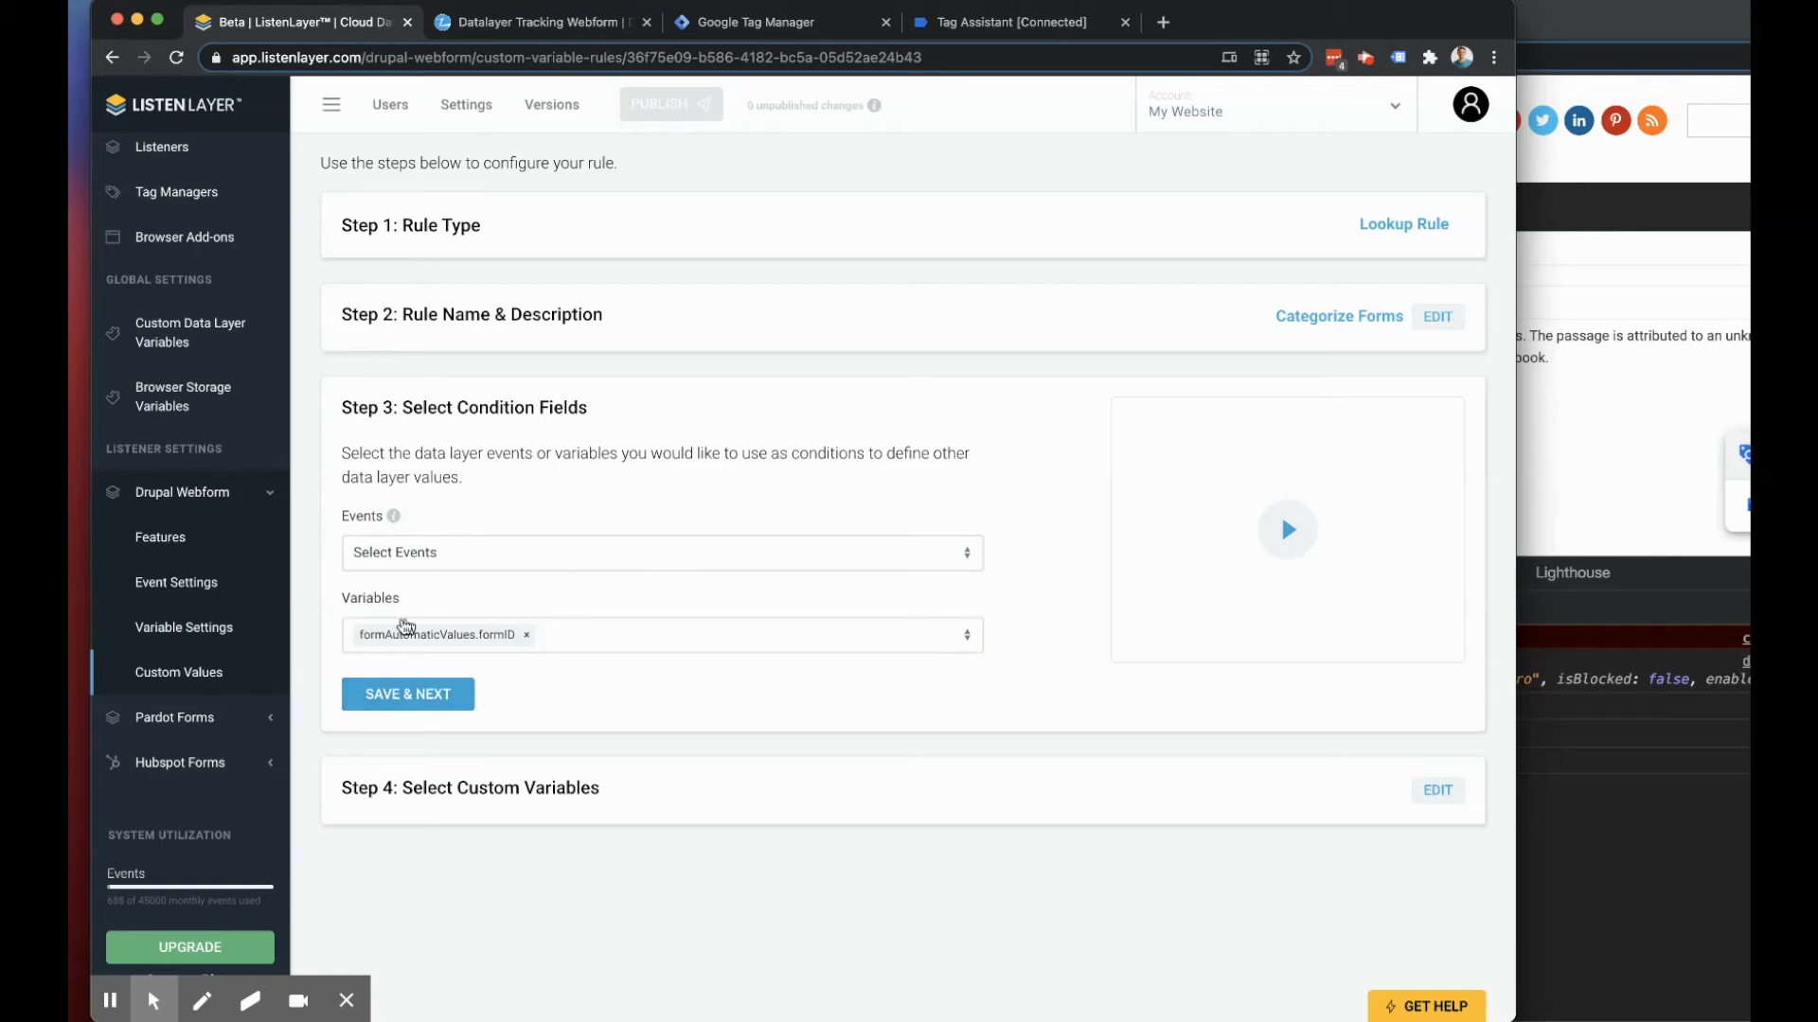
click(401, 695)
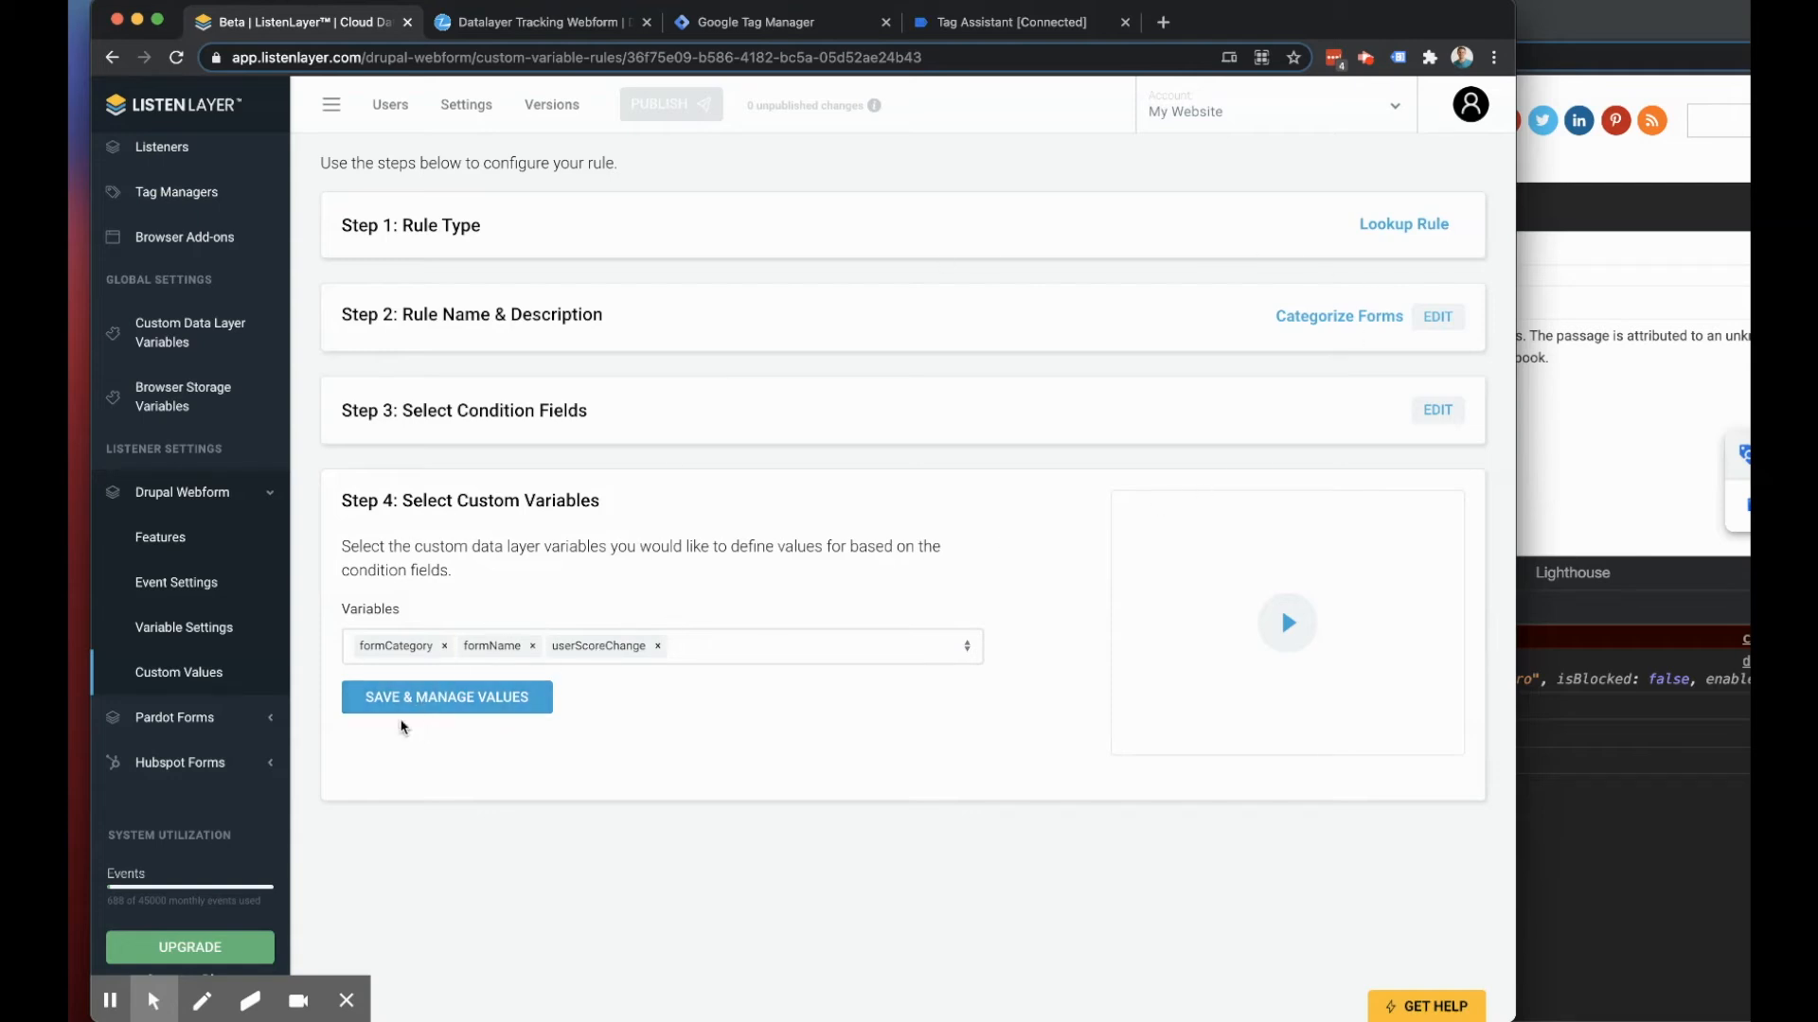
click(440, 699)
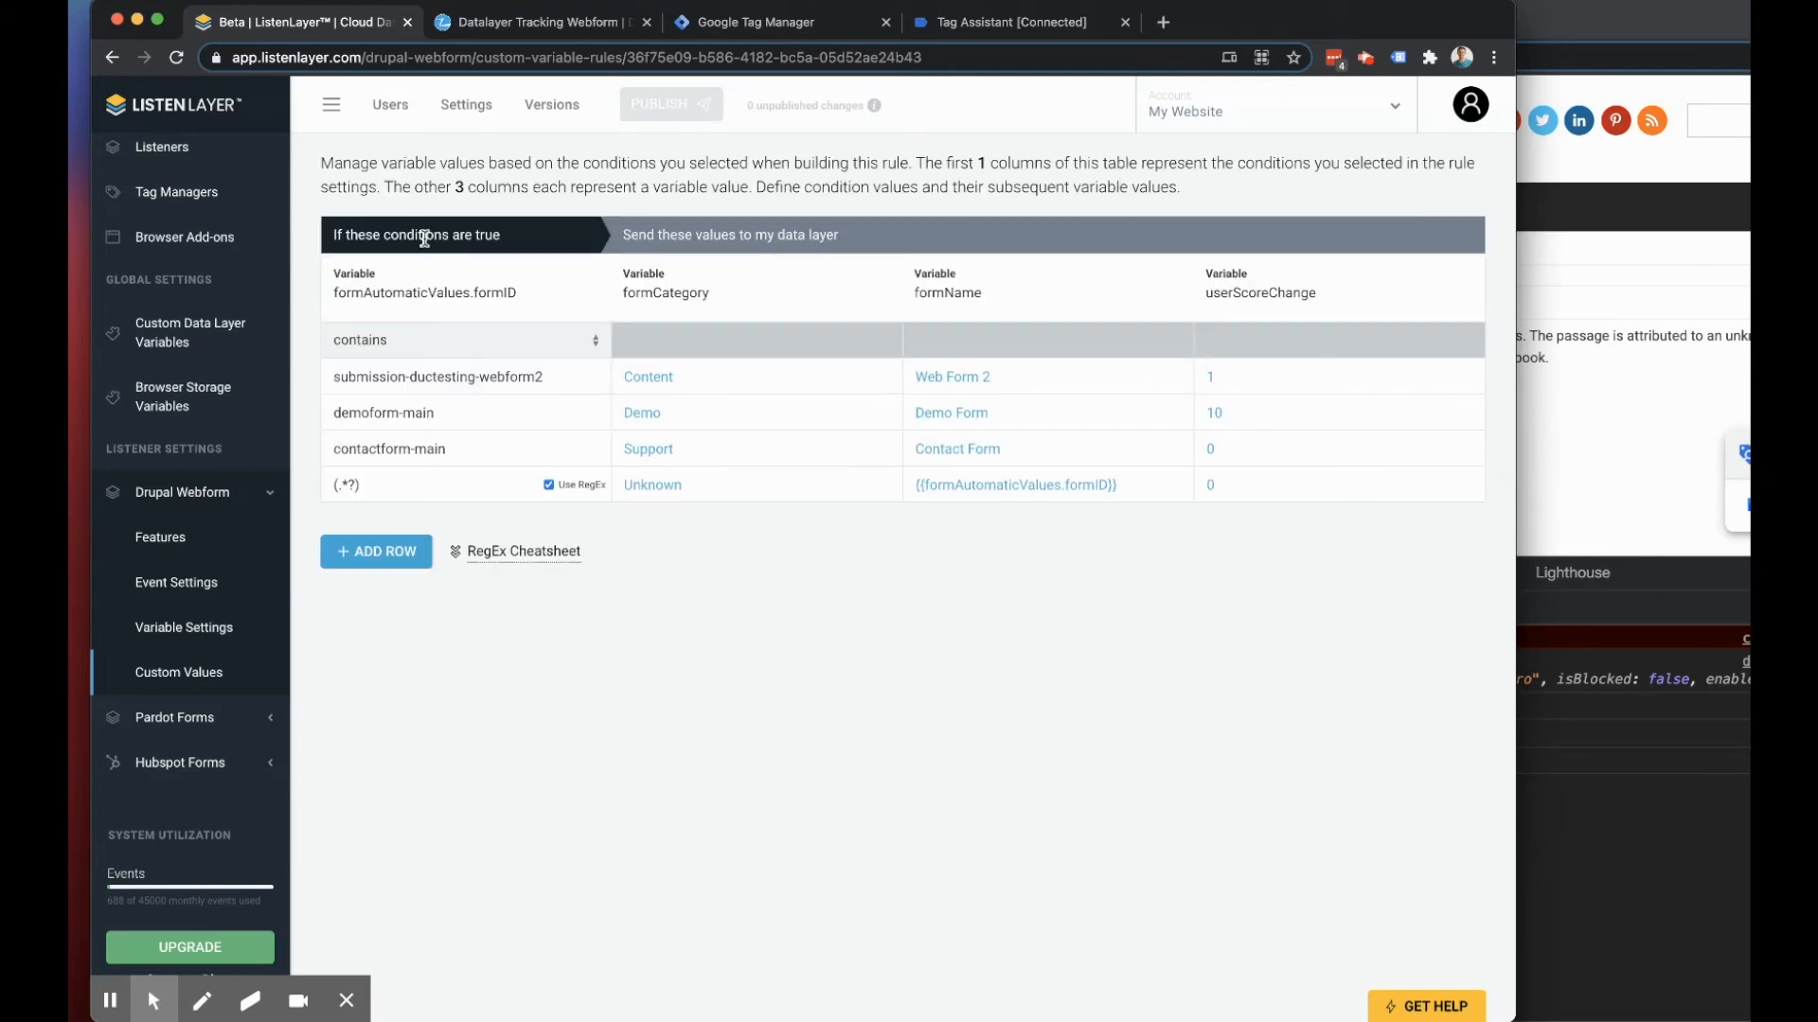
Step: Review the lookup table's conditions and values, and look up the wildcard pattern (.*?) in the RegEx cheatsheet
mouse_move(424, 238)
mouse_down()
mouse_move(344, 341)
mouse_move(422, 248)
mouse_up()
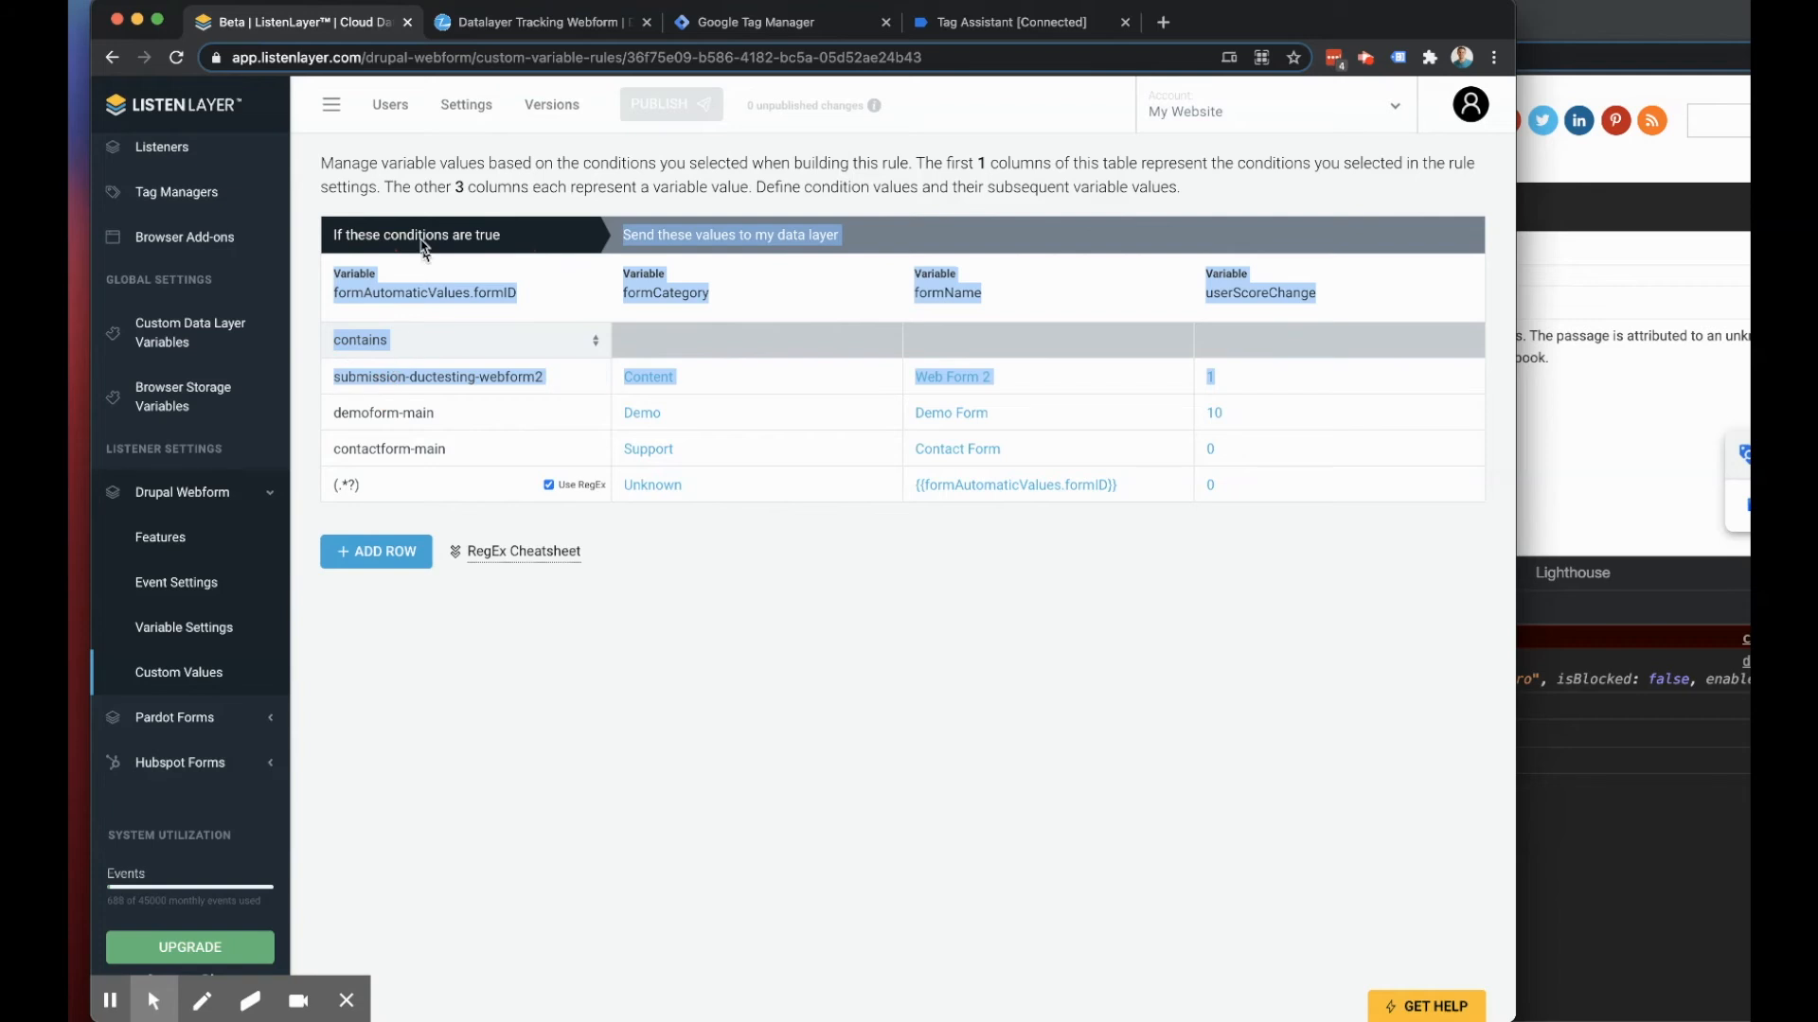
click(591, 652)
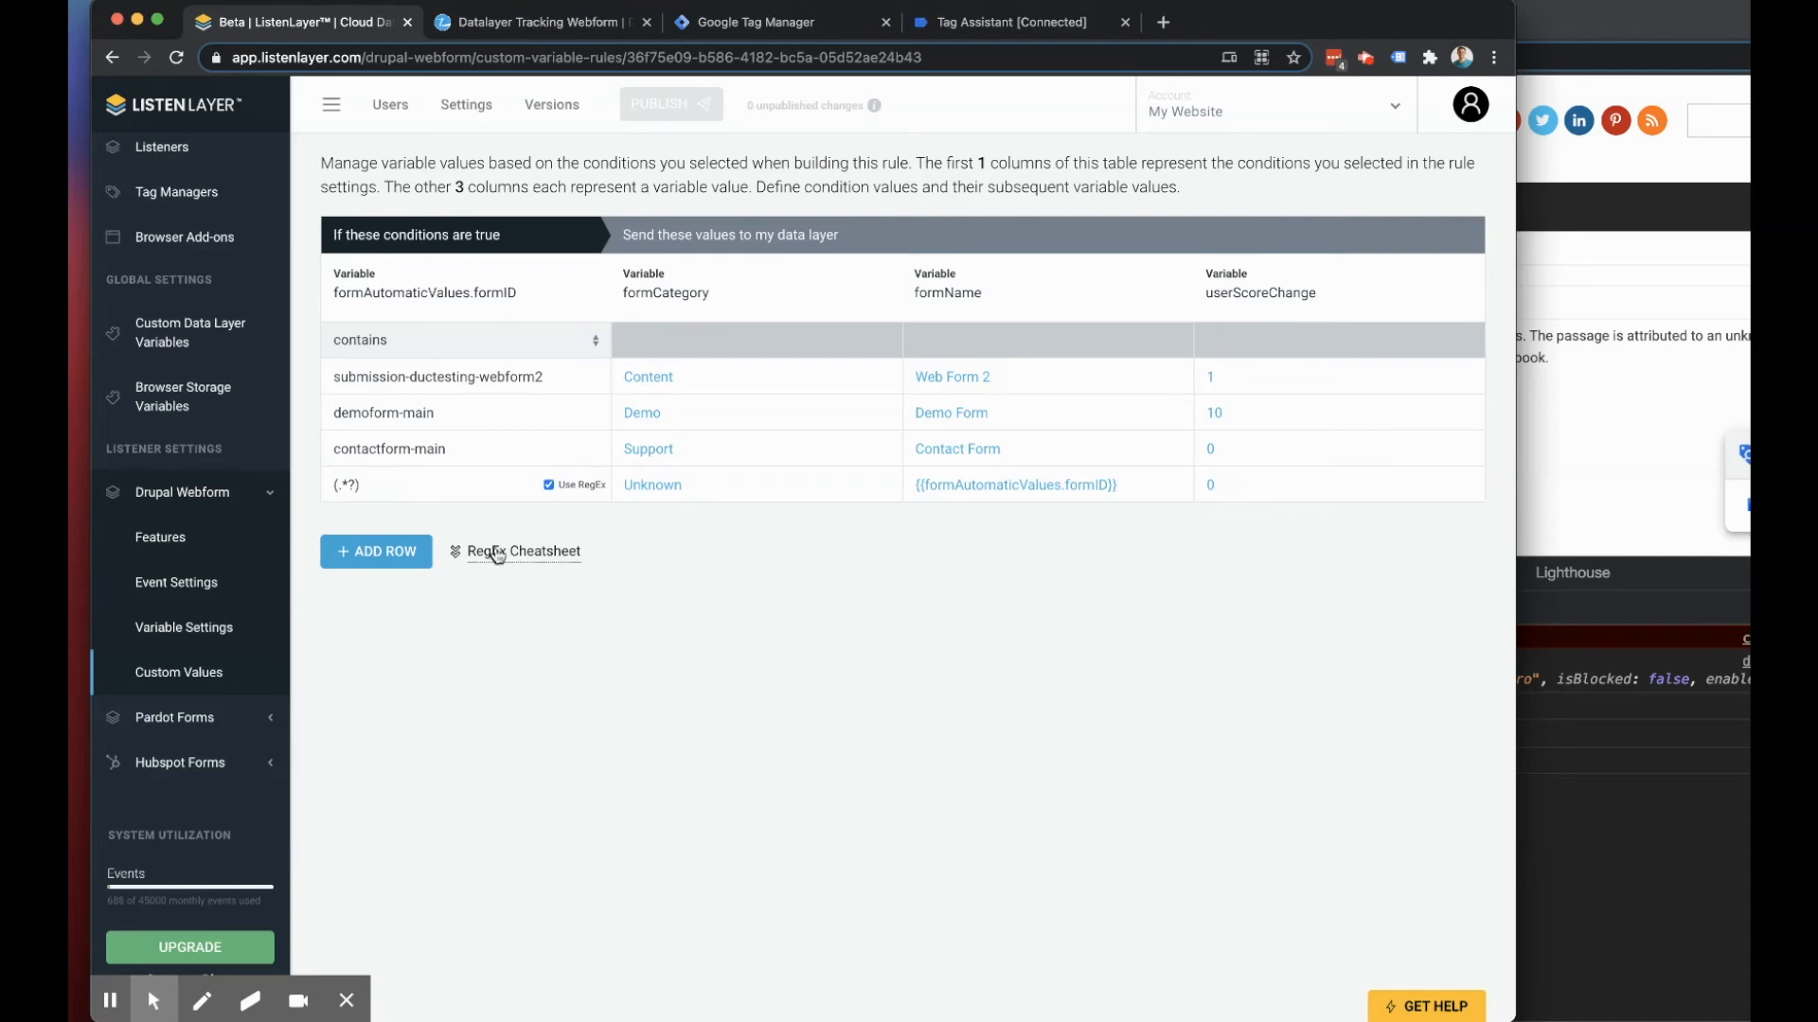
mouse_move(516, 554)
double_click(478, 592)
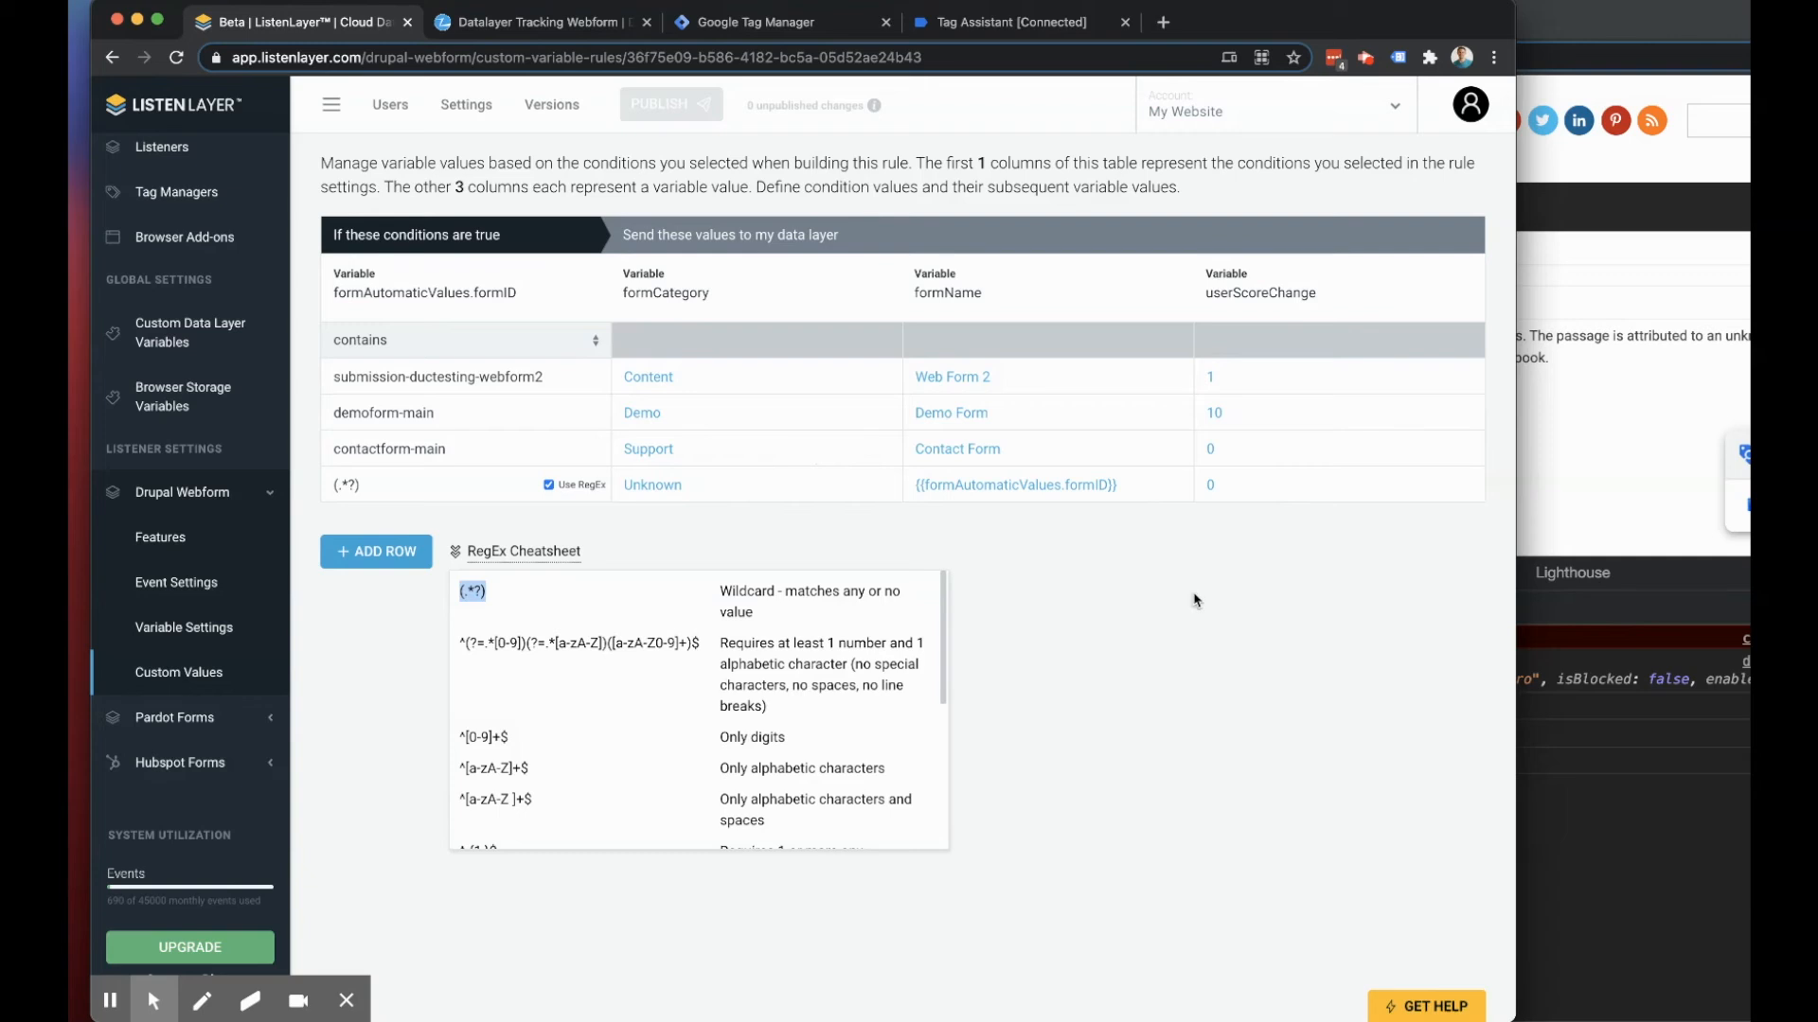
click(1099, 559)
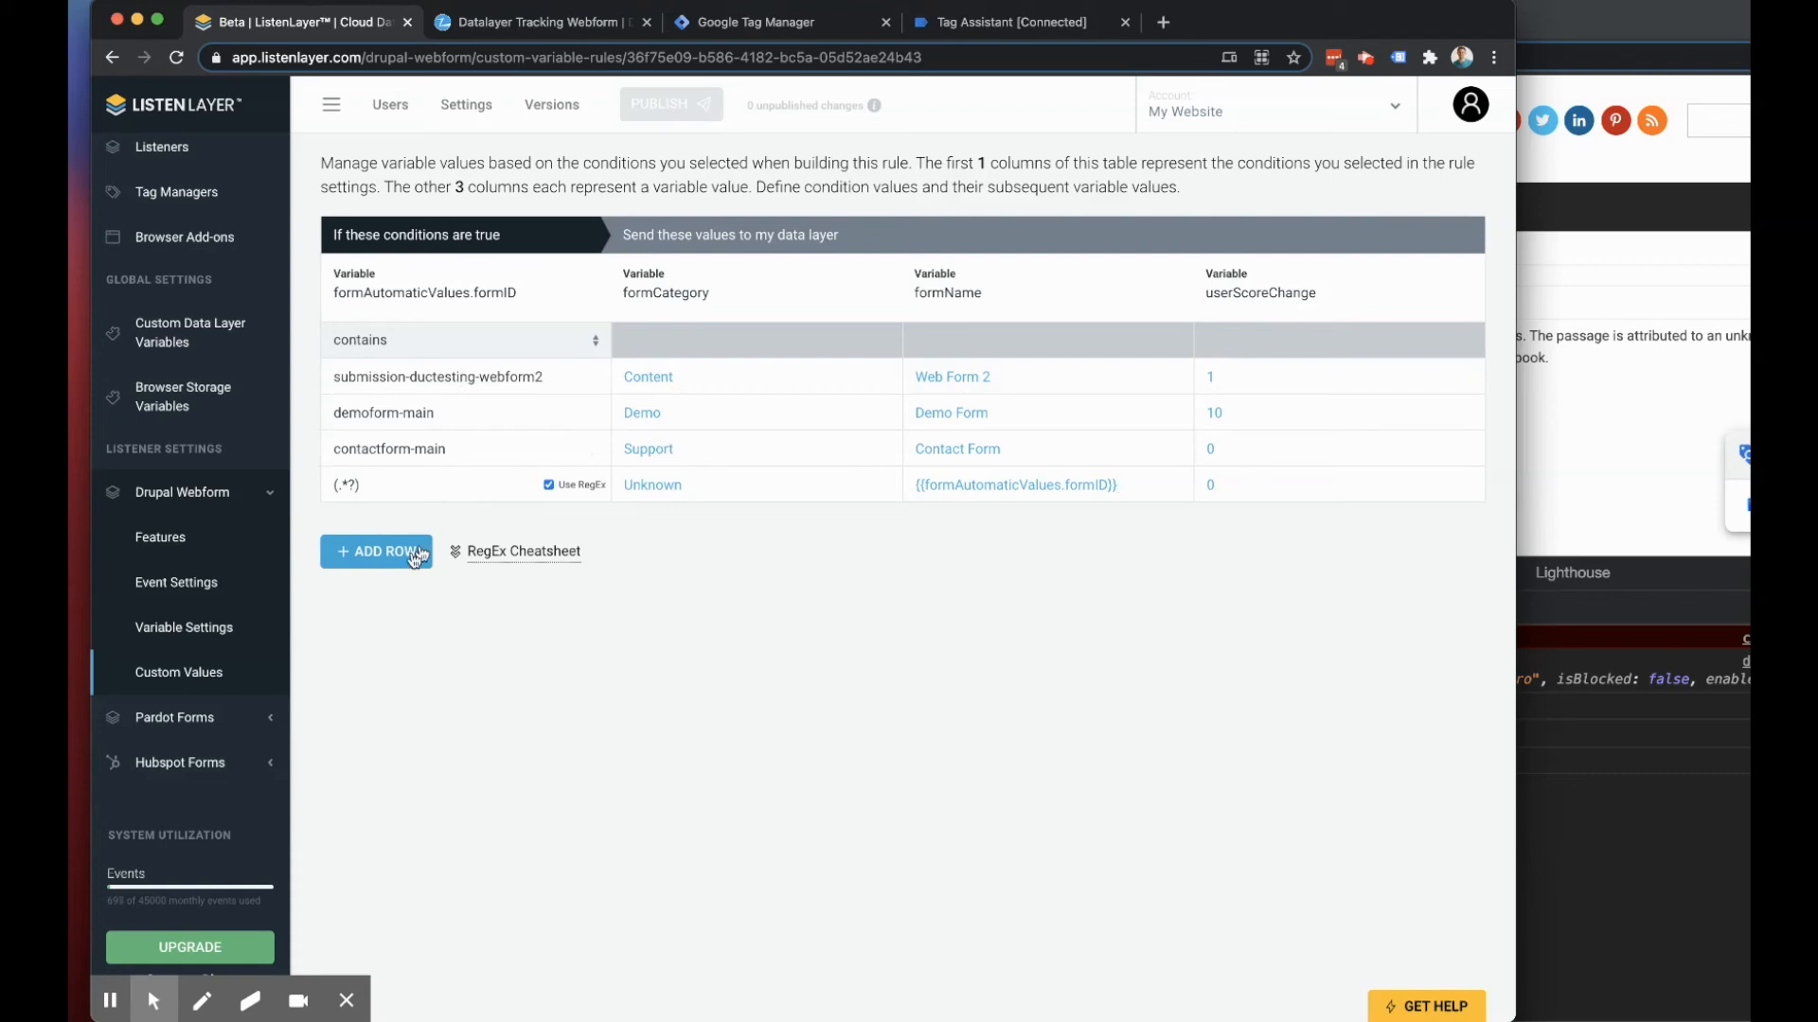
Step: Switch to Tag Assistant, open dpFormLoaded event 148 and examine its formID value
scroll(1190, 884, up, 2)
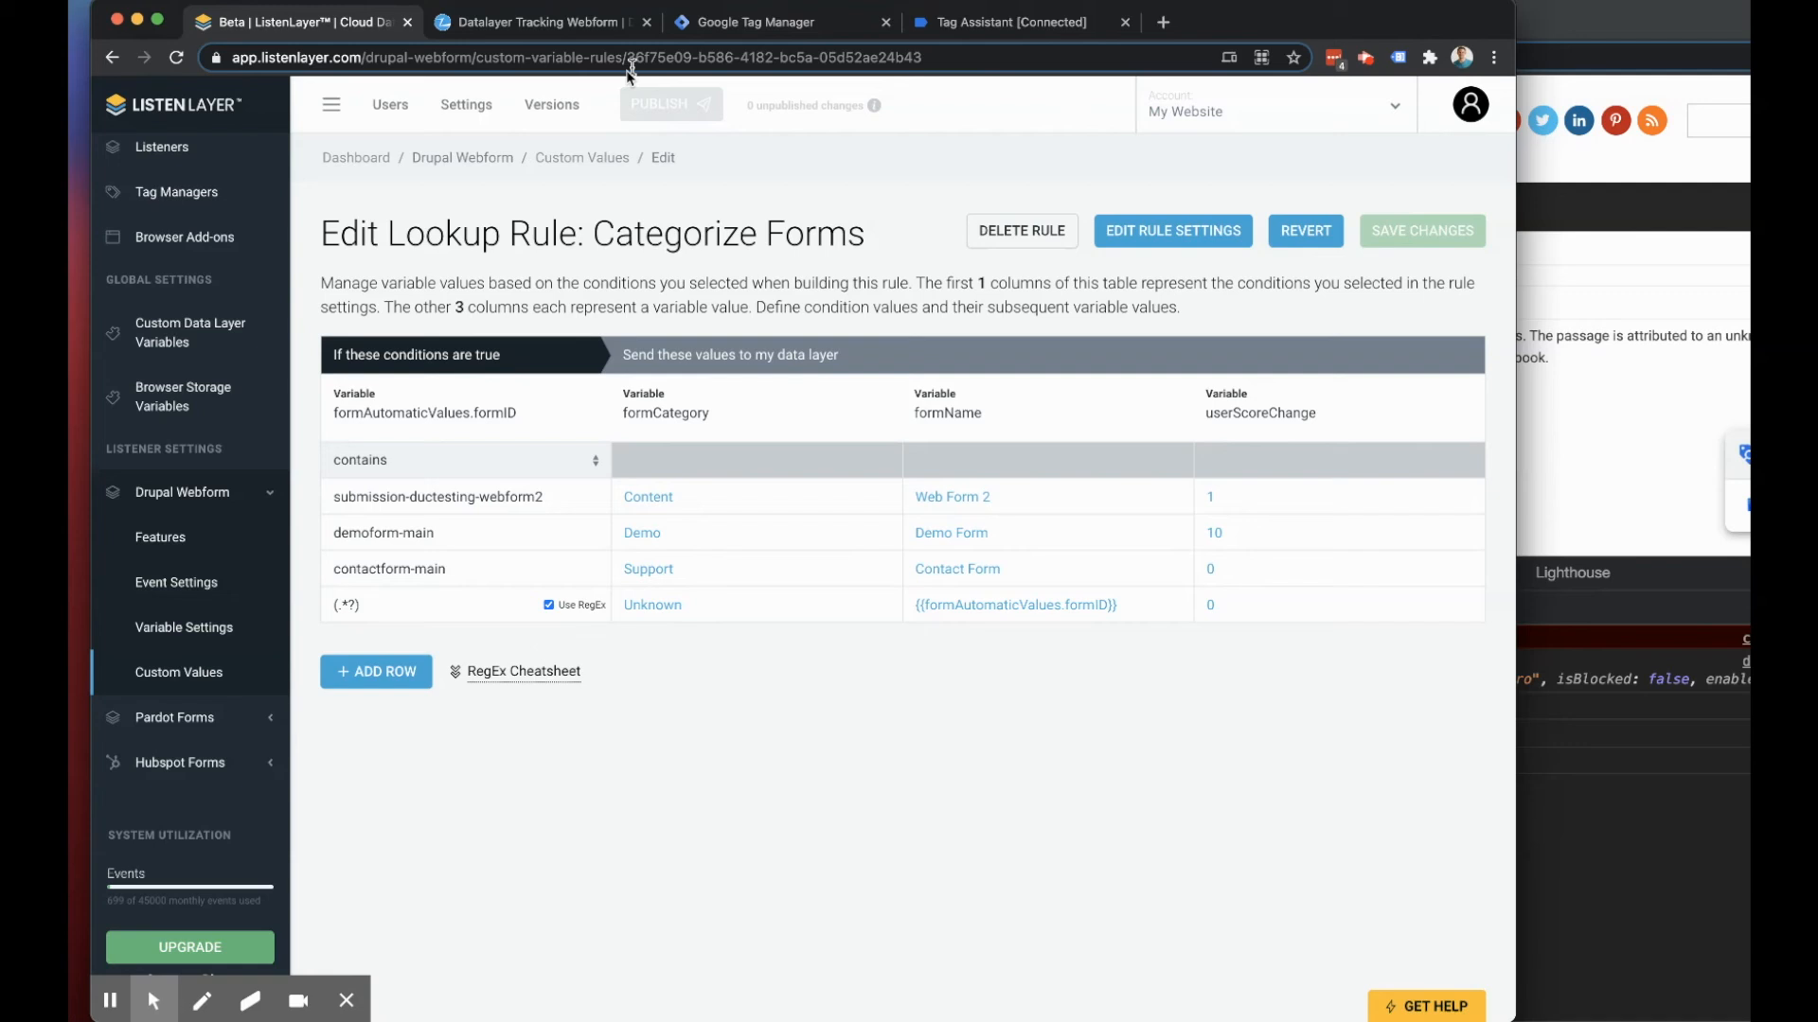
click(958, 27)
click(1614, 417)
scroll(1614, 417, down, 3)
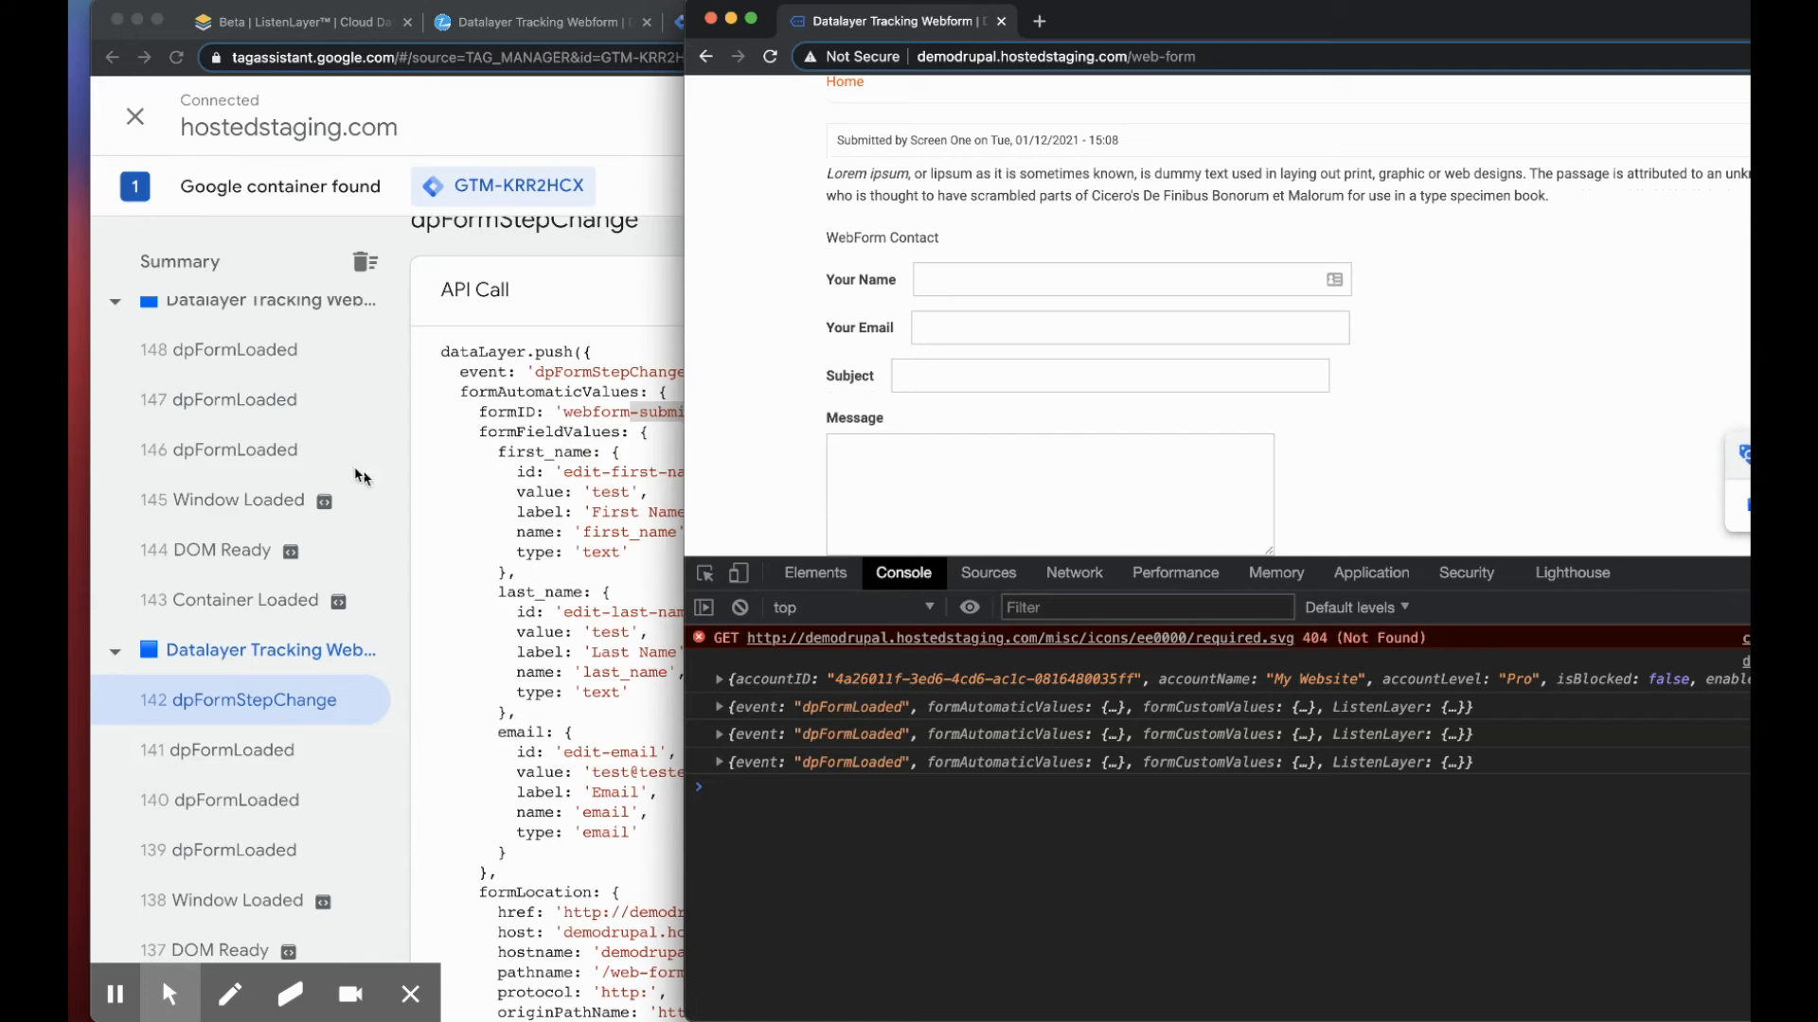
click(383, 439)
scroll(383, 438, up, 1)
click(1558, 384)
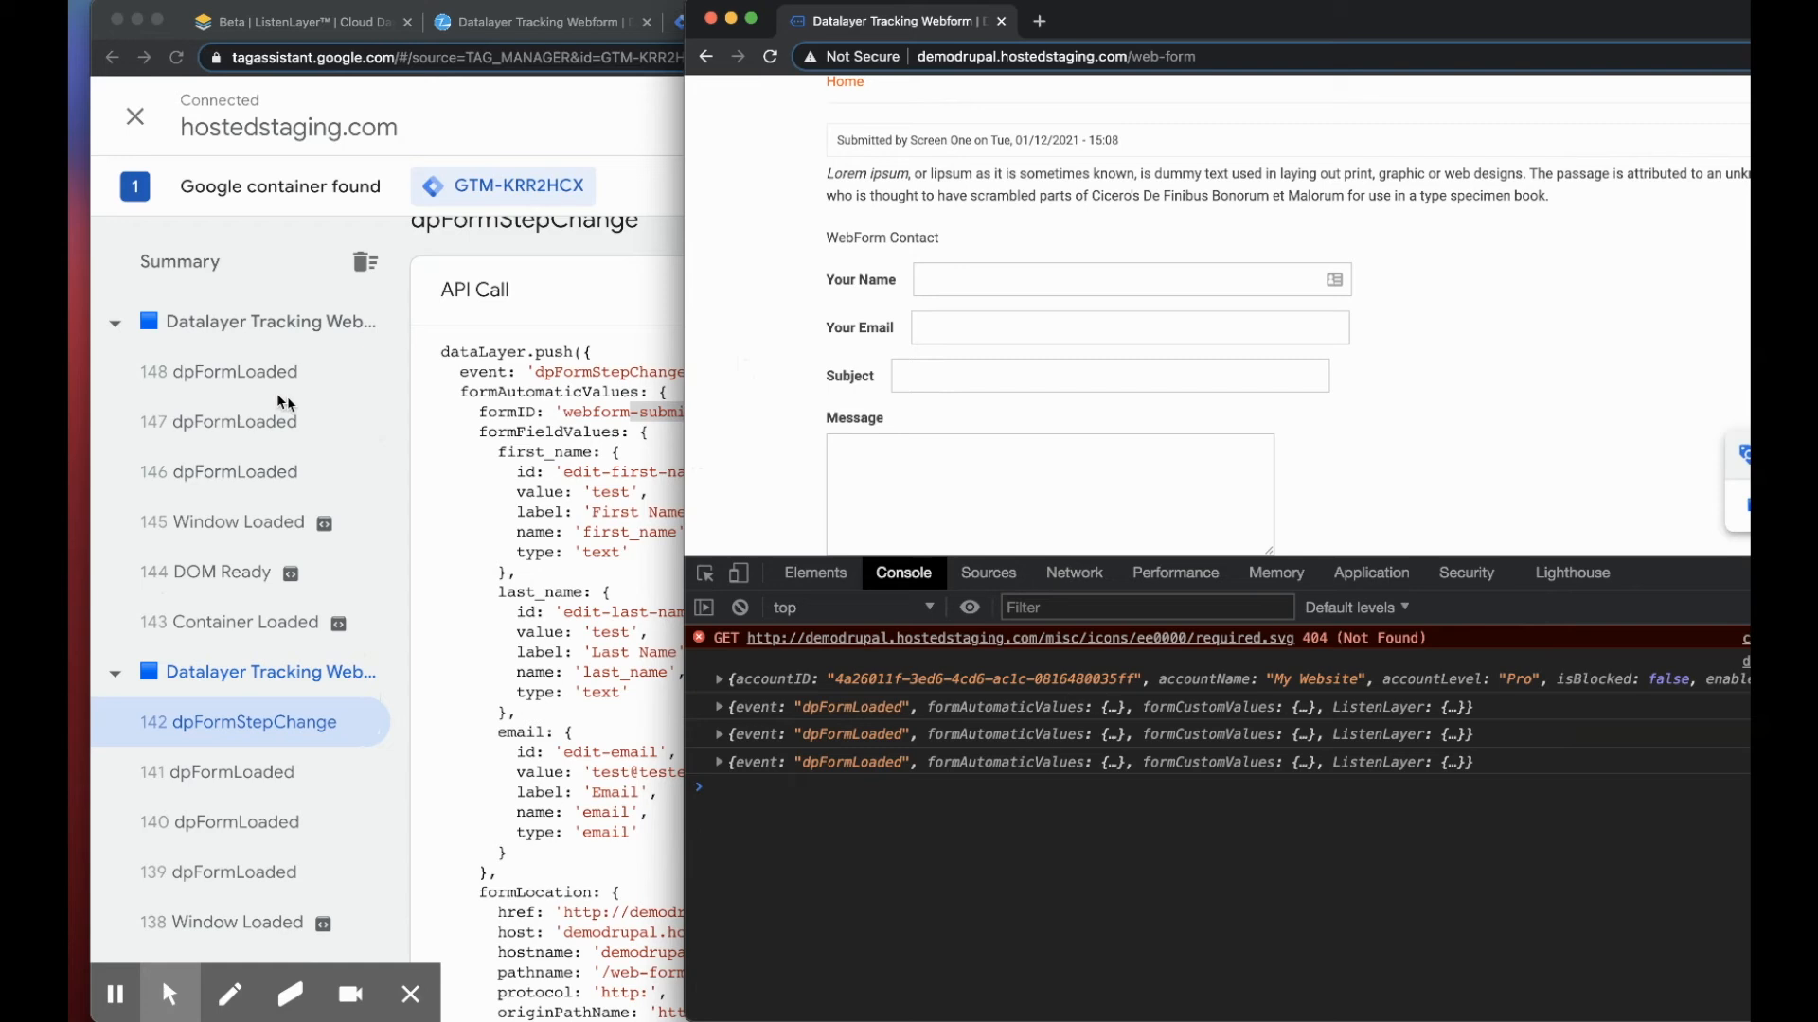
click(235, 376)
click(241, 391)
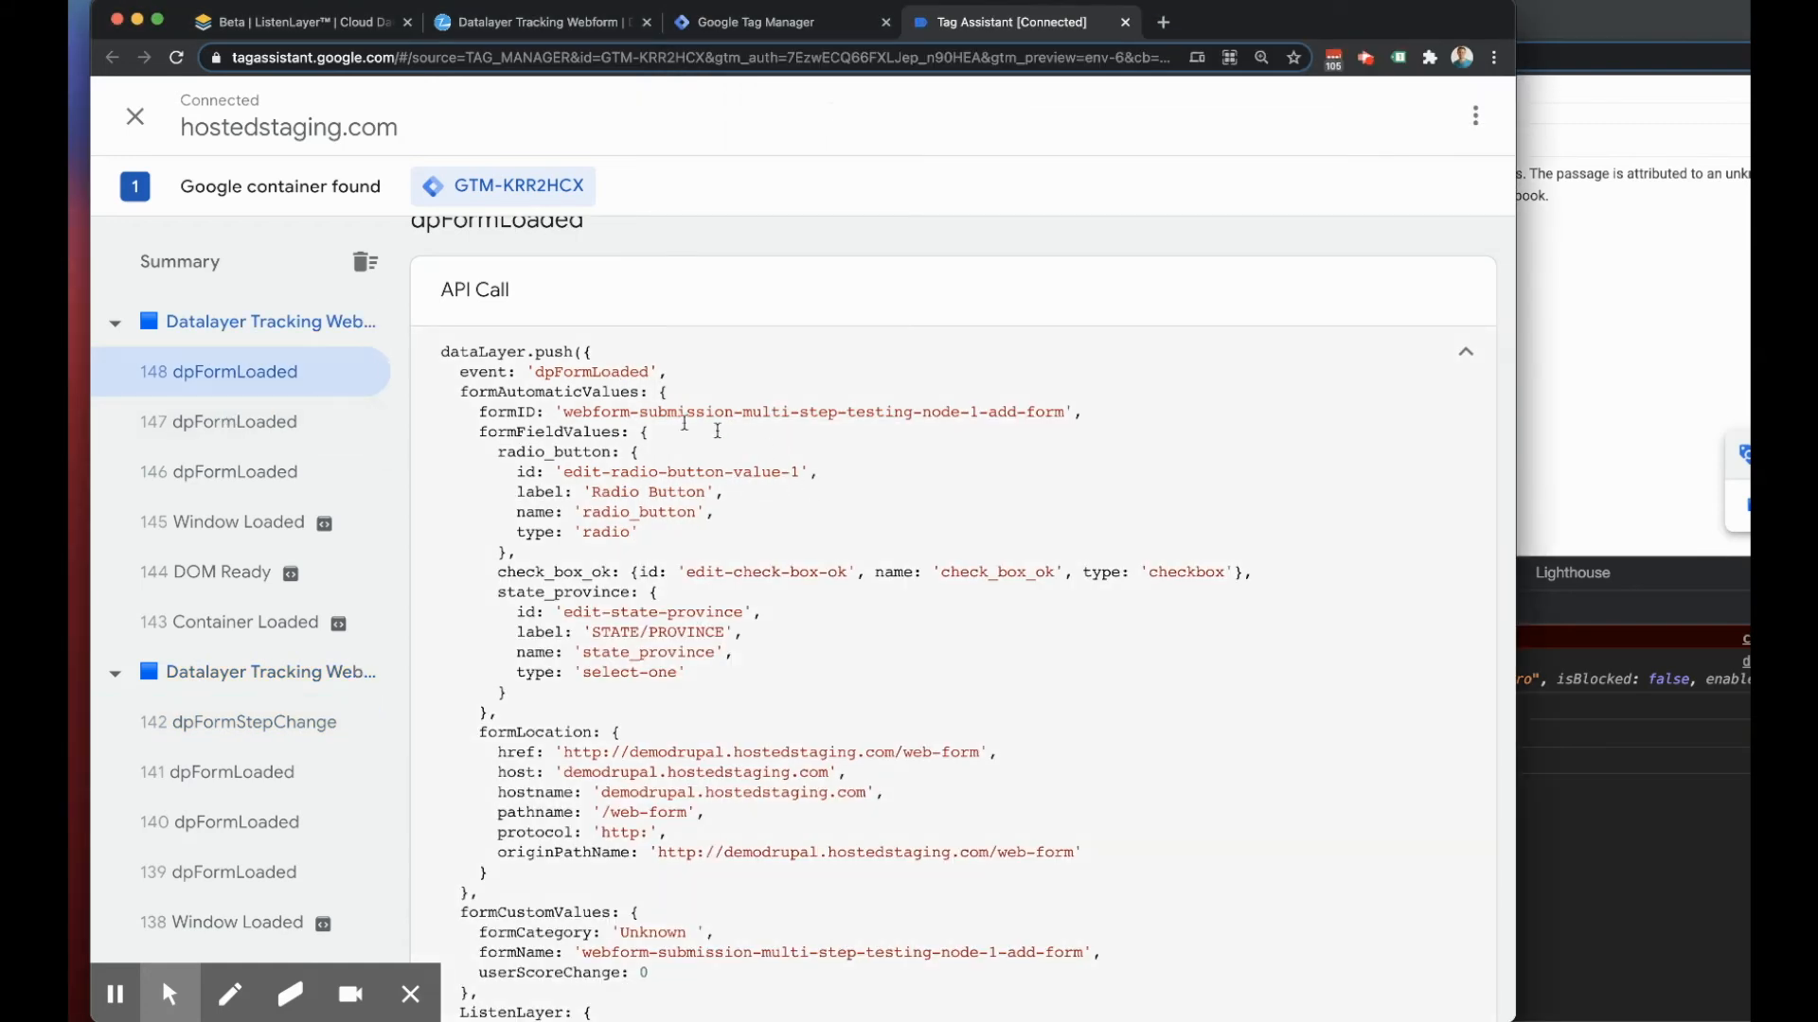
drag(637, 411, 913, 413)
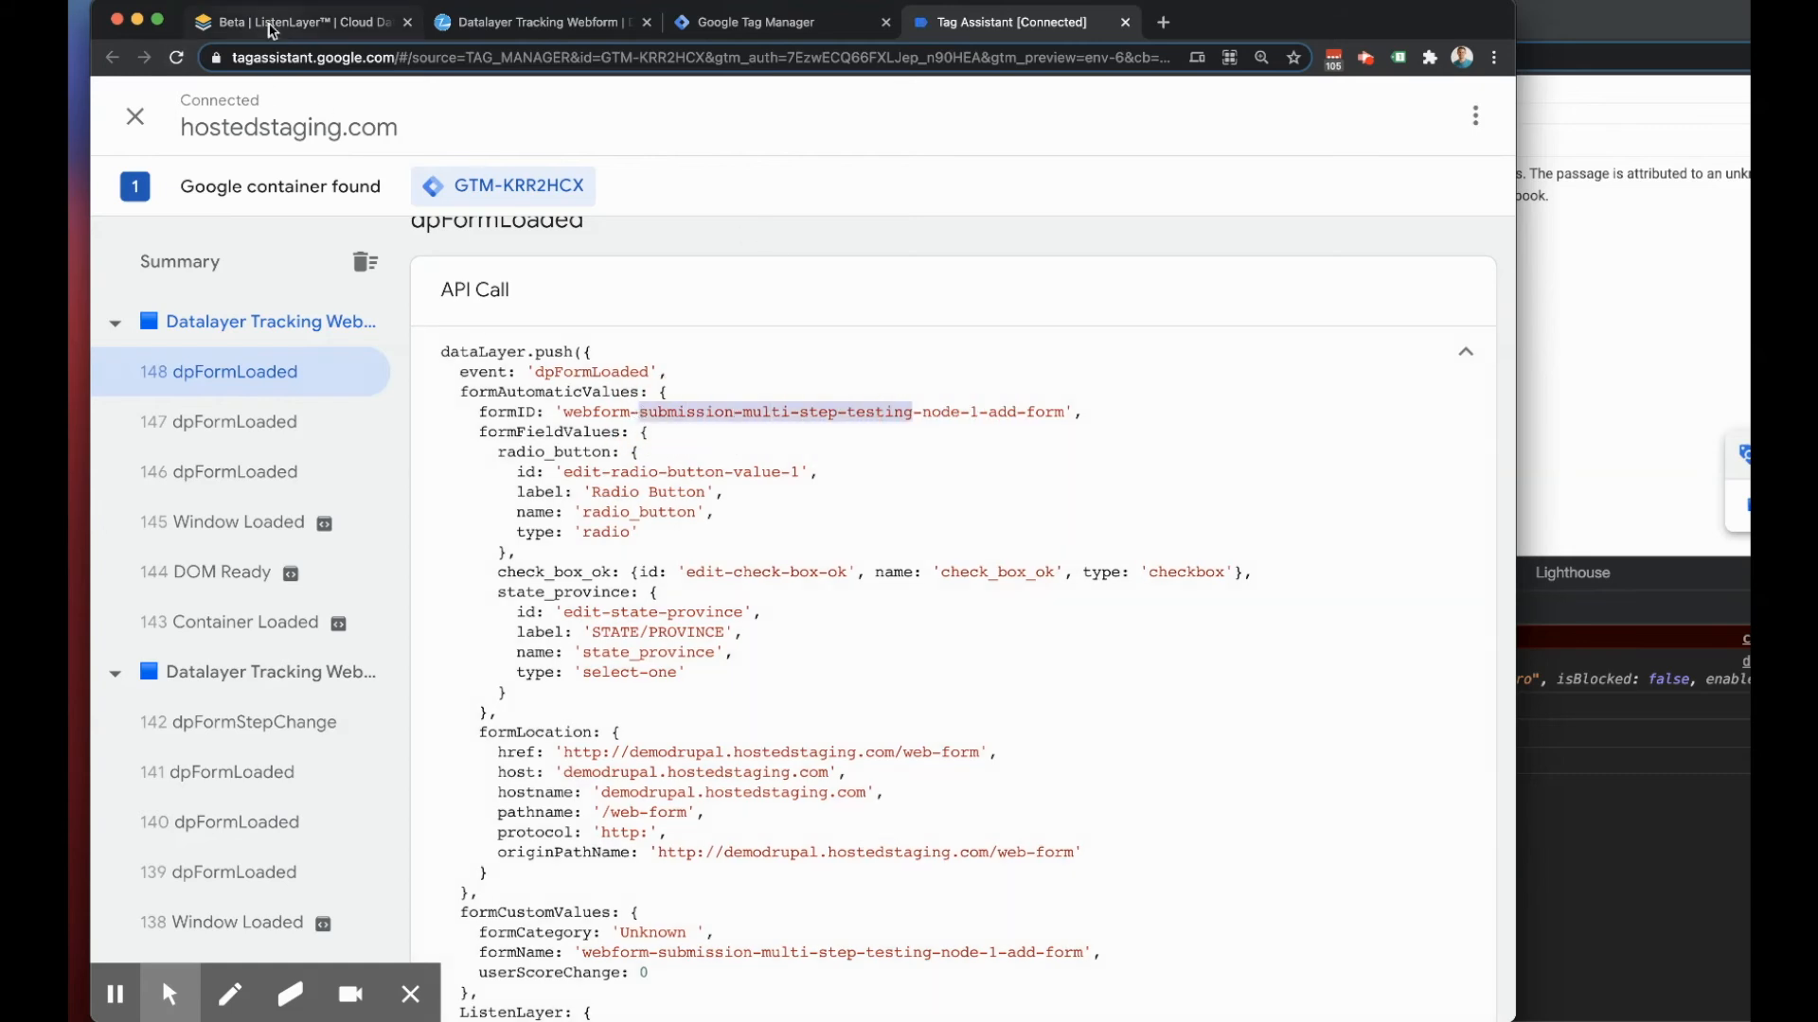
Step: Compare the lookup rule's wildcard row in ListenLayer with the formCustomValues of dpFormLoaded event 148 in Tag Assistant
click(284, 24)
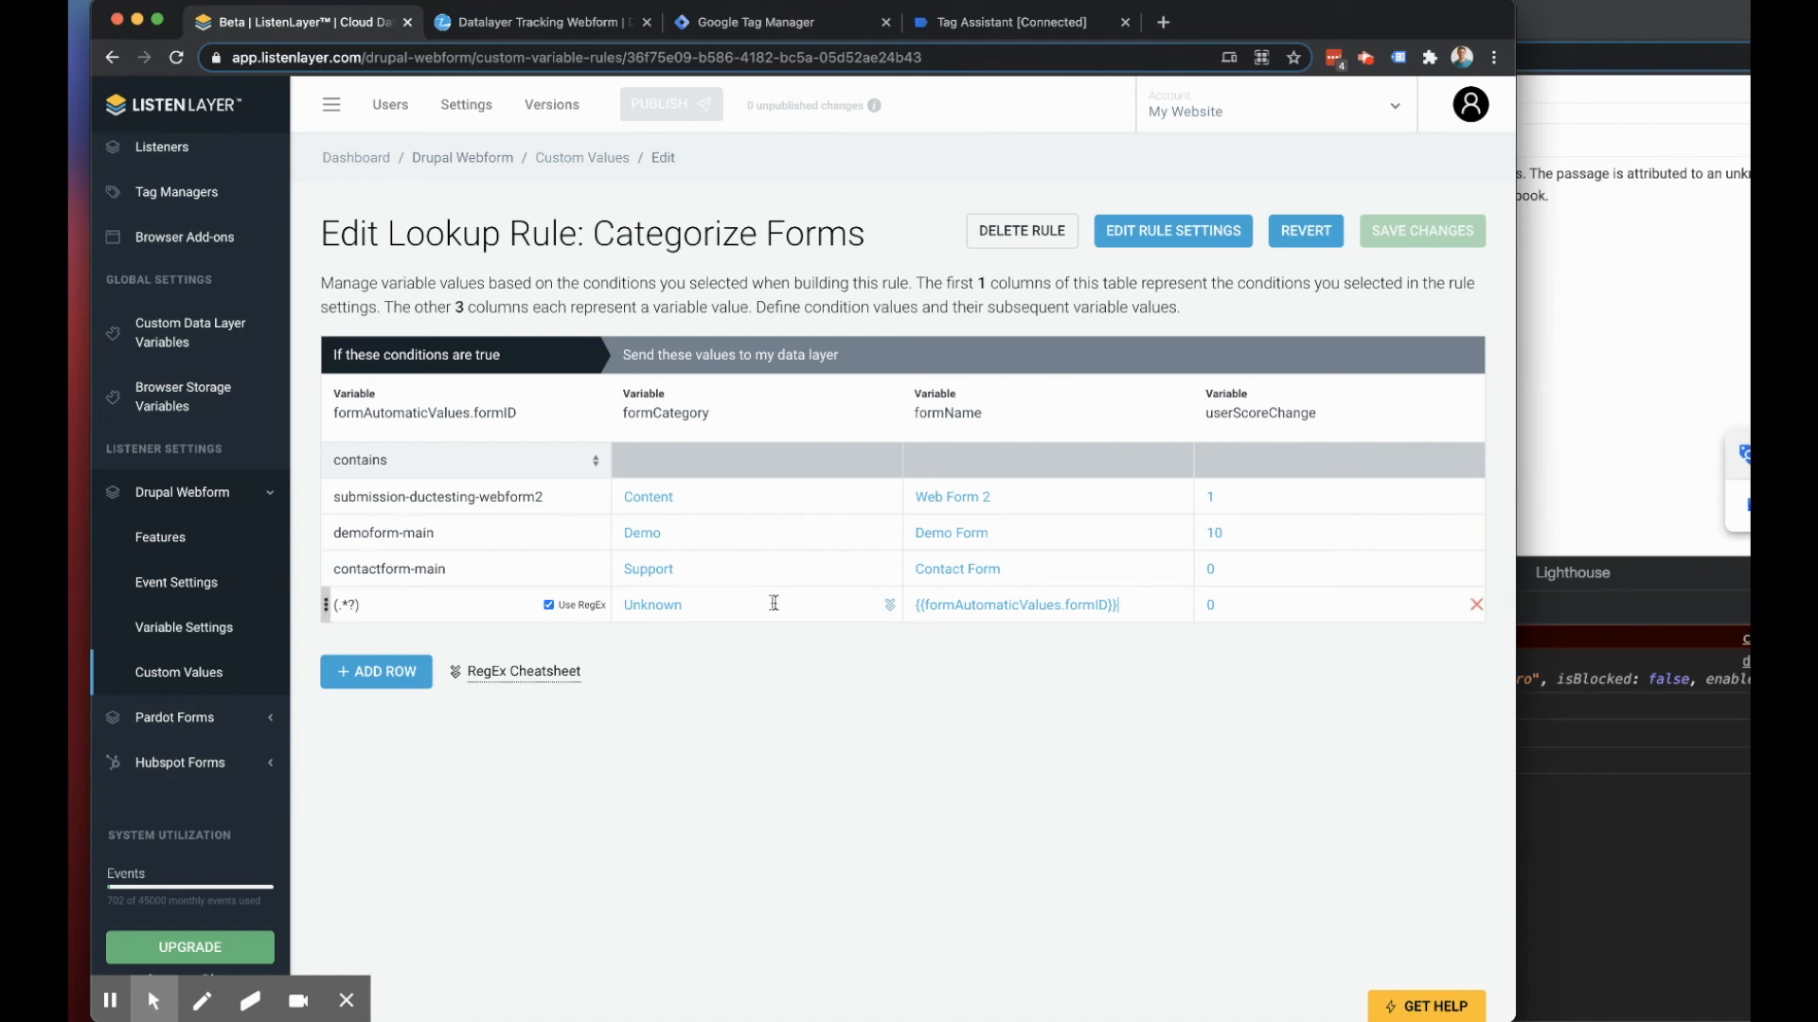
click(1011, 21)
scroll(780, 549, down, 3)
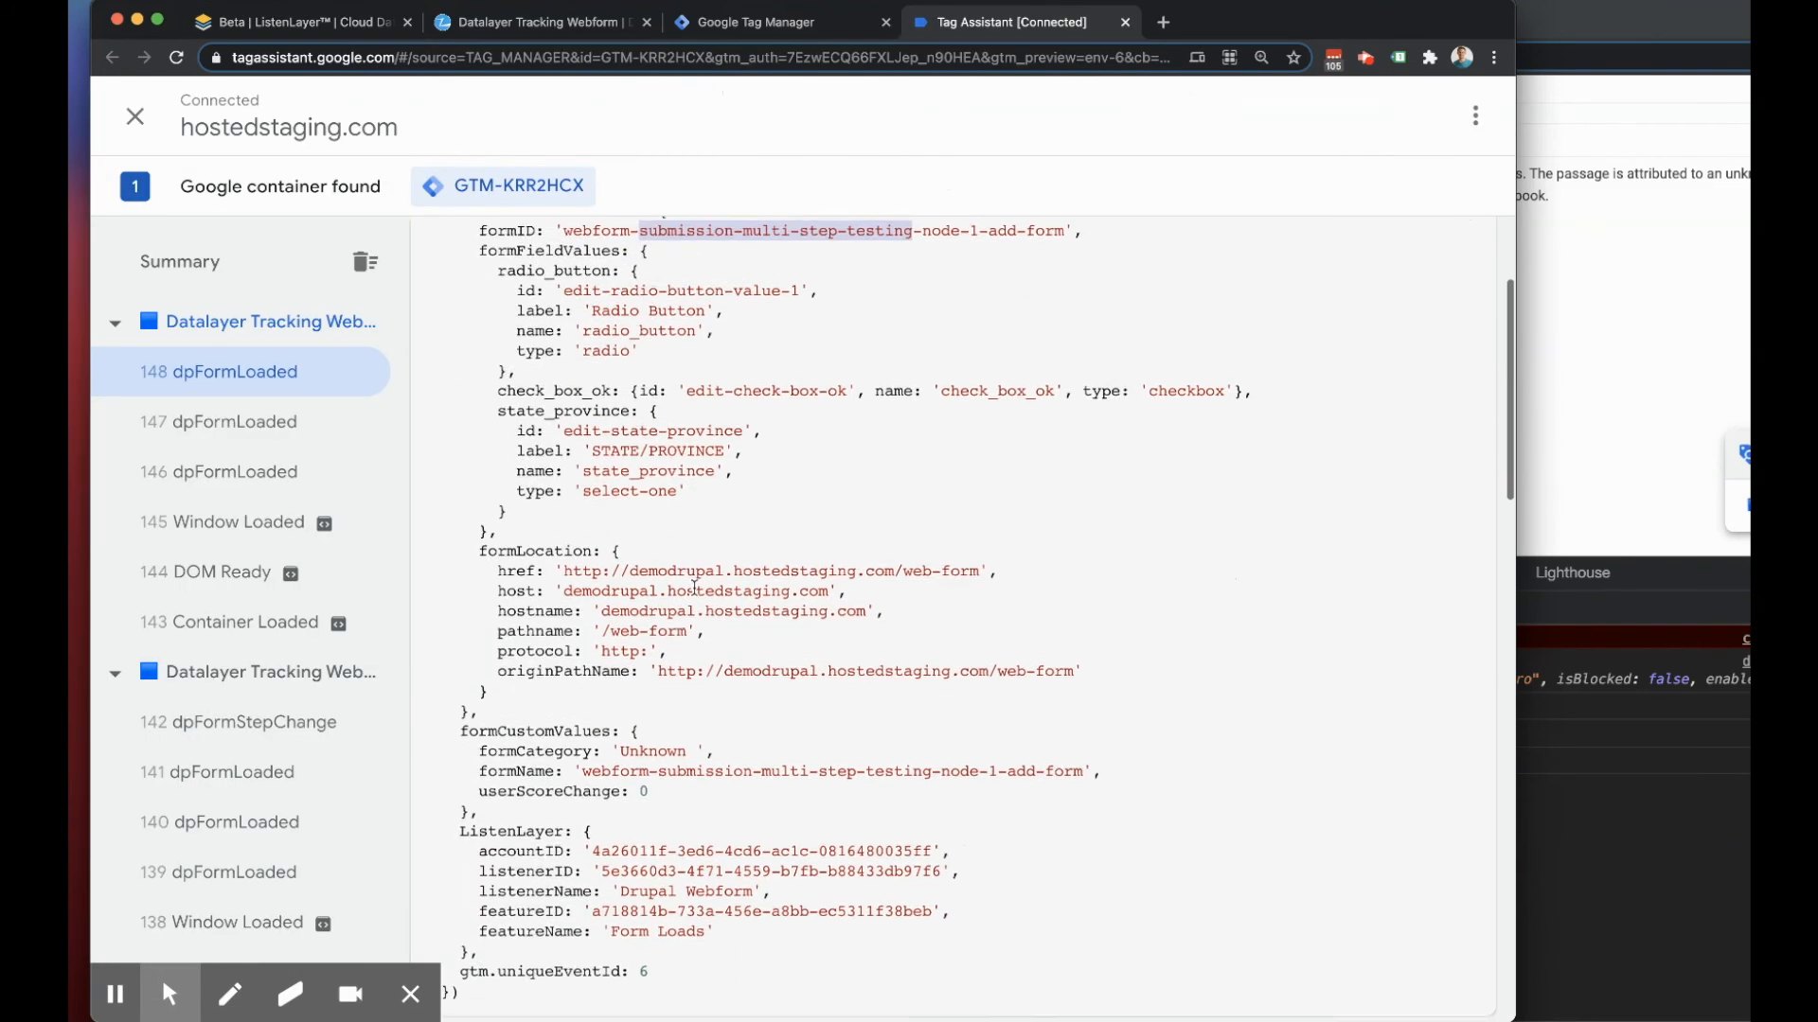
drag(460, 636, 691, 697)
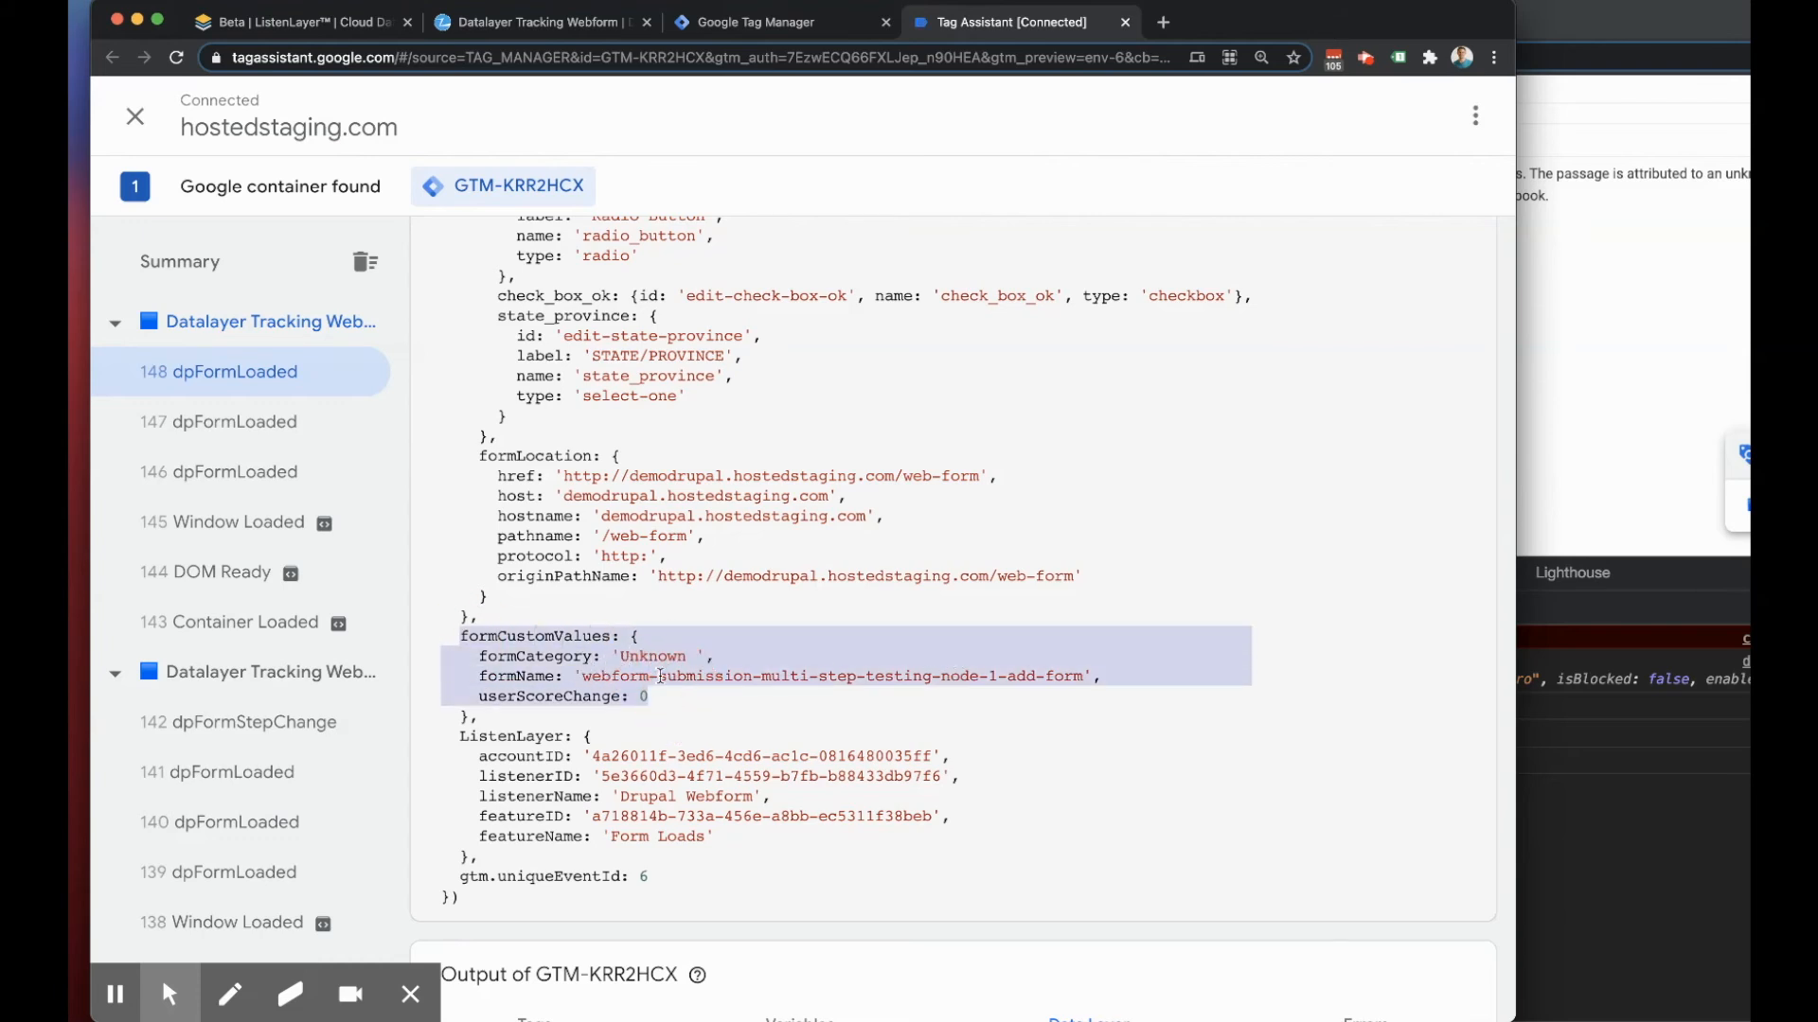
click(275, 24)
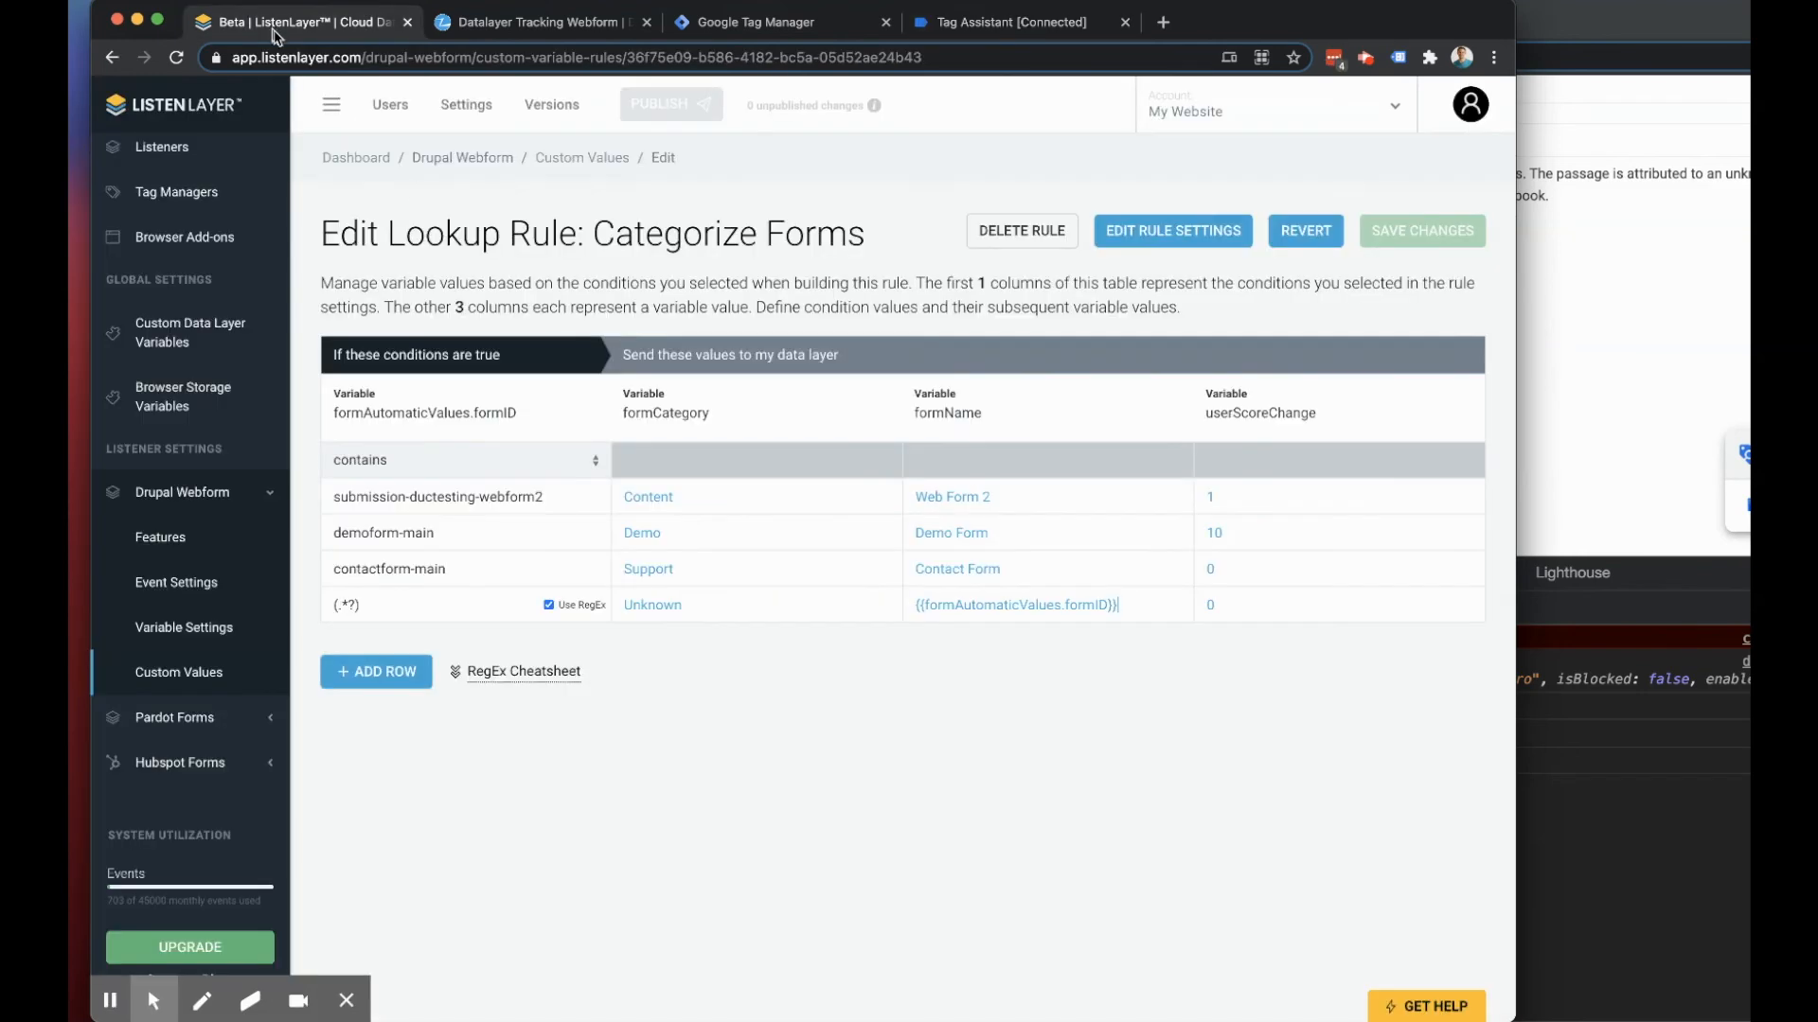
drag(1132, 606, 792, 727)
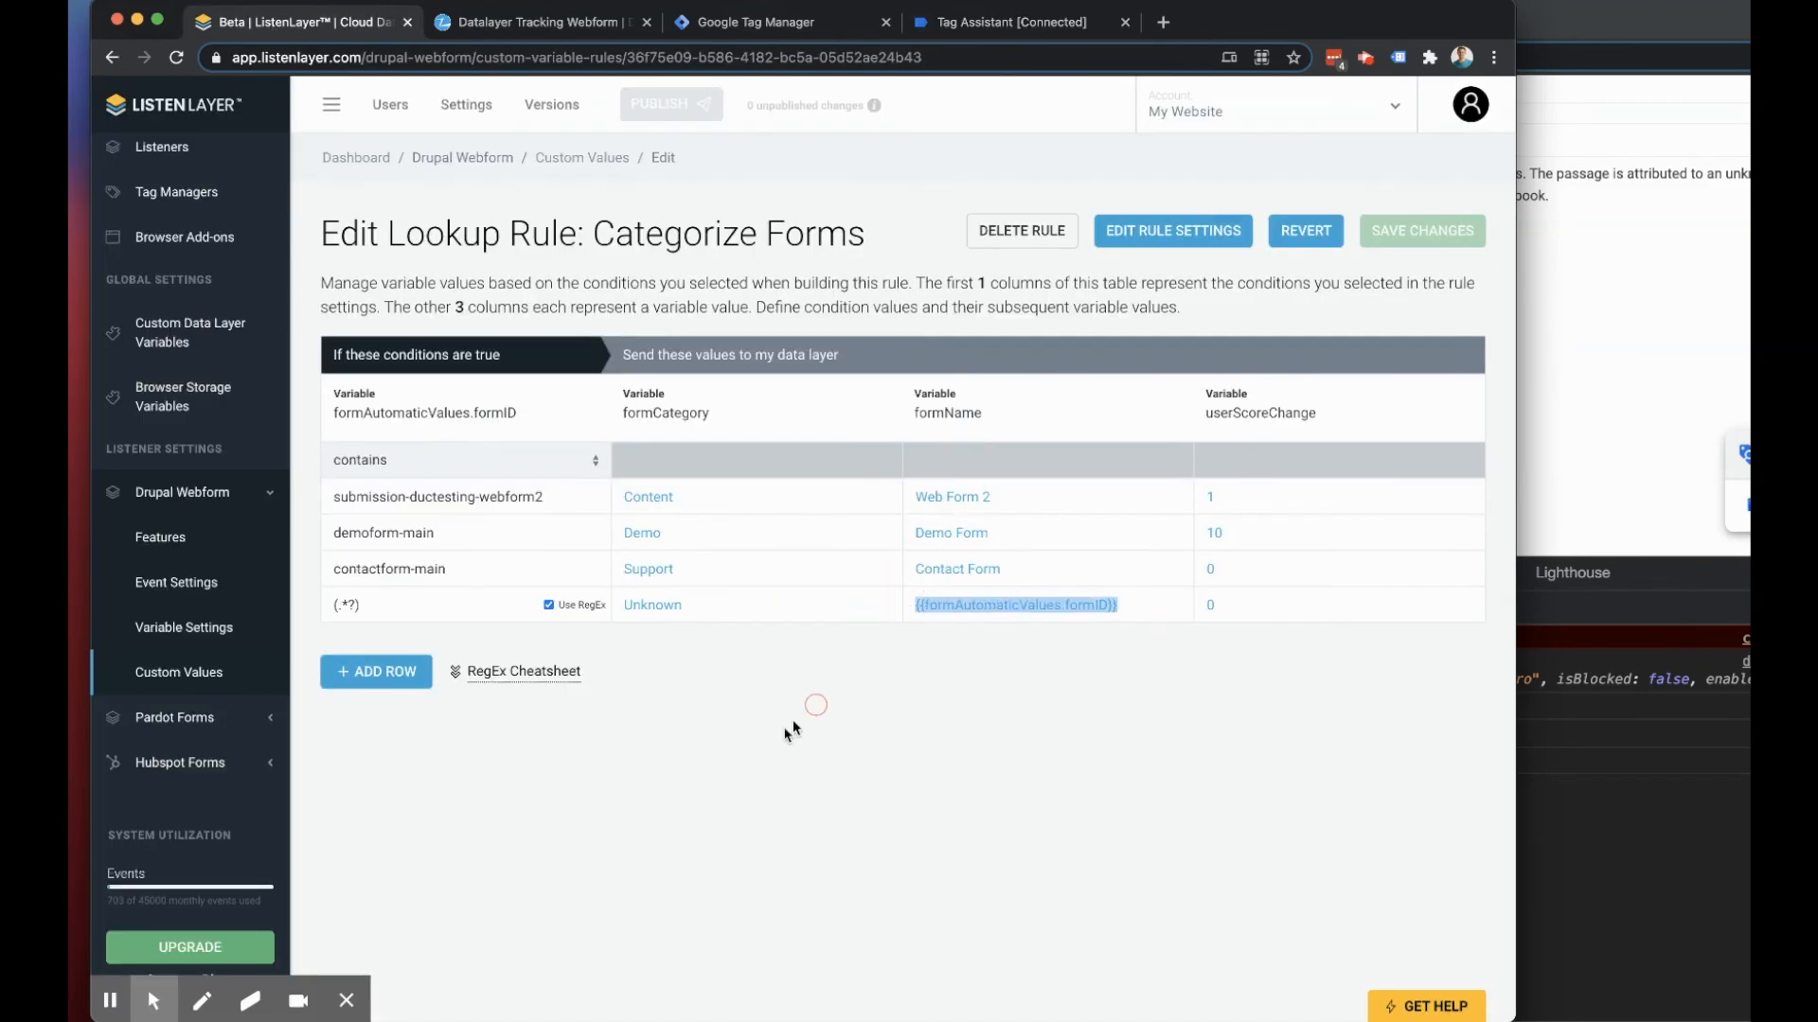
click(953, 34)
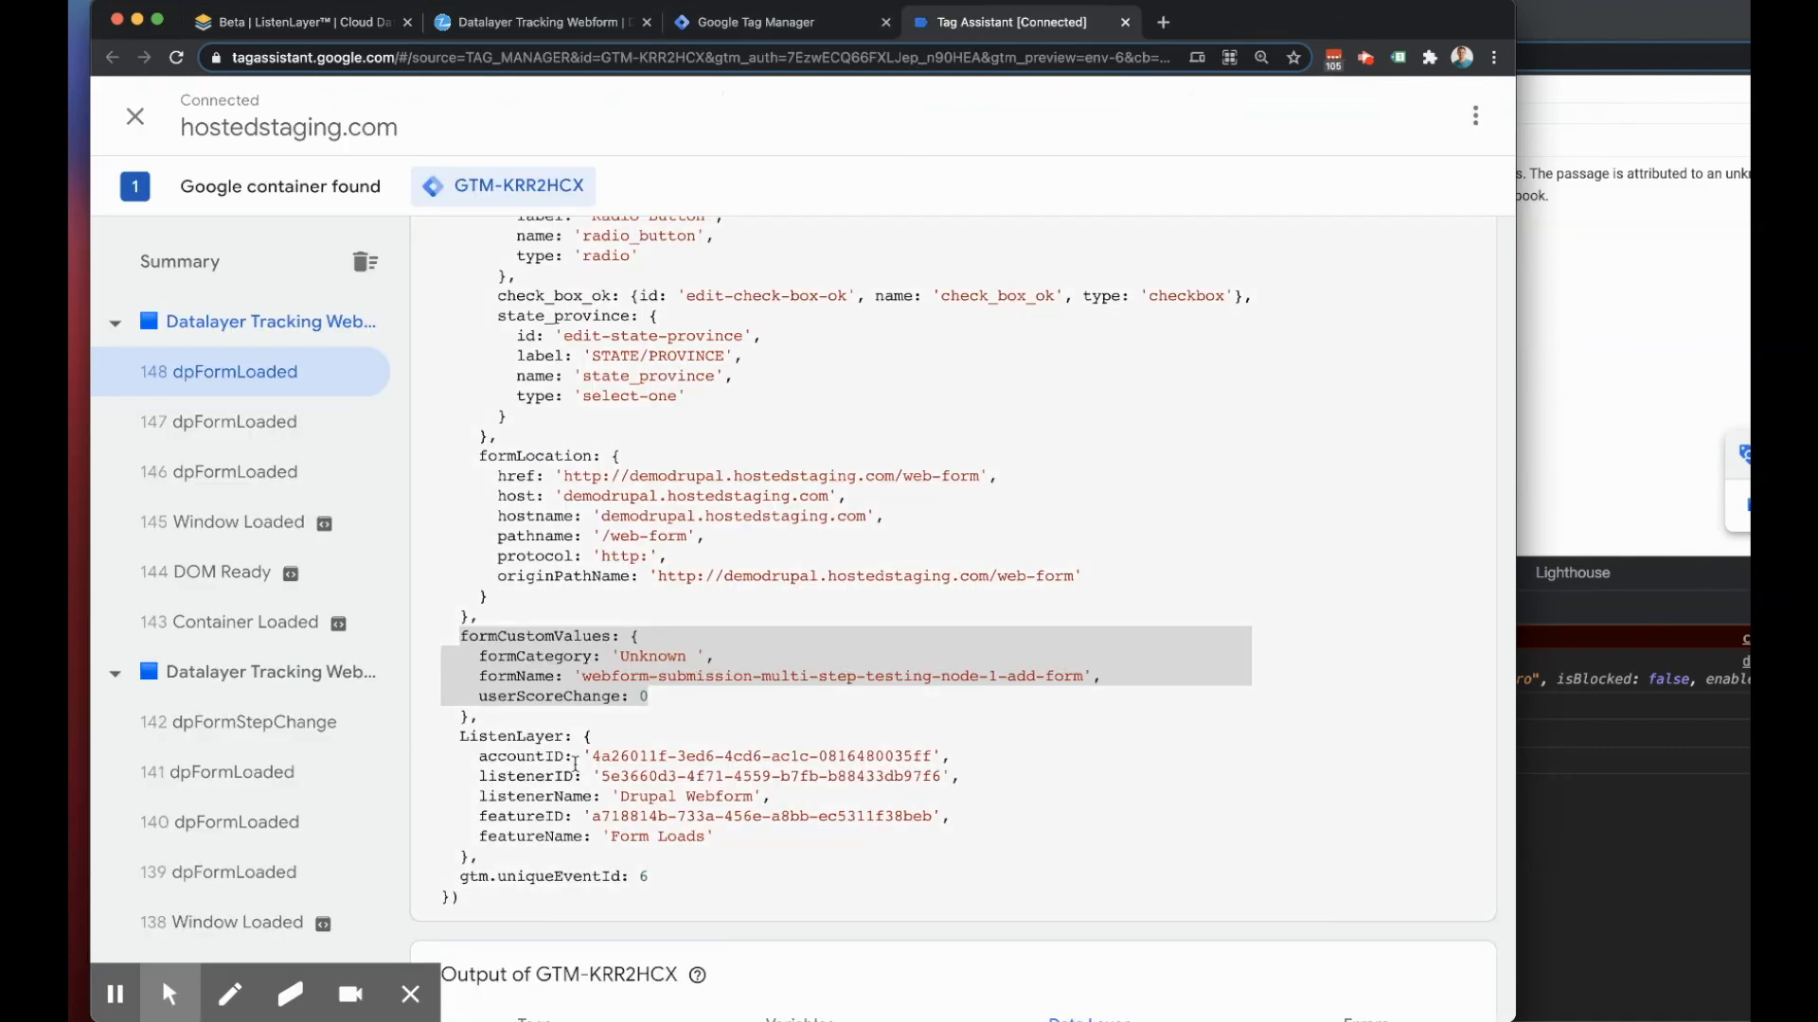
drag(653, 698, 460, 697)
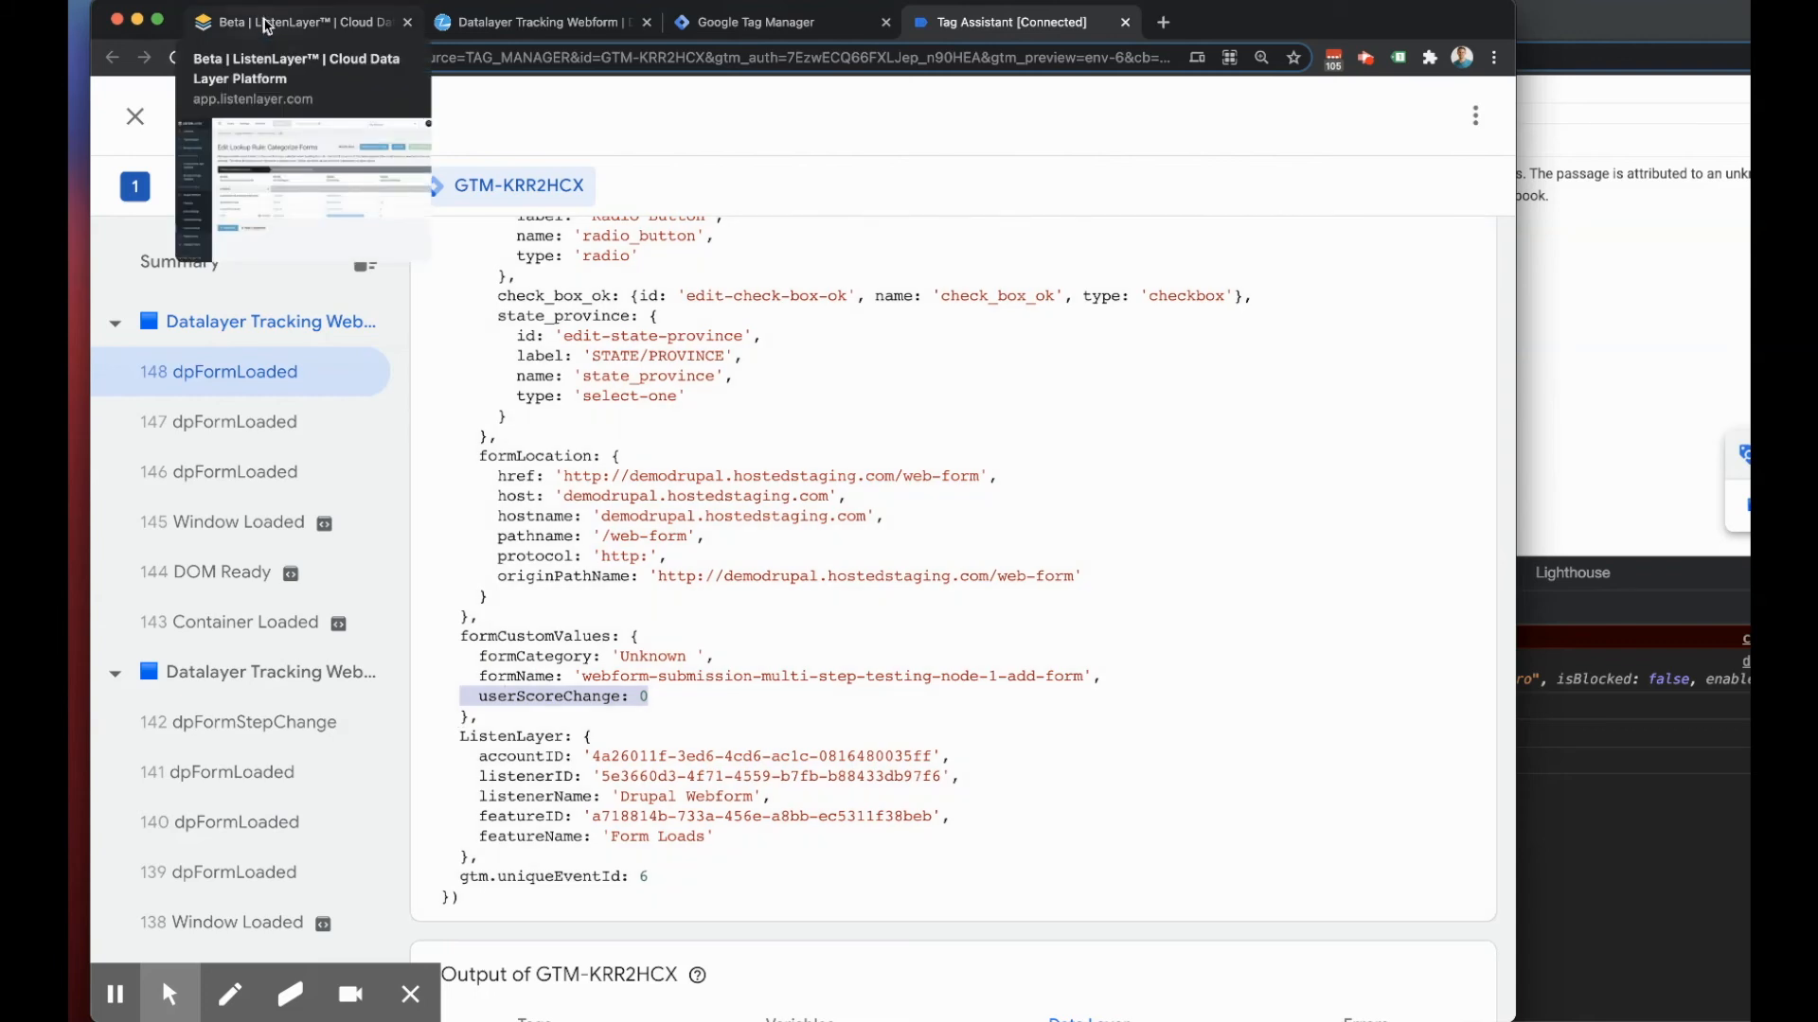
Step: Return to ListenLayer and view the Drupal Webform event settings and its Customization & Storage features
click(284, 22)
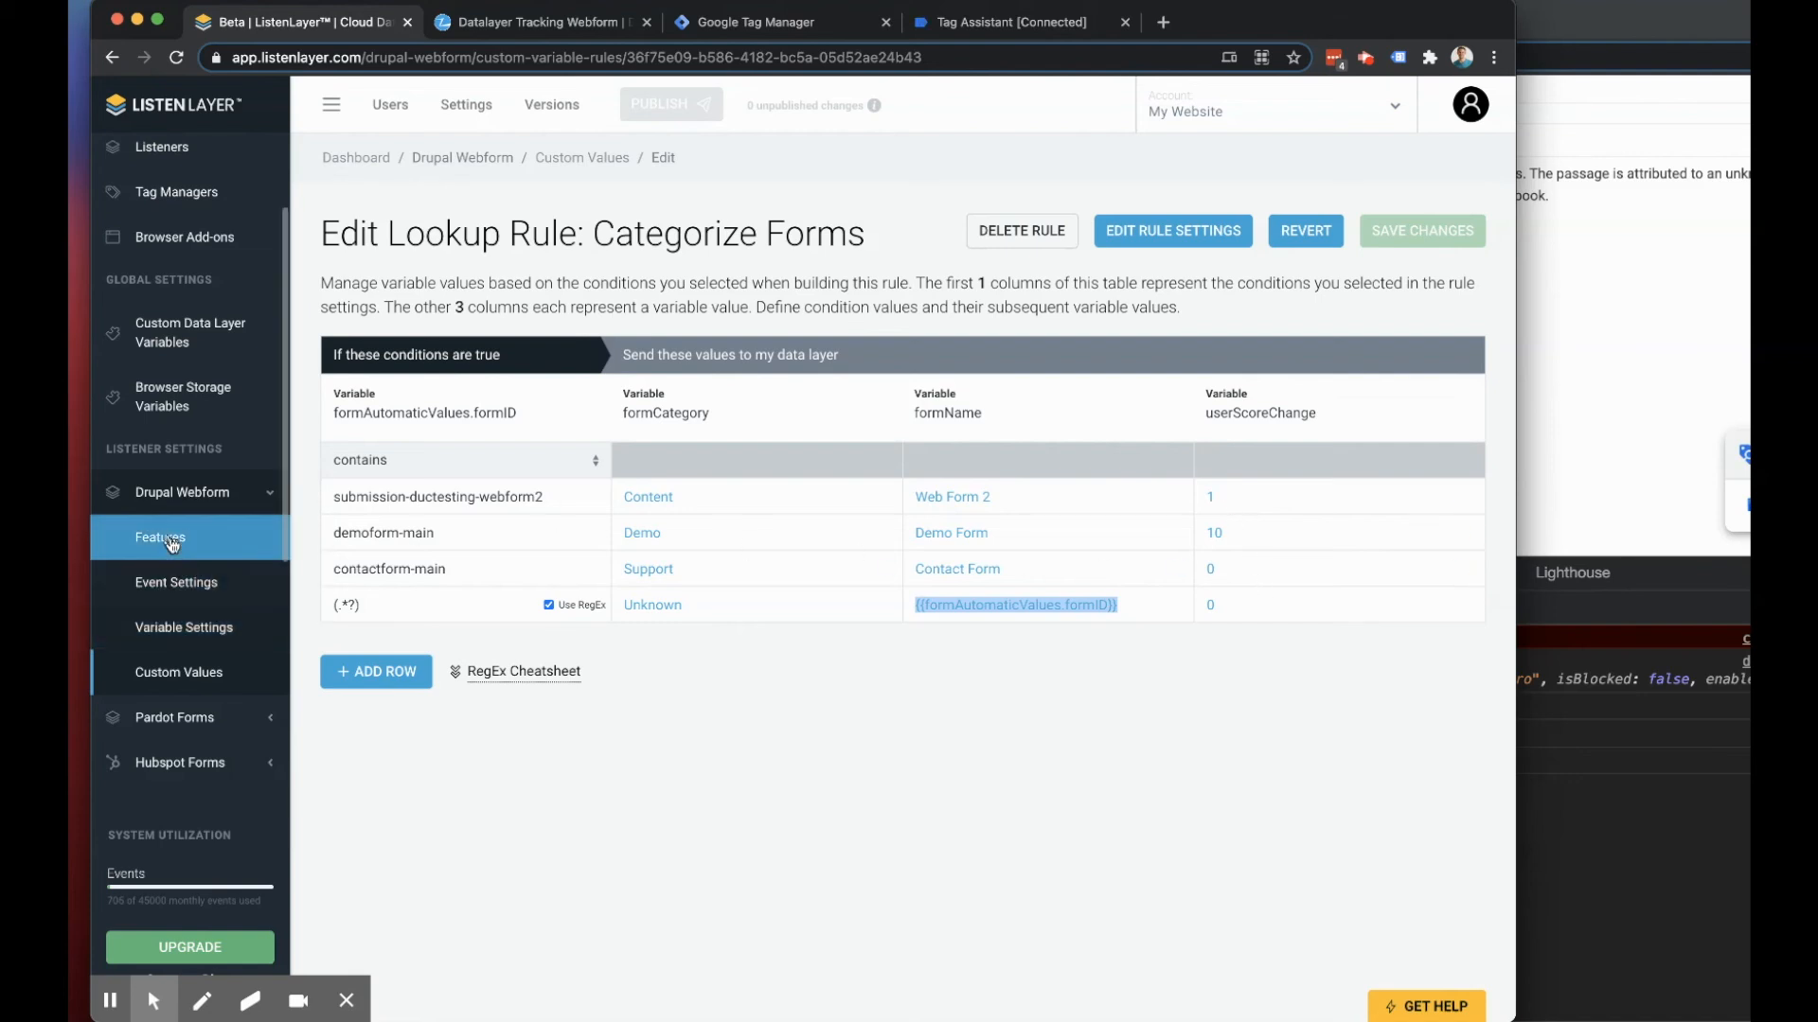
click(173, 584)
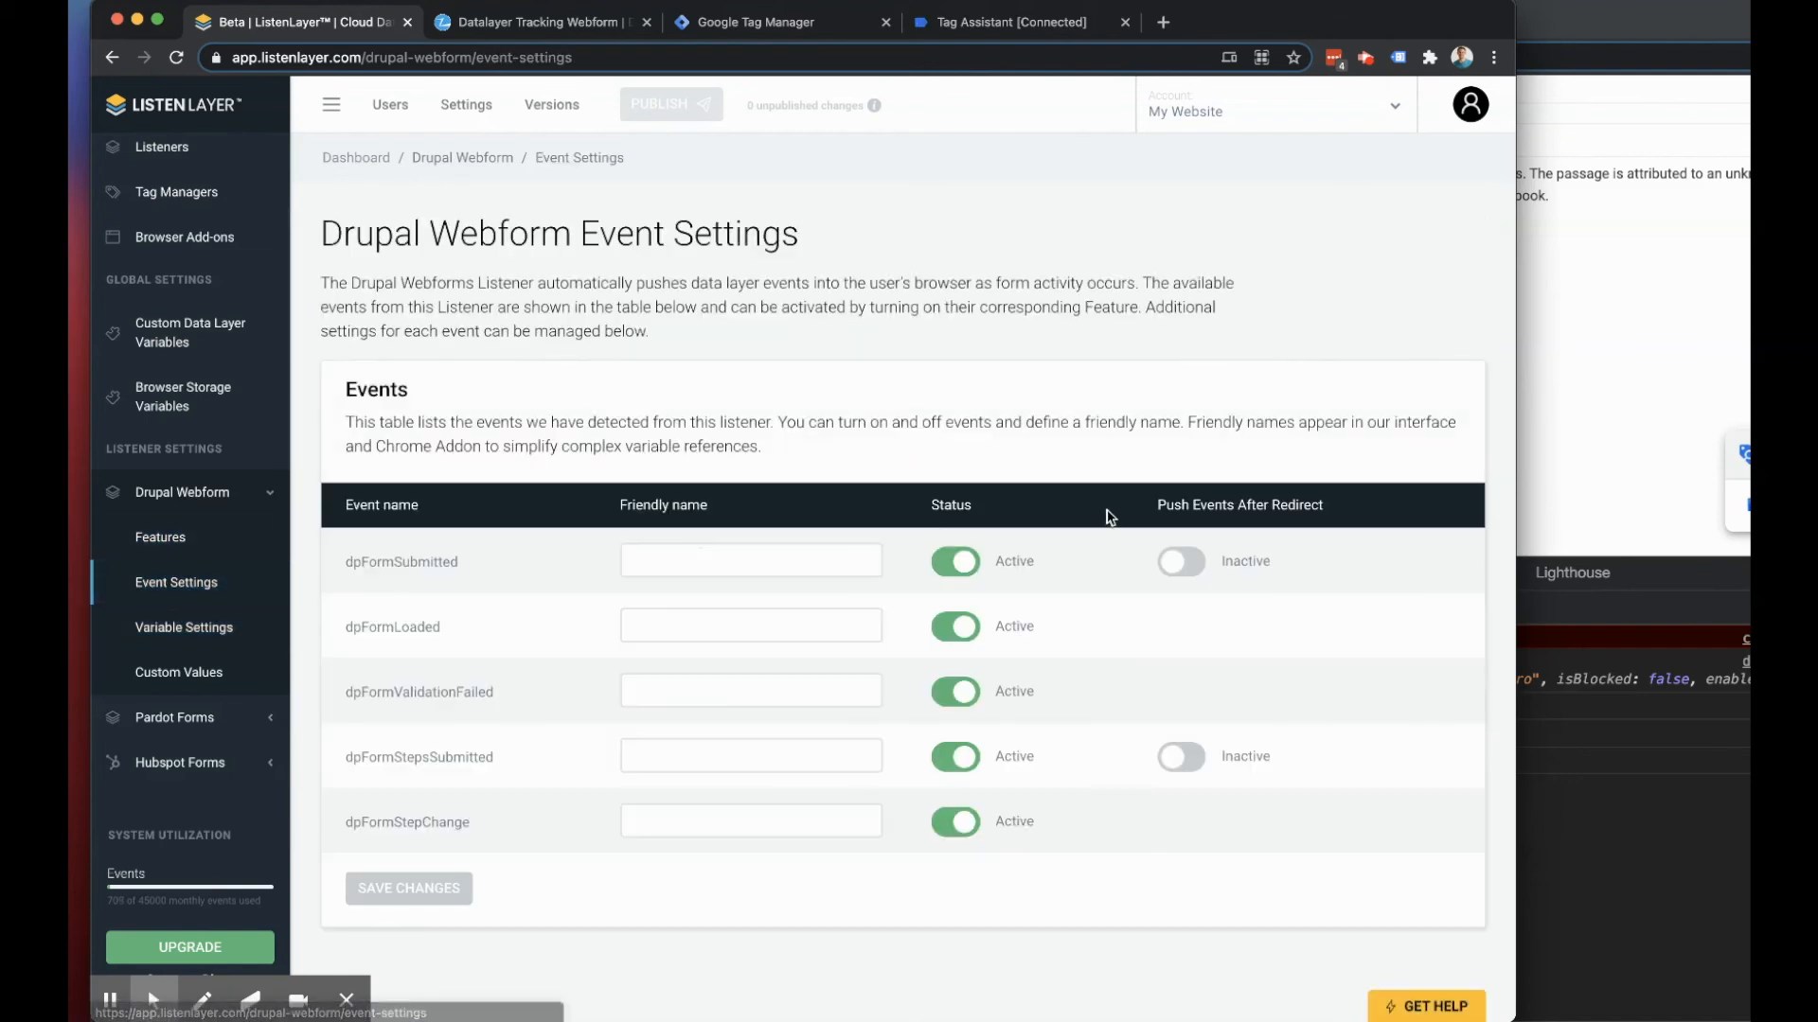
click(170, 538)
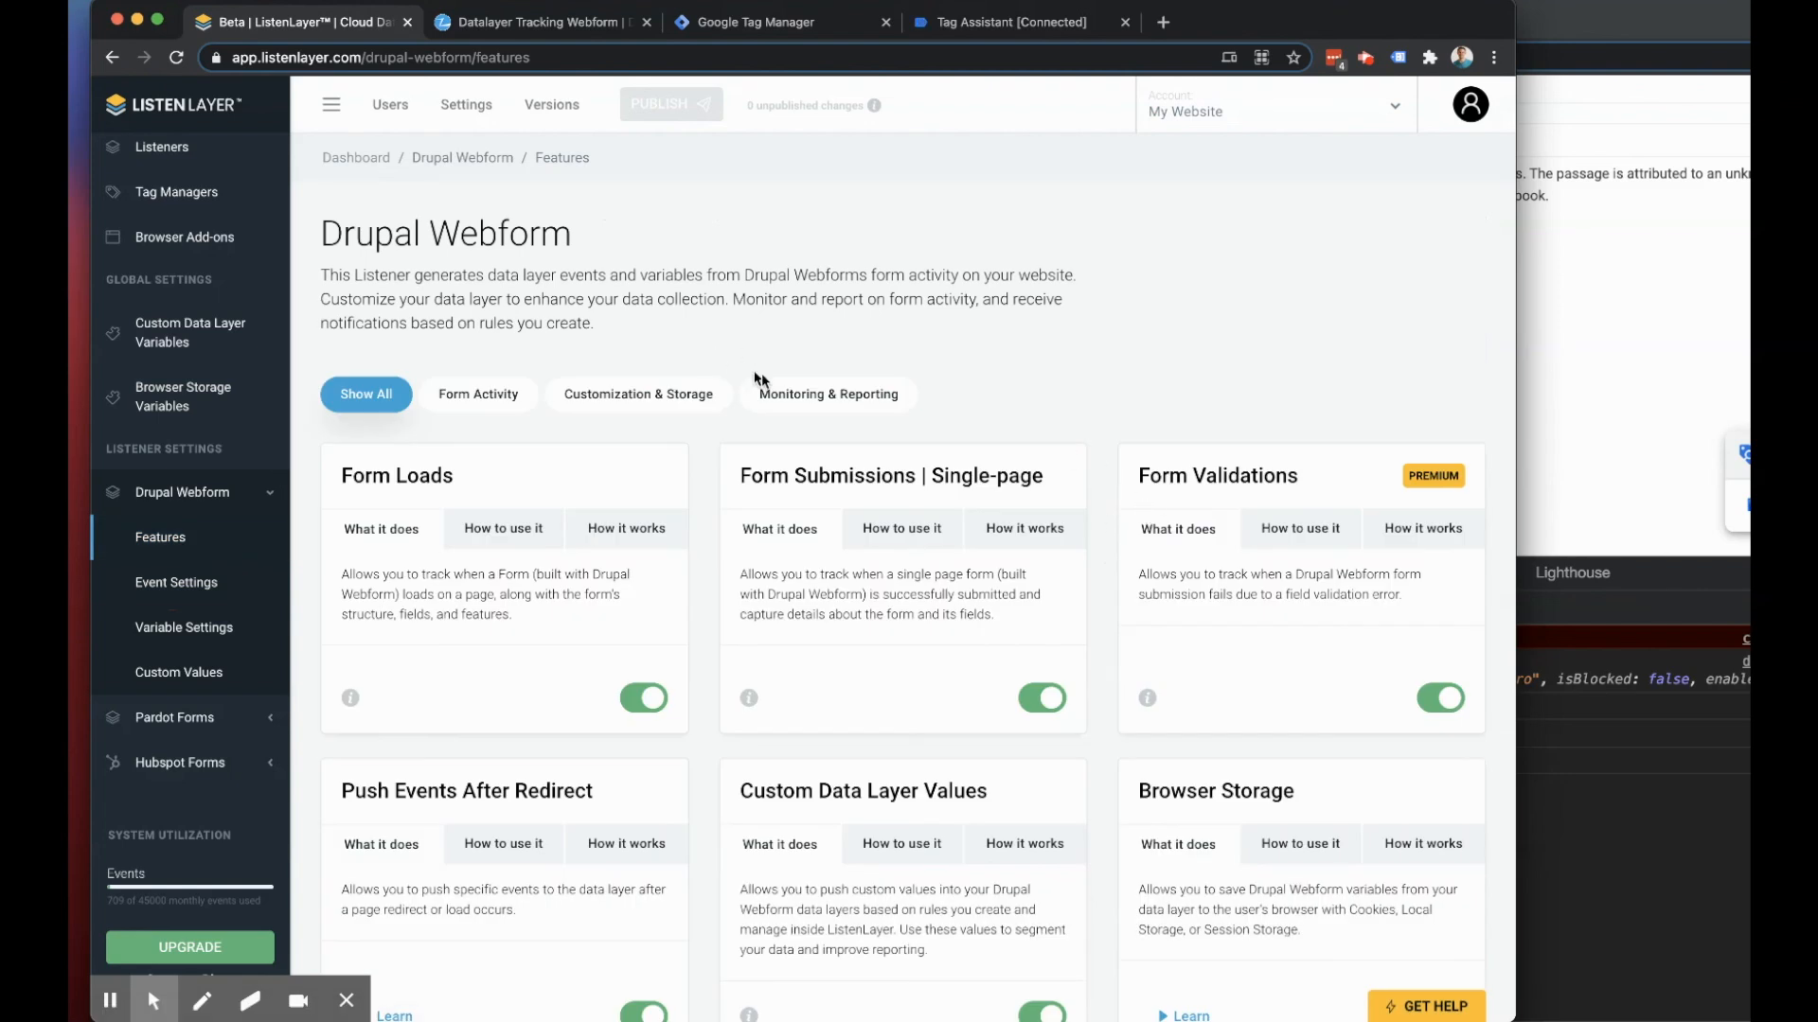
click(824, 393)
click(680, 391)
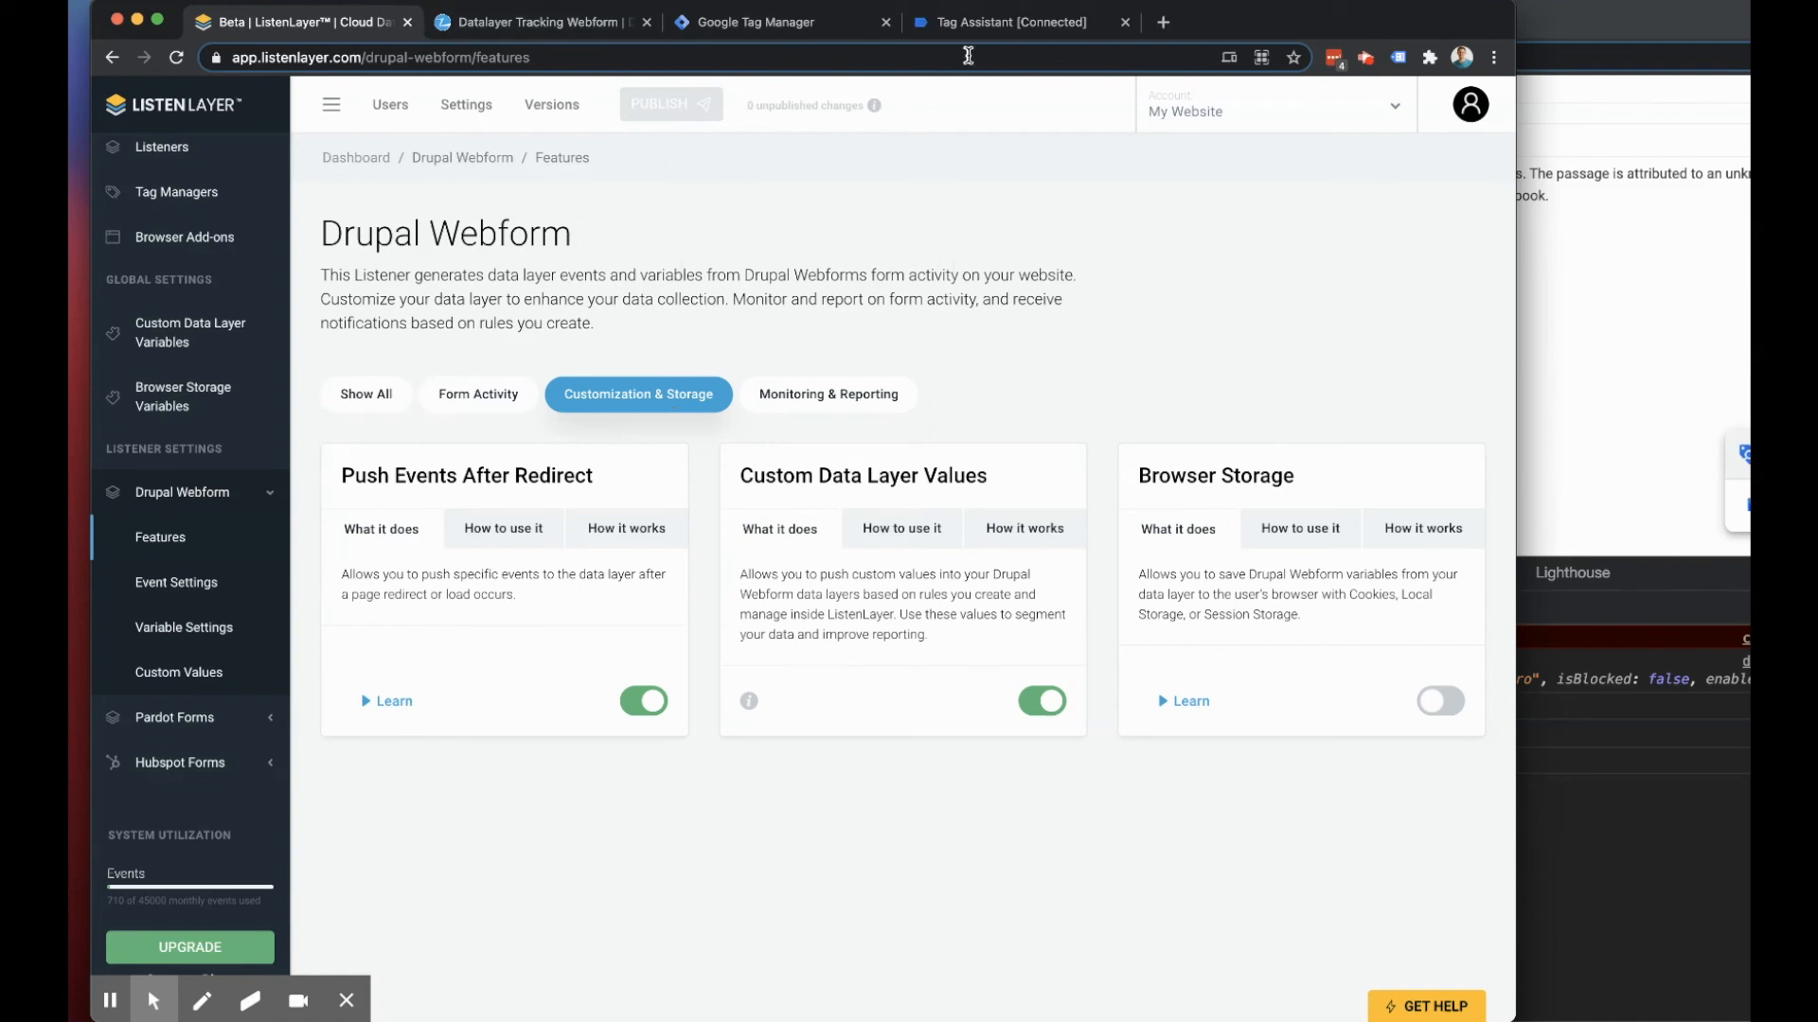
Step: Switch to Tag Assistant, open dpFormLoaded event 147 and examine its formID value
click(984, 23)
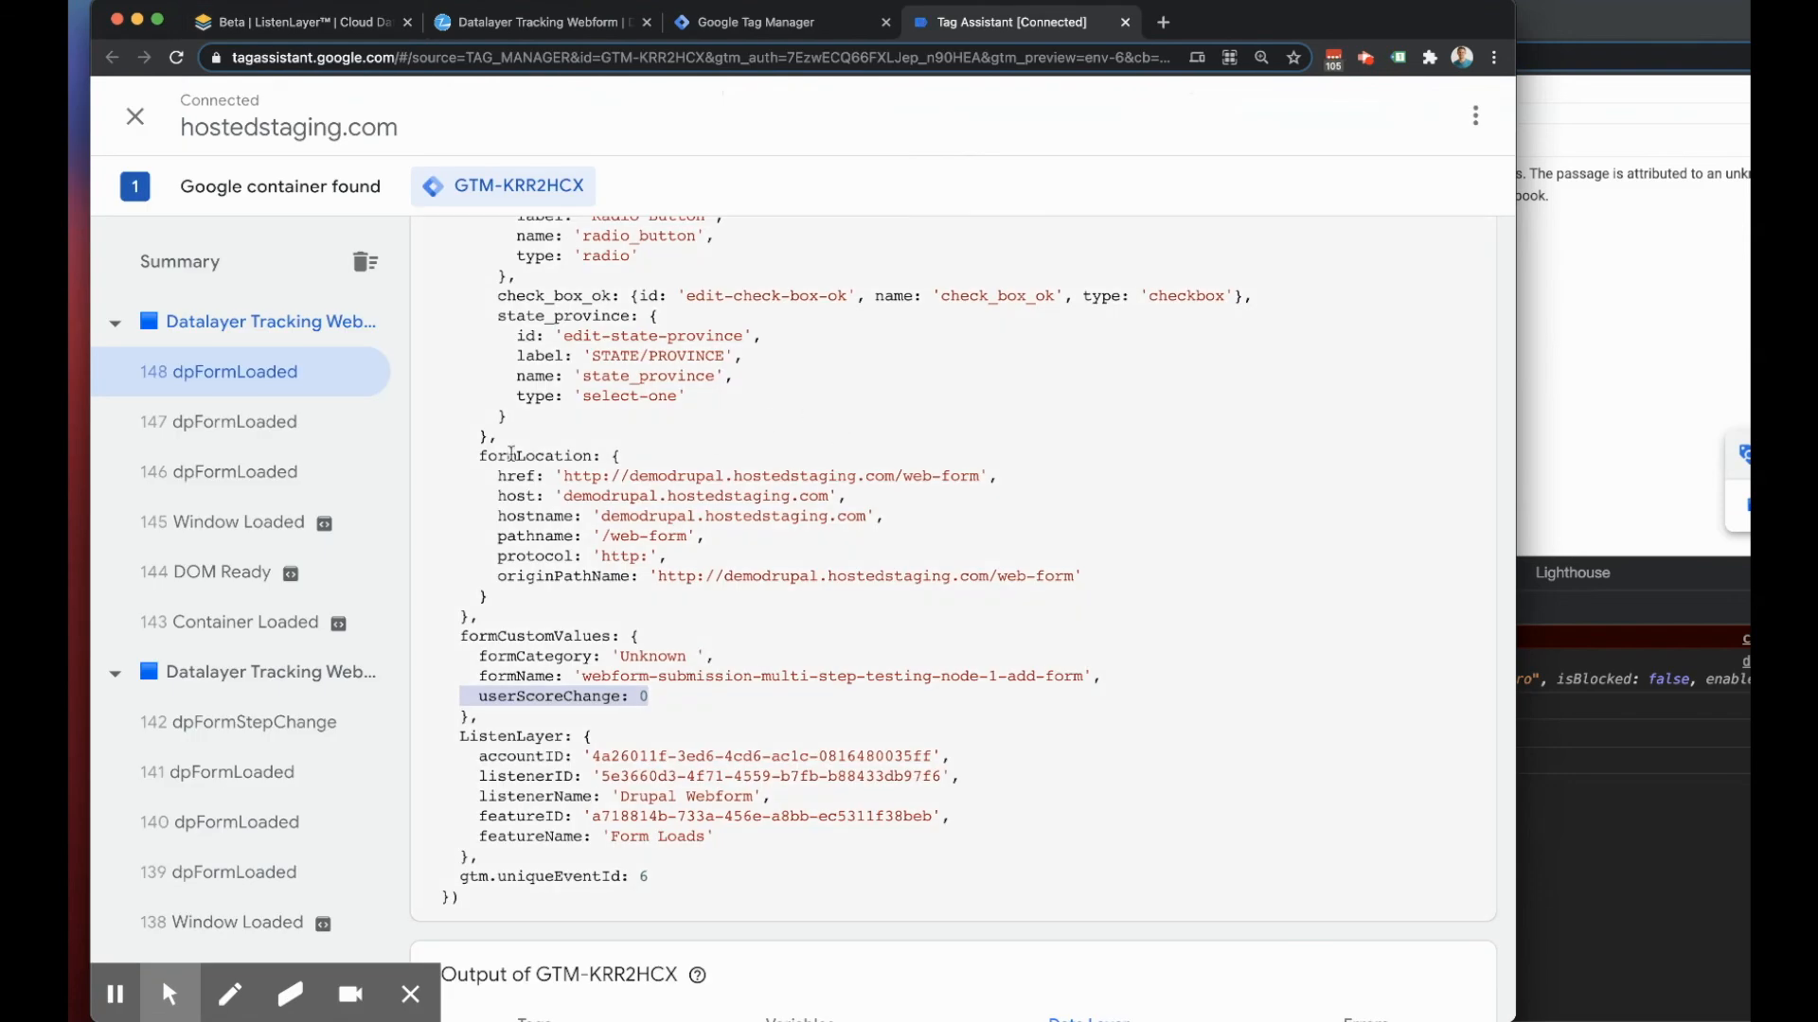
scroll(767, 620, down, 1)
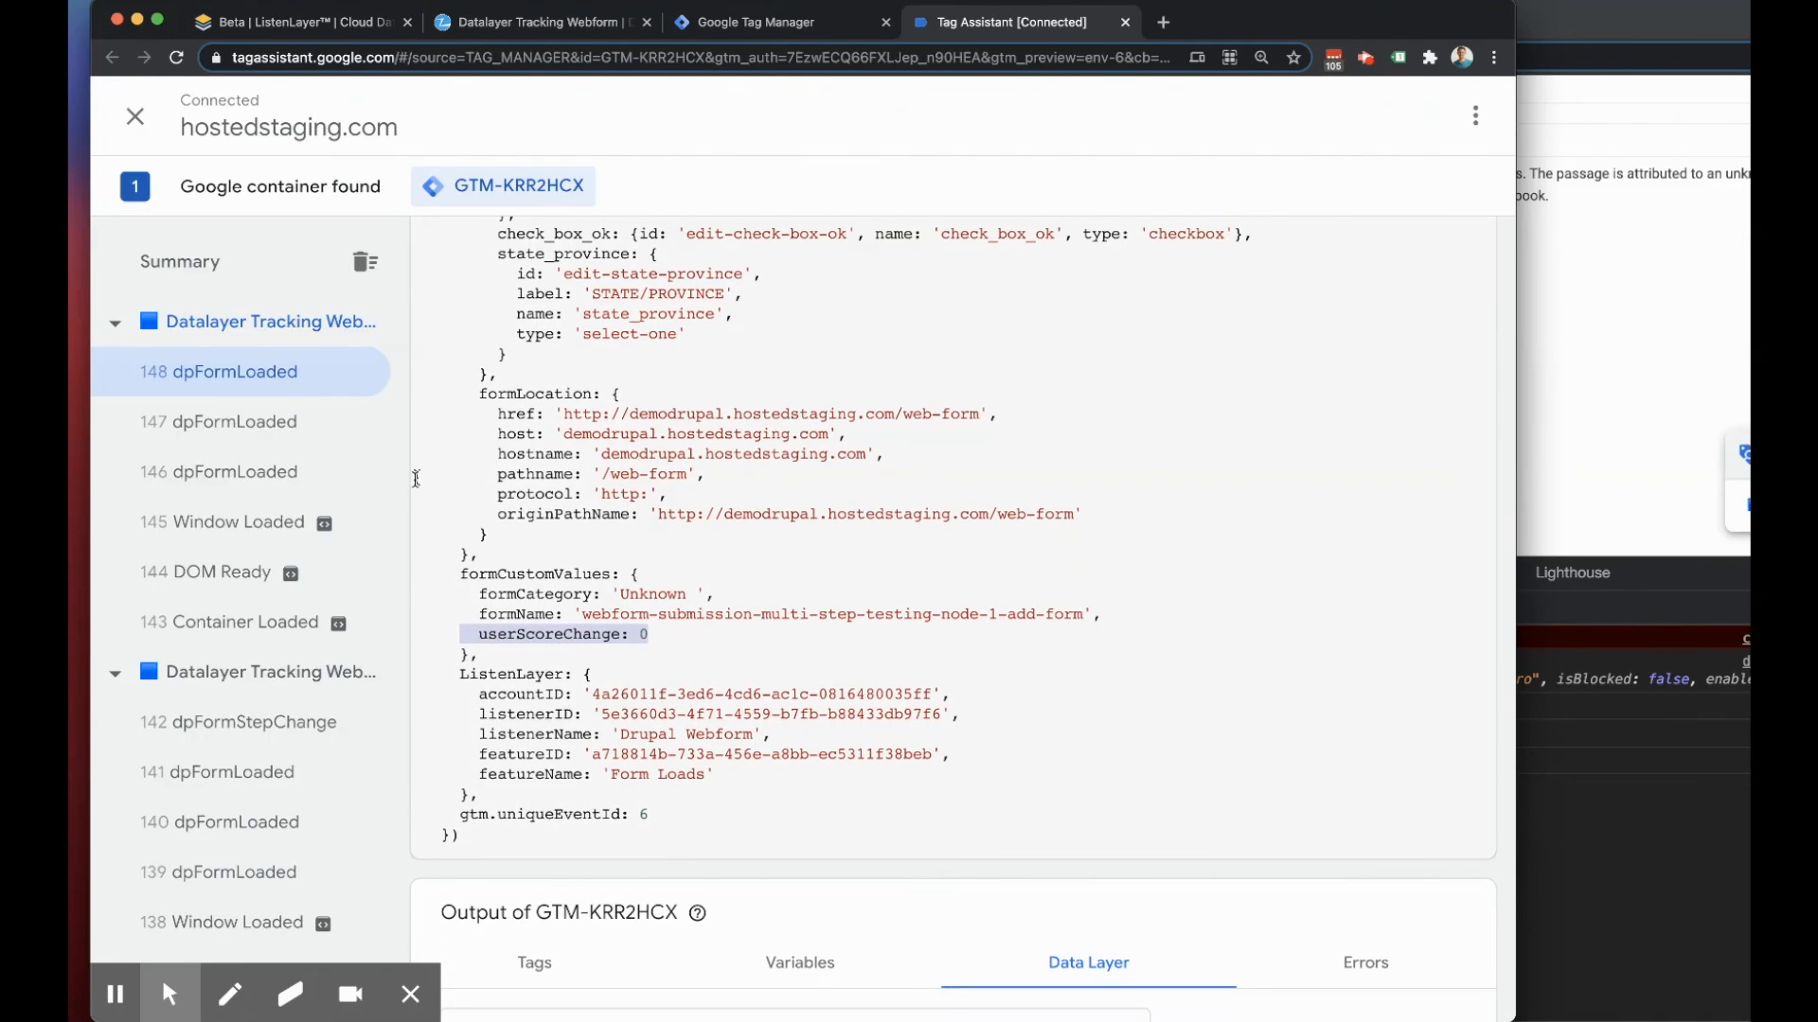
click(237, 422)
scroll(843, 603, up, 3)
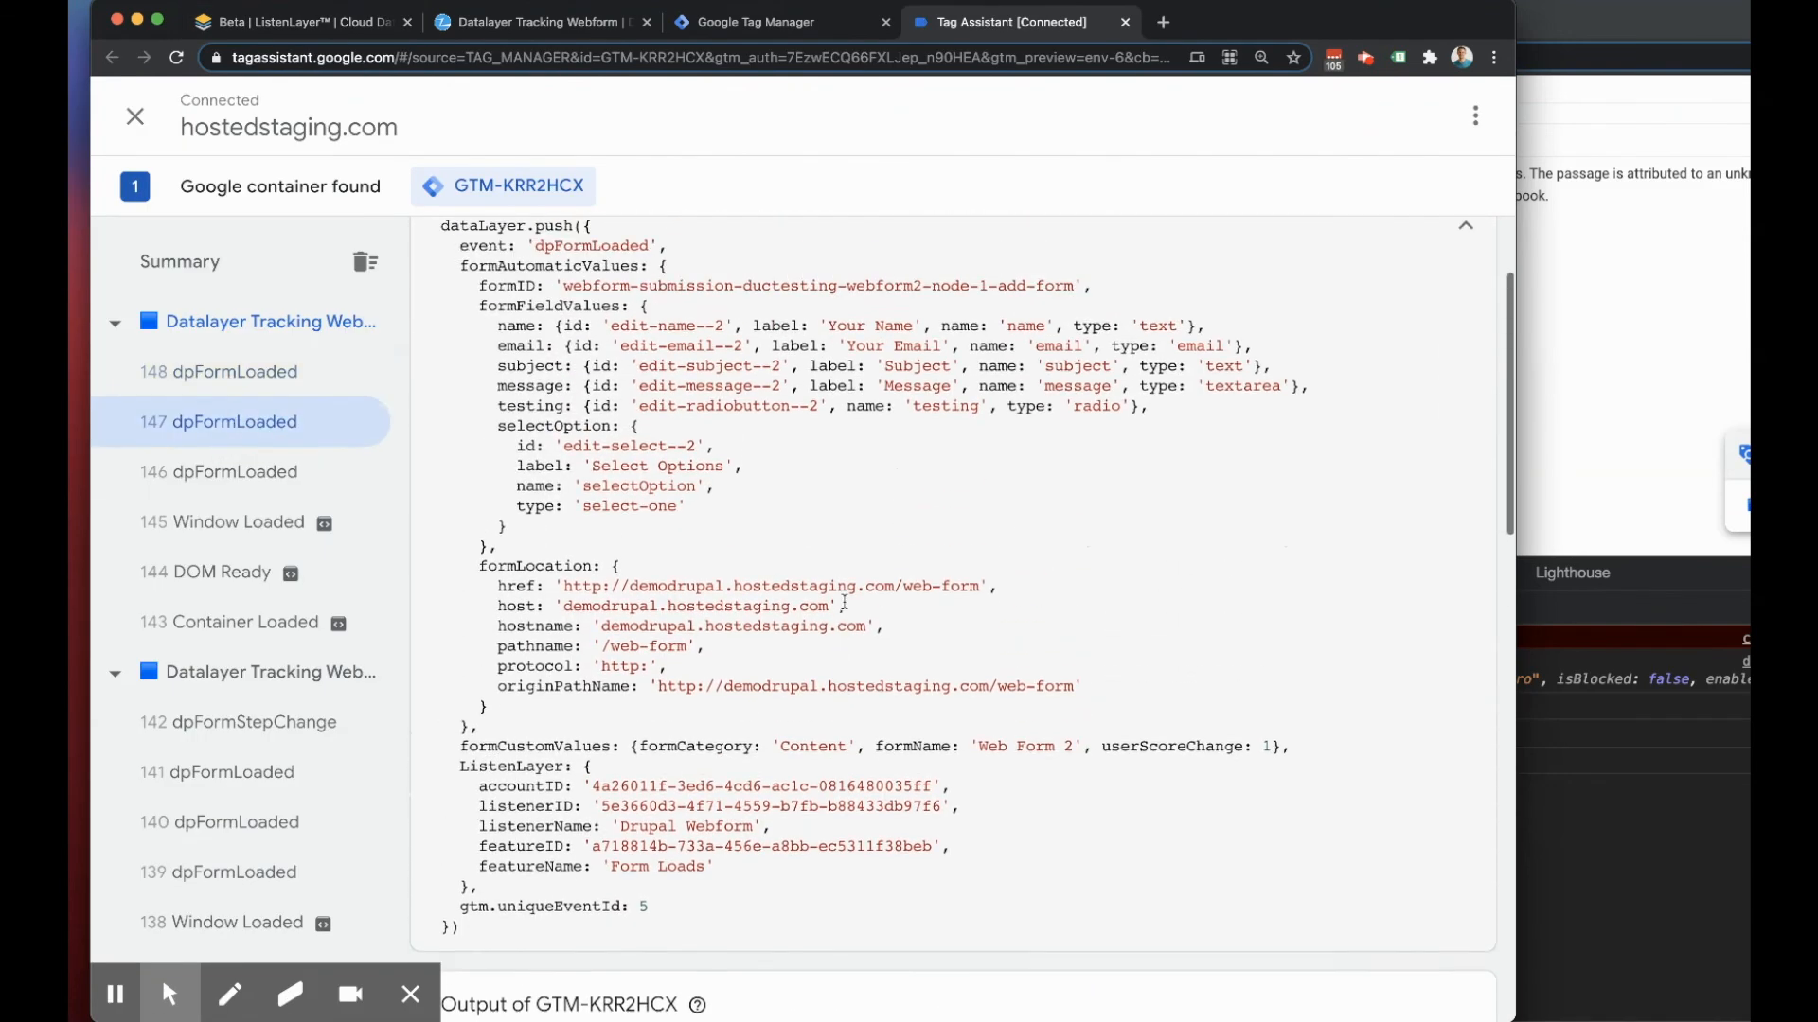
scroll(844, 603, up, 2)
drag(640, 417, 924, 418)
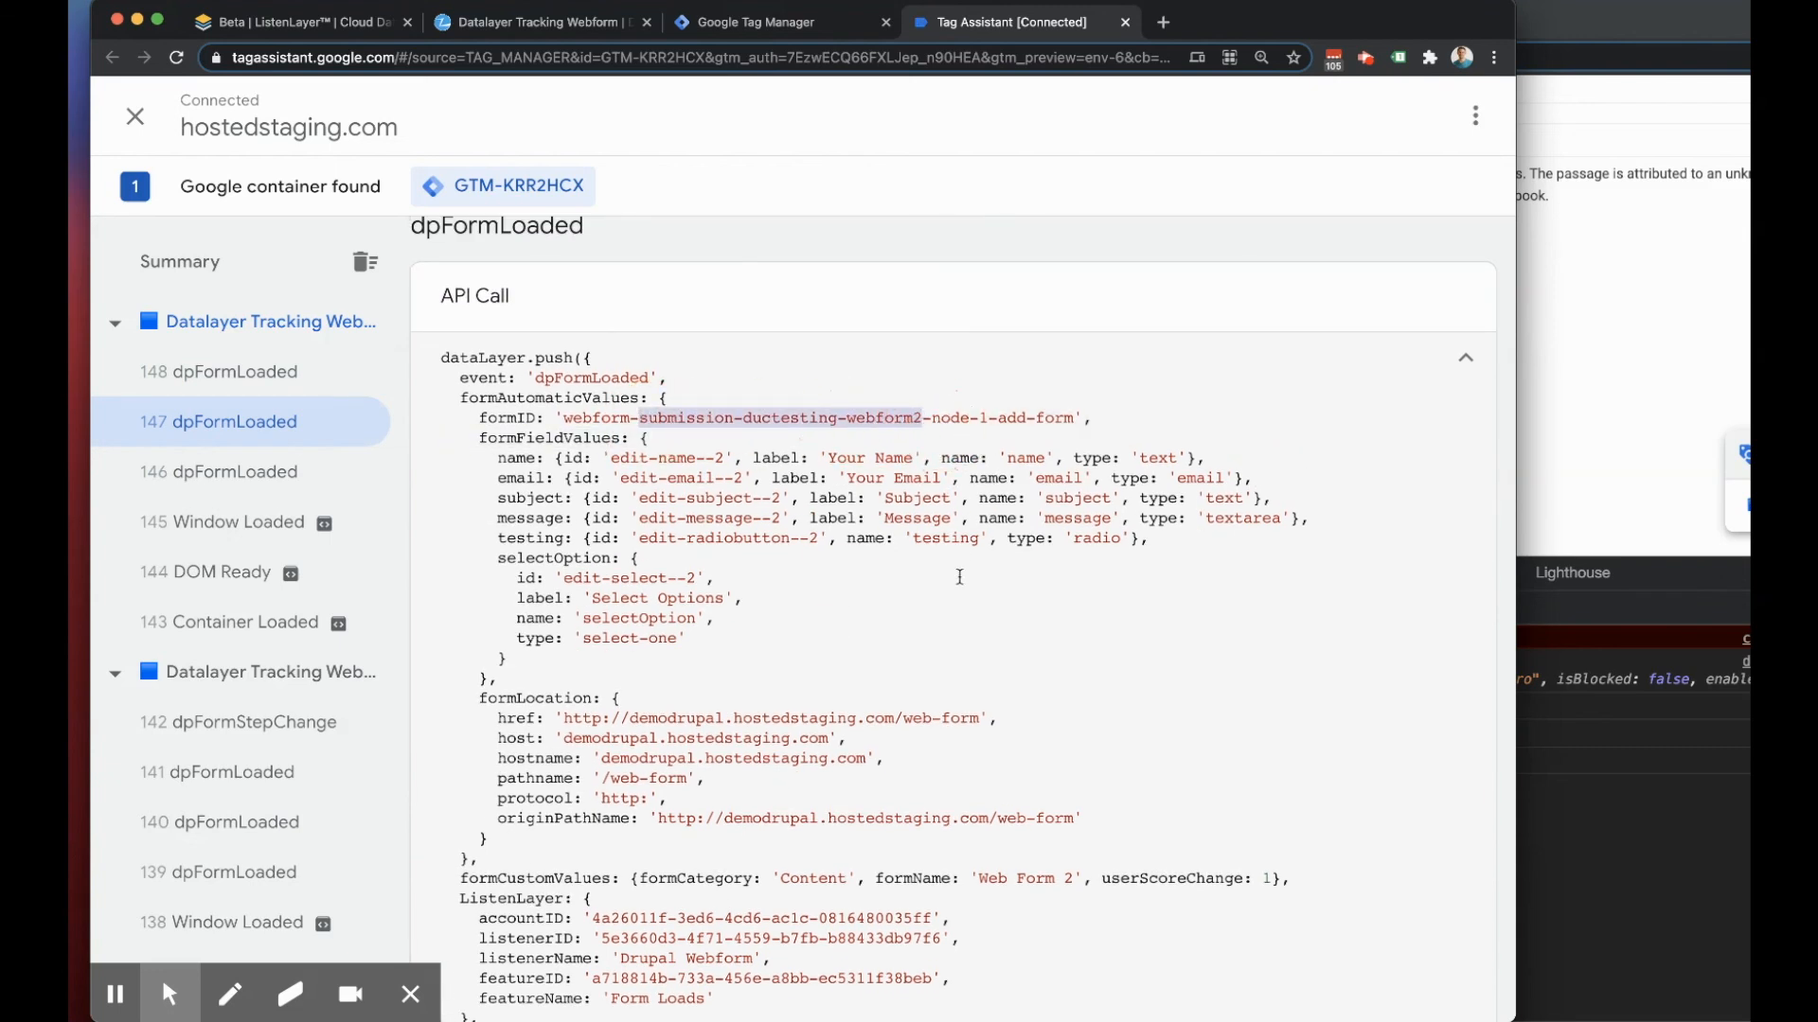
Step: Examine the formCategory, formName and userScoreChange custom values of dpFormLoaded event 147
scroll(952, 575, down, 2)
drag(512, 719, 848, 718)
drag(980, 717, 1062, 718)
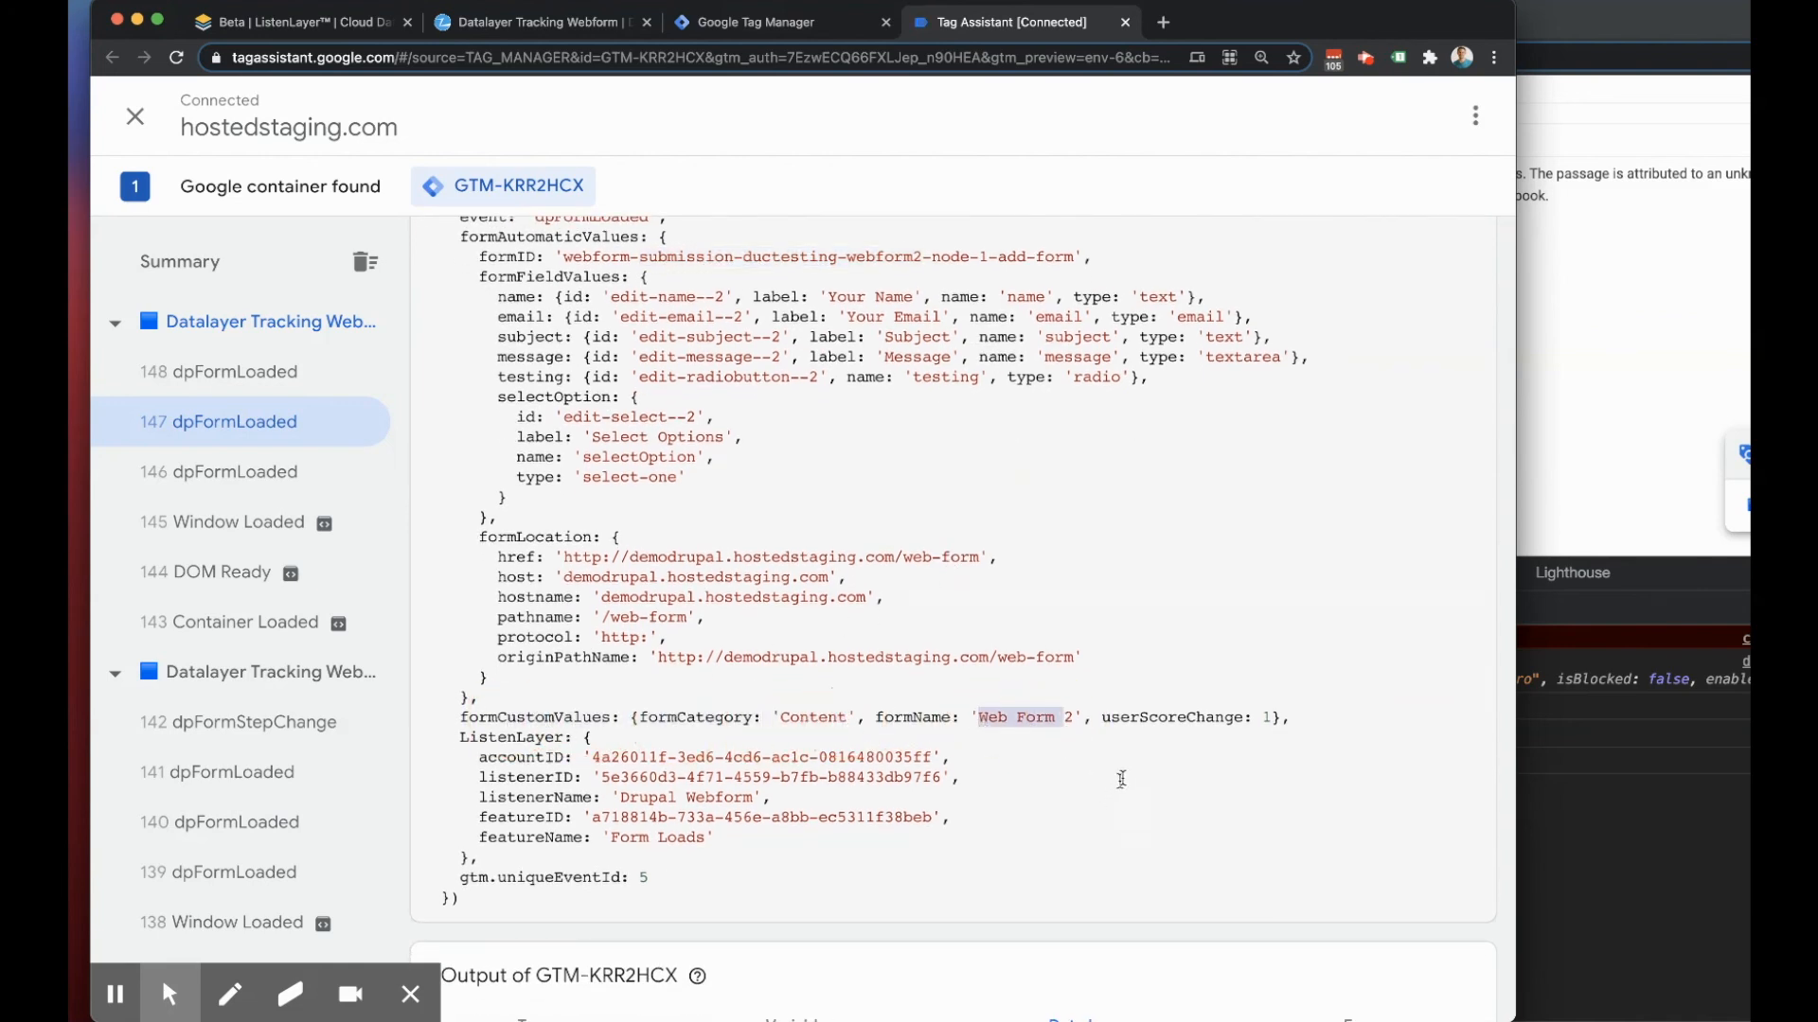
drag(1276, 717, 1075, 717)
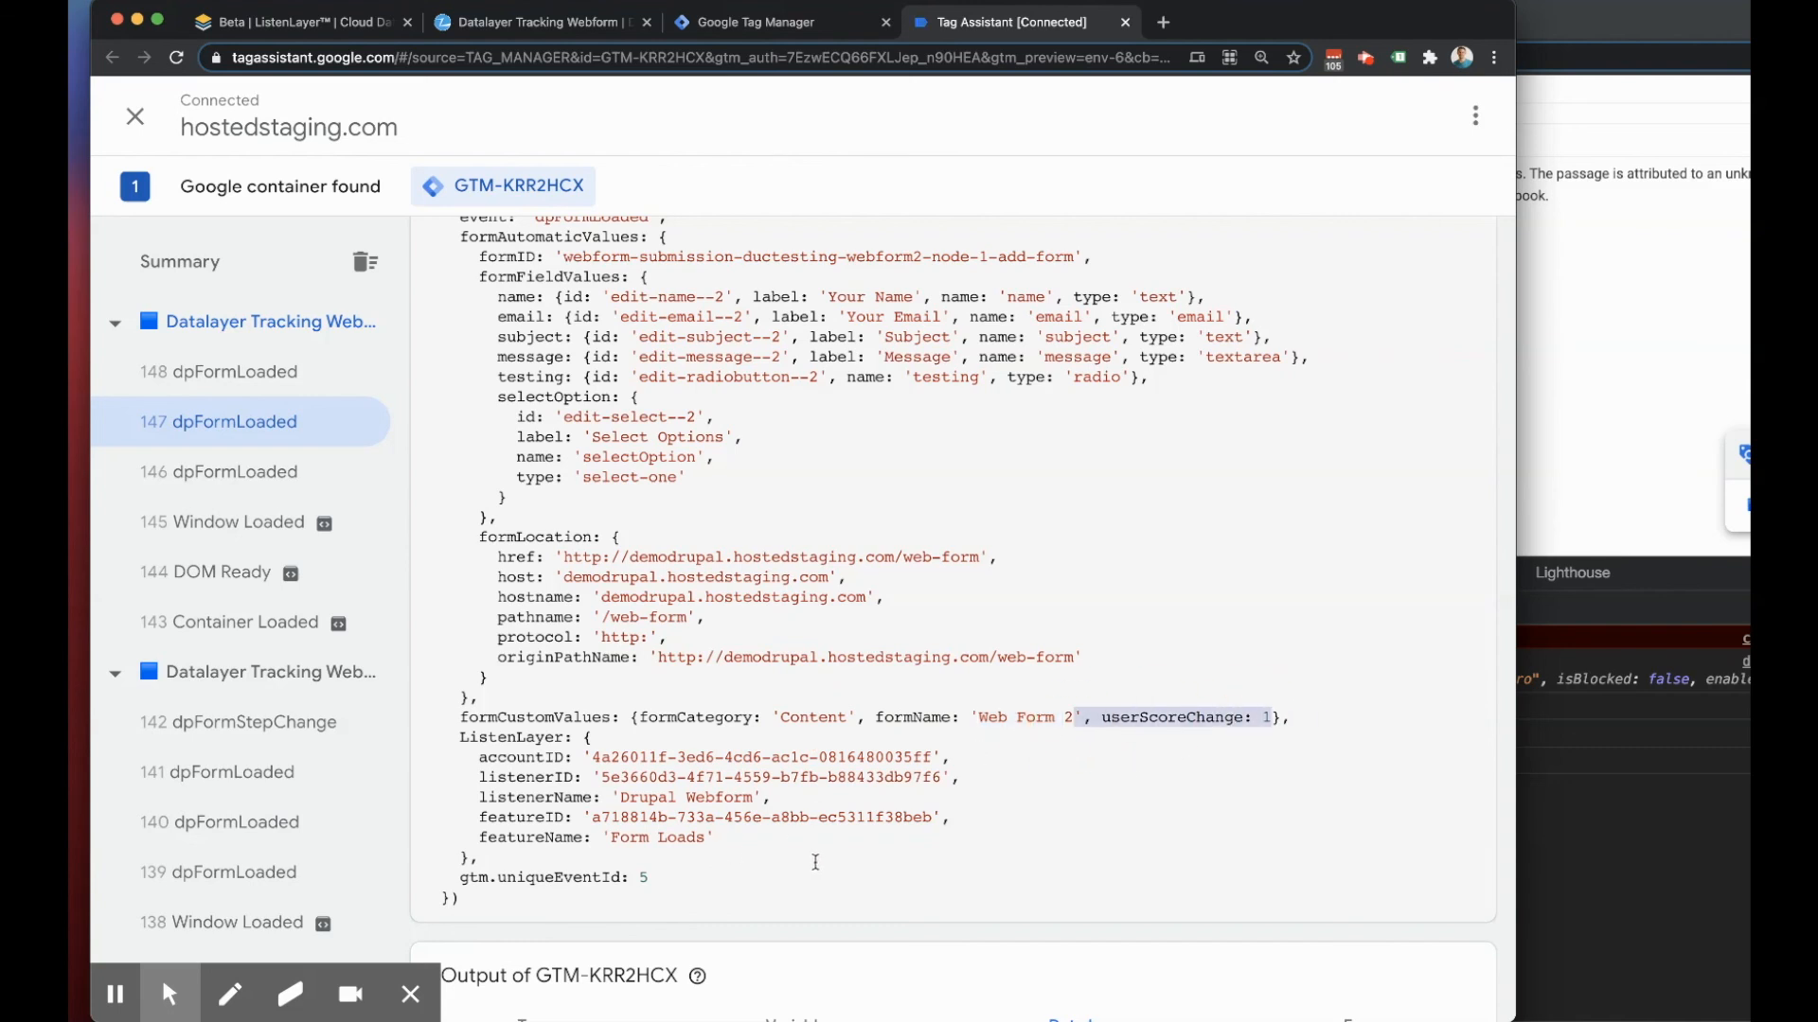
click(665, 717)
click(902, 720)
click(1137, 719)
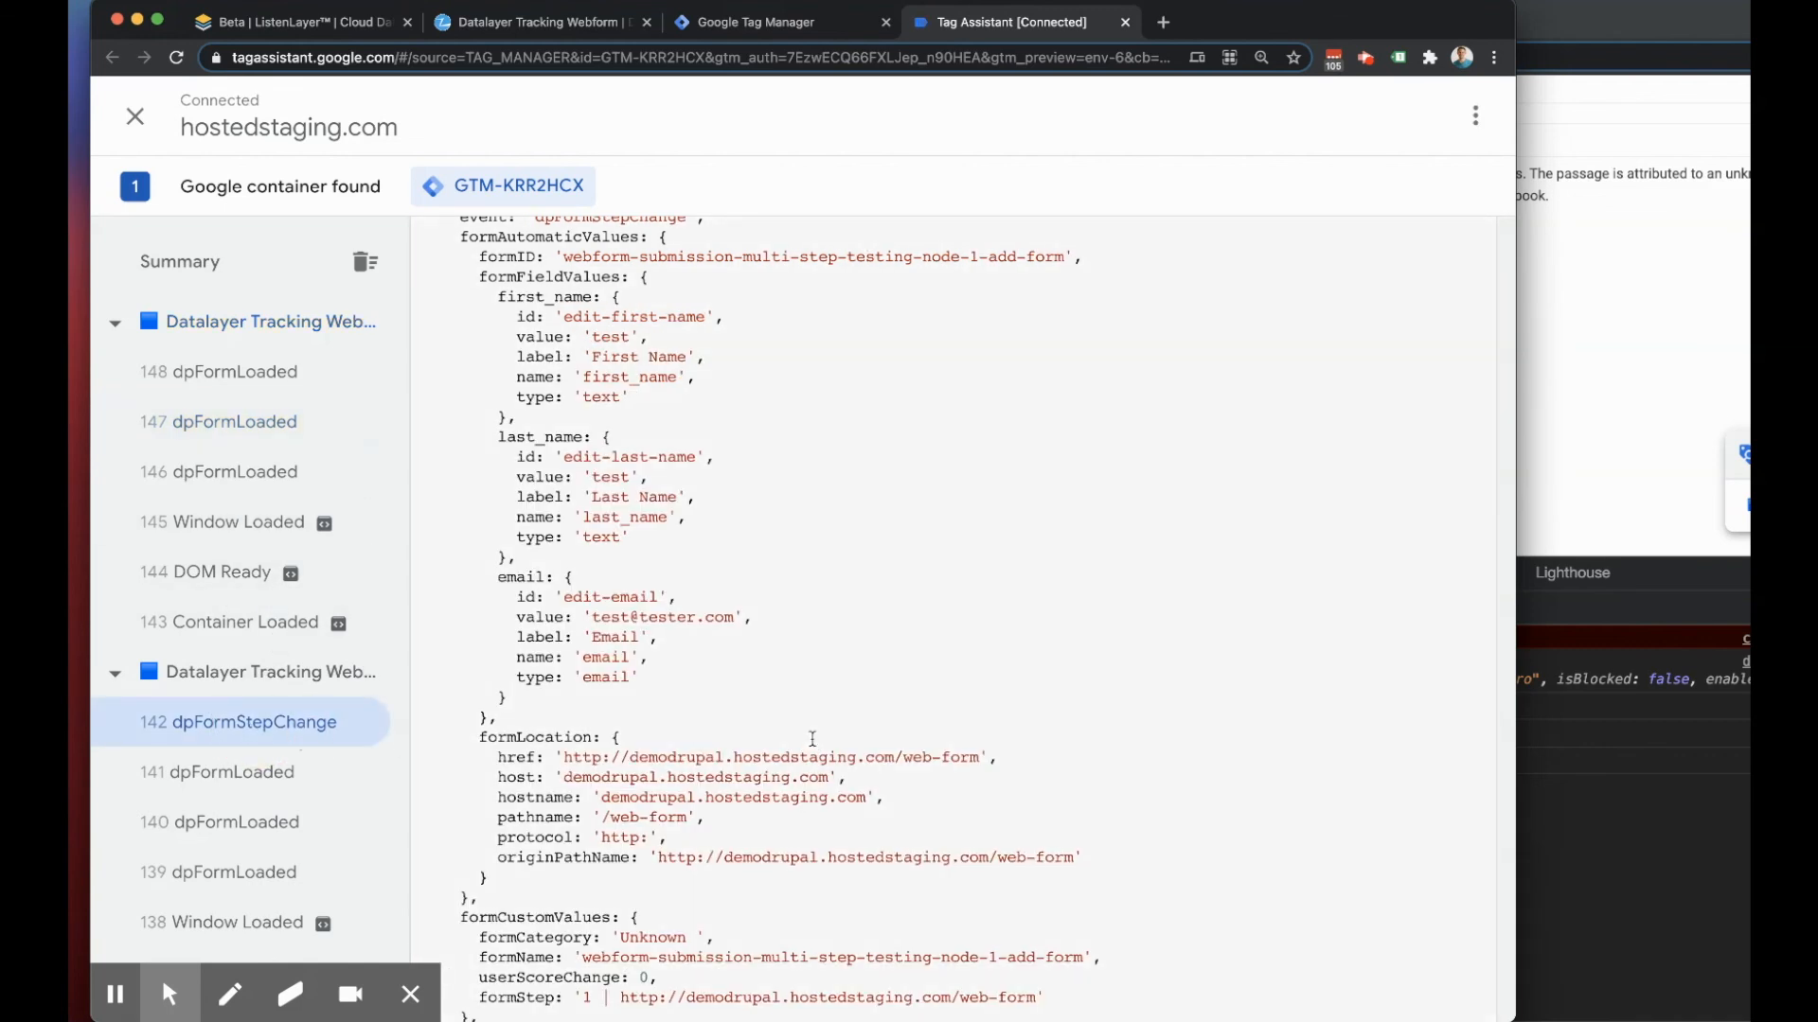
Step: Reopen dpFormLoaded event 147 and examine the formCategory key in its formCustomValues
click(241, 423)
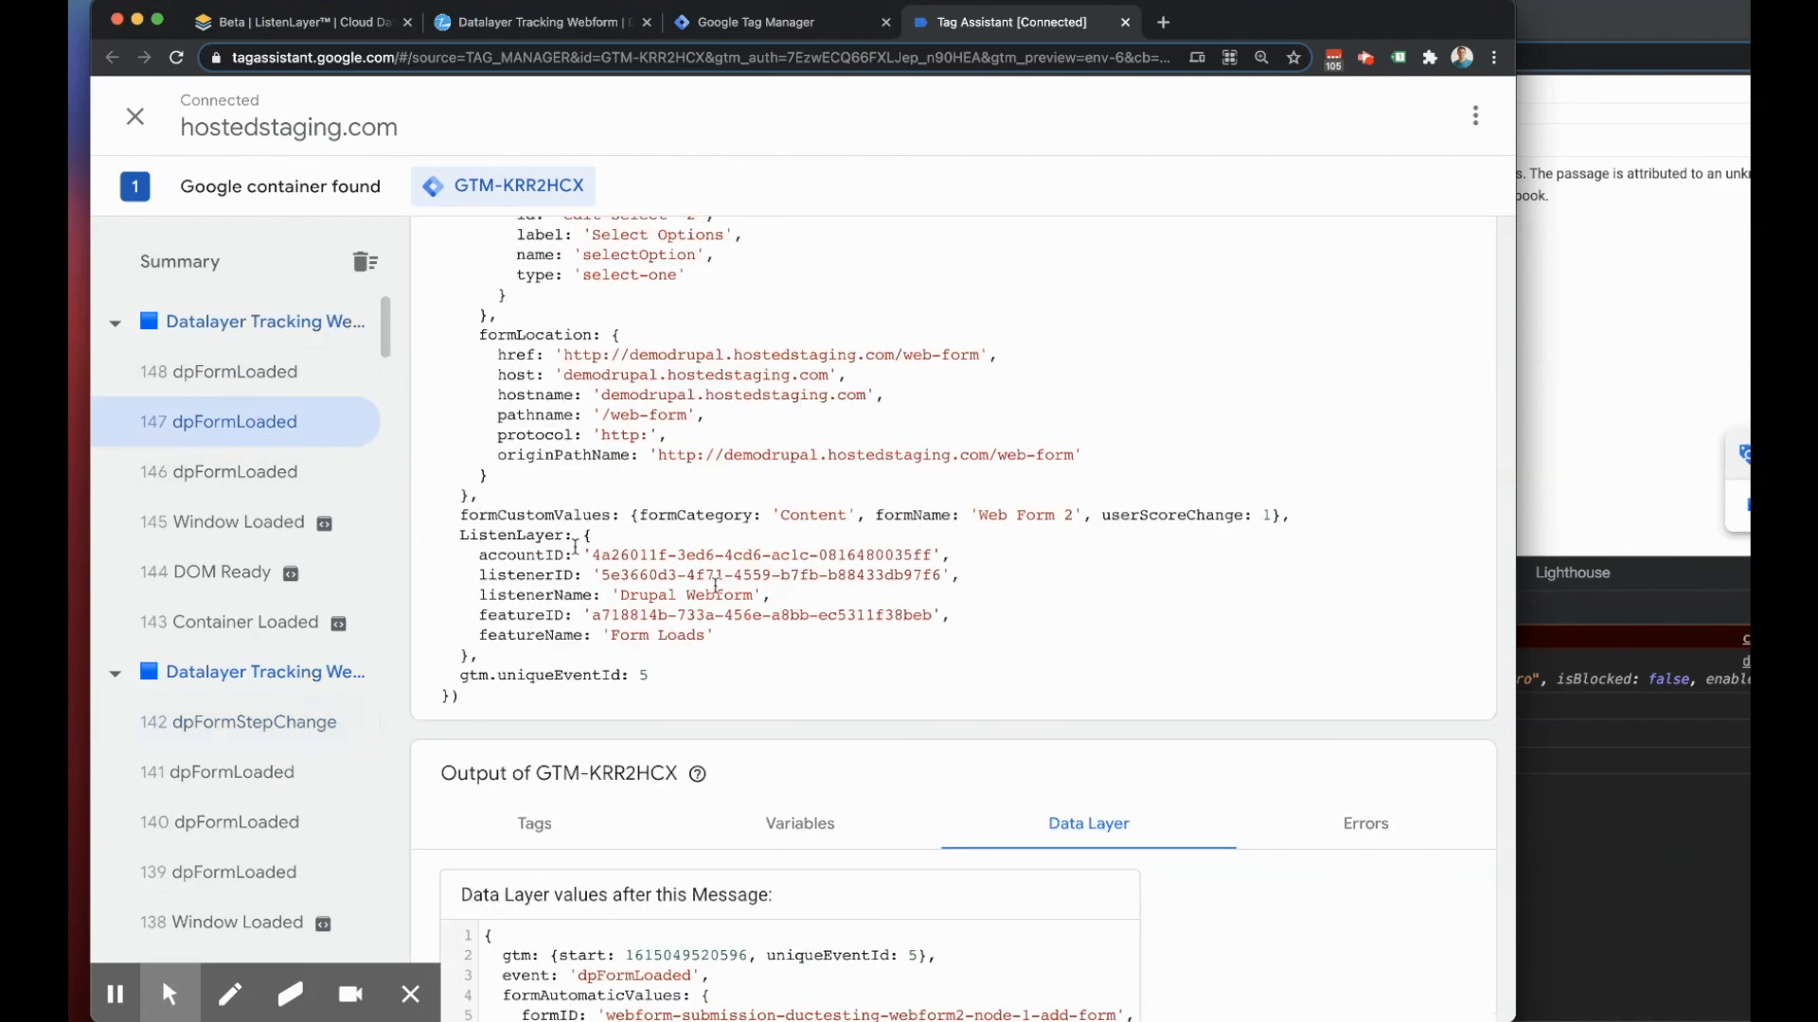
click(674, 517)
drag(647, 516, 760, 517)
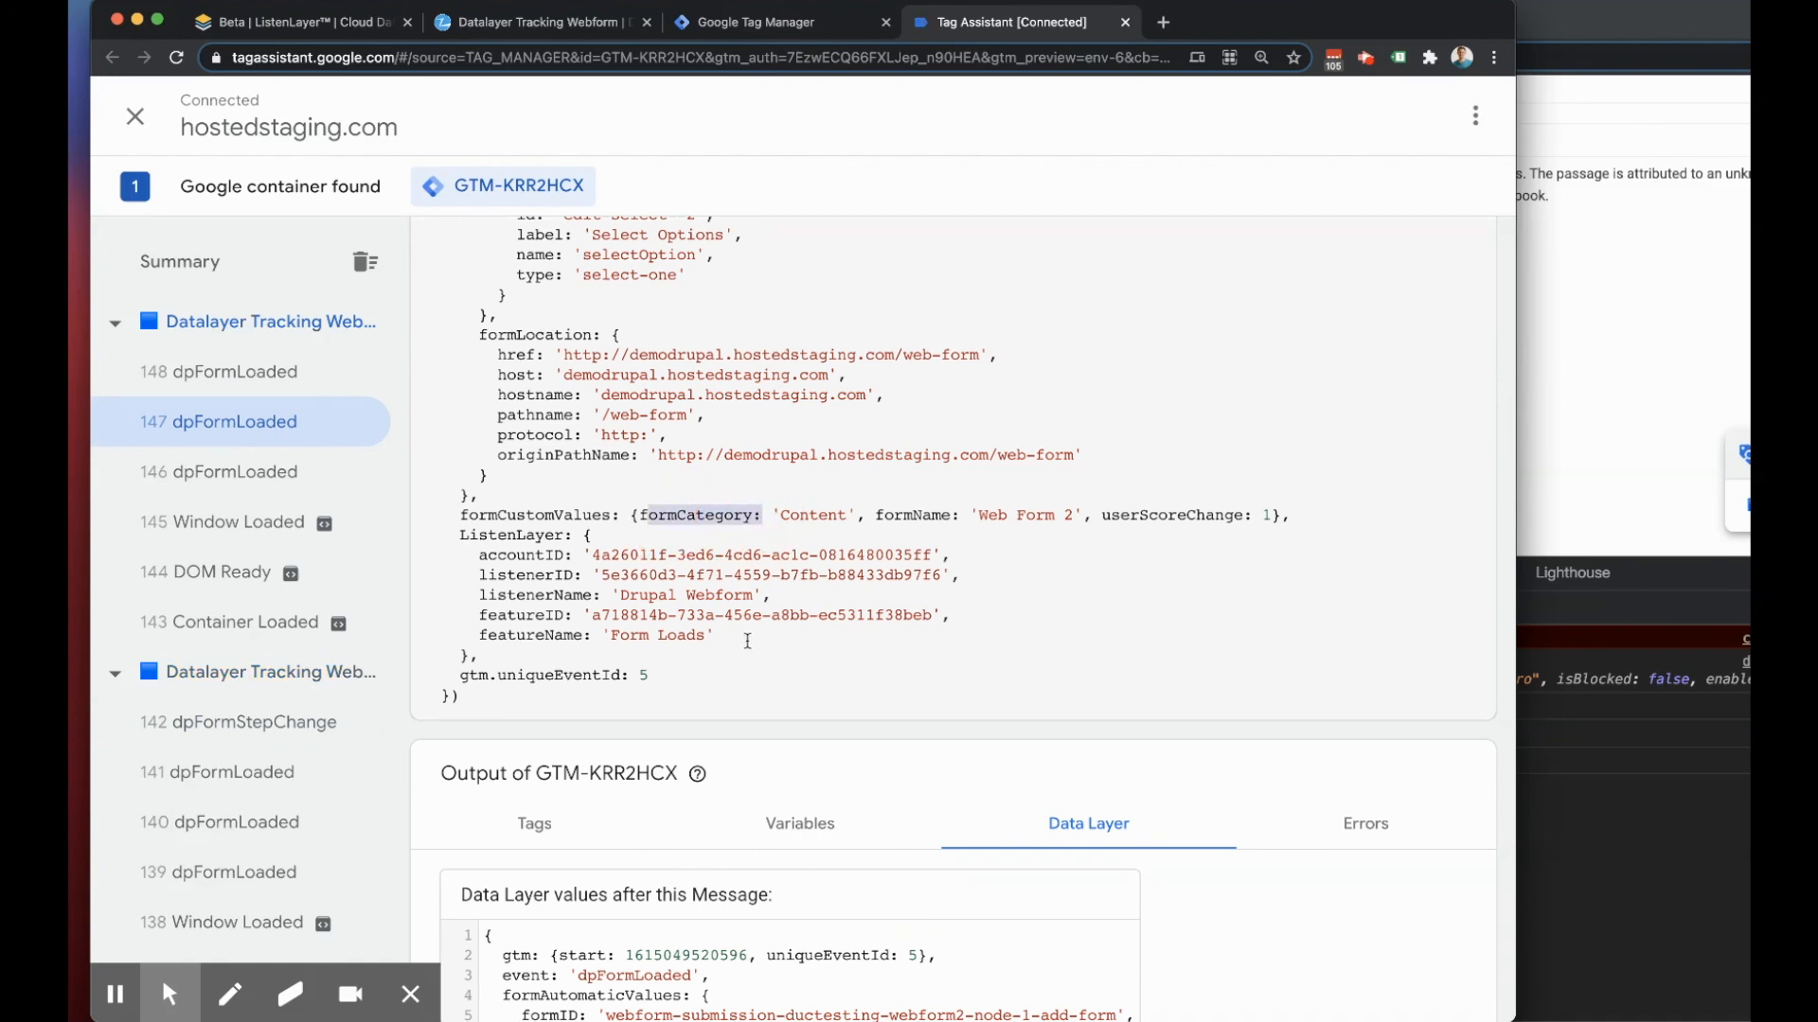
Step: In the webform page's browser console, expand the second dpFormLoaded event's formCustomValues and copy the property path of formCategory
click(1564, 892)
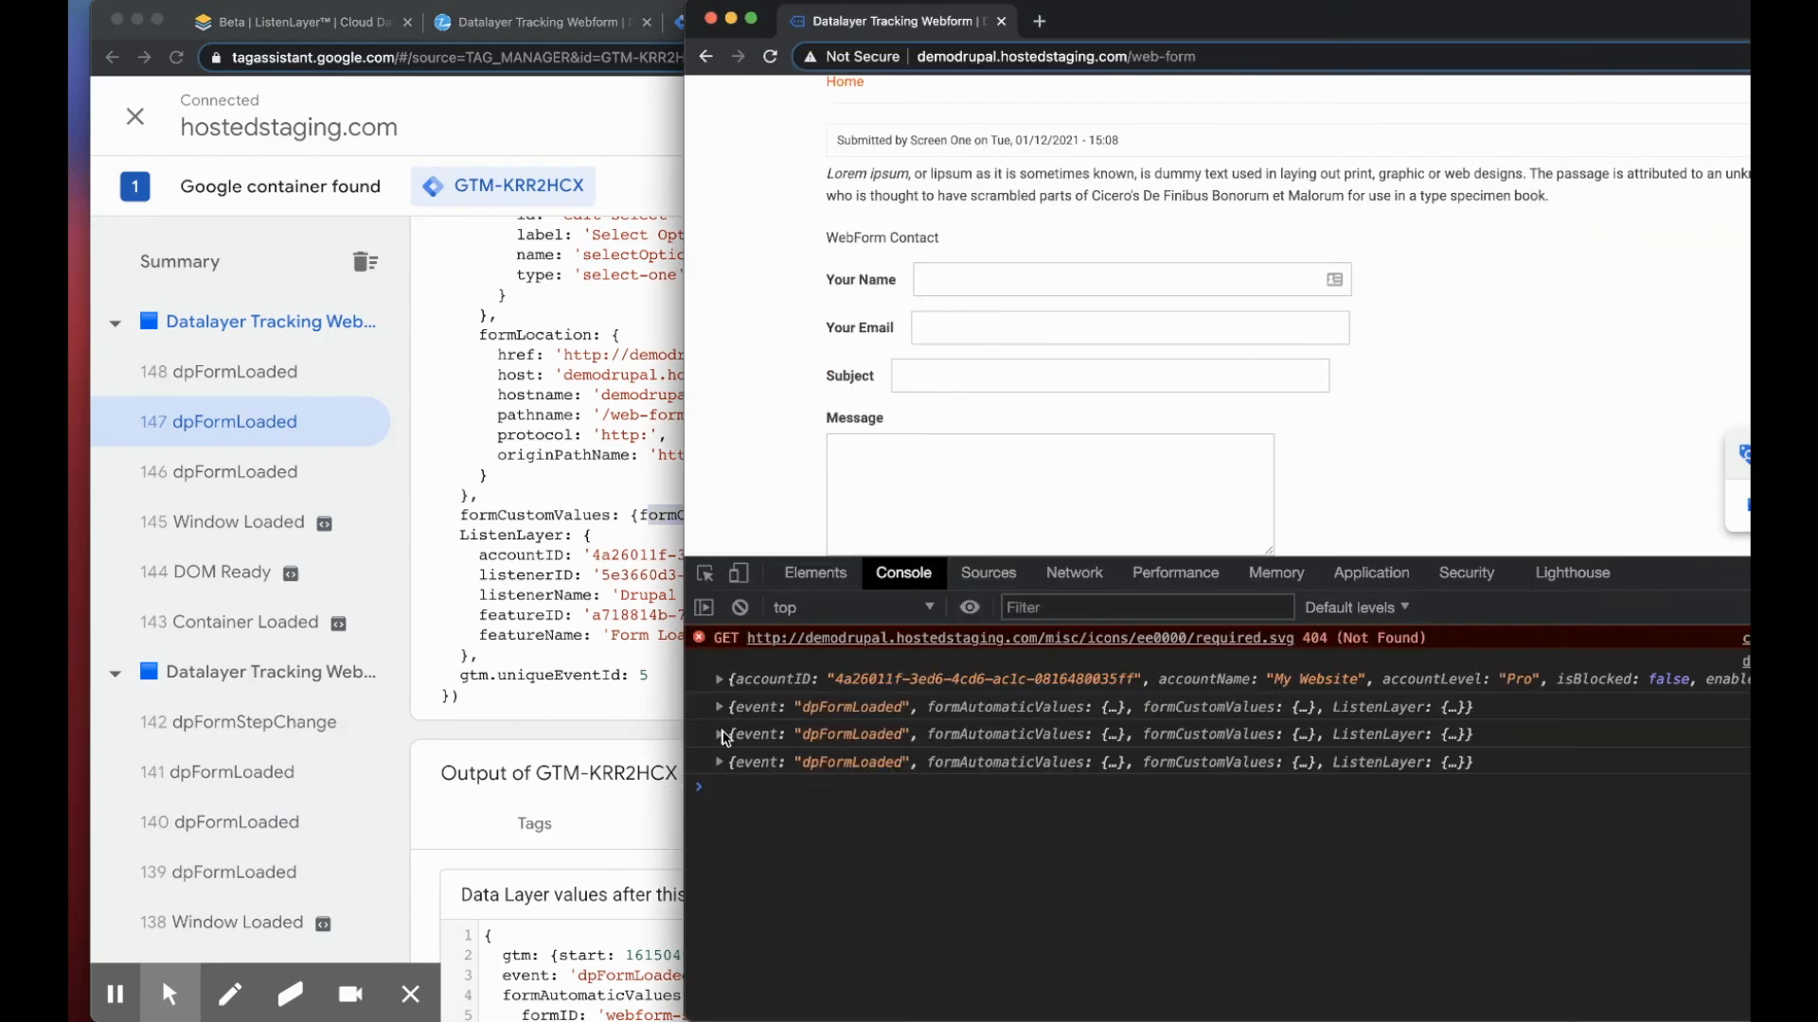
click(720, 736)
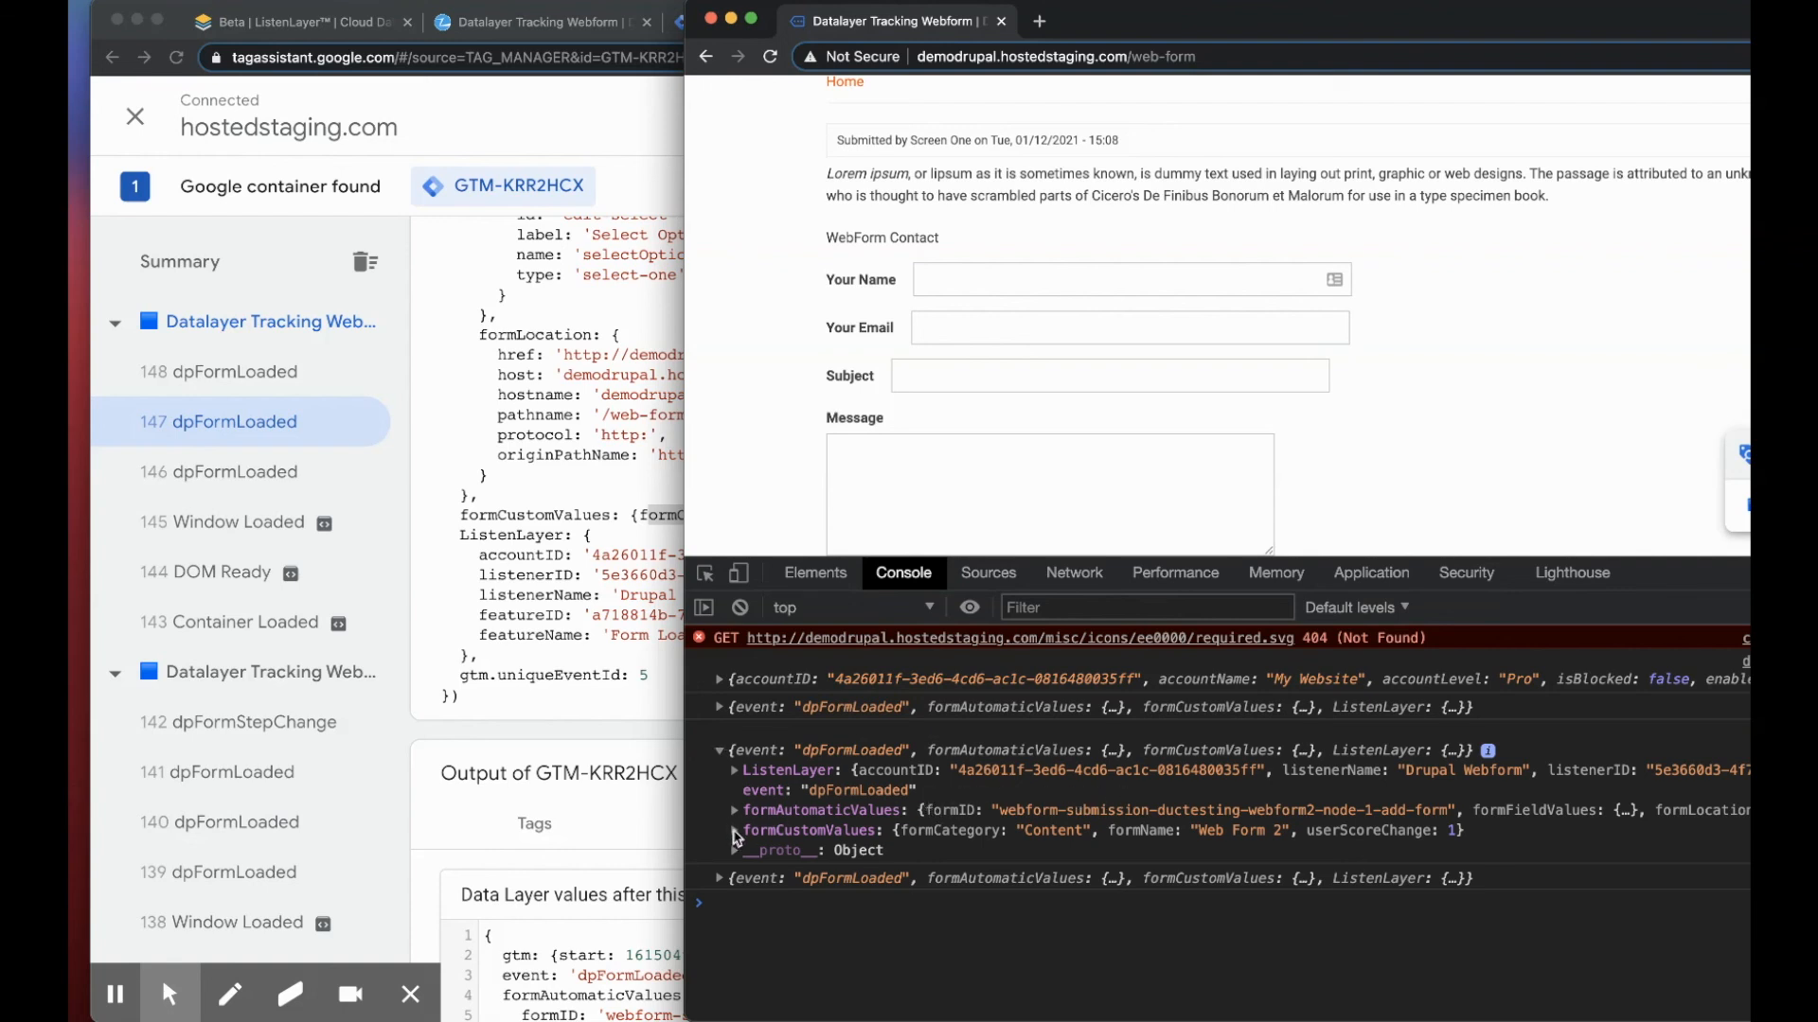
click(735, 831)
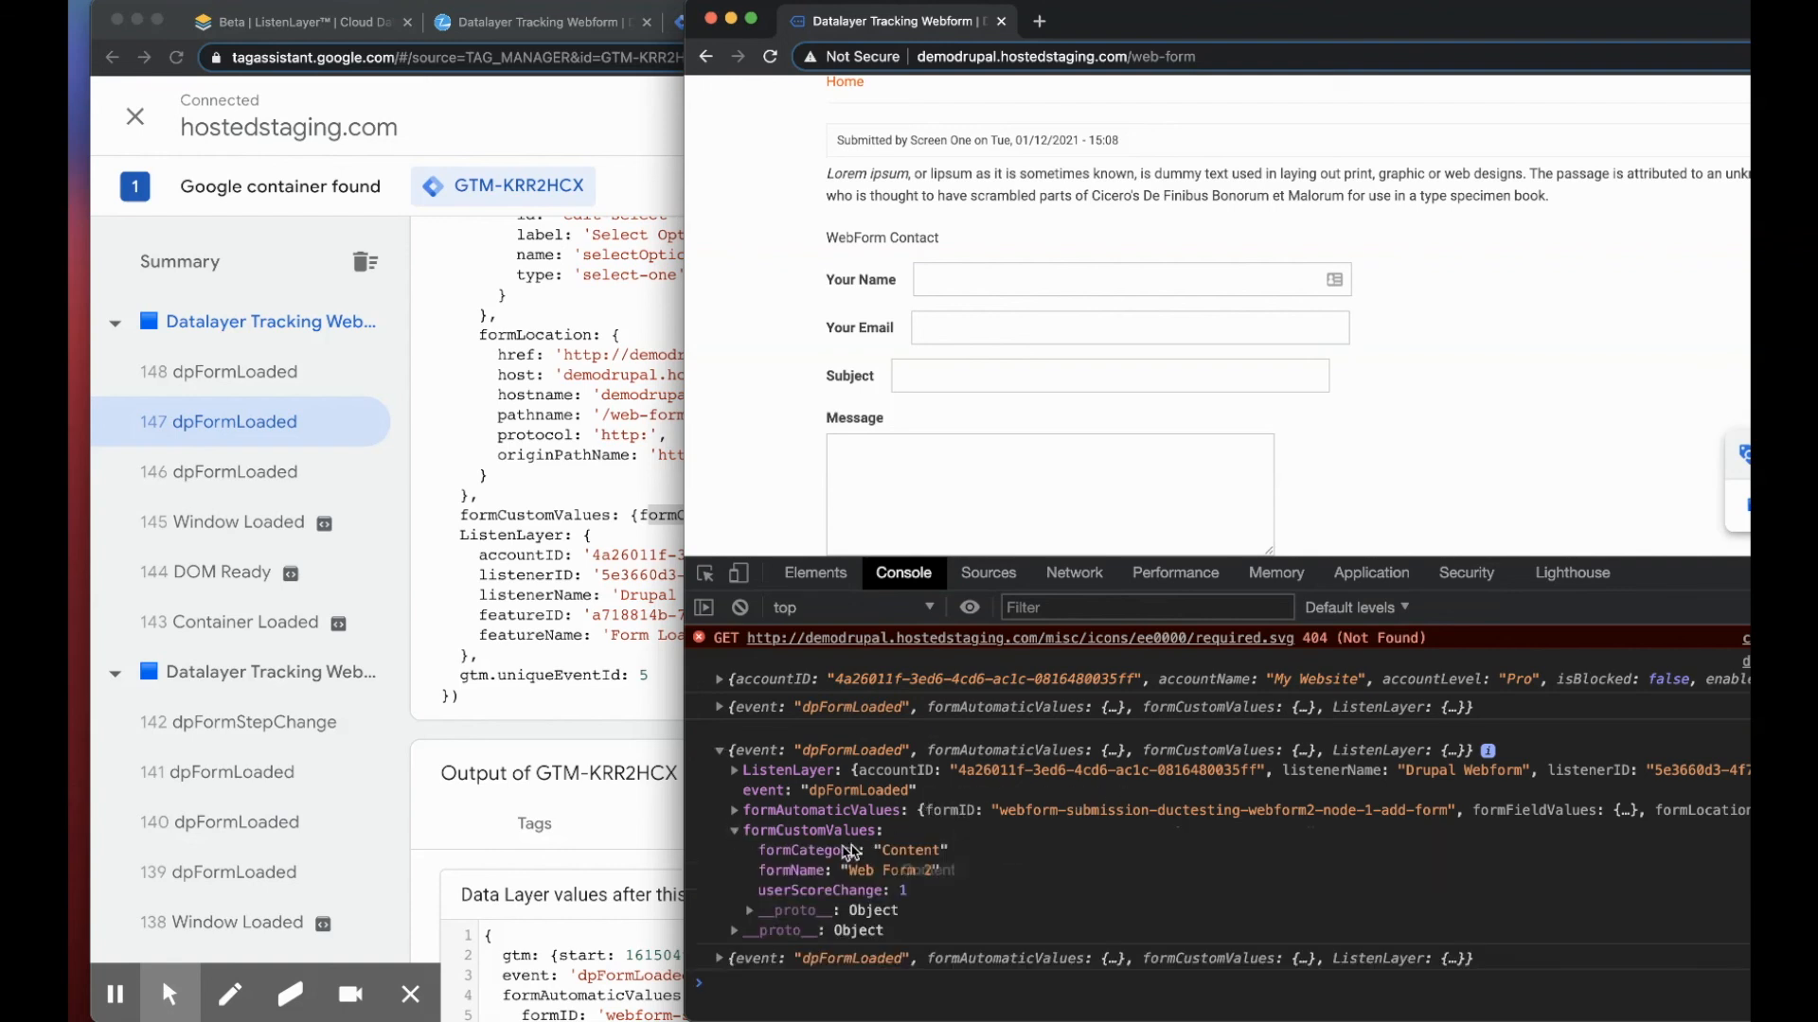
right_click(801, 852)
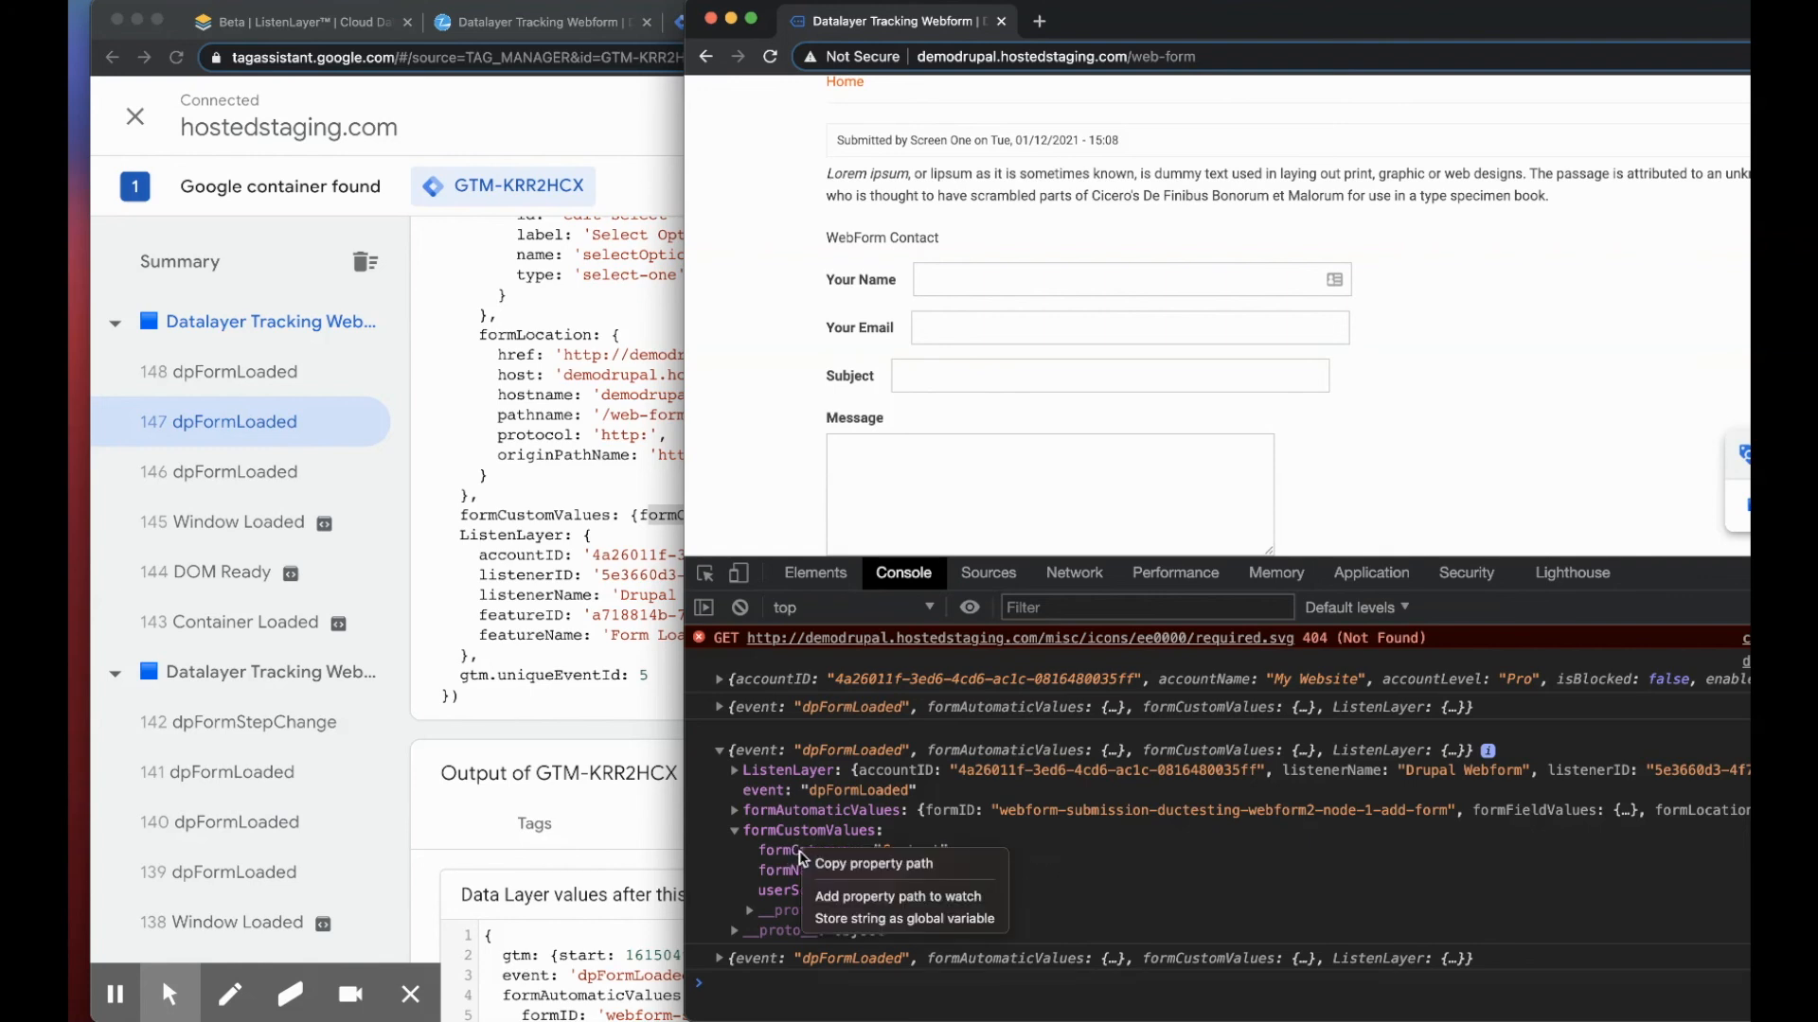
click(854, 865)
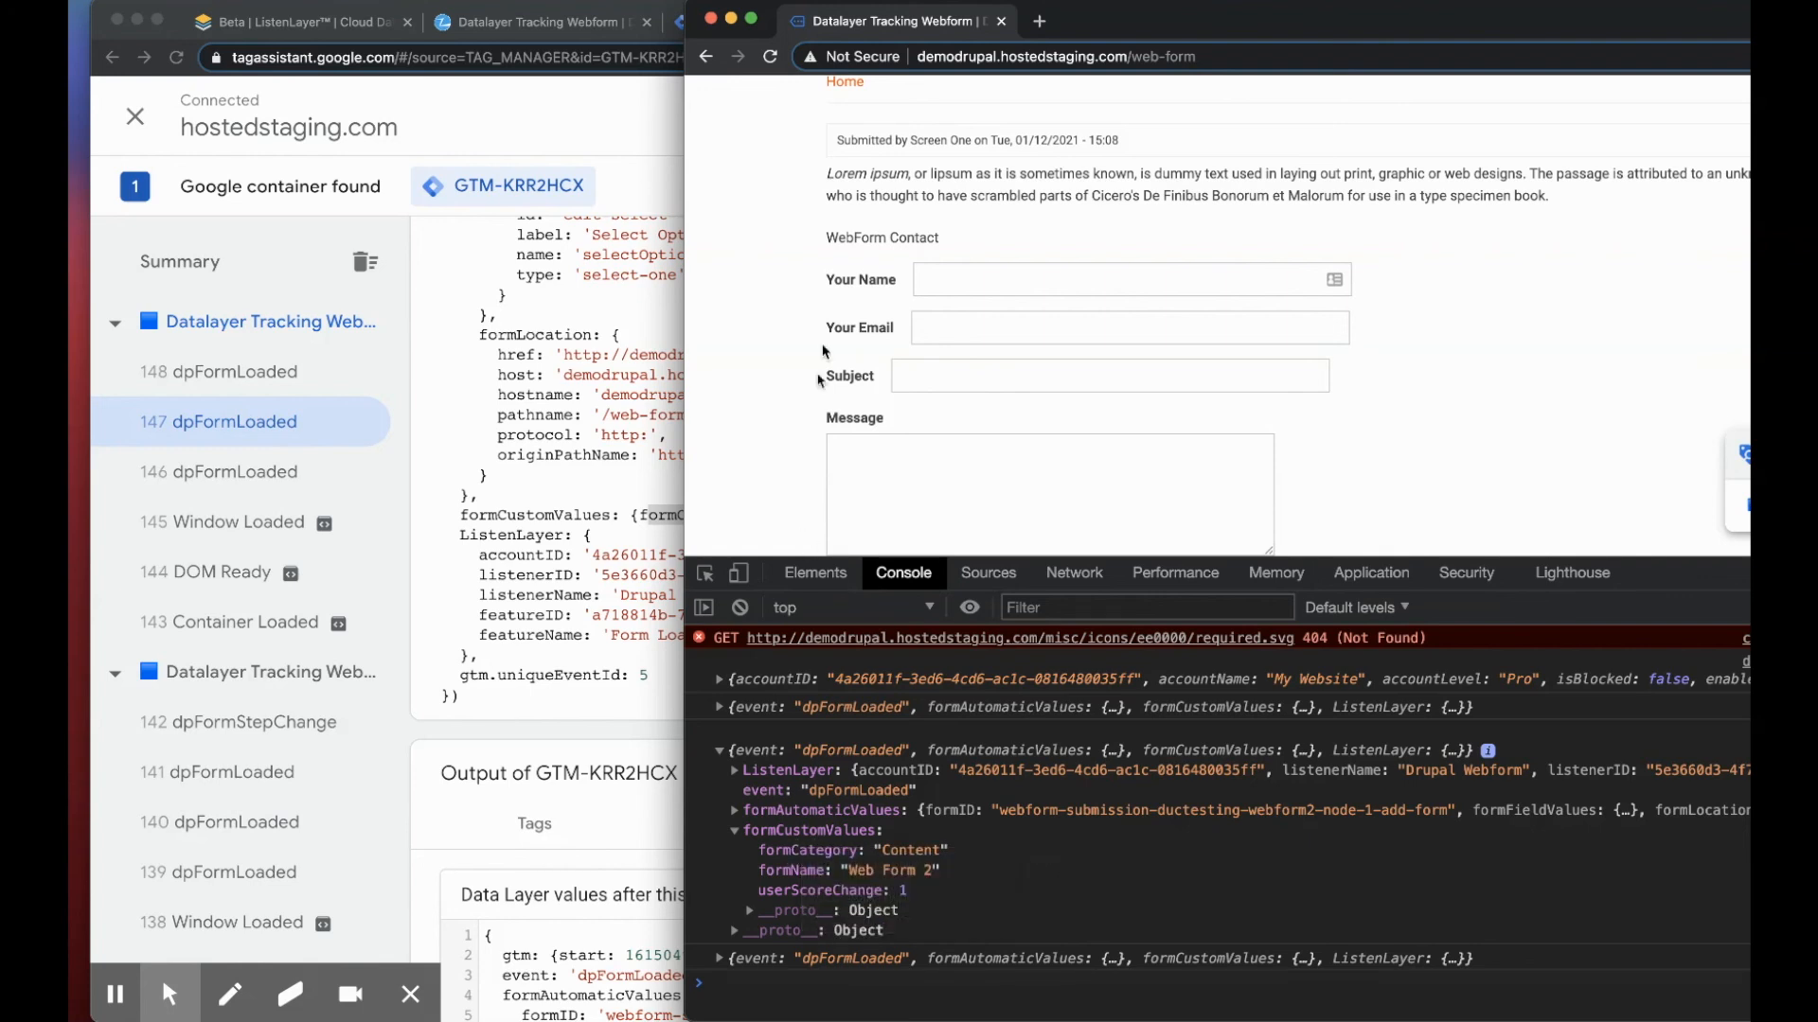
Step: Switch to Google Tag Manager, leave the QA tag and start a new user-defined variable of type Data Layer Variable
click(597, 110)
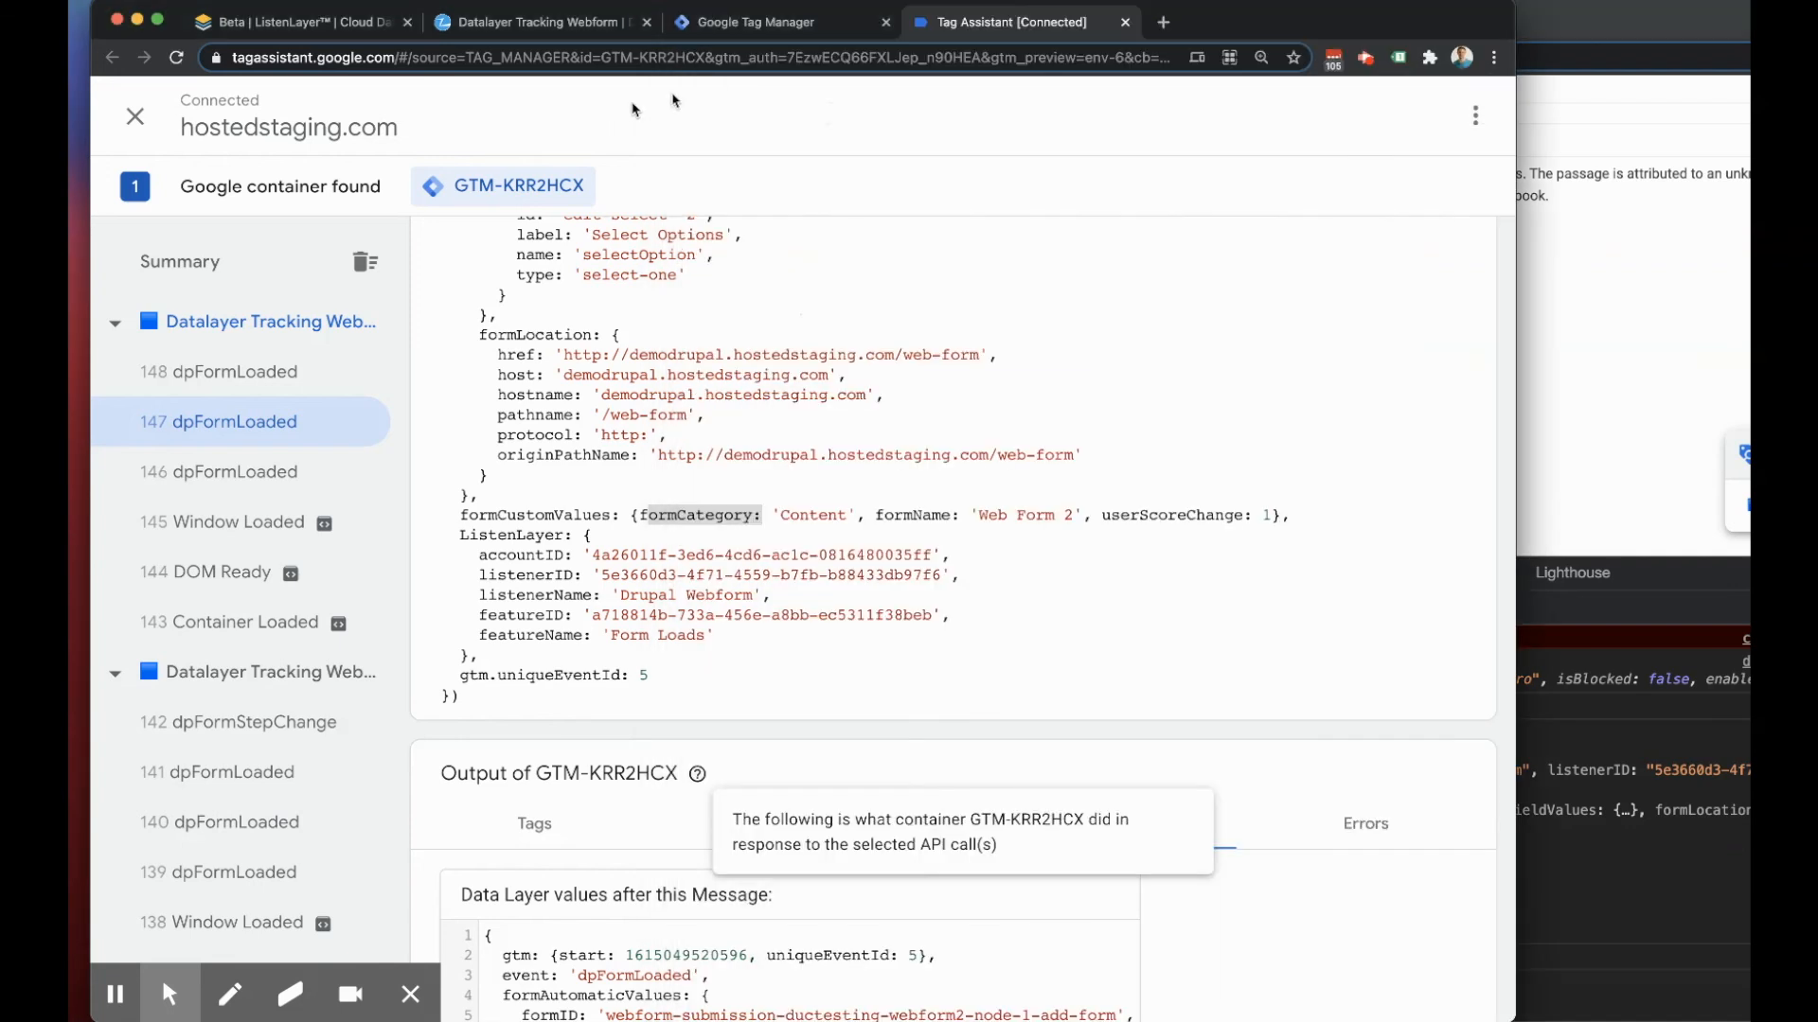
click(735, 29)
click(366, 116)
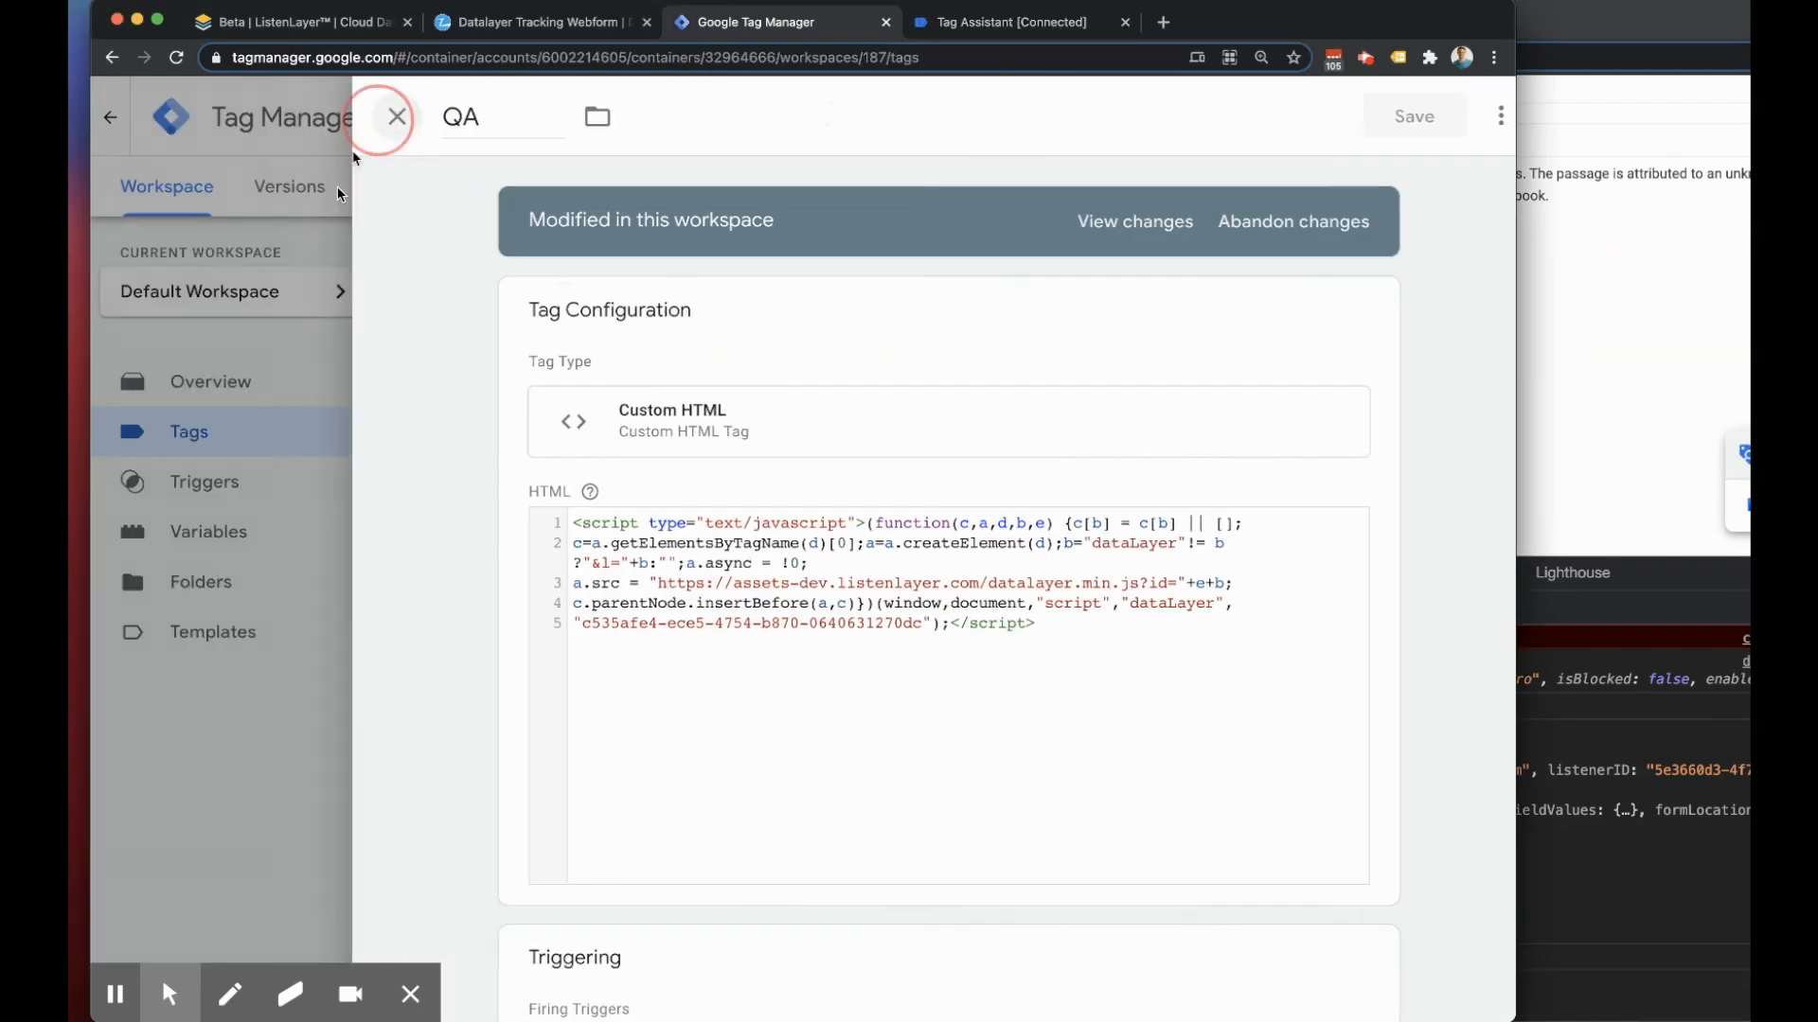
click(201, 531)
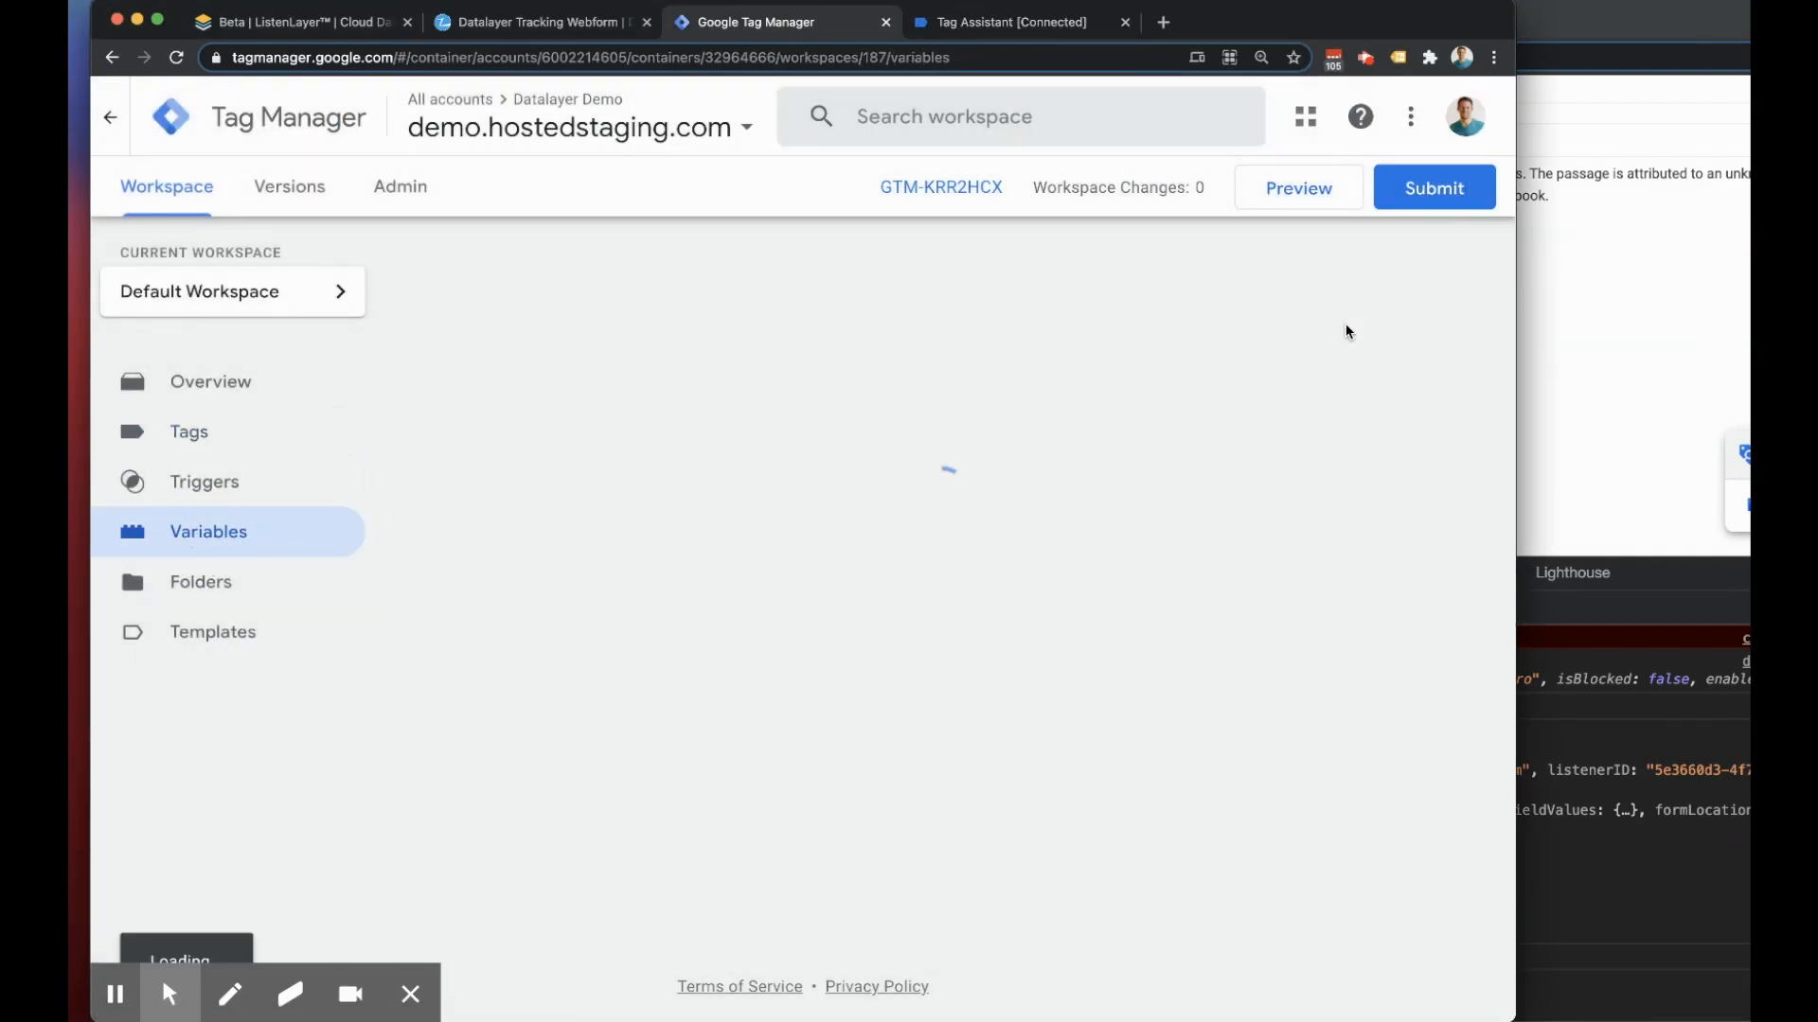
click(1414, 674)
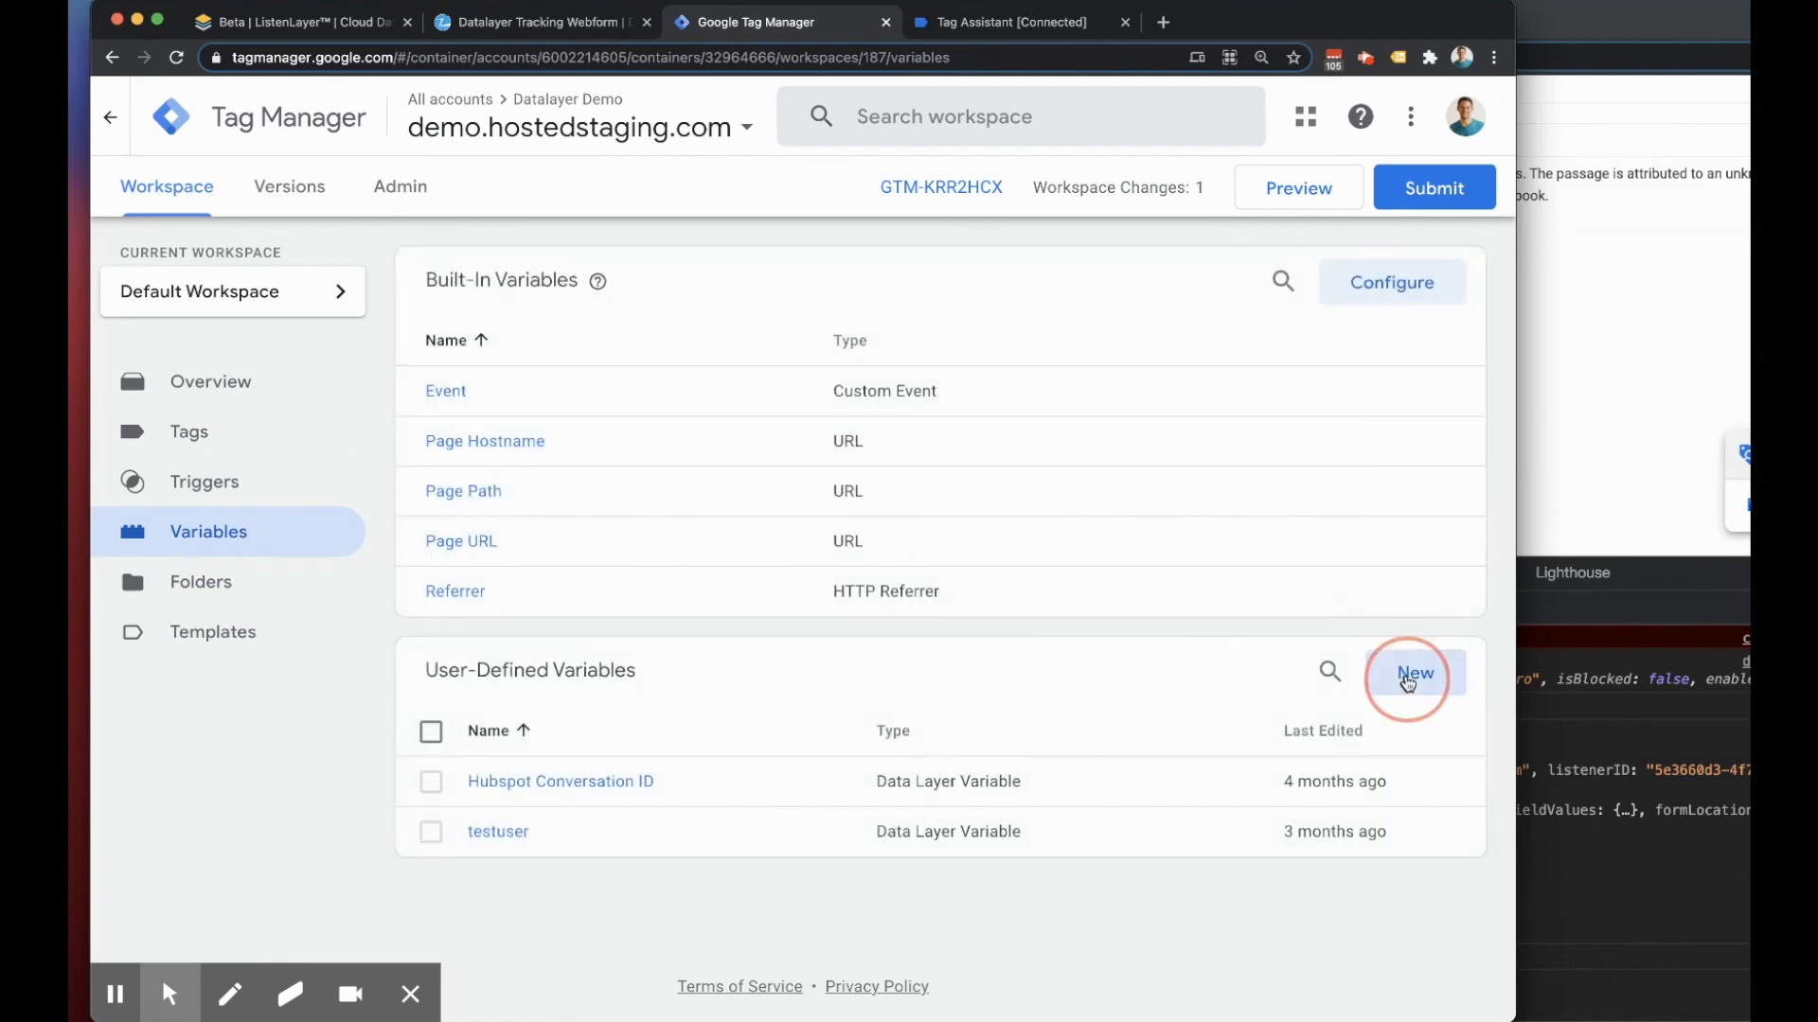
click(637, 394)
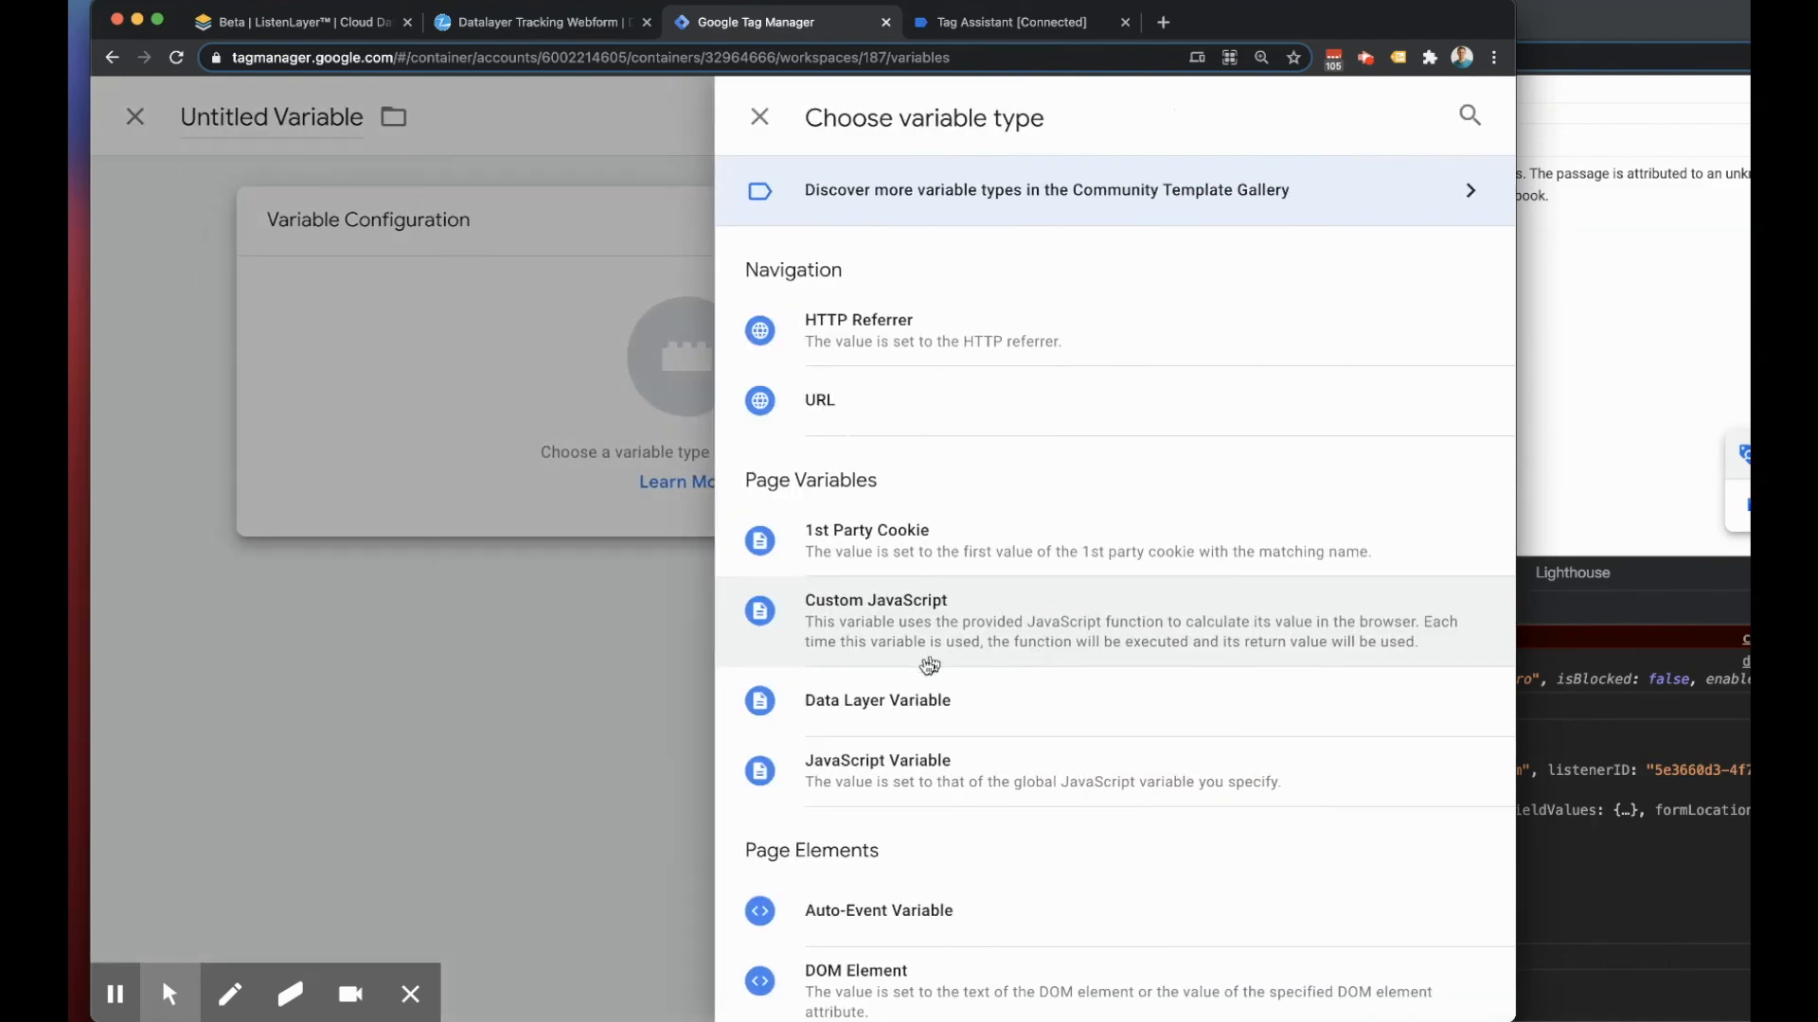
click(890, 699)
Step: Paste the copied path formCustomValues.formCategory as the Data Layer Variable Name
click(571, 476)
right_click(572, 476)
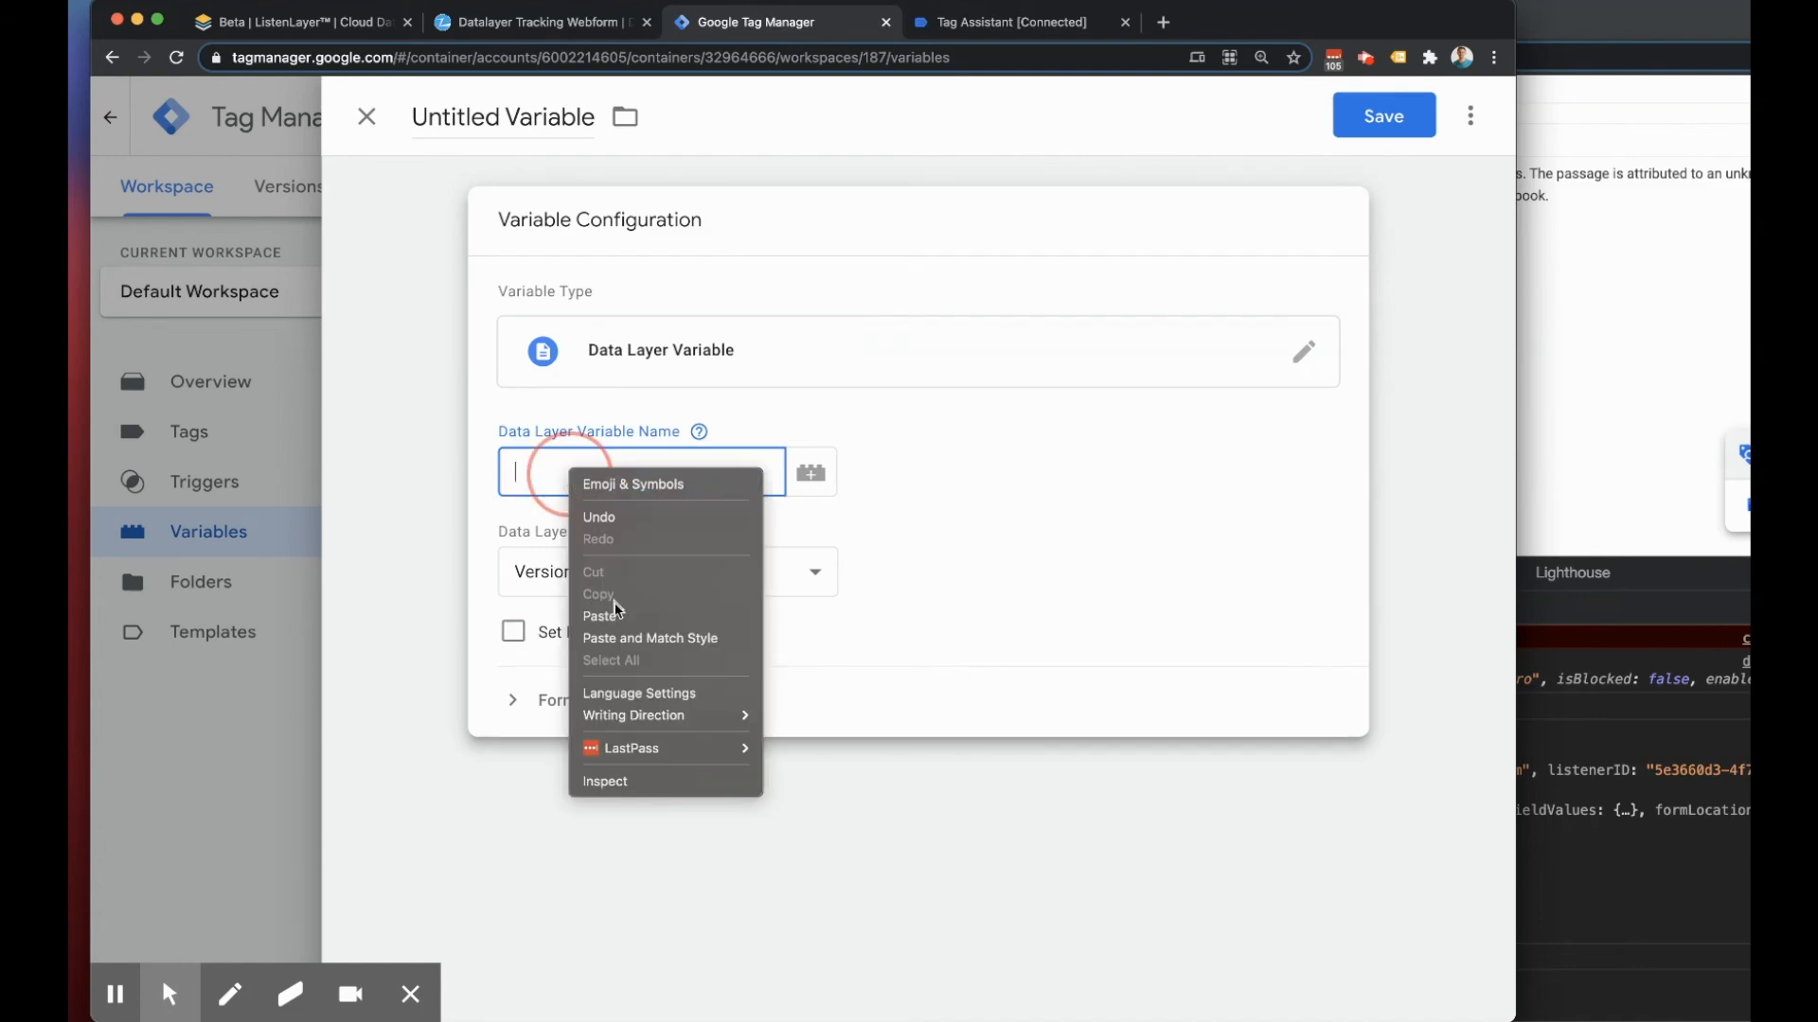
click(609, 612)
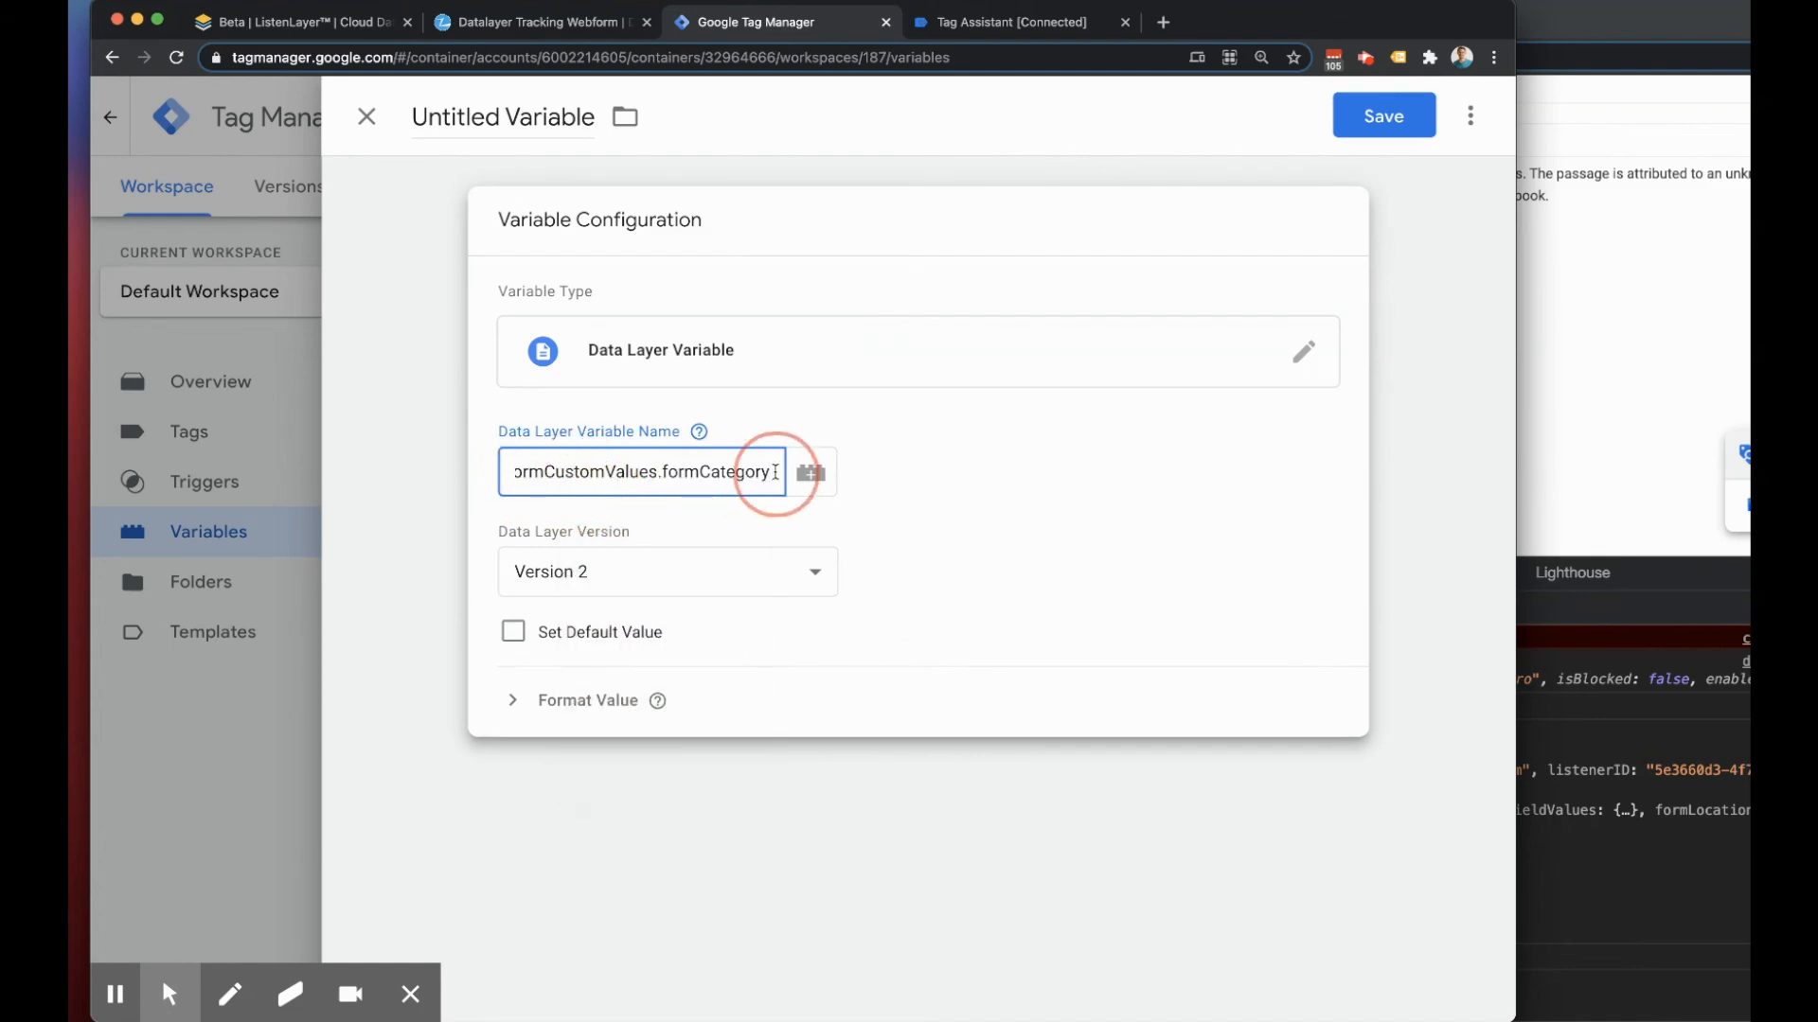
Step: Name the new variable formCategory and return to the Drupal Webform features in ListenLayer
click(505, 115)
key(super+a)
key(super+v)
drag(633, 124, 395, 112)
key(BackSpace)
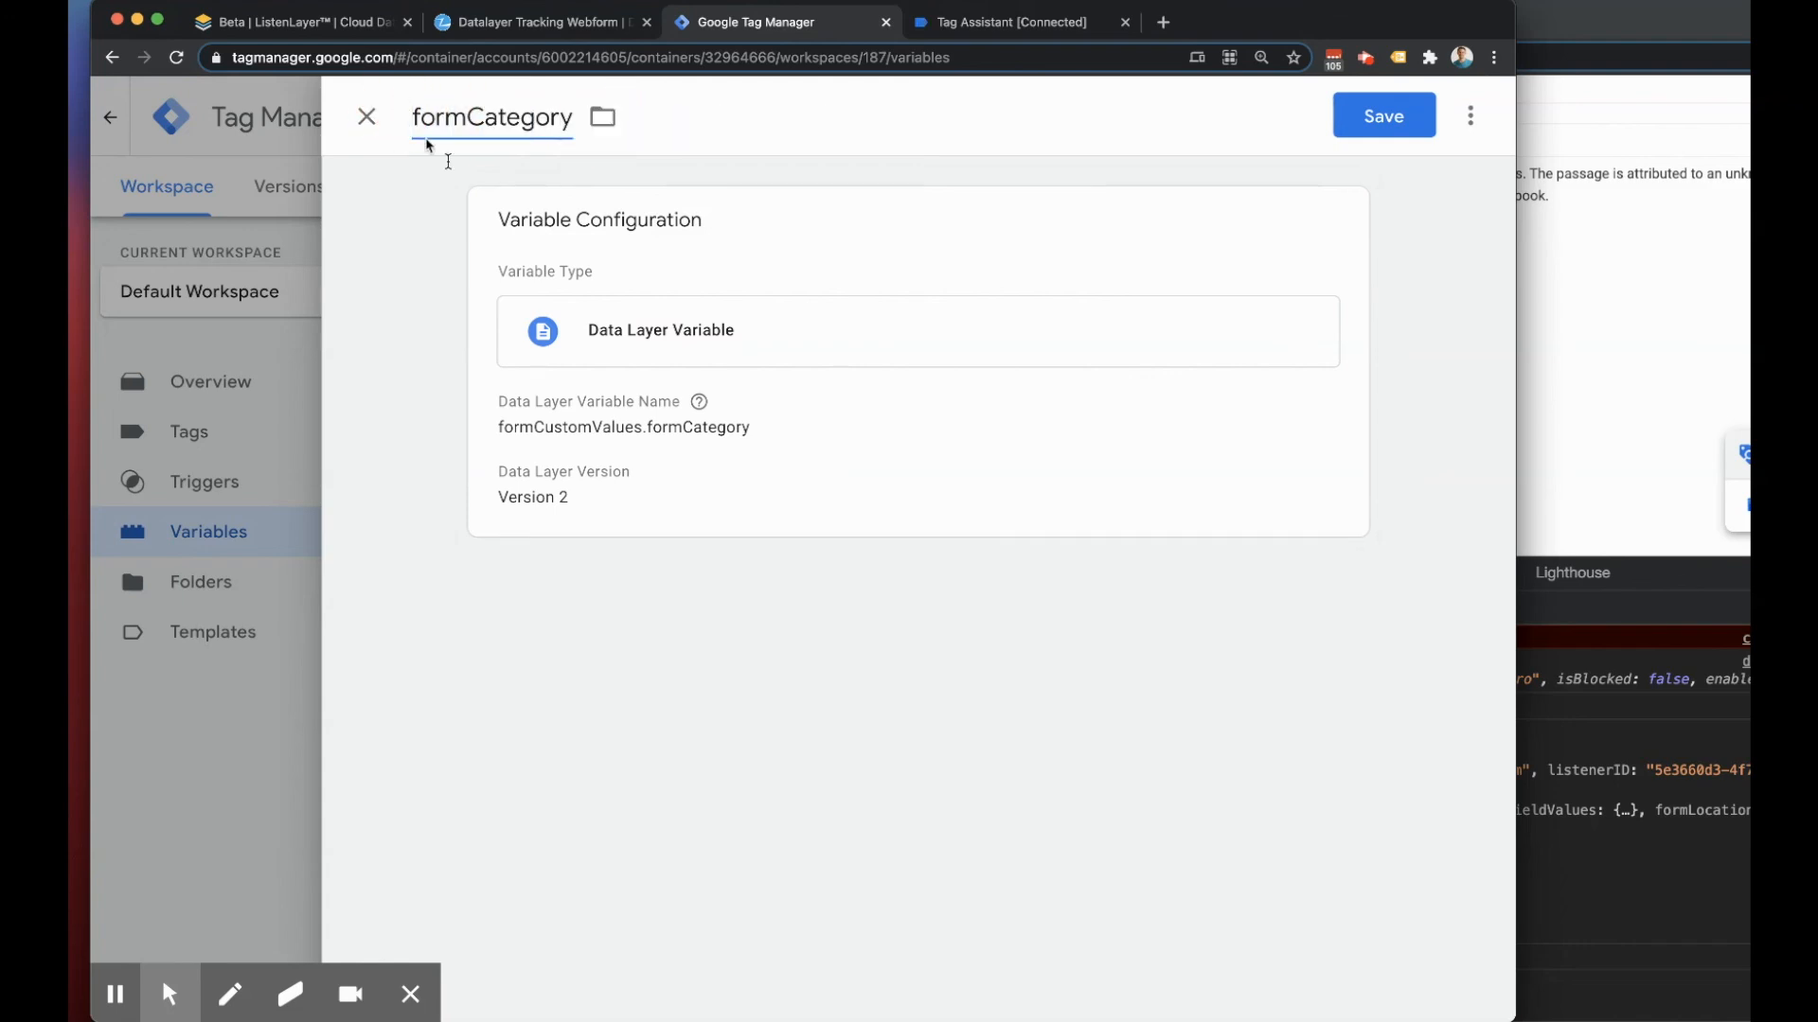
click(699, 674)
click(246, 29)
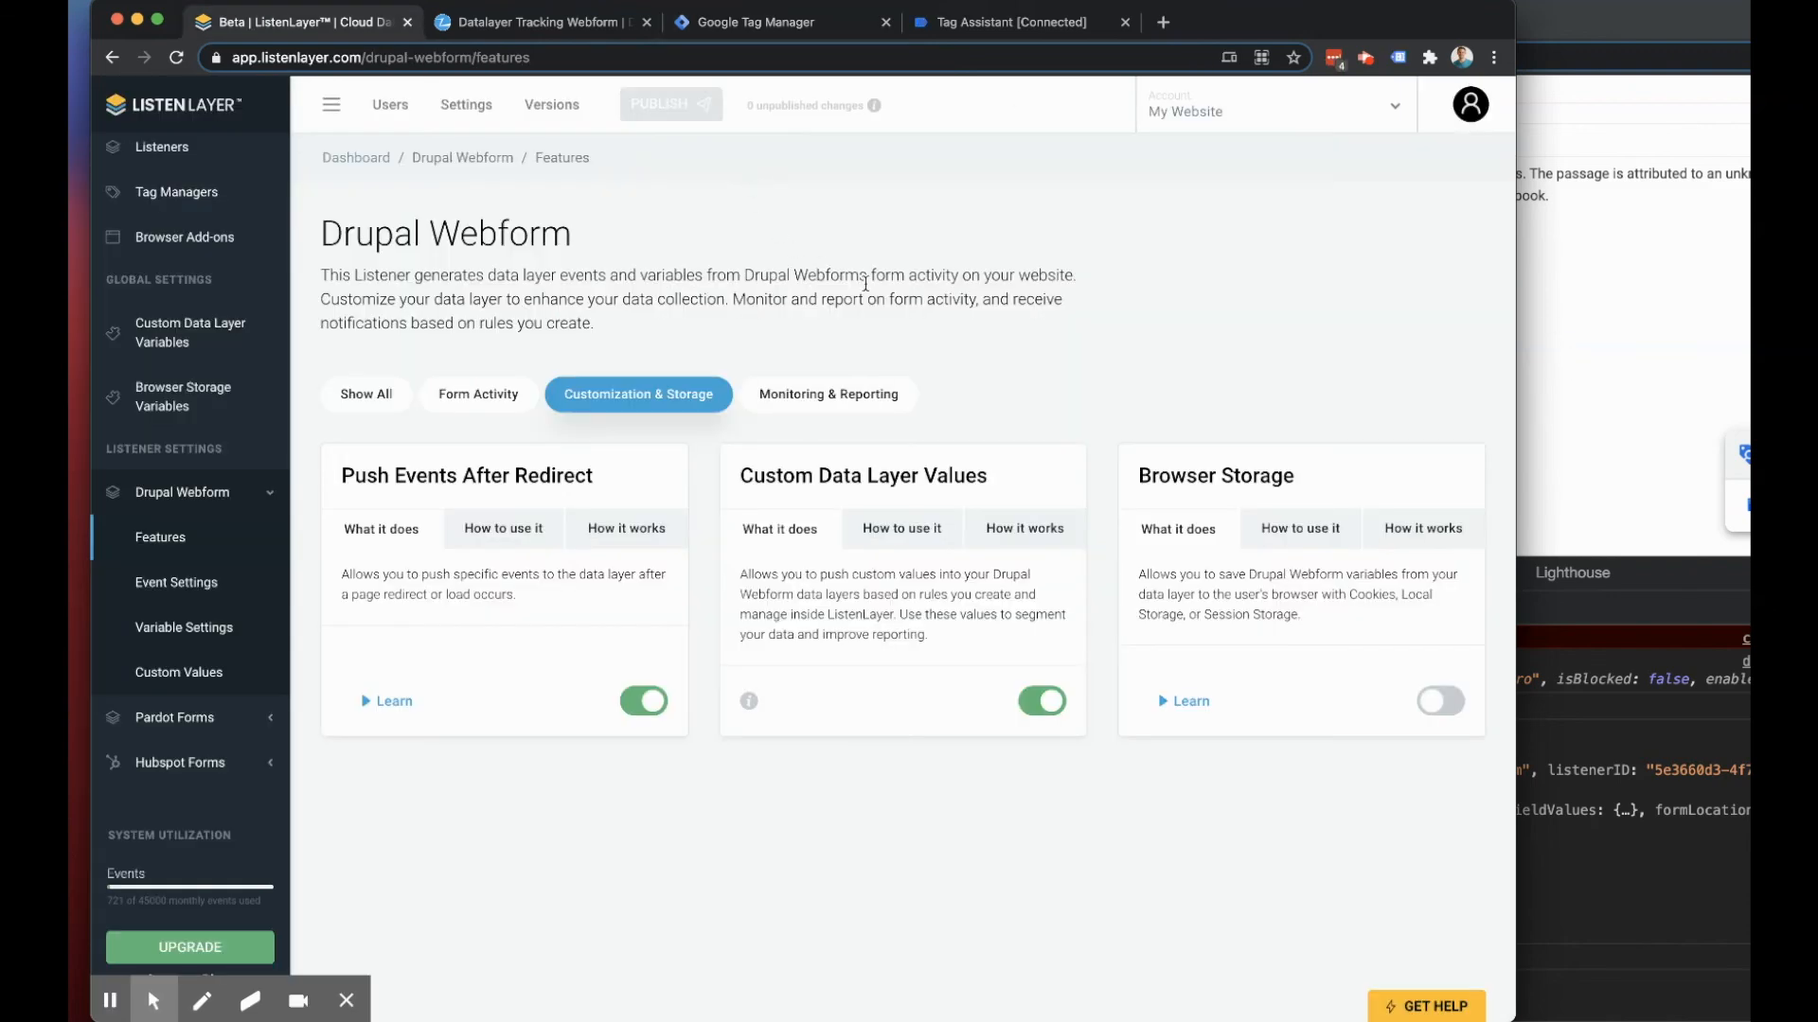